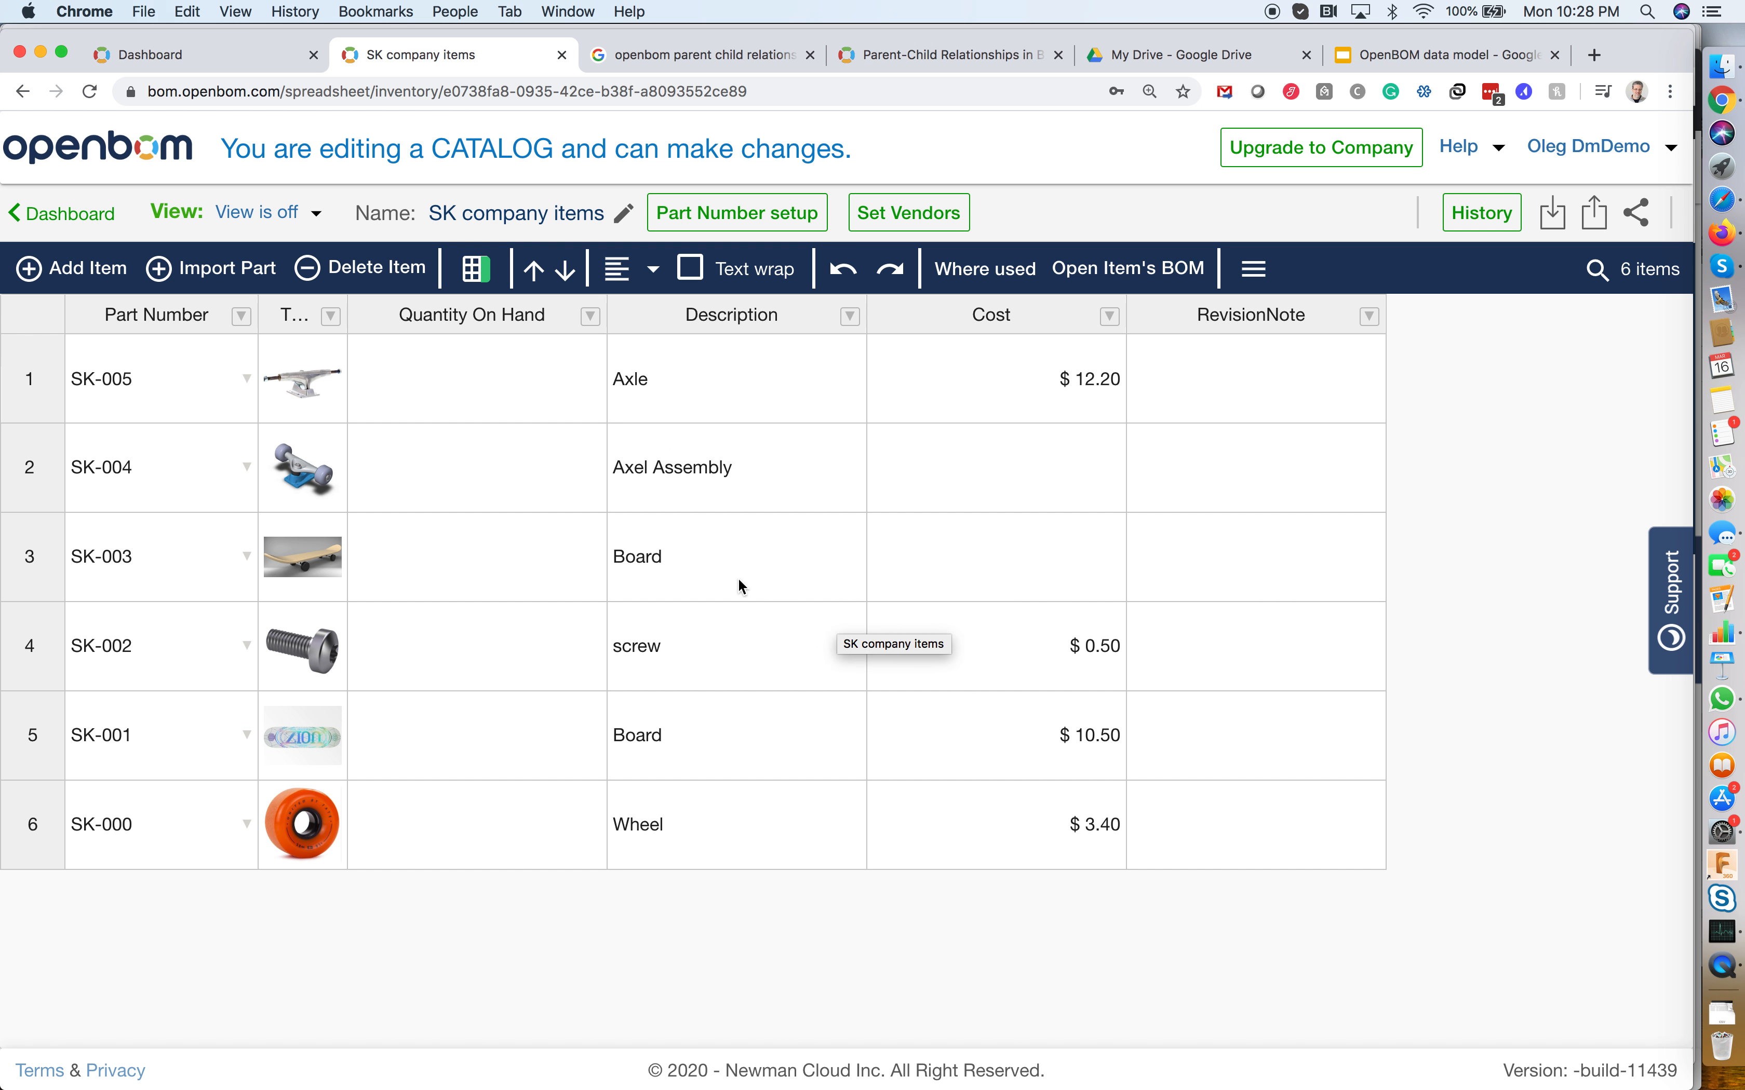
Look through the items listed in the SK company items catalog, down to the Wheel in the last row
{"action": "double_click", "coordinate": [366, 404]}
{"action": "left_click", "coordinate": [401, 470]}
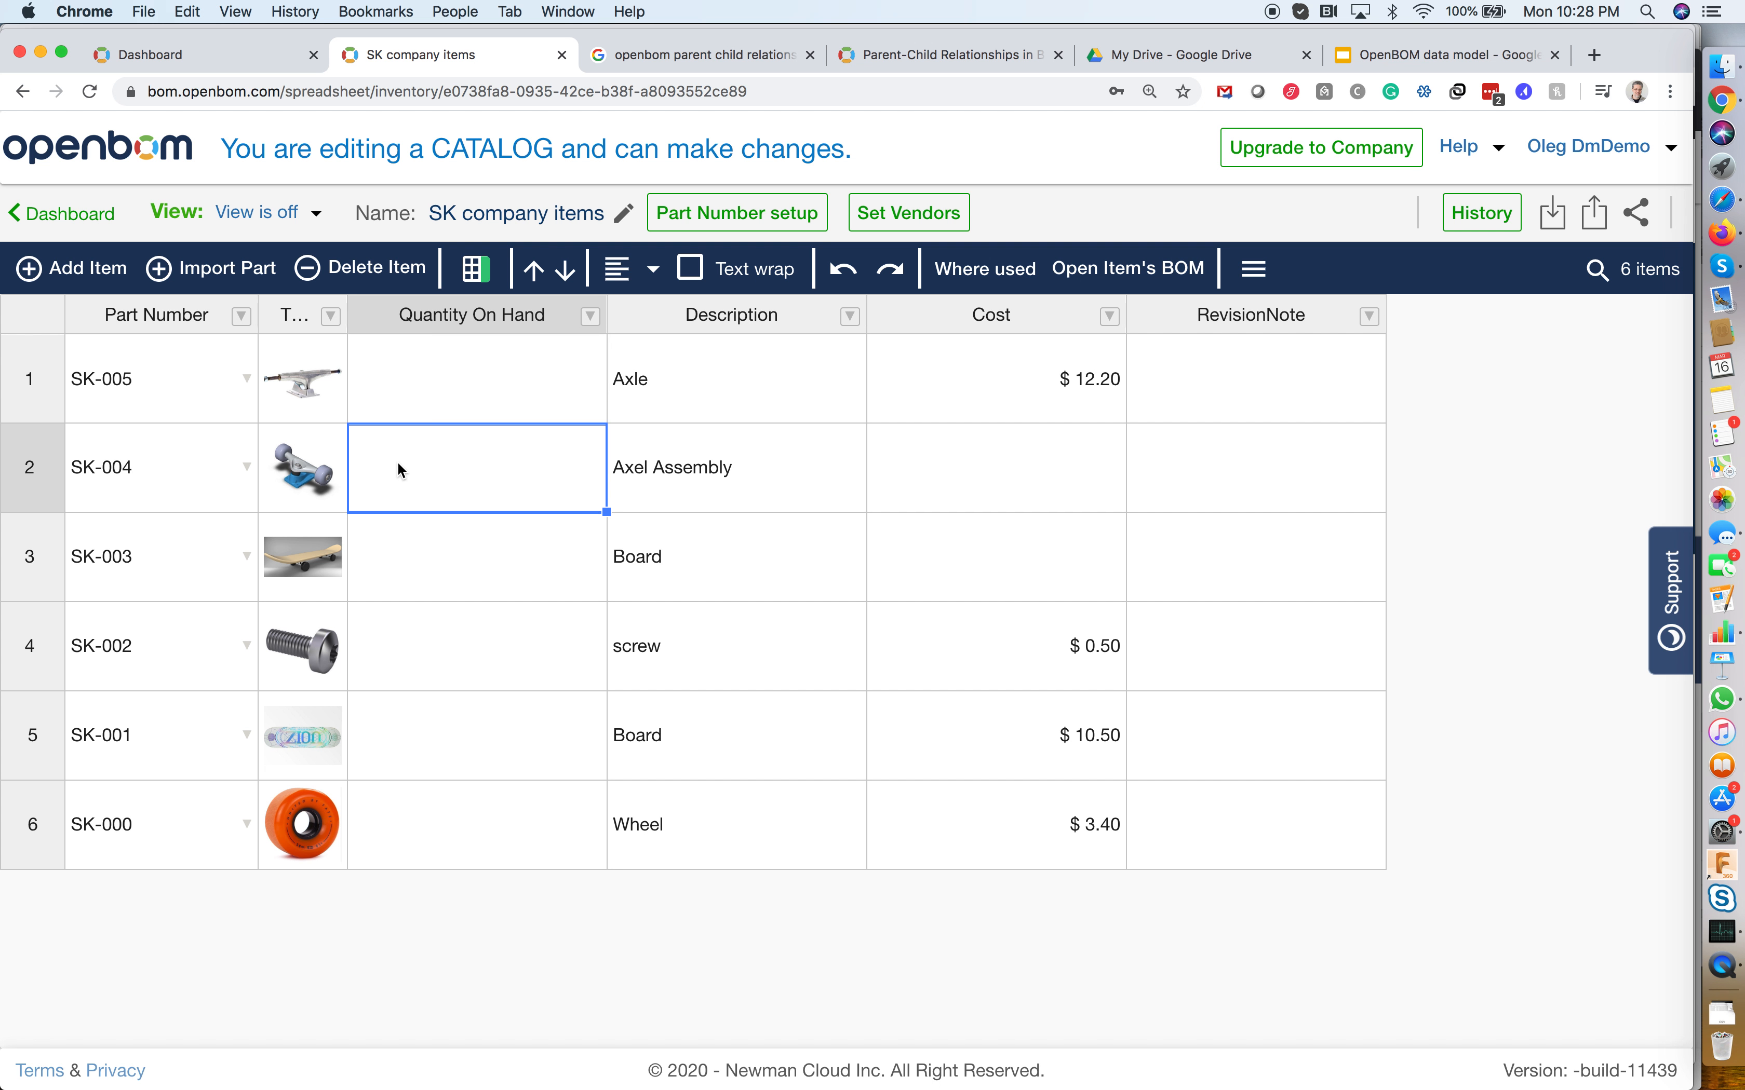
{"action": "key", "text": "Down"}
{"action": "key", "text": "Down"}
{"action": "key", "text": "Down"}
{"action": "key", "text": "Down"}
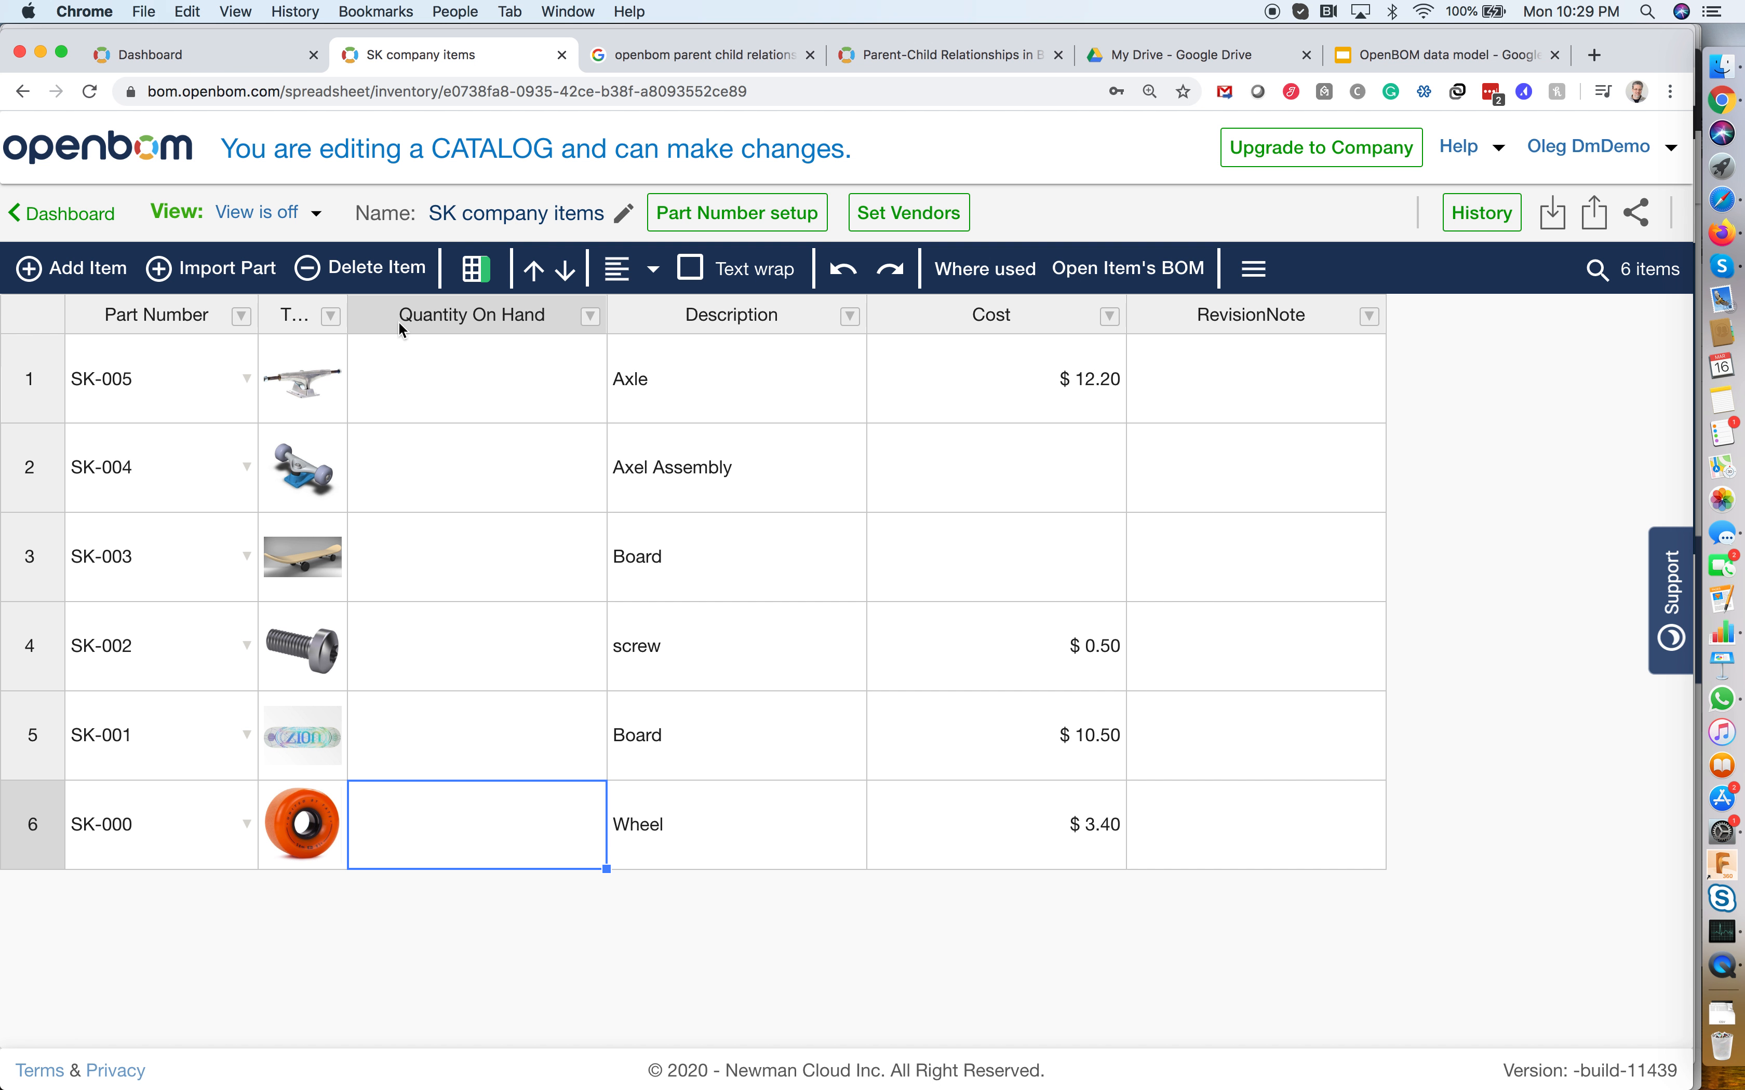
View the SK company items catalog from the dashboard's list of all catalogs, then return to the dashboard
{"action": "left_click", "coordinate": [196, 59]}
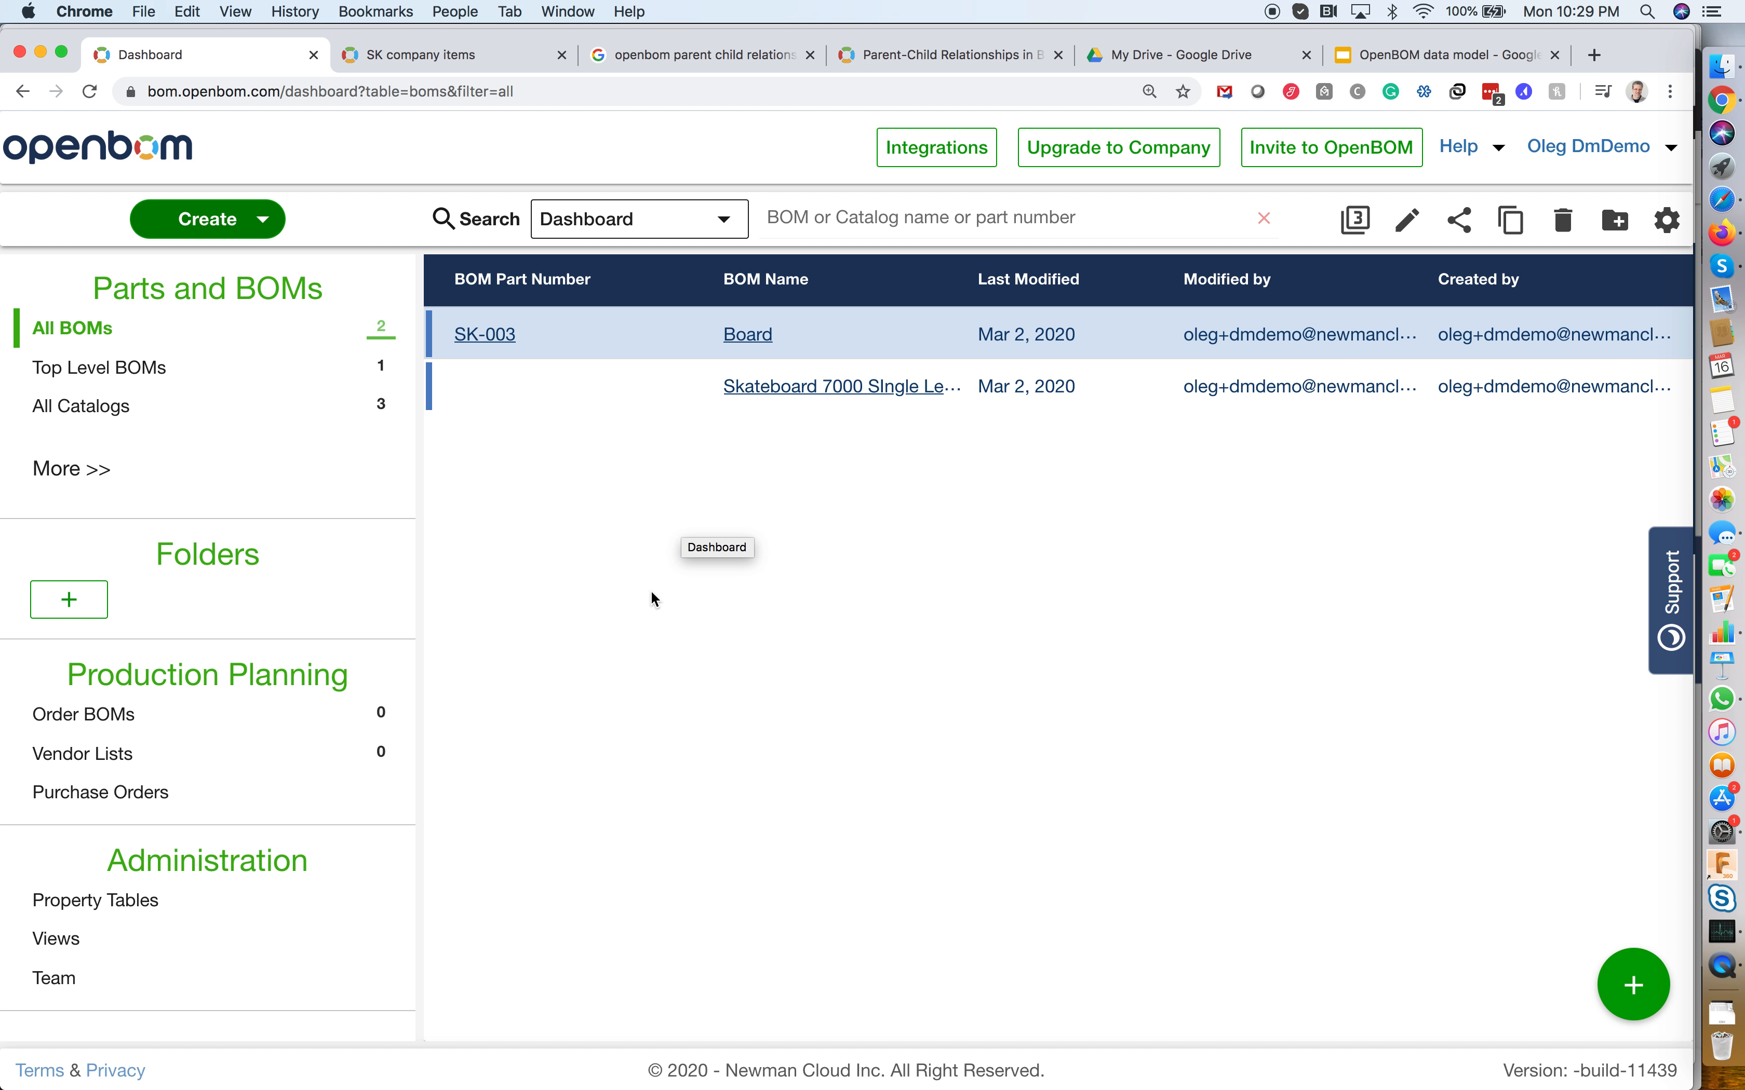
{"action": "left_click", "coordinate": [161, 419]}
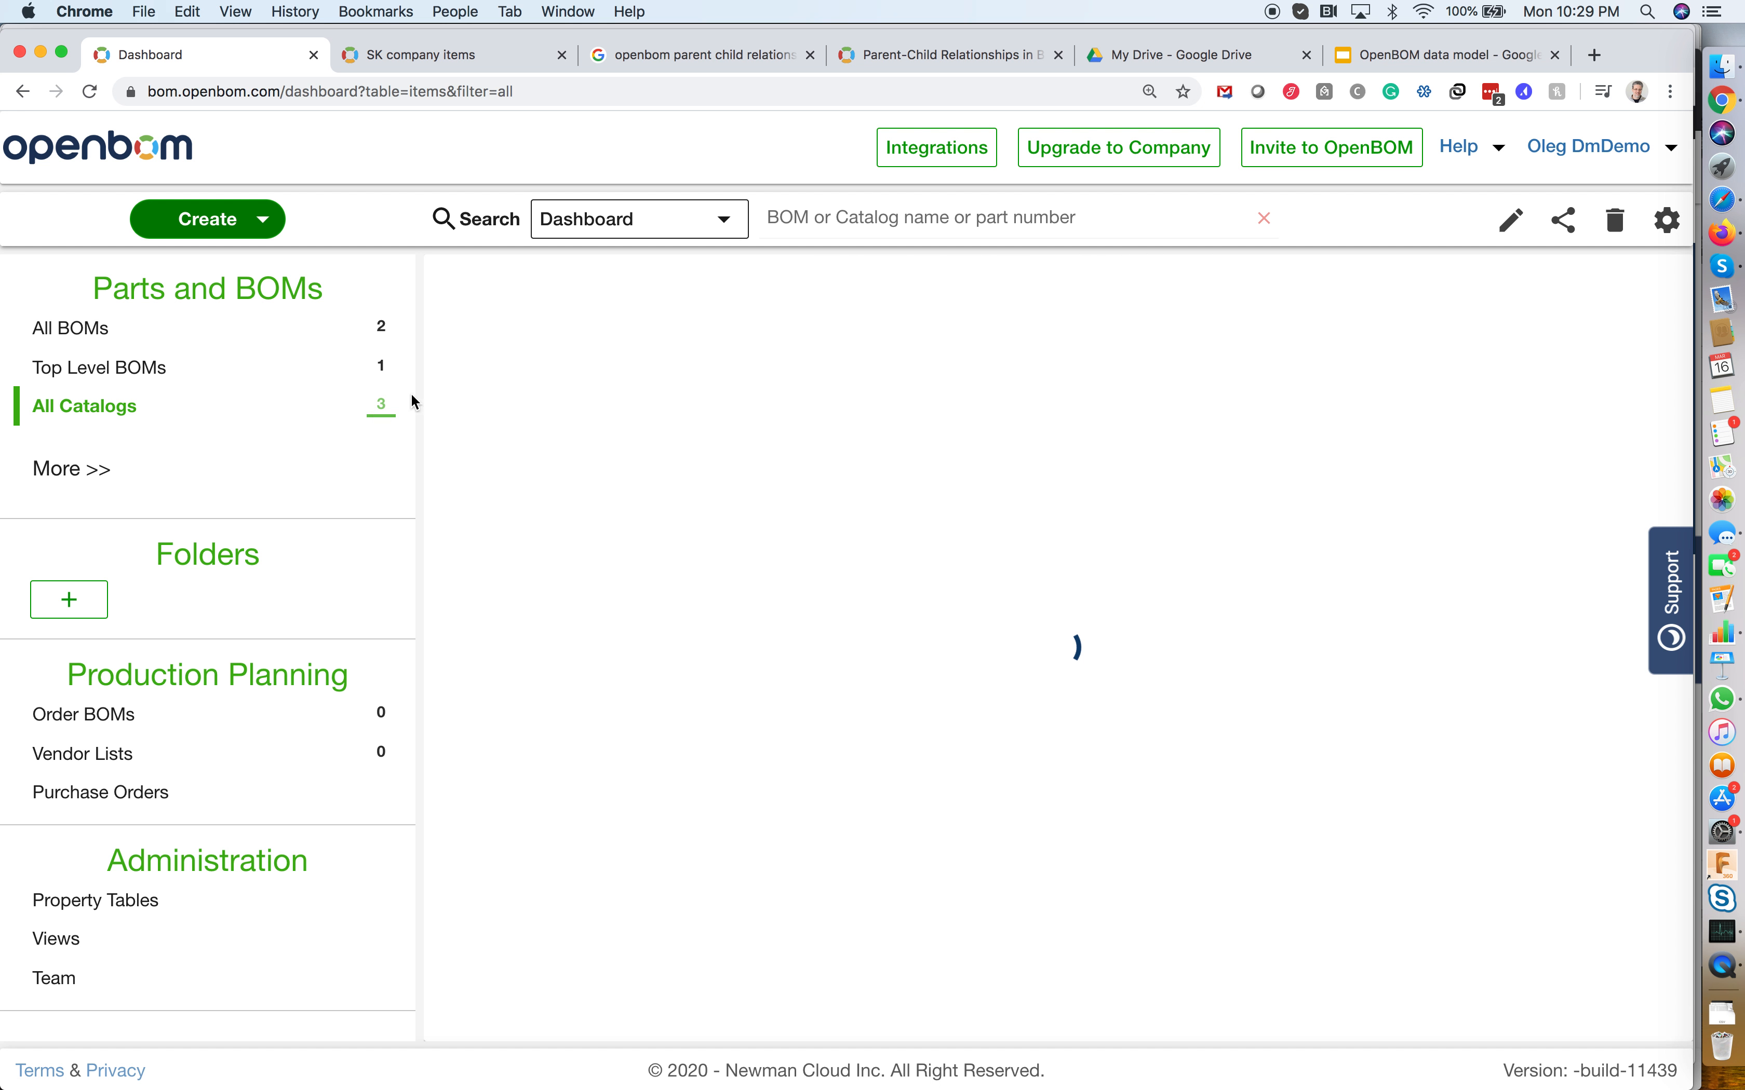
{"action": "left_click", "coordinate": [566, 344]}
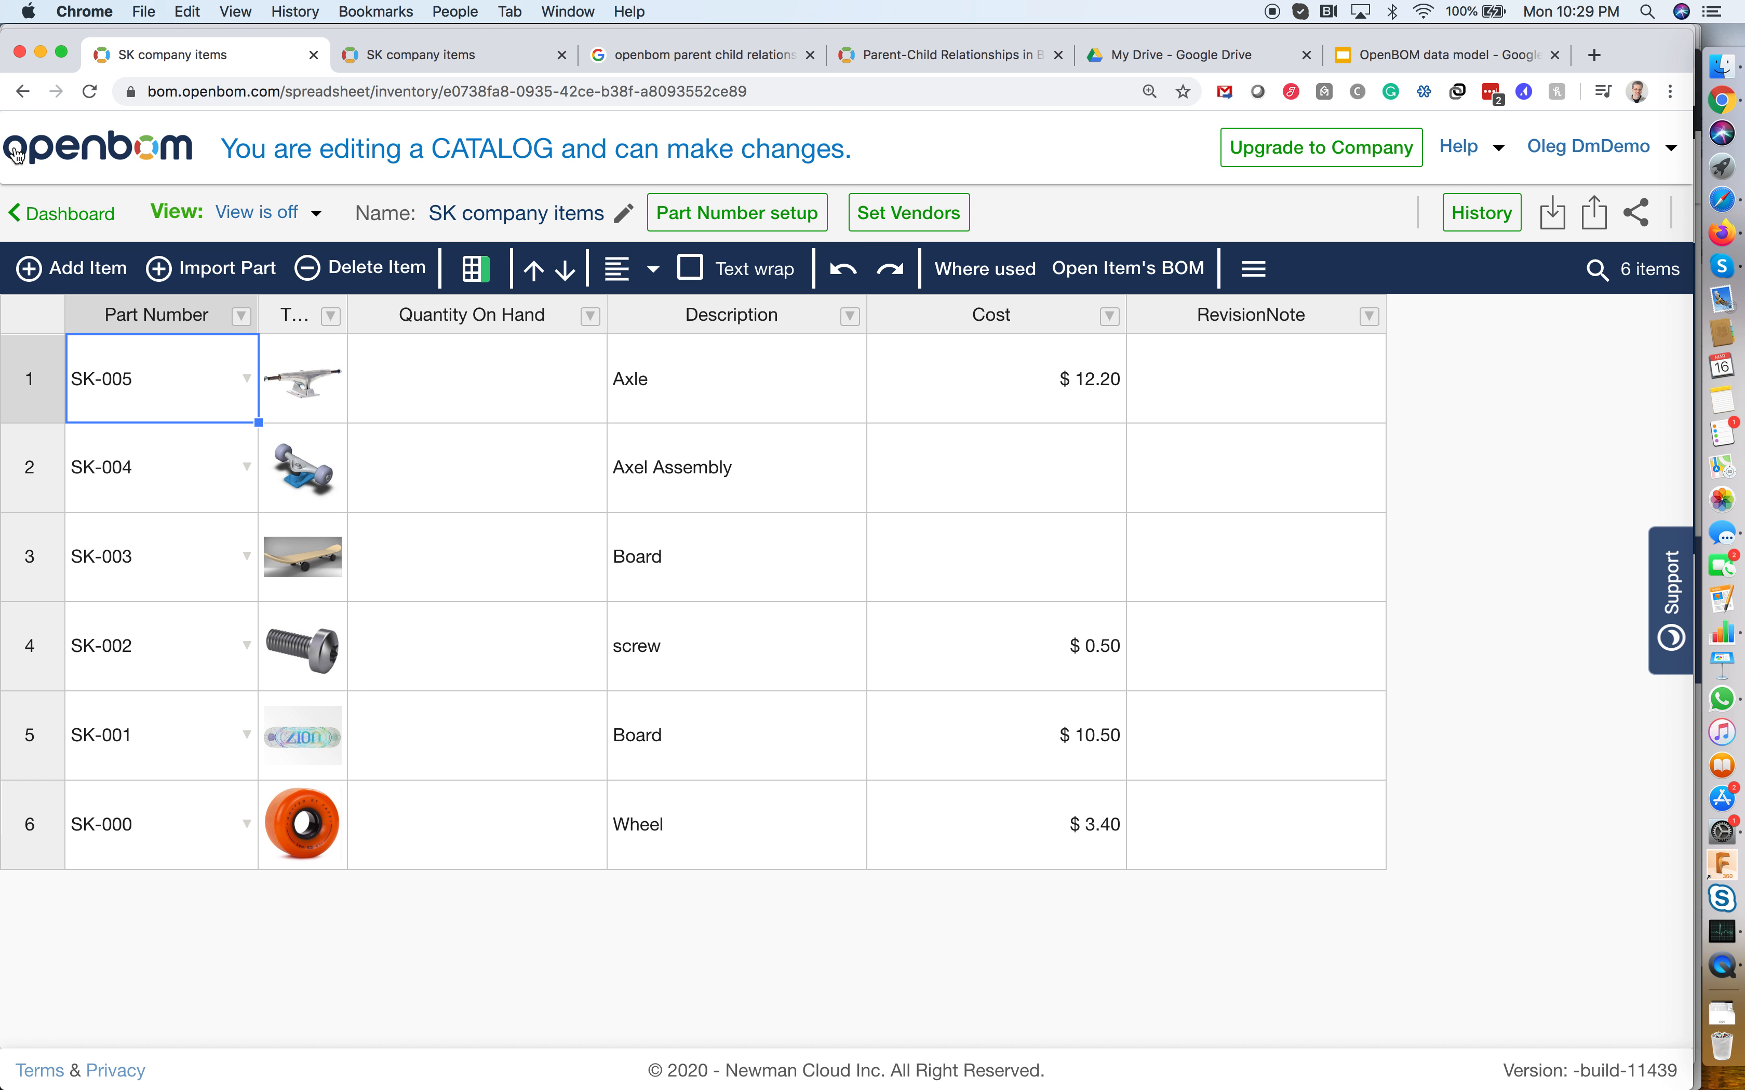
{"action": "left_click", "coordinate": [61, 213]}
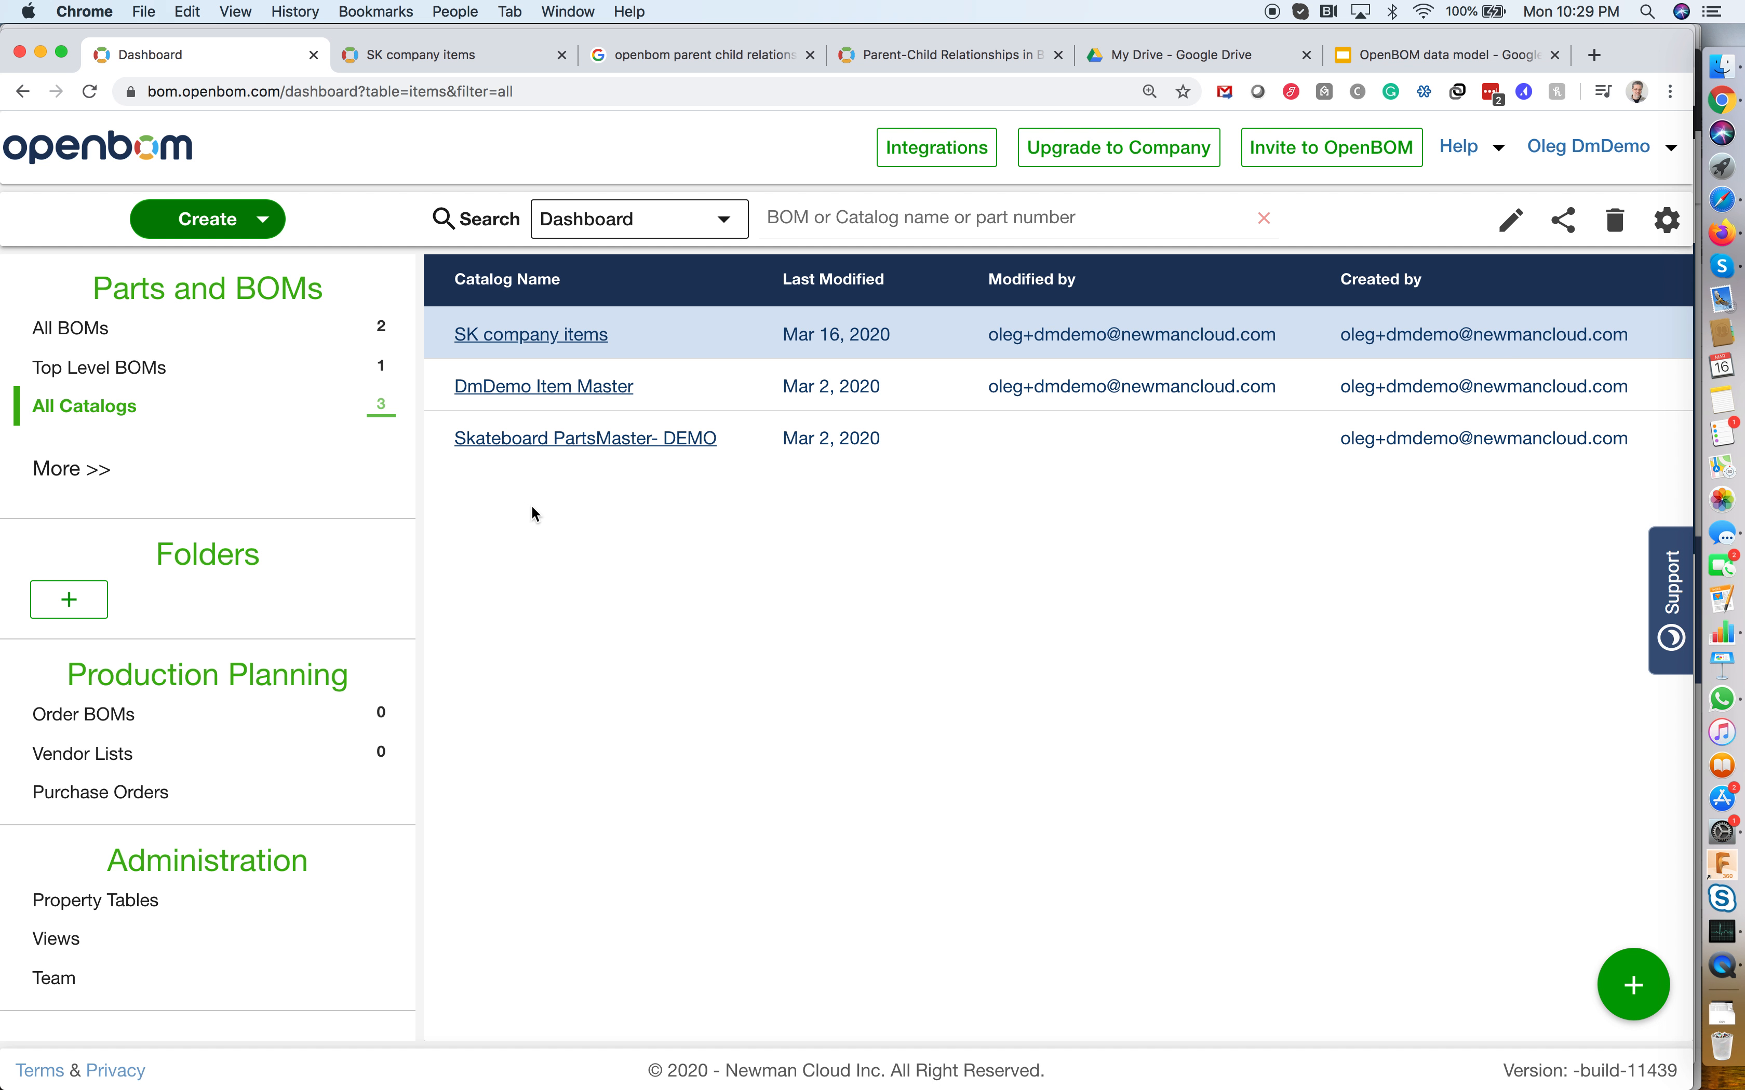
Move the existing Board BOM with part number SK-003 to the trash
{"action": "left_click", "coordinate": [166, 330]}
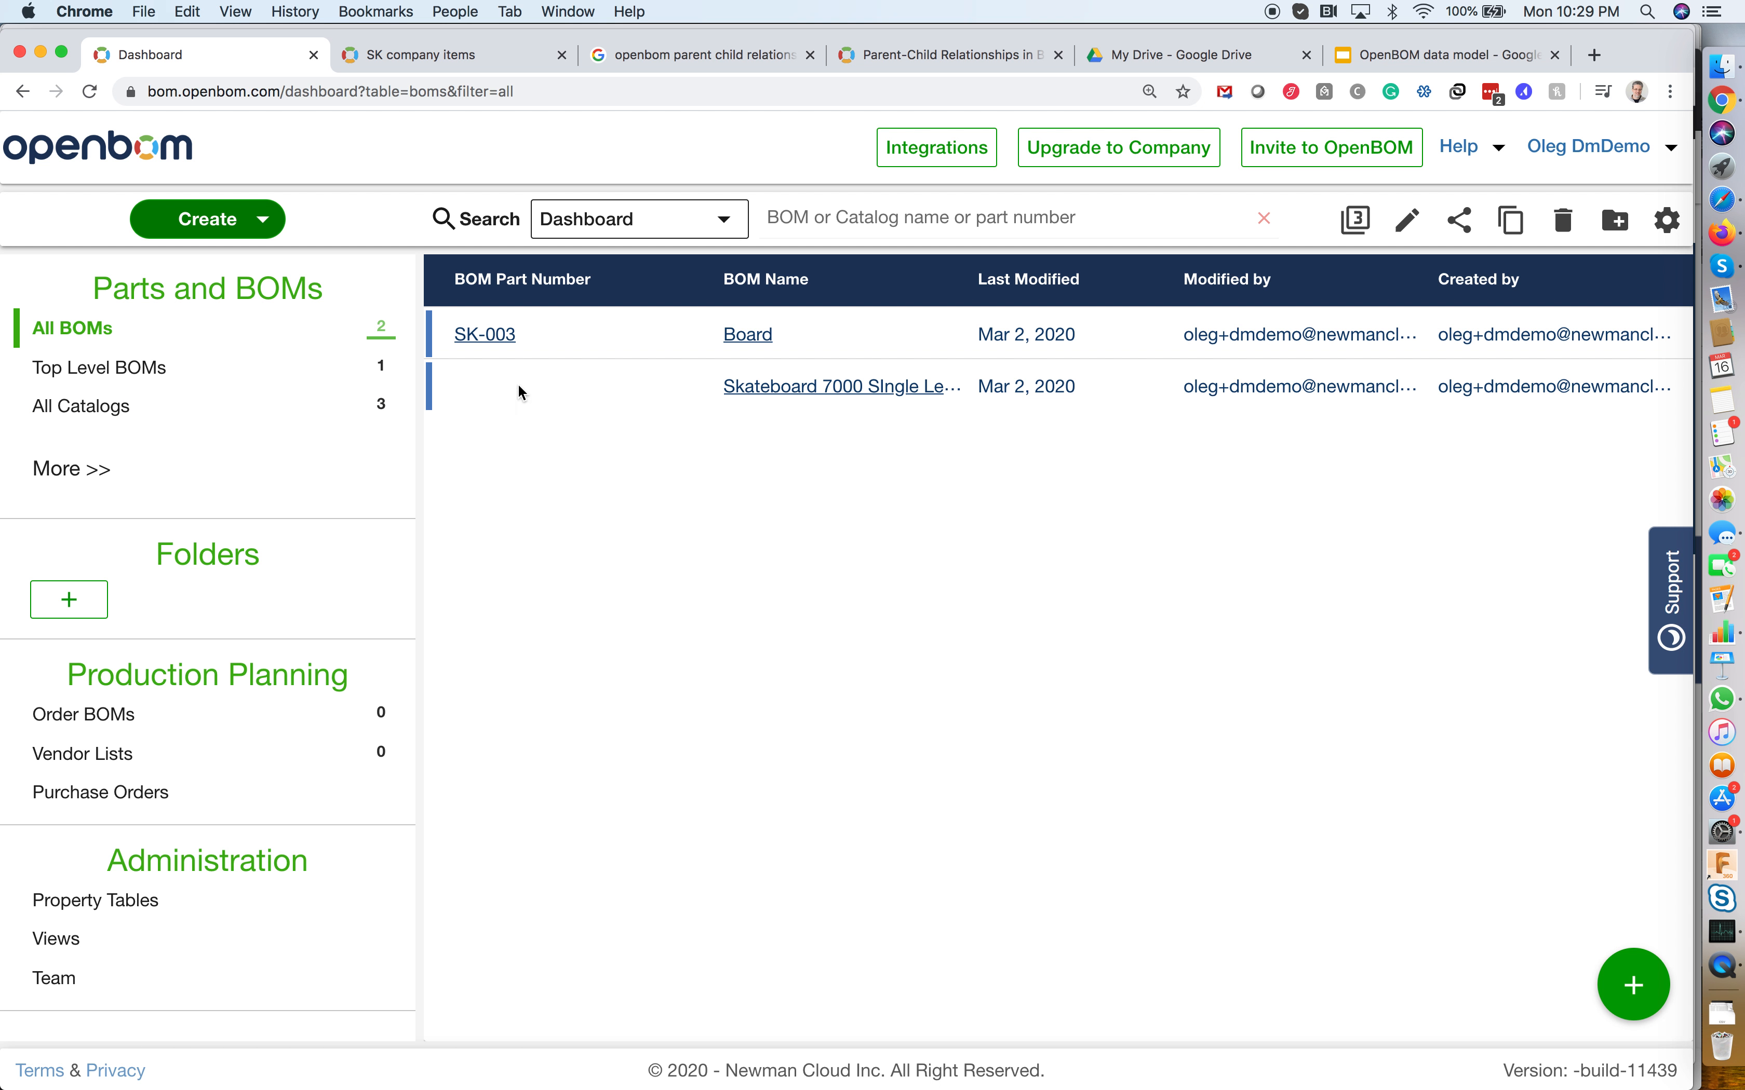
{"action": "right_click", "coordinate": [609, 352]}
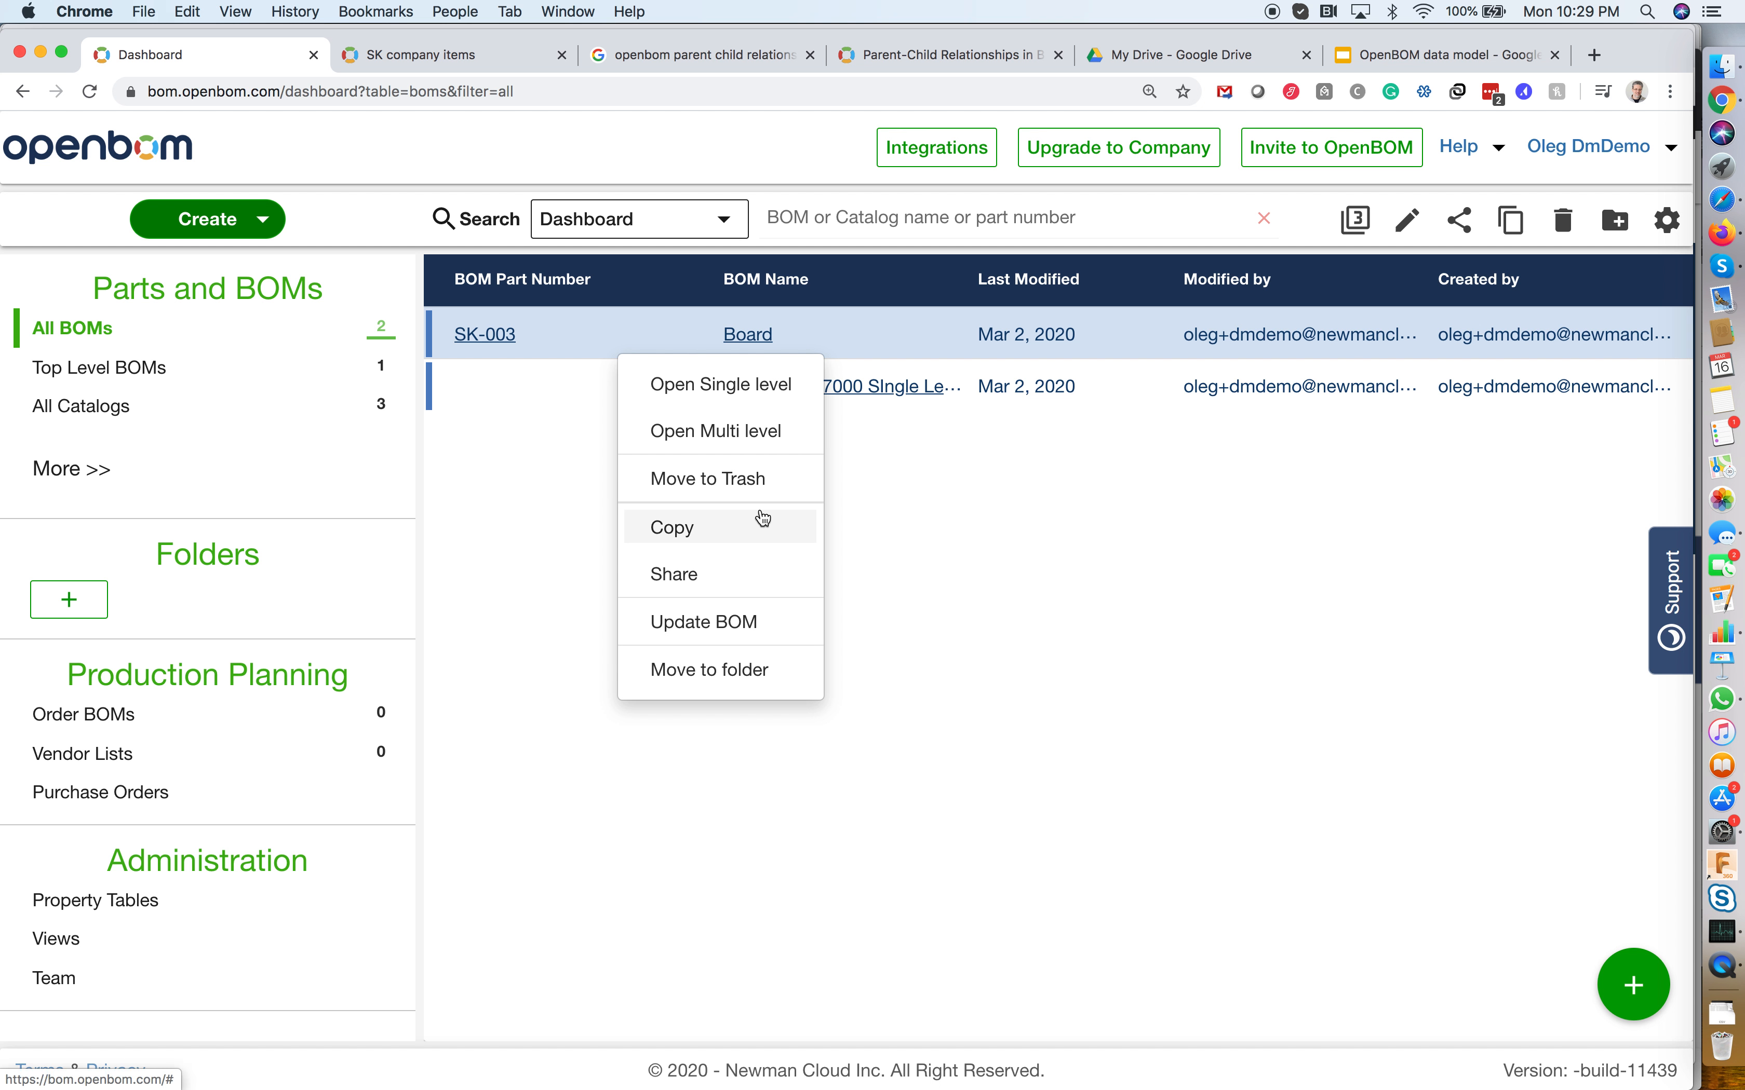
{"action": "left_click", "coordinate": [731, 484]}
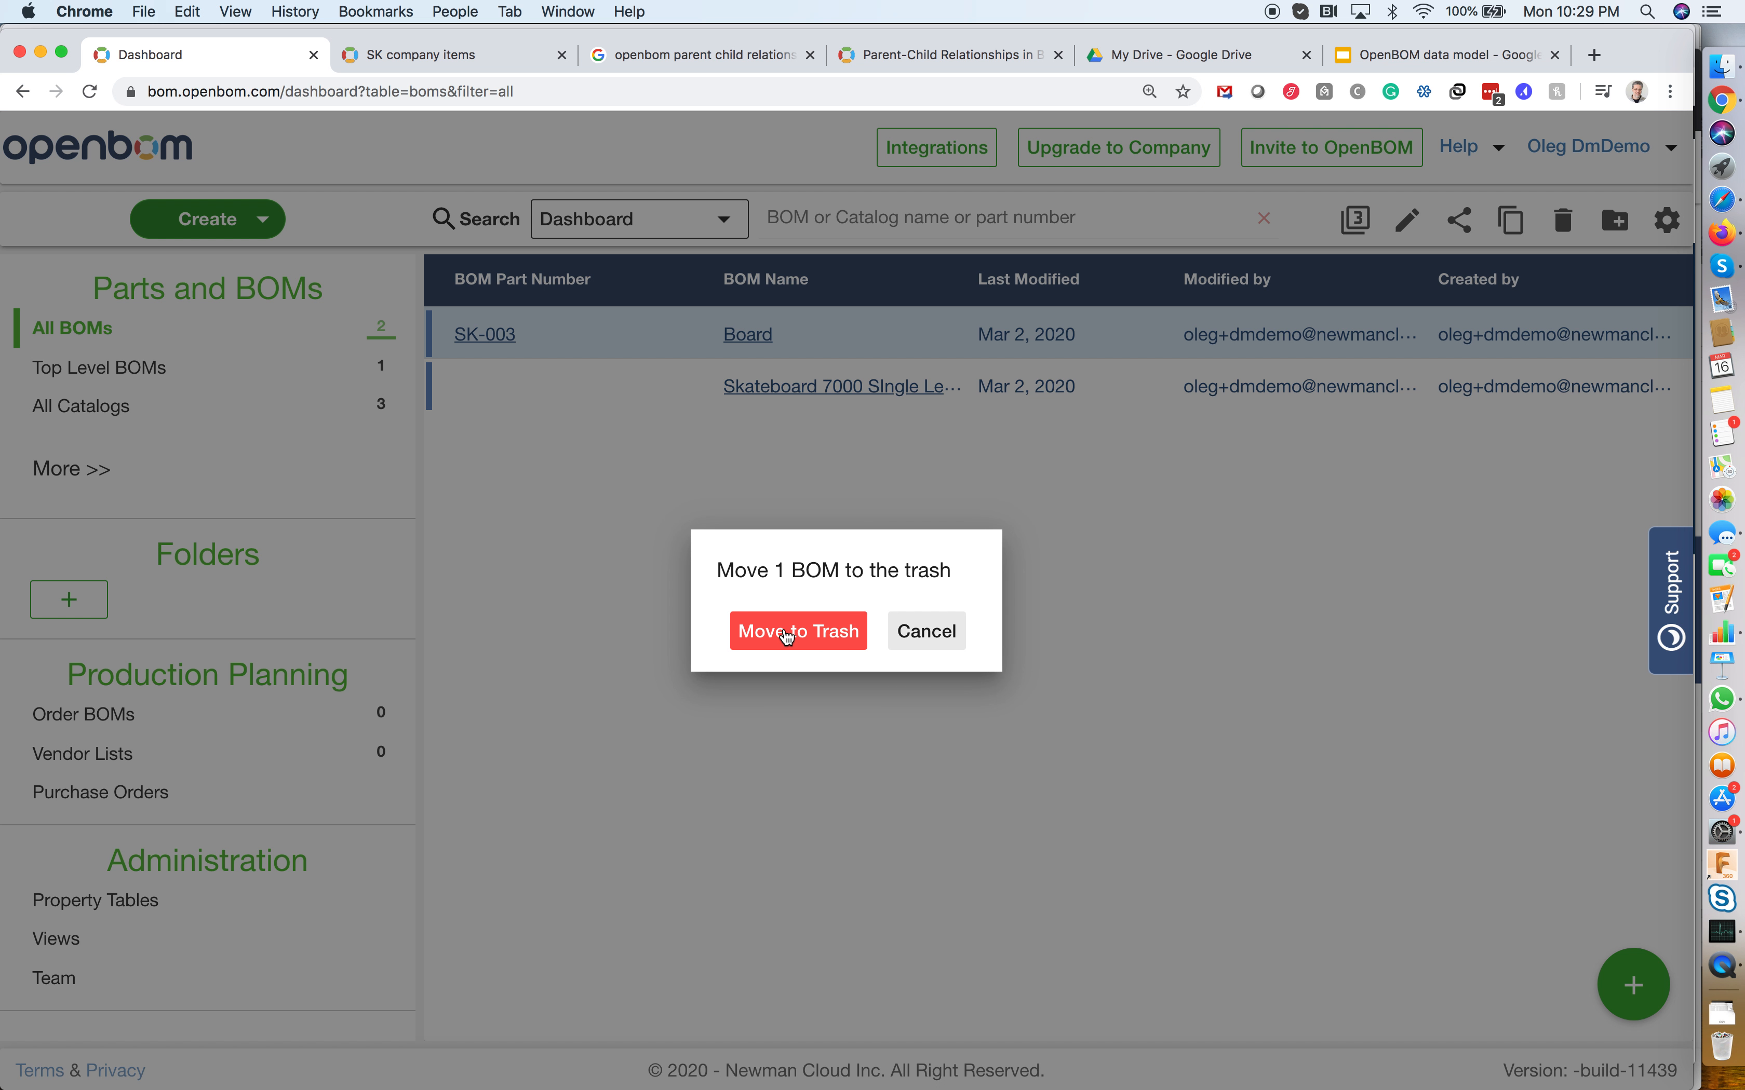
{"action": "left_click", "coordinate": [787, 635]}
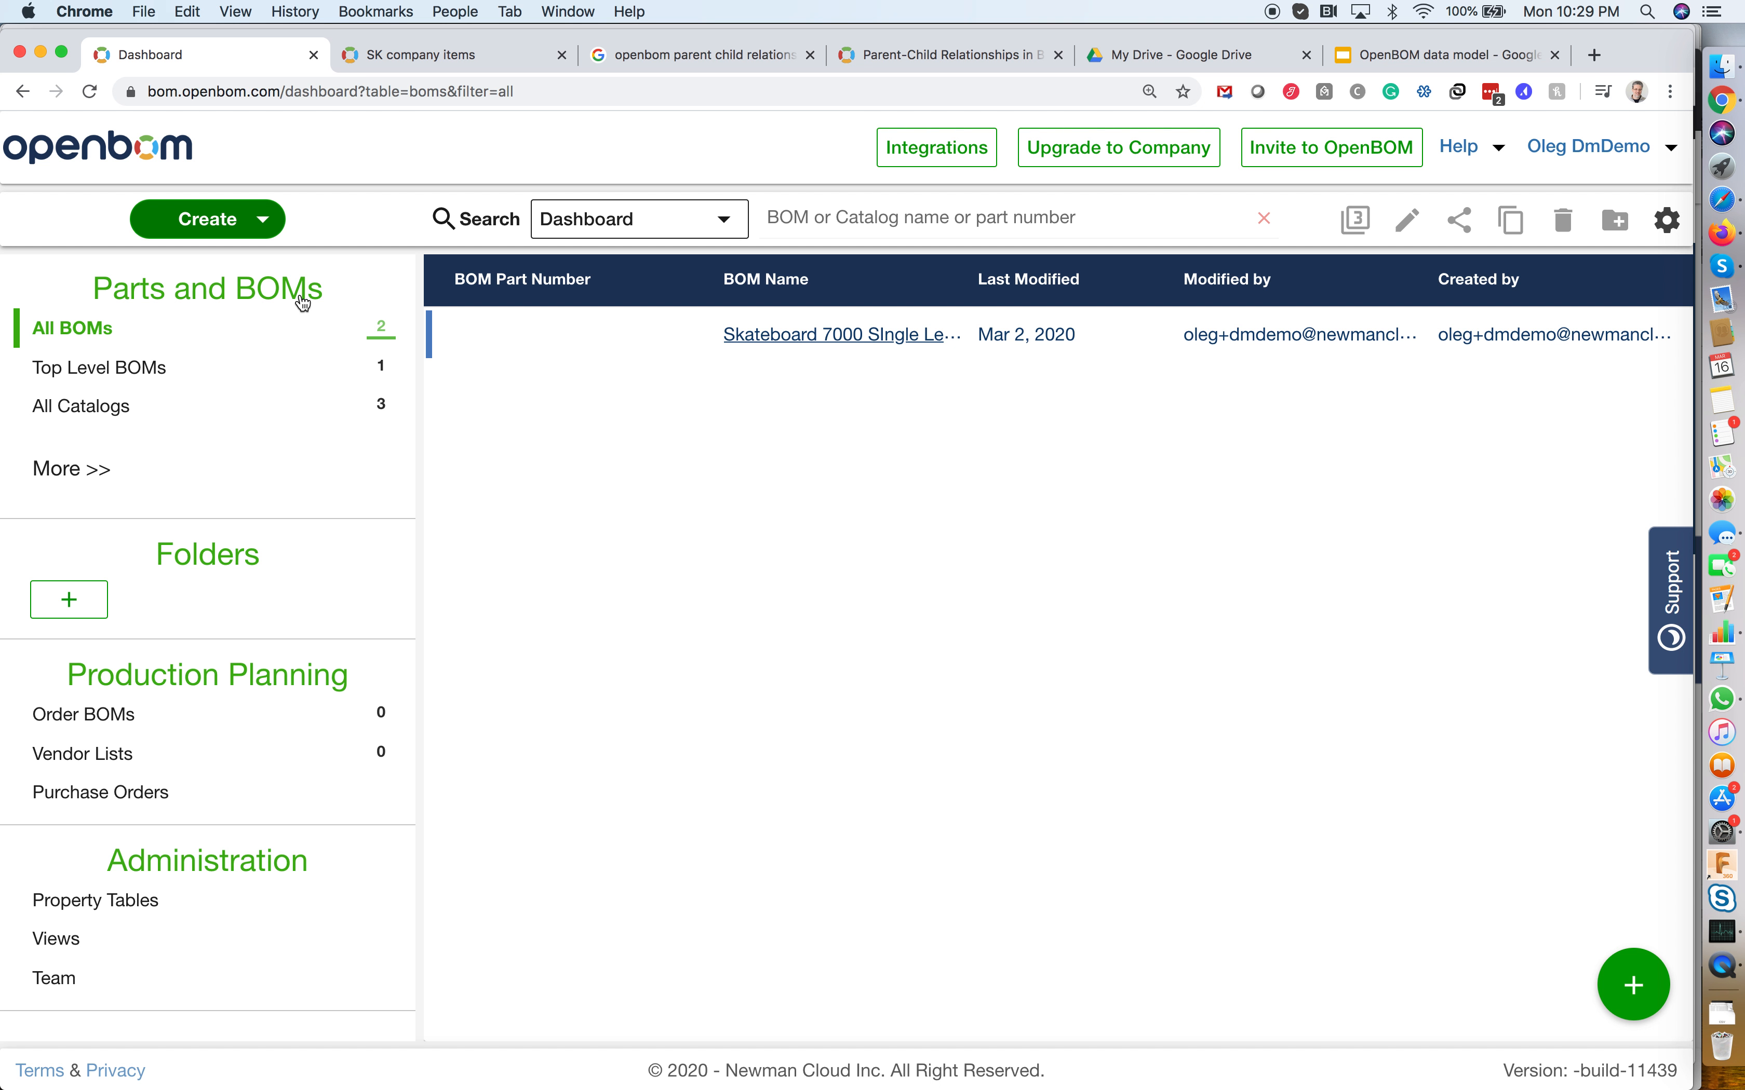
Create a BOM named Board1 for item SK-003 from the SK company items catalog, using the Default template
{"action": "left_click", "coordinate": [140, 415]}
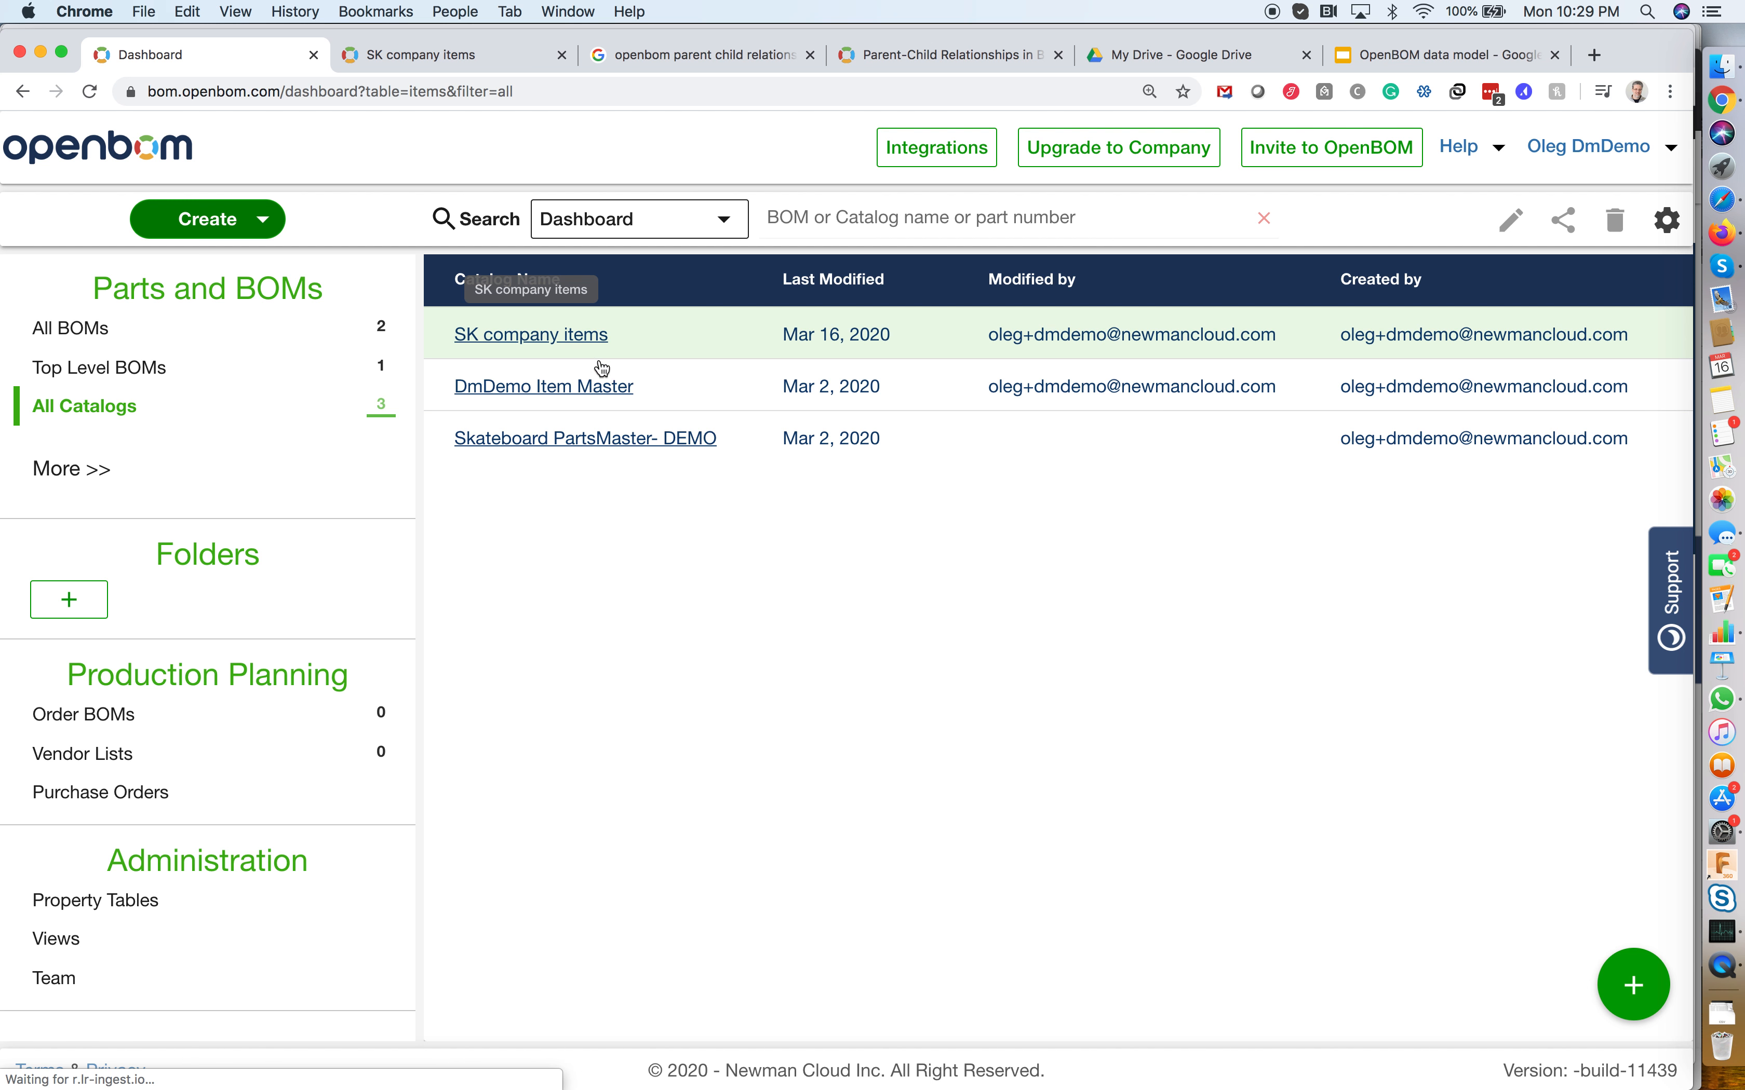
{"action": "left_click", "coordinate": [600, 359]}
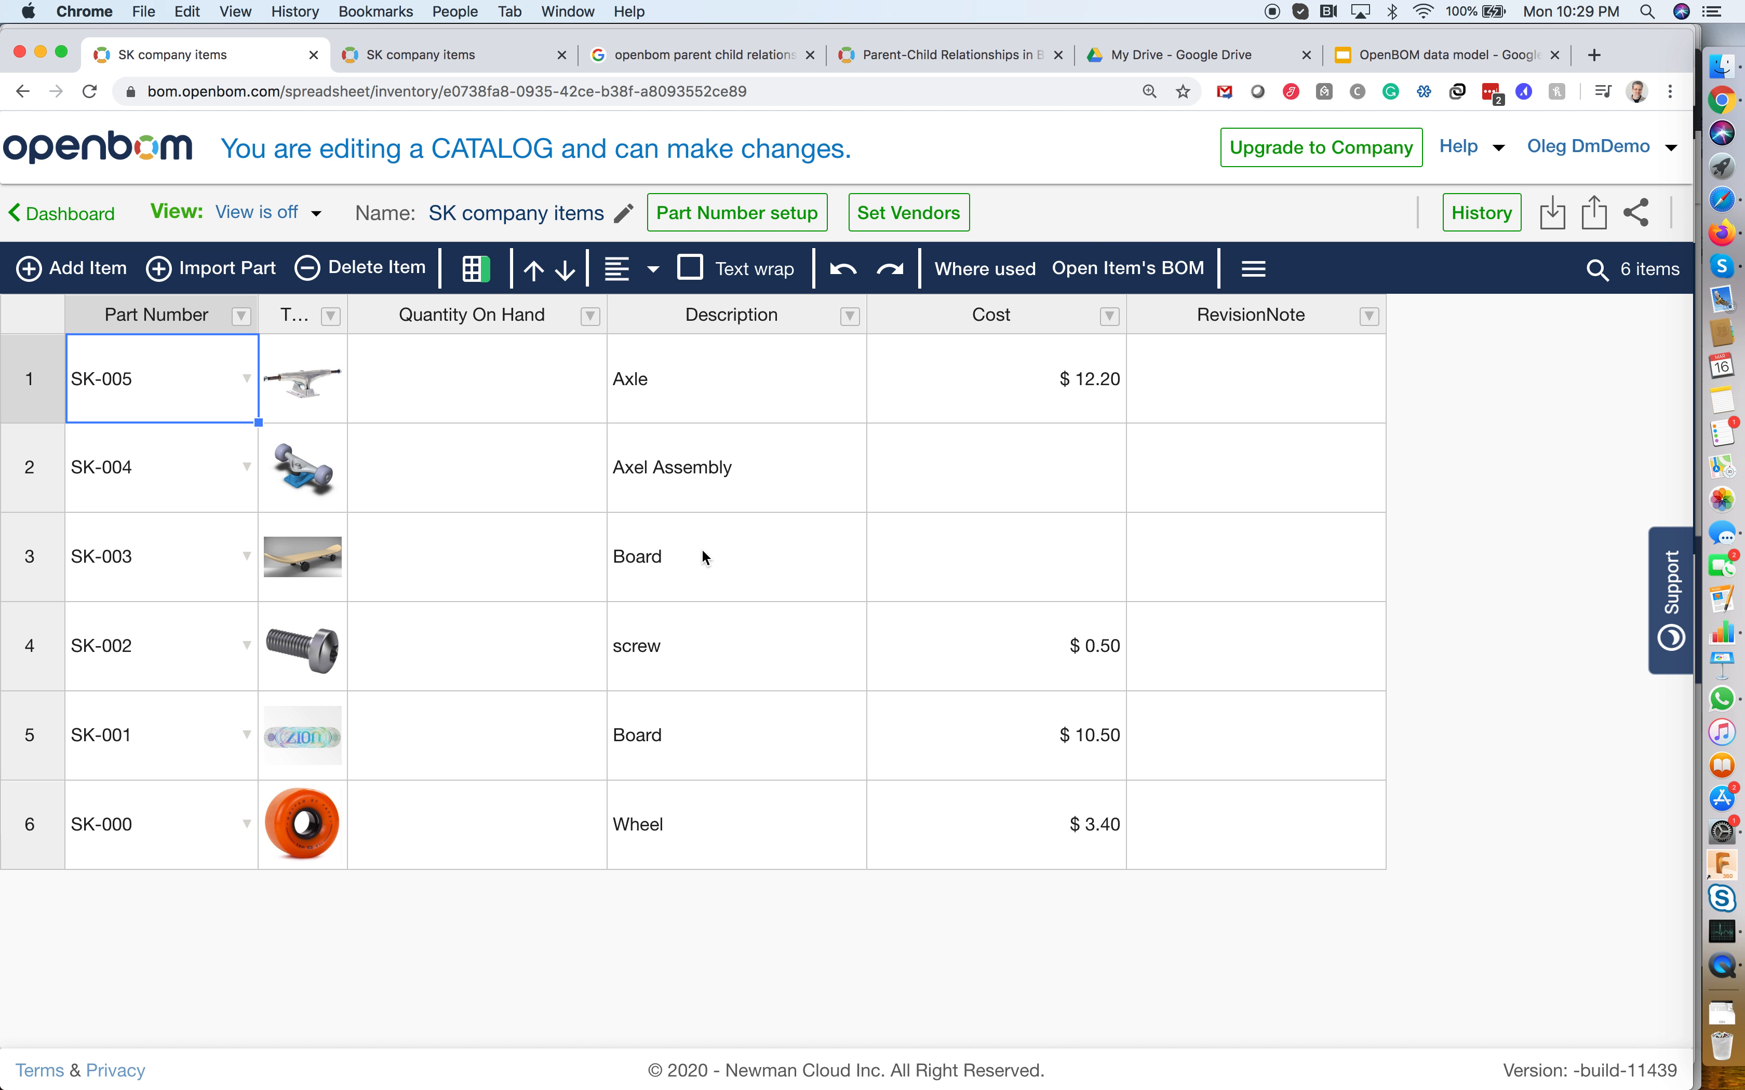
{"action": "left_click", "coordinate": [445, 567]}
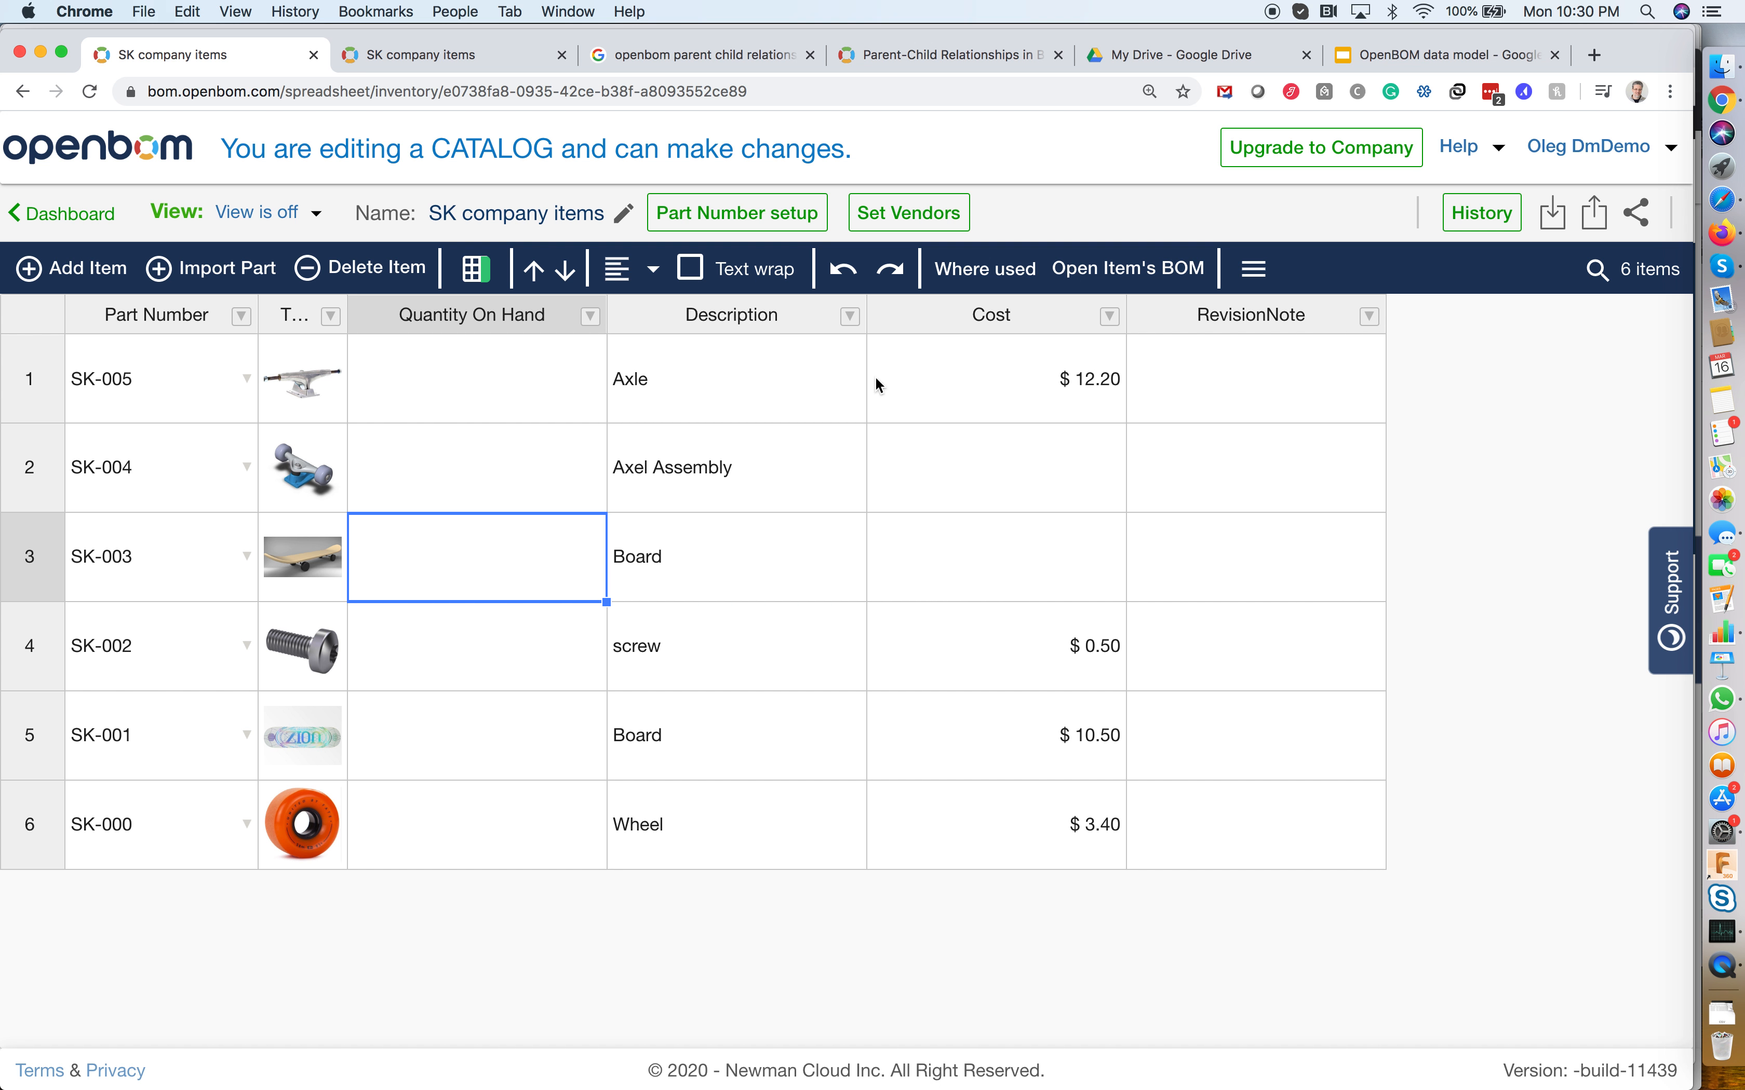
{"action": "left_click", "coordinate": [1125, 274]}
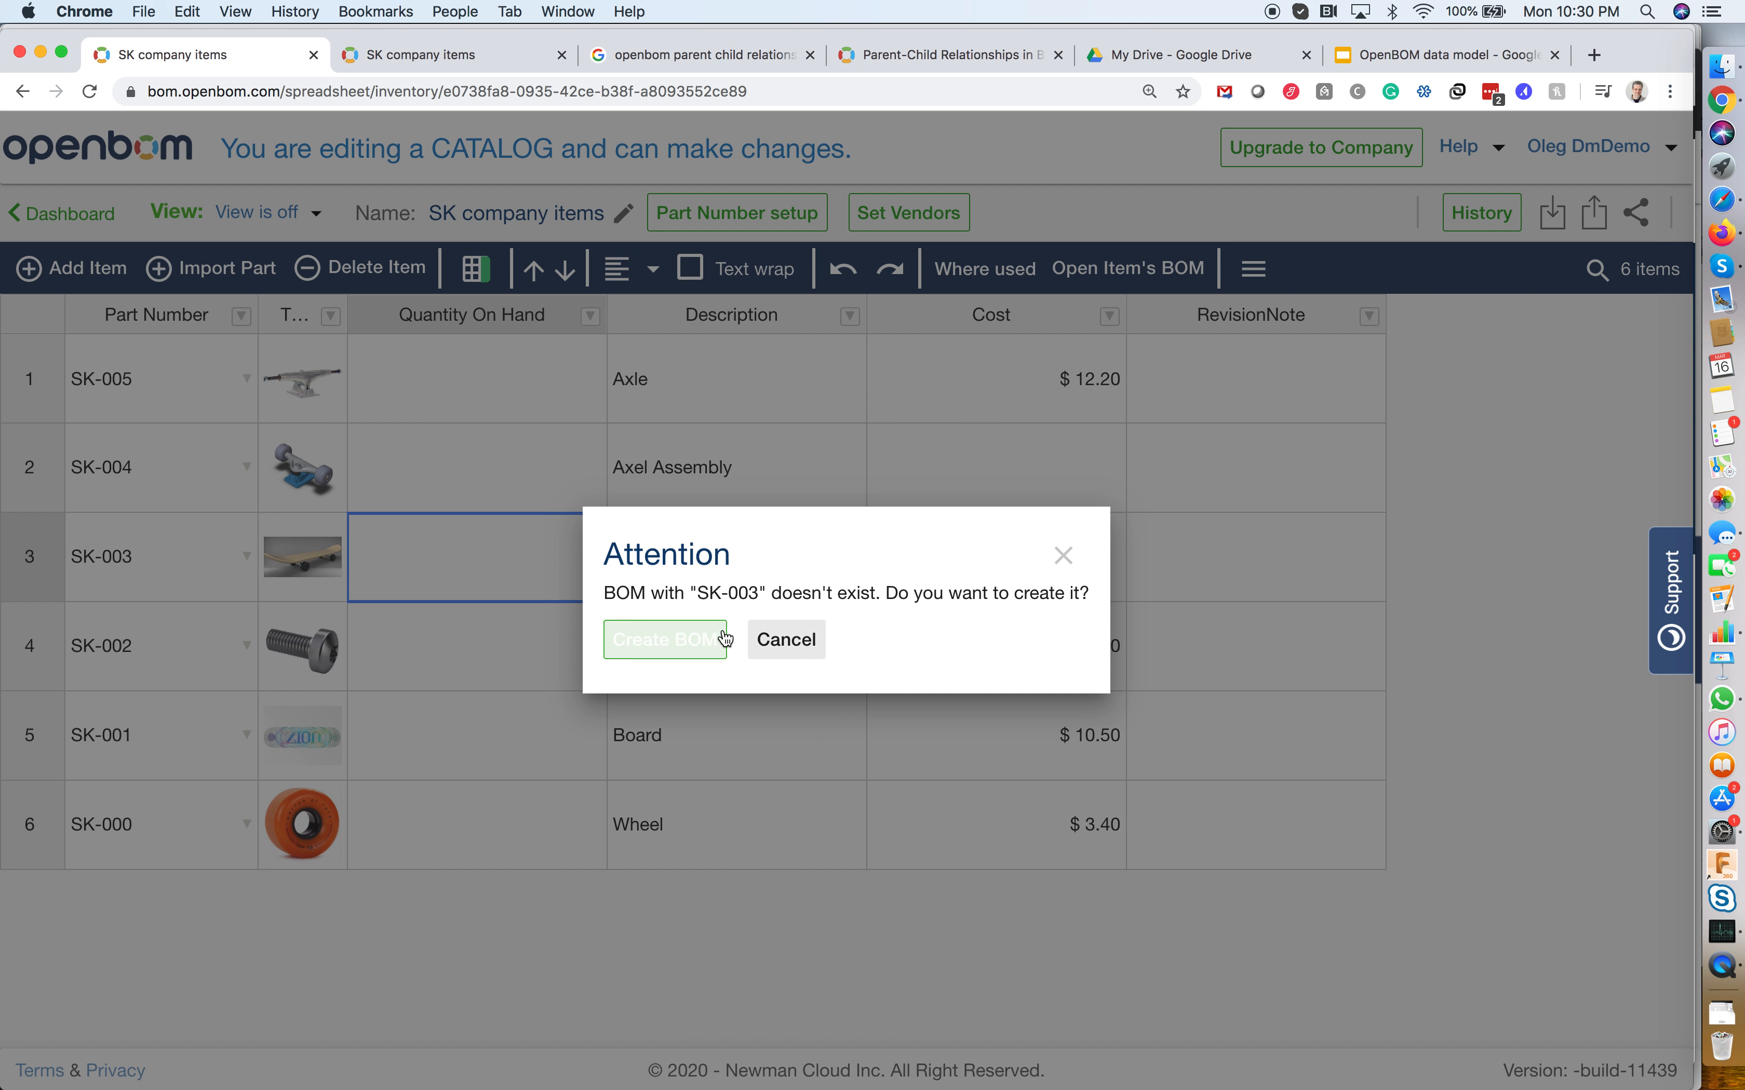
{"action": "left_click", "coordinate": [710, 630]}
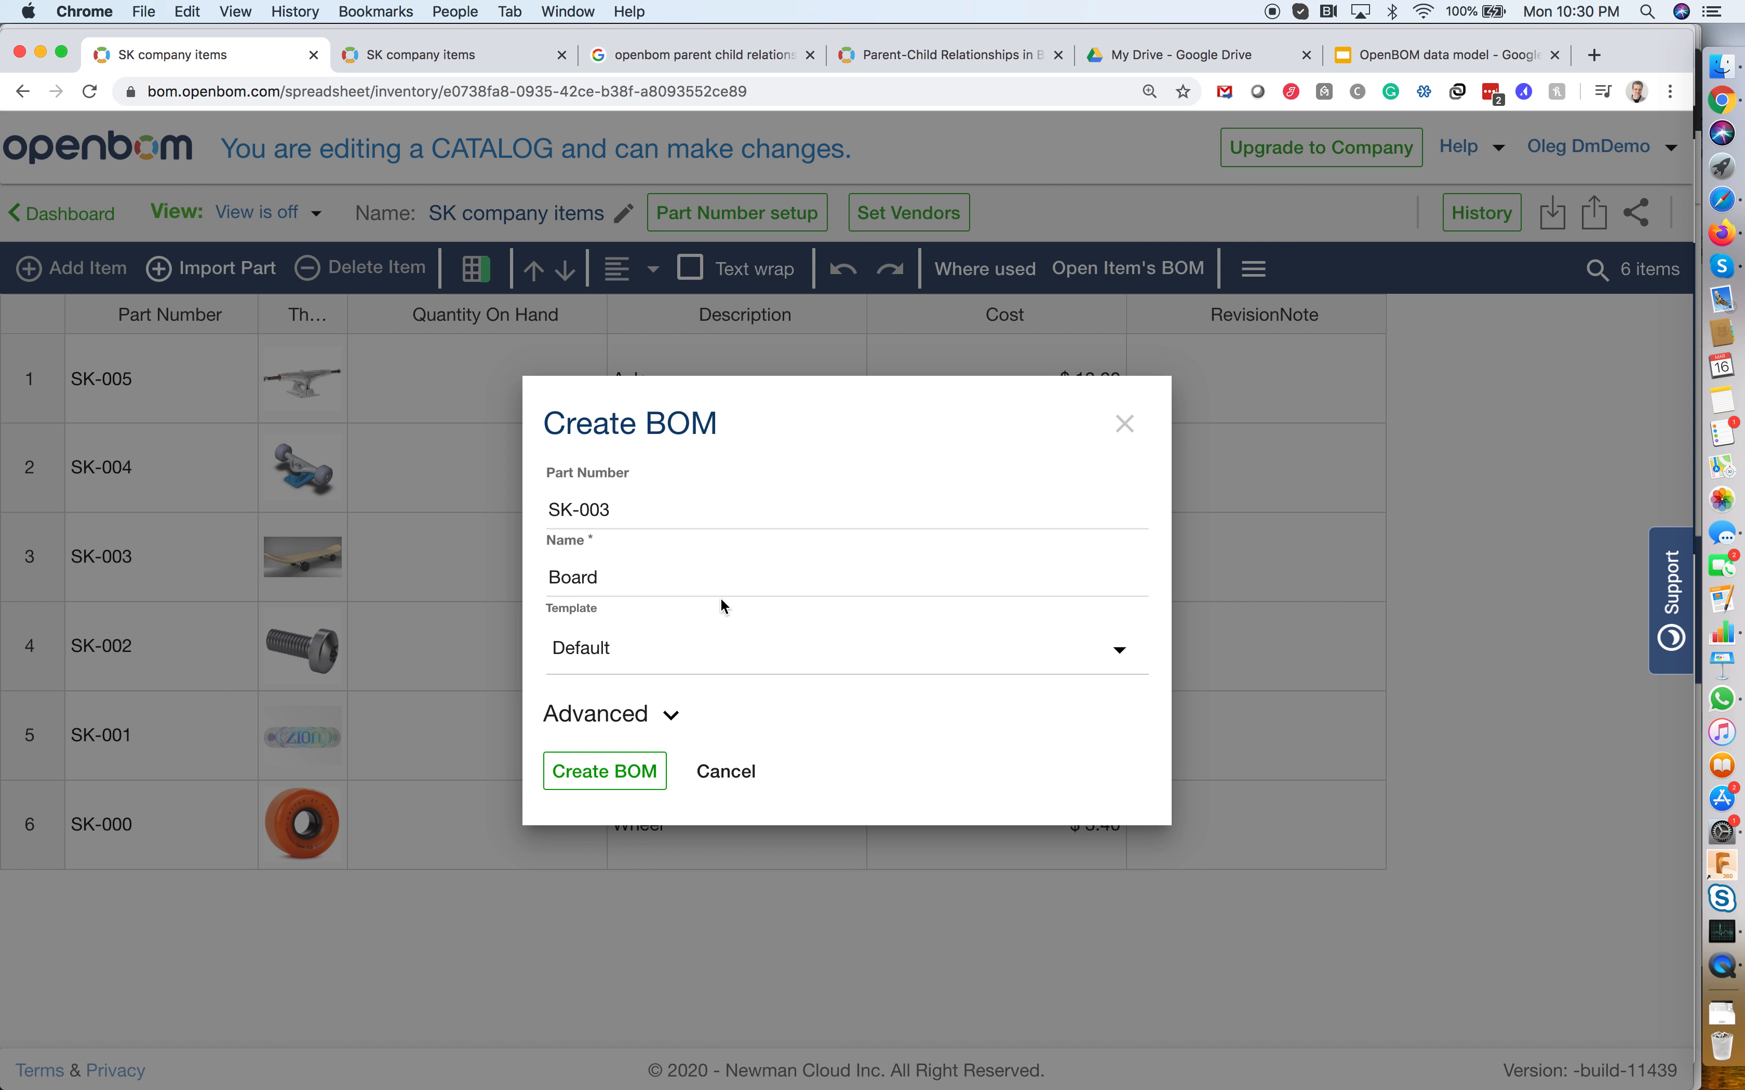
{"action": "left_click", "coordinate": [659, 723]}
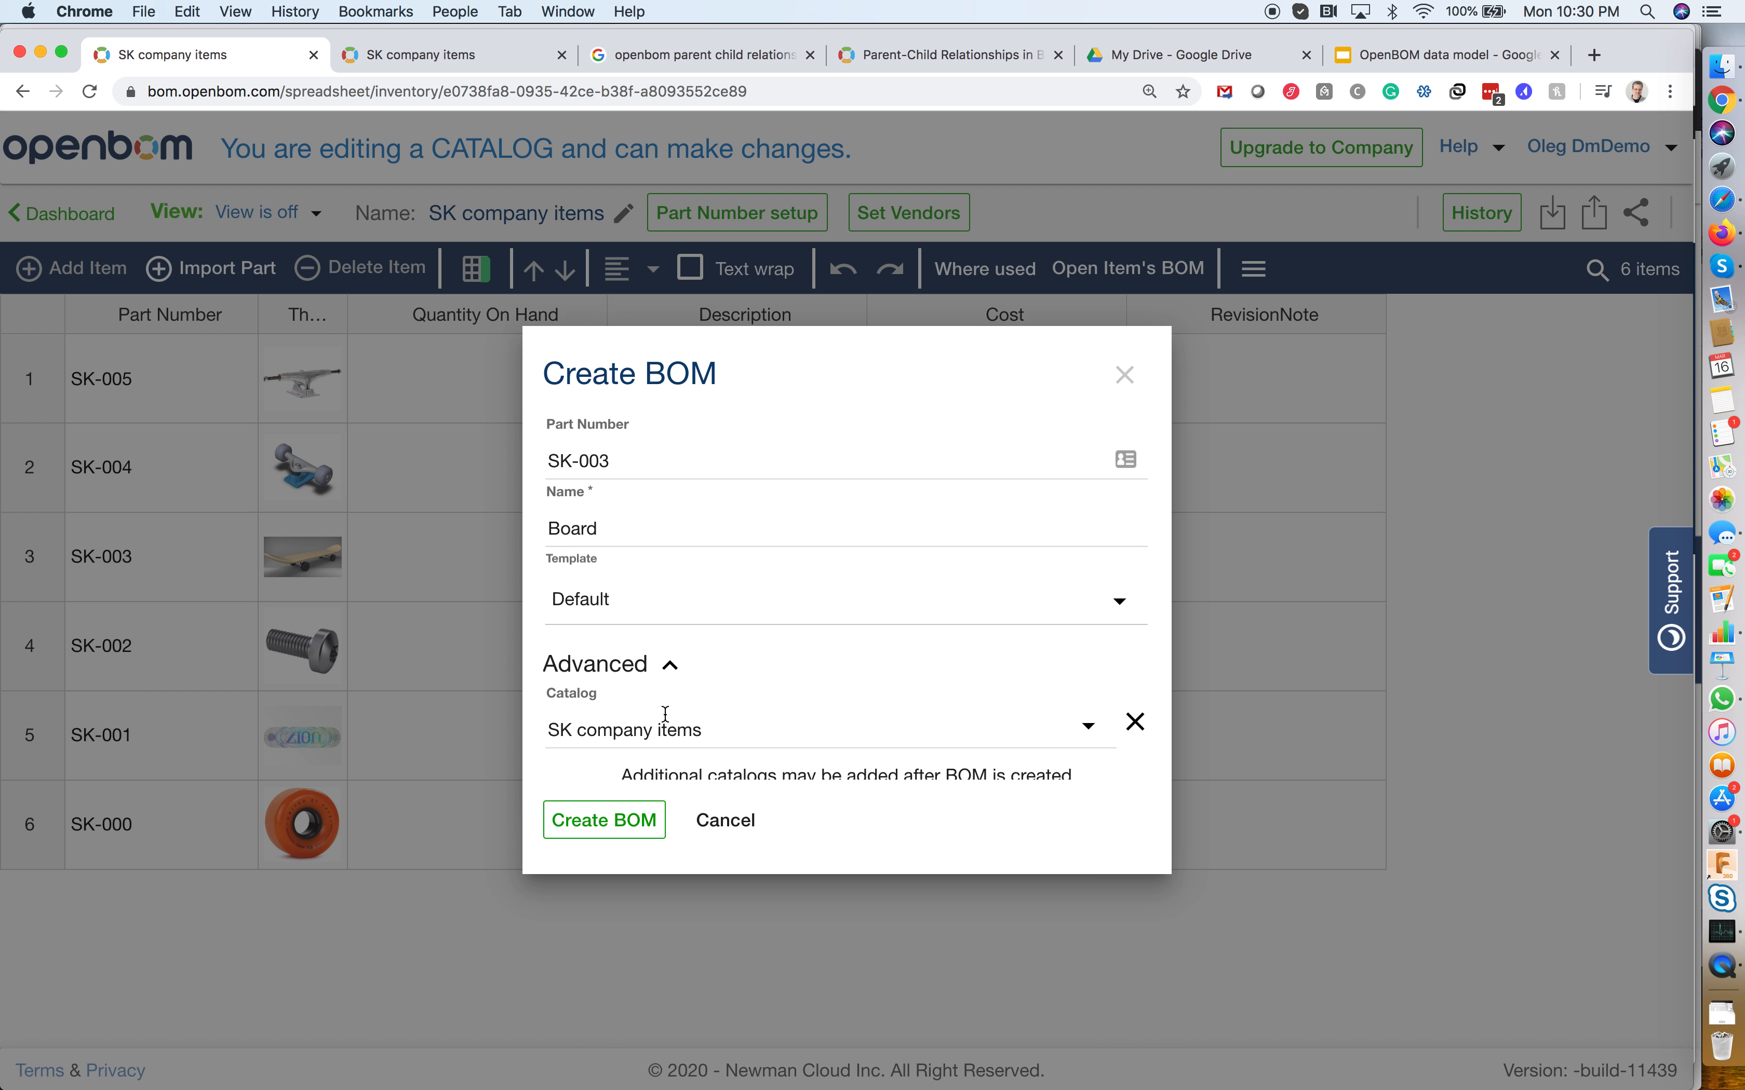
{"action": "left_click", "coordinate": [616, 823]}
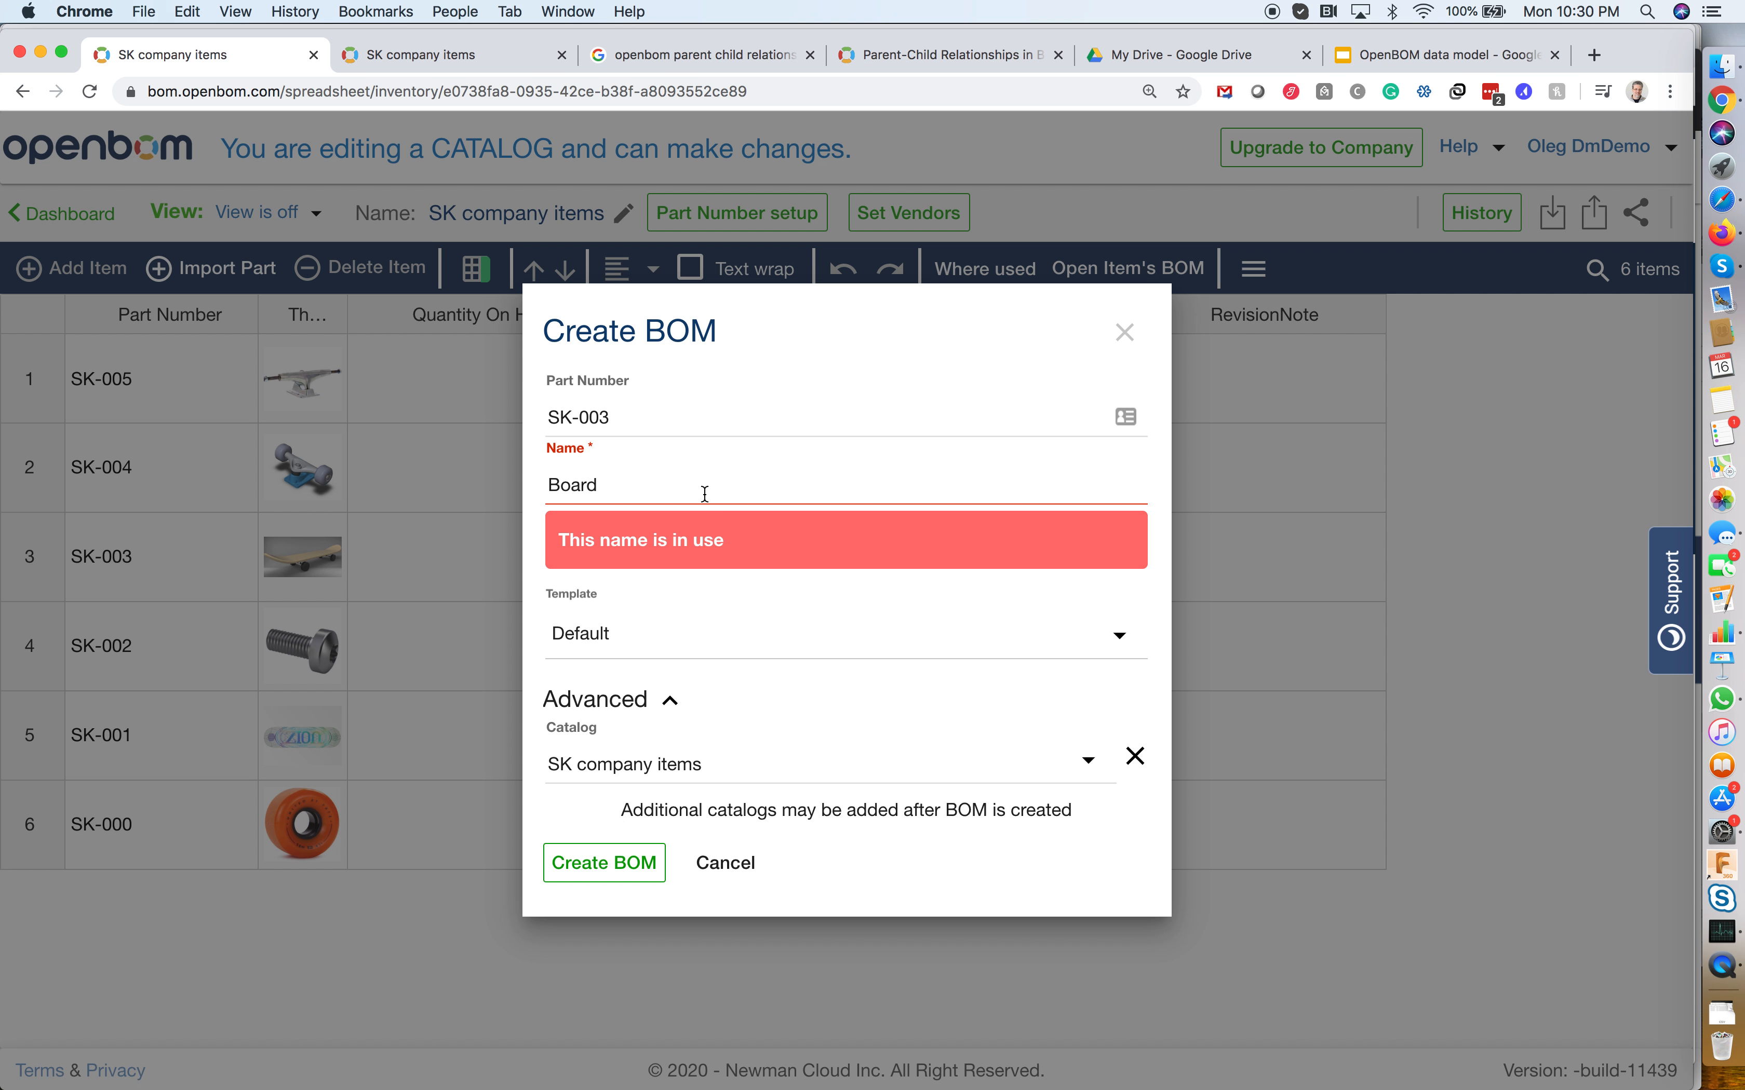
{"action": "left_click", "coordinate": [670, 485]}
{"action": "type", "text": "1"}
{"action": "left_click", "coordinate": [604, 823]}
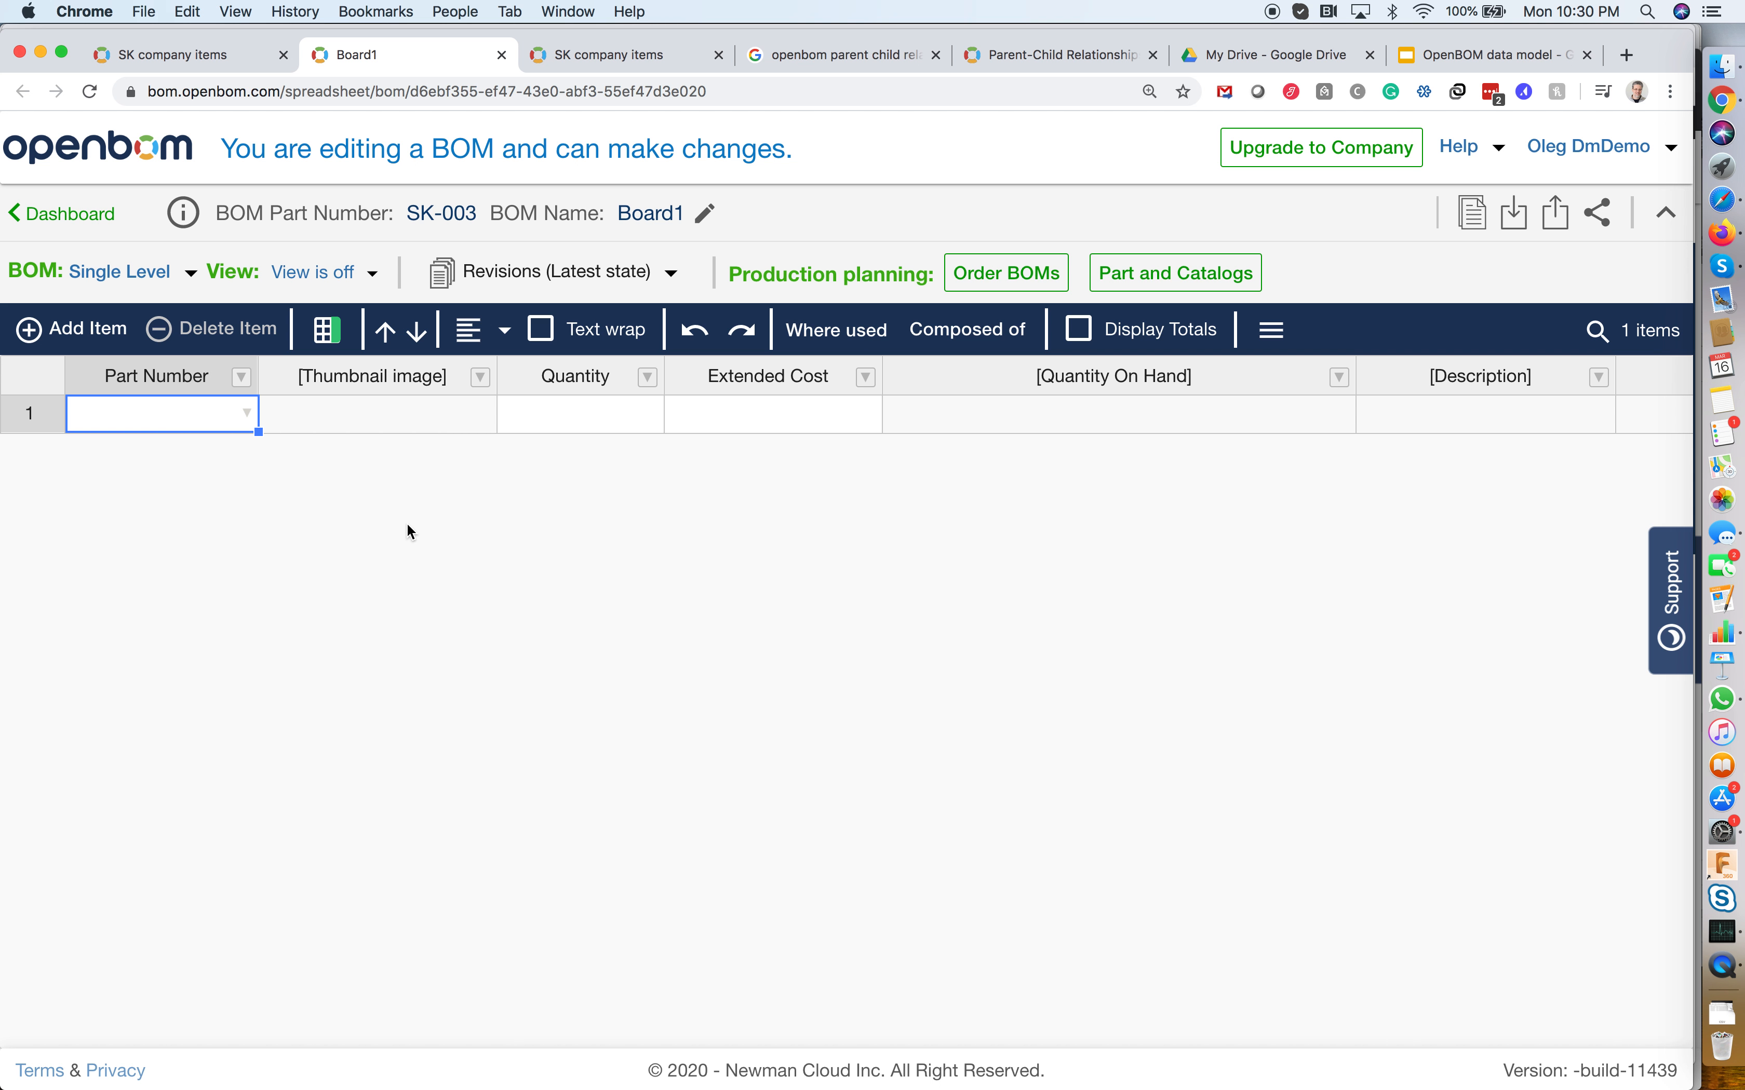
Insert part SK-004, Axel Assembly, into the first BOM row and narrow the thumbnail image column
{"action": "left_click", "coordinate": [249, 414]}
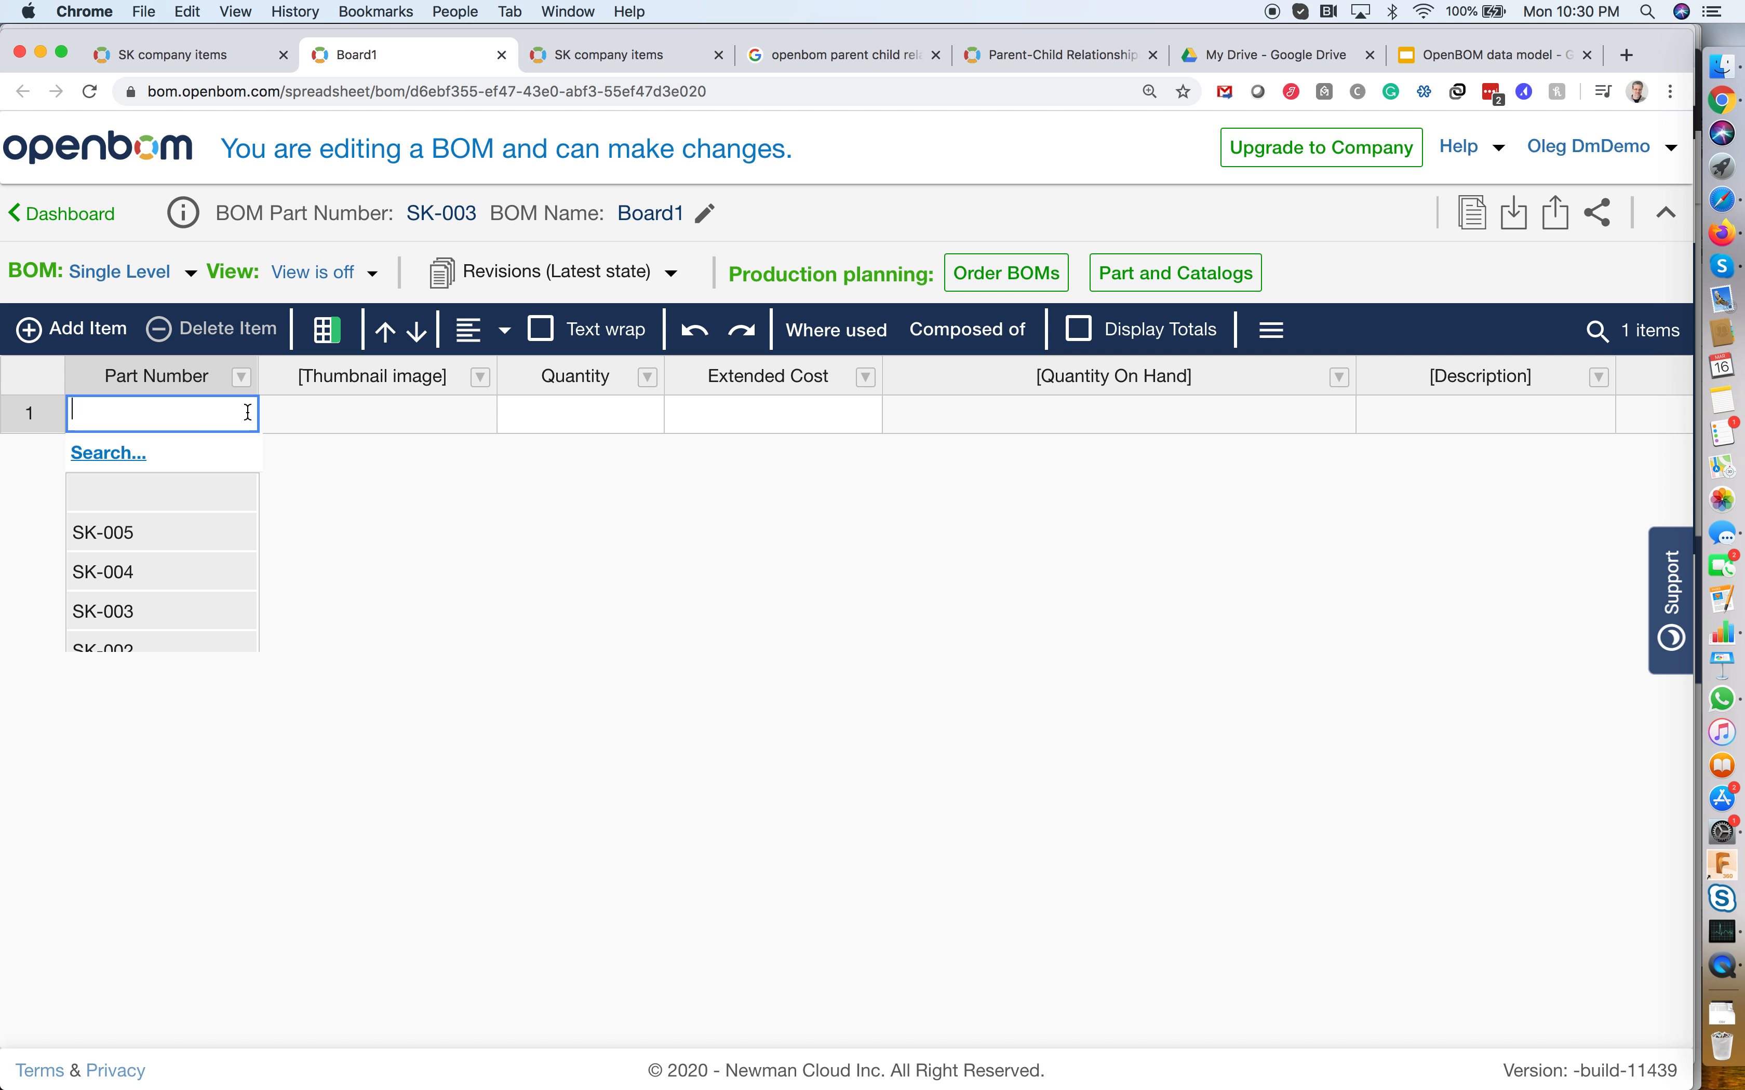
{"action": "left_click", "coordinate": [115, 455]}
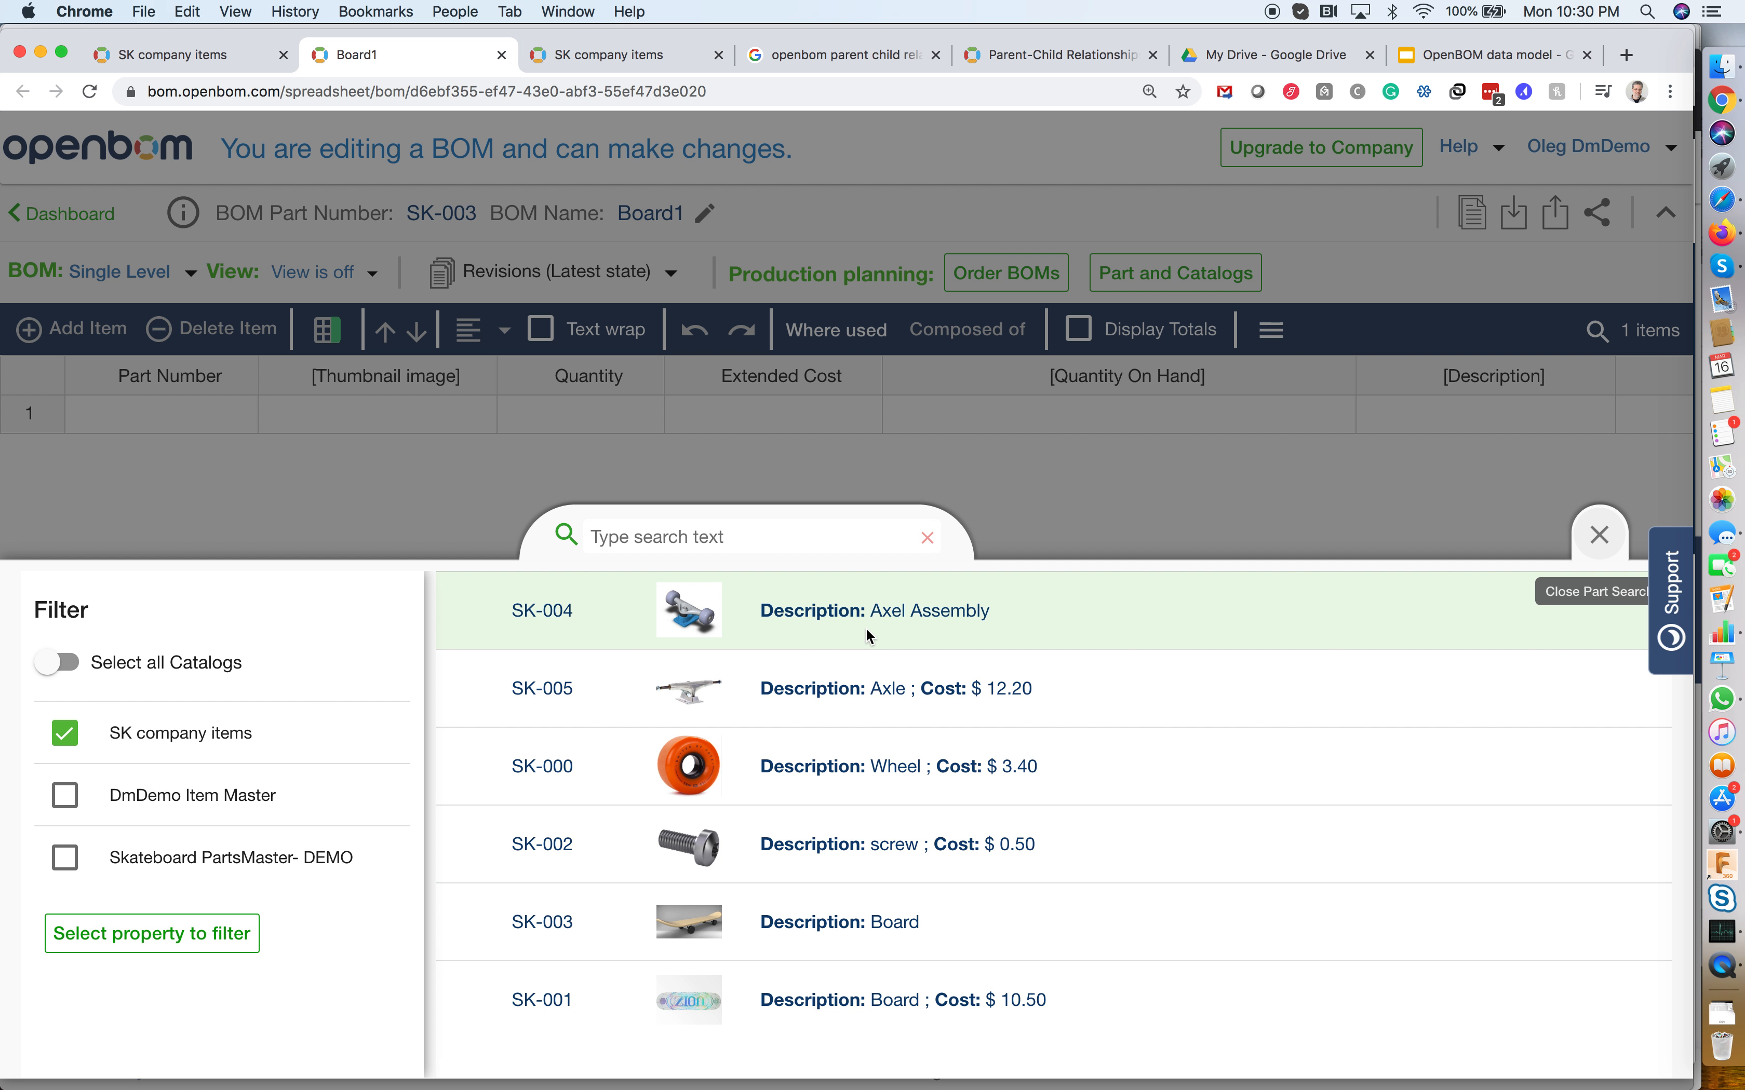
{"action": "left_click", "coordinate": [869, 635]}
{"action": "left_click", "coordinate": [1442, 678]}
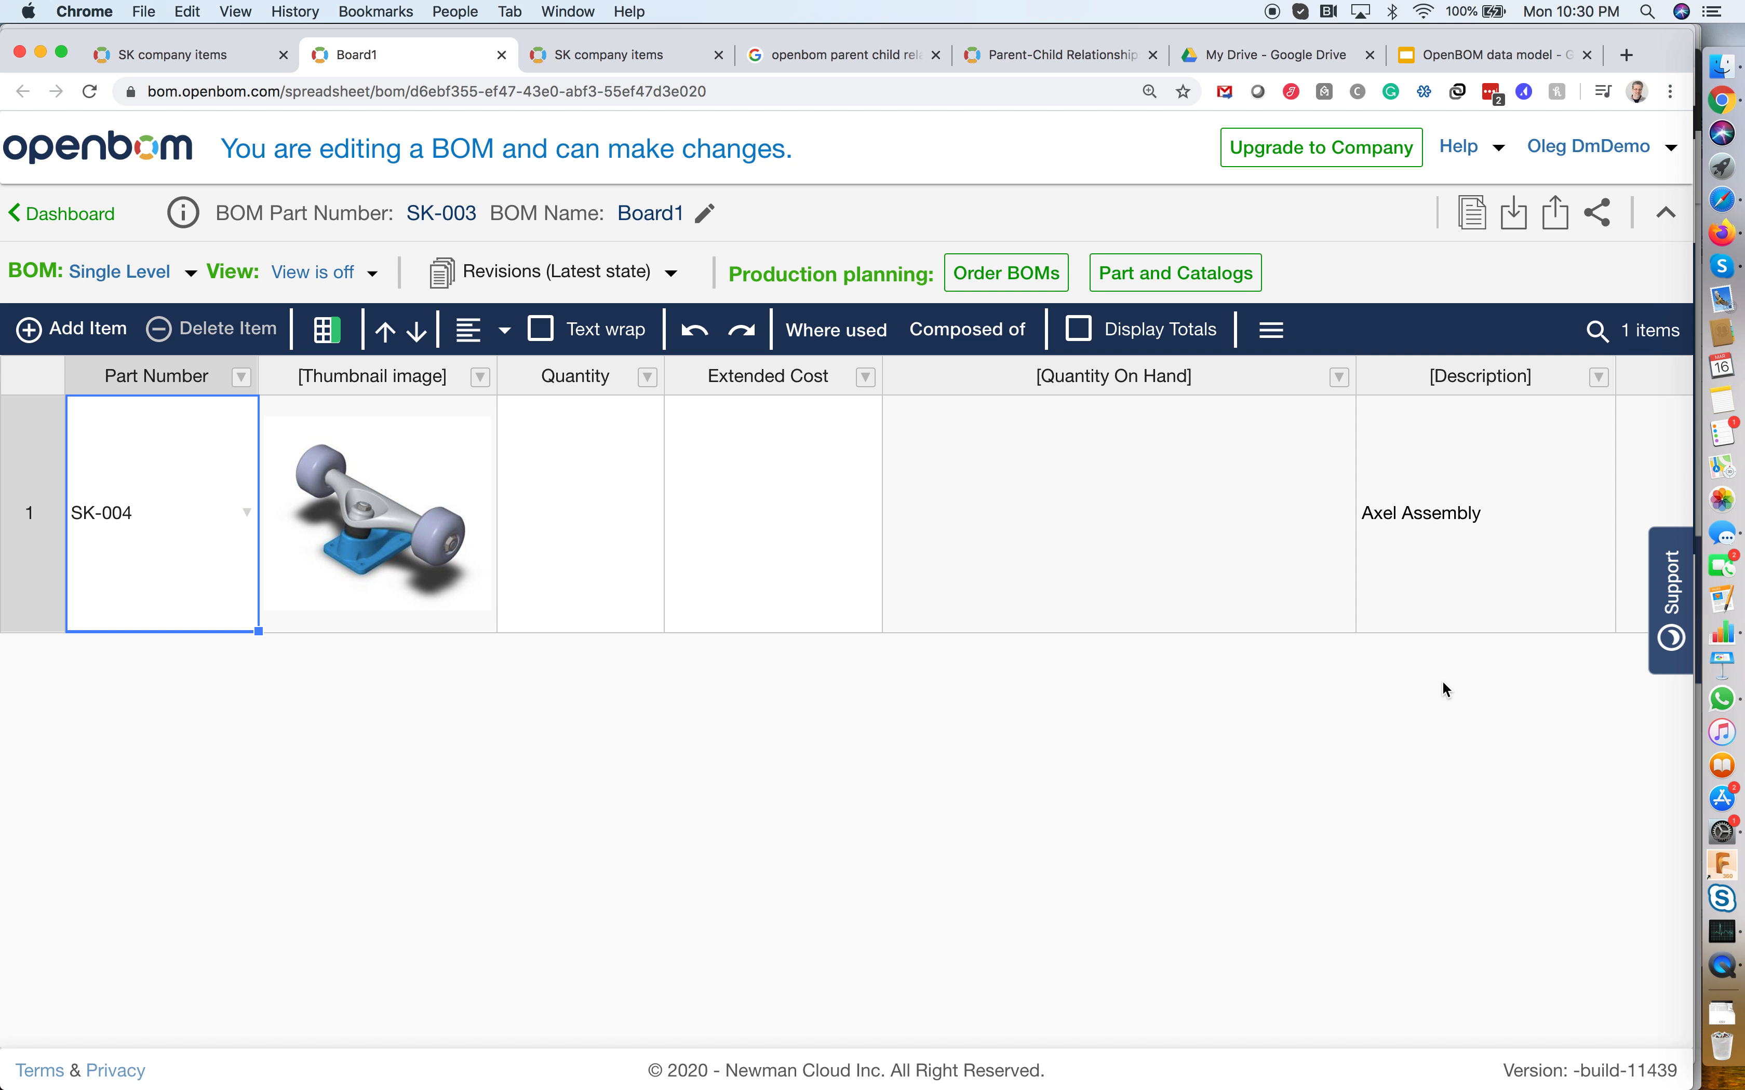
{"action": "left_click_drag", "start_coordinate": [496, 380], "coordinate": [340, 379]}
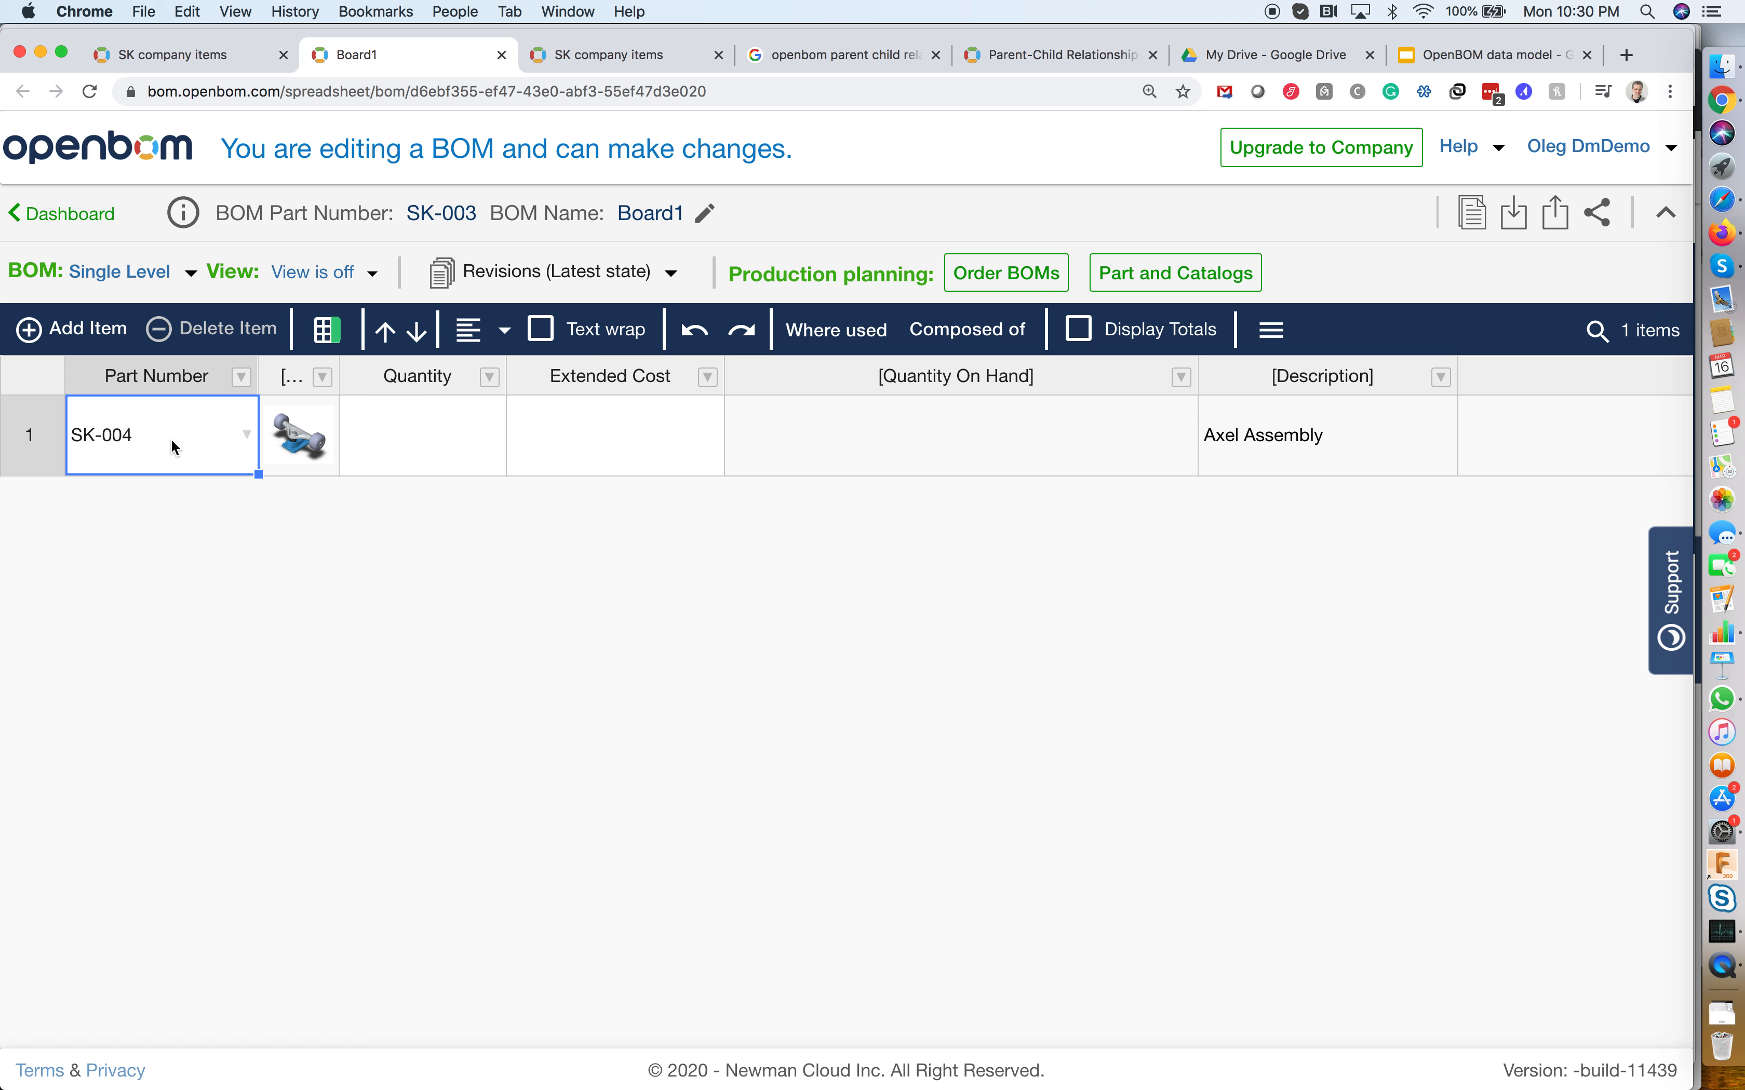
Read the BOM's parent-child relationship information and check where part SK-004 is used
{"action": "left_click", "coordinate": [368, 450]}
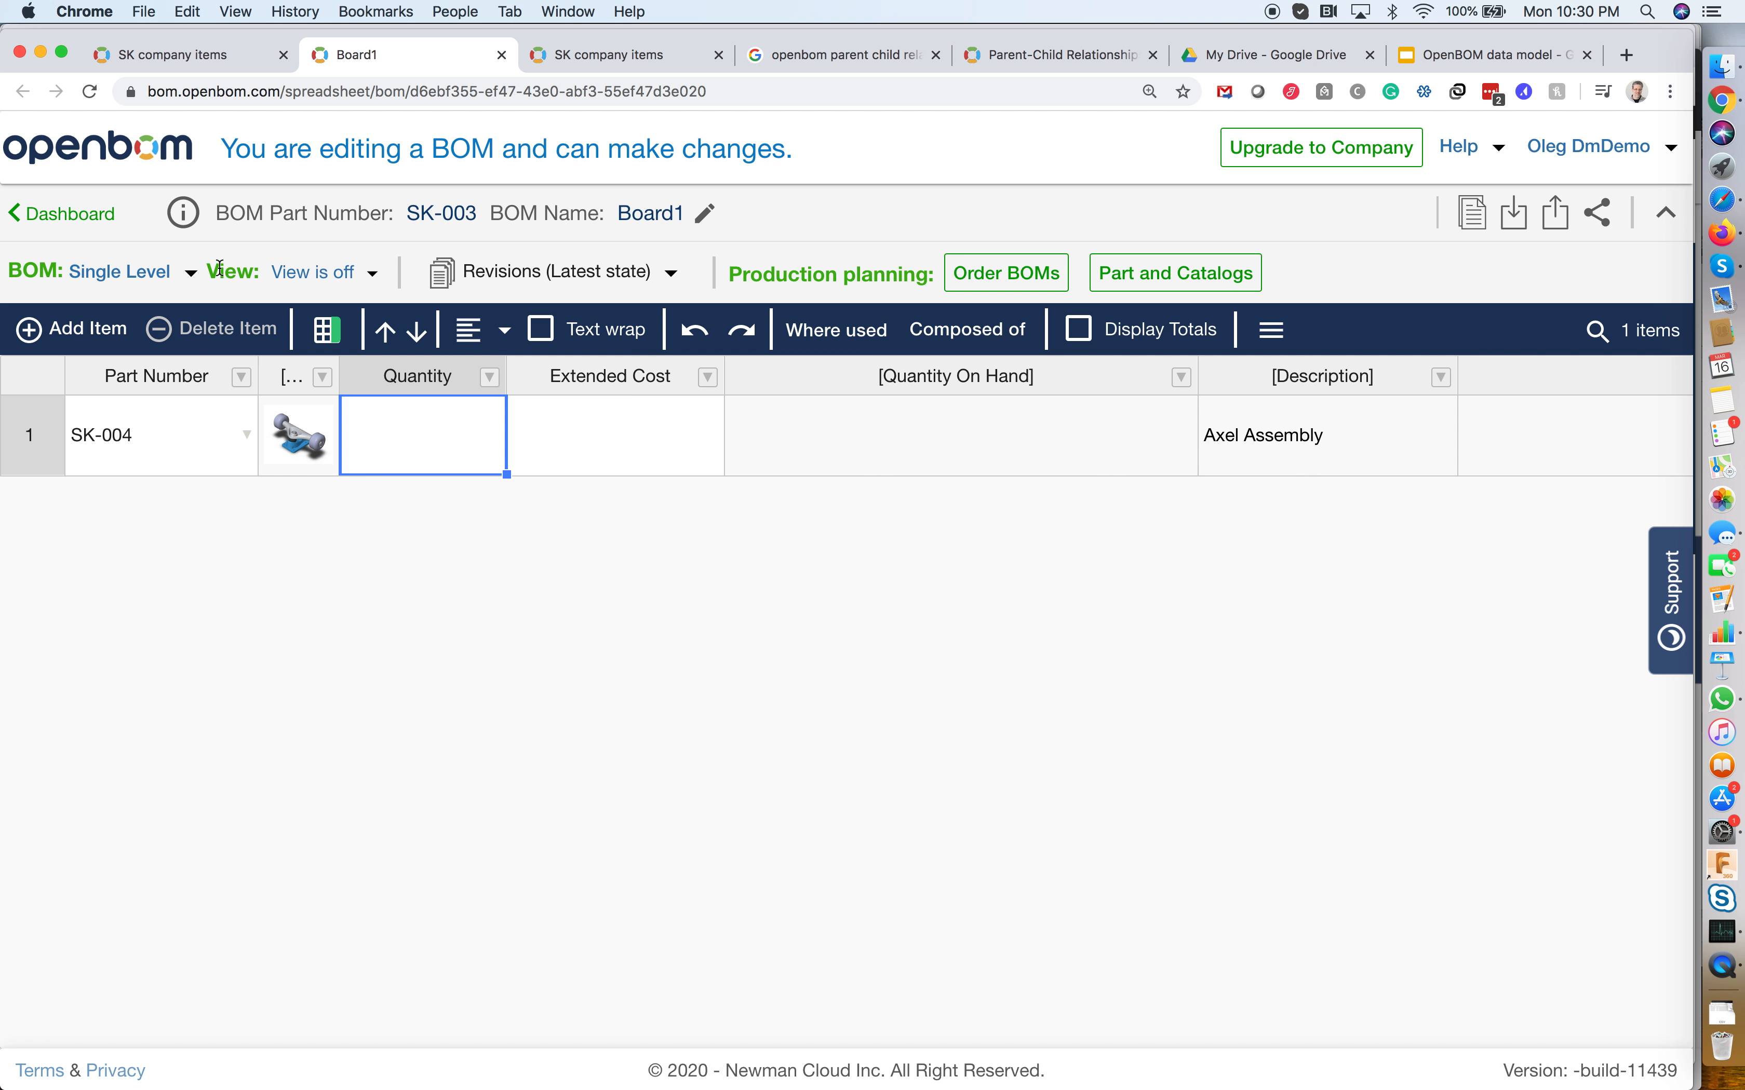
{"action": "mouse_move", "coordinate": [186, 224]}
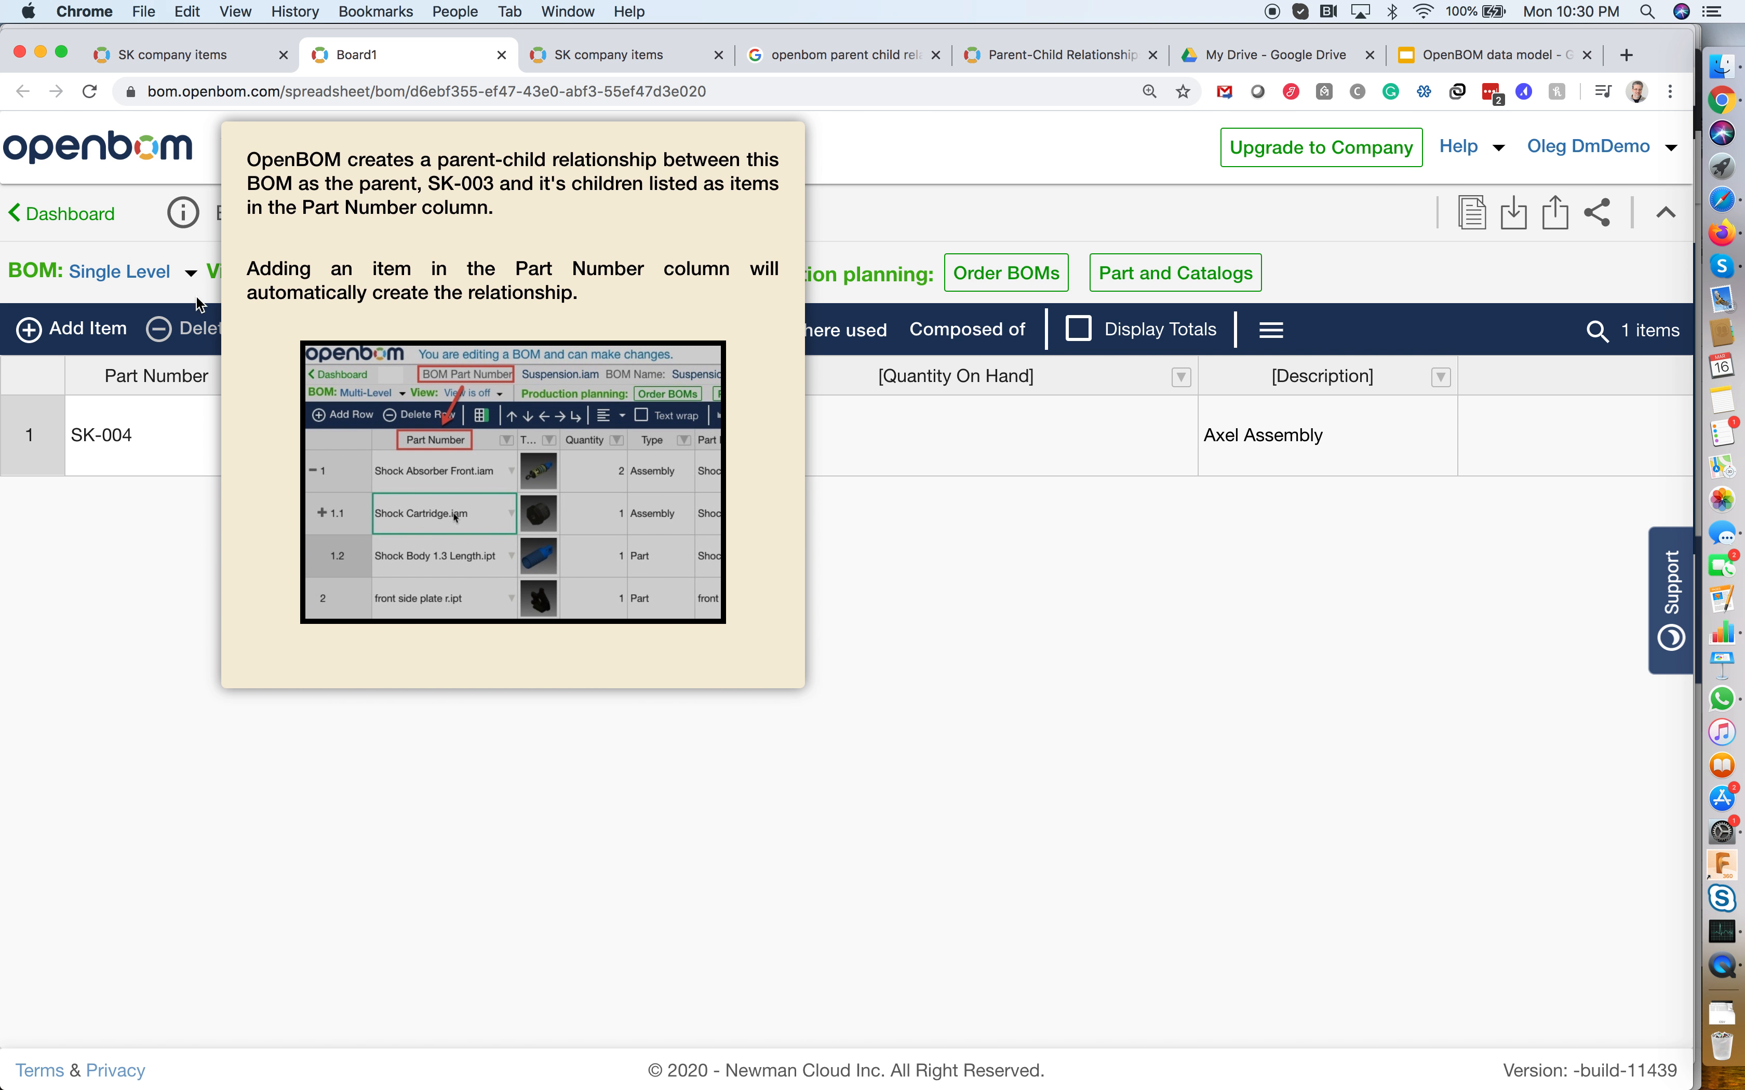
{"action": "left_click", "coordinate": [182, 471]}
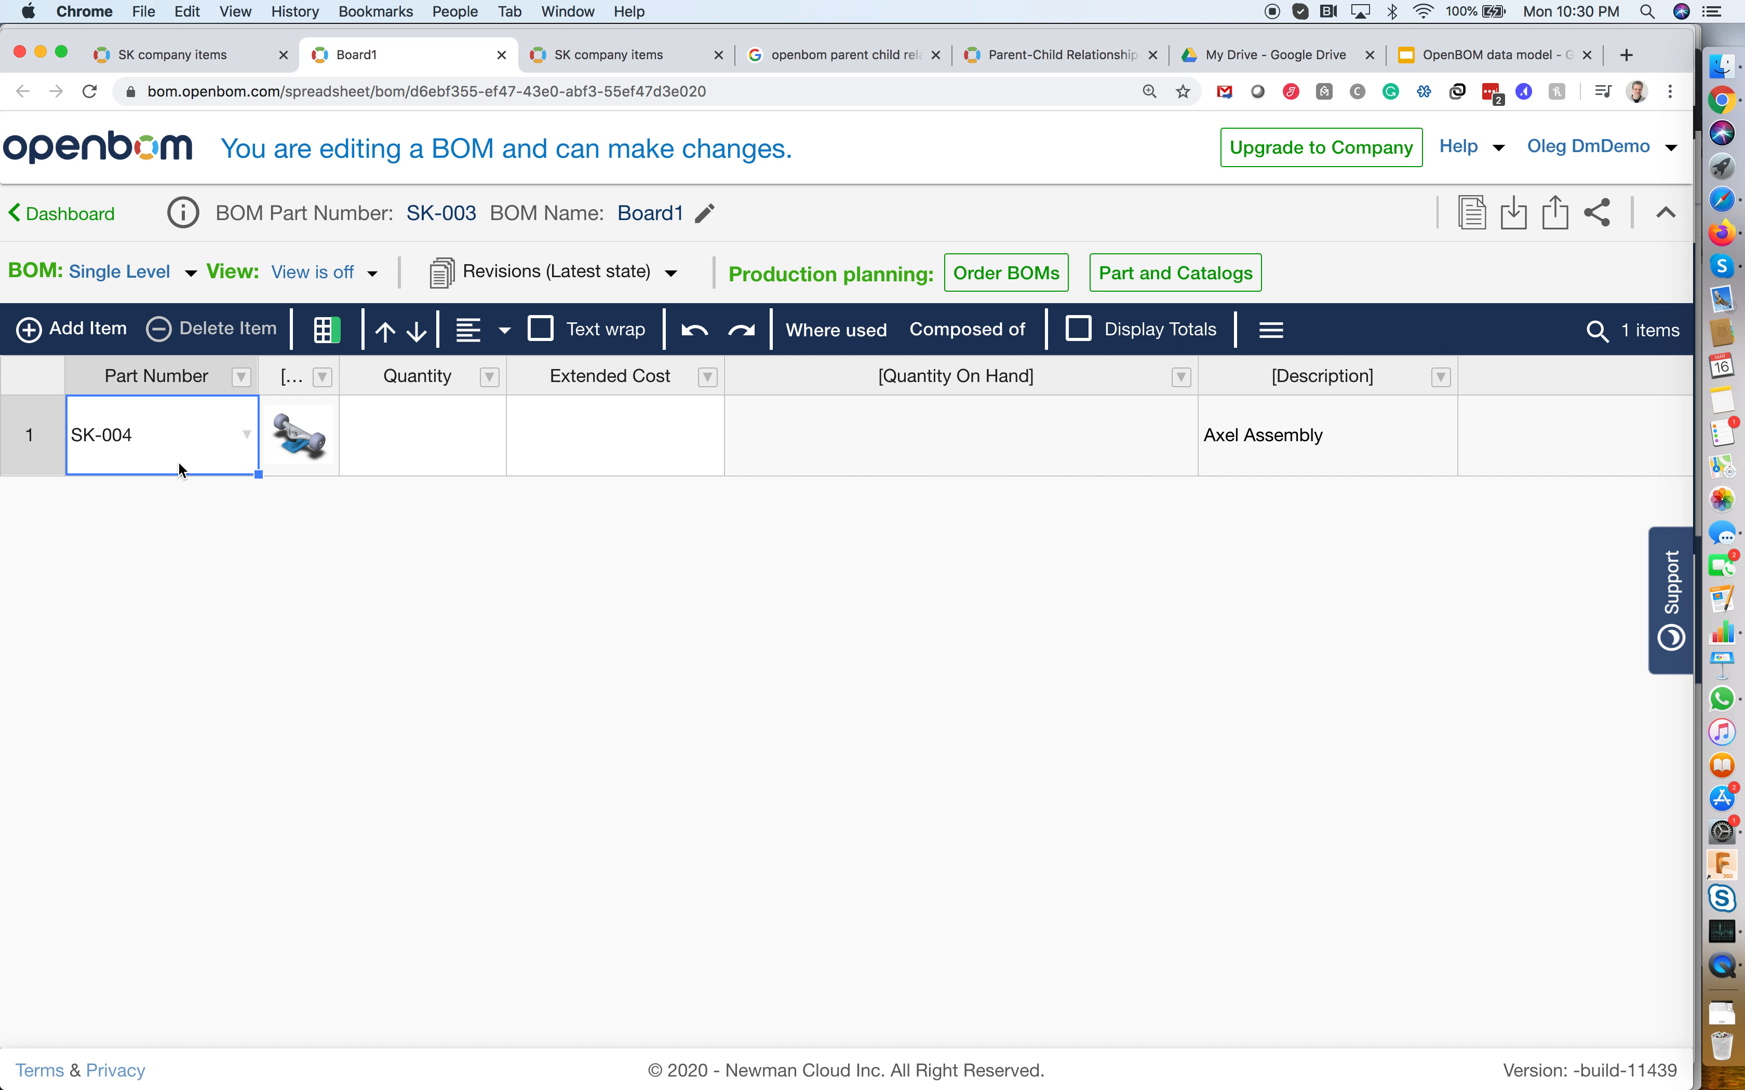
{"action": "left_click", "coordinate": [840, 330]}
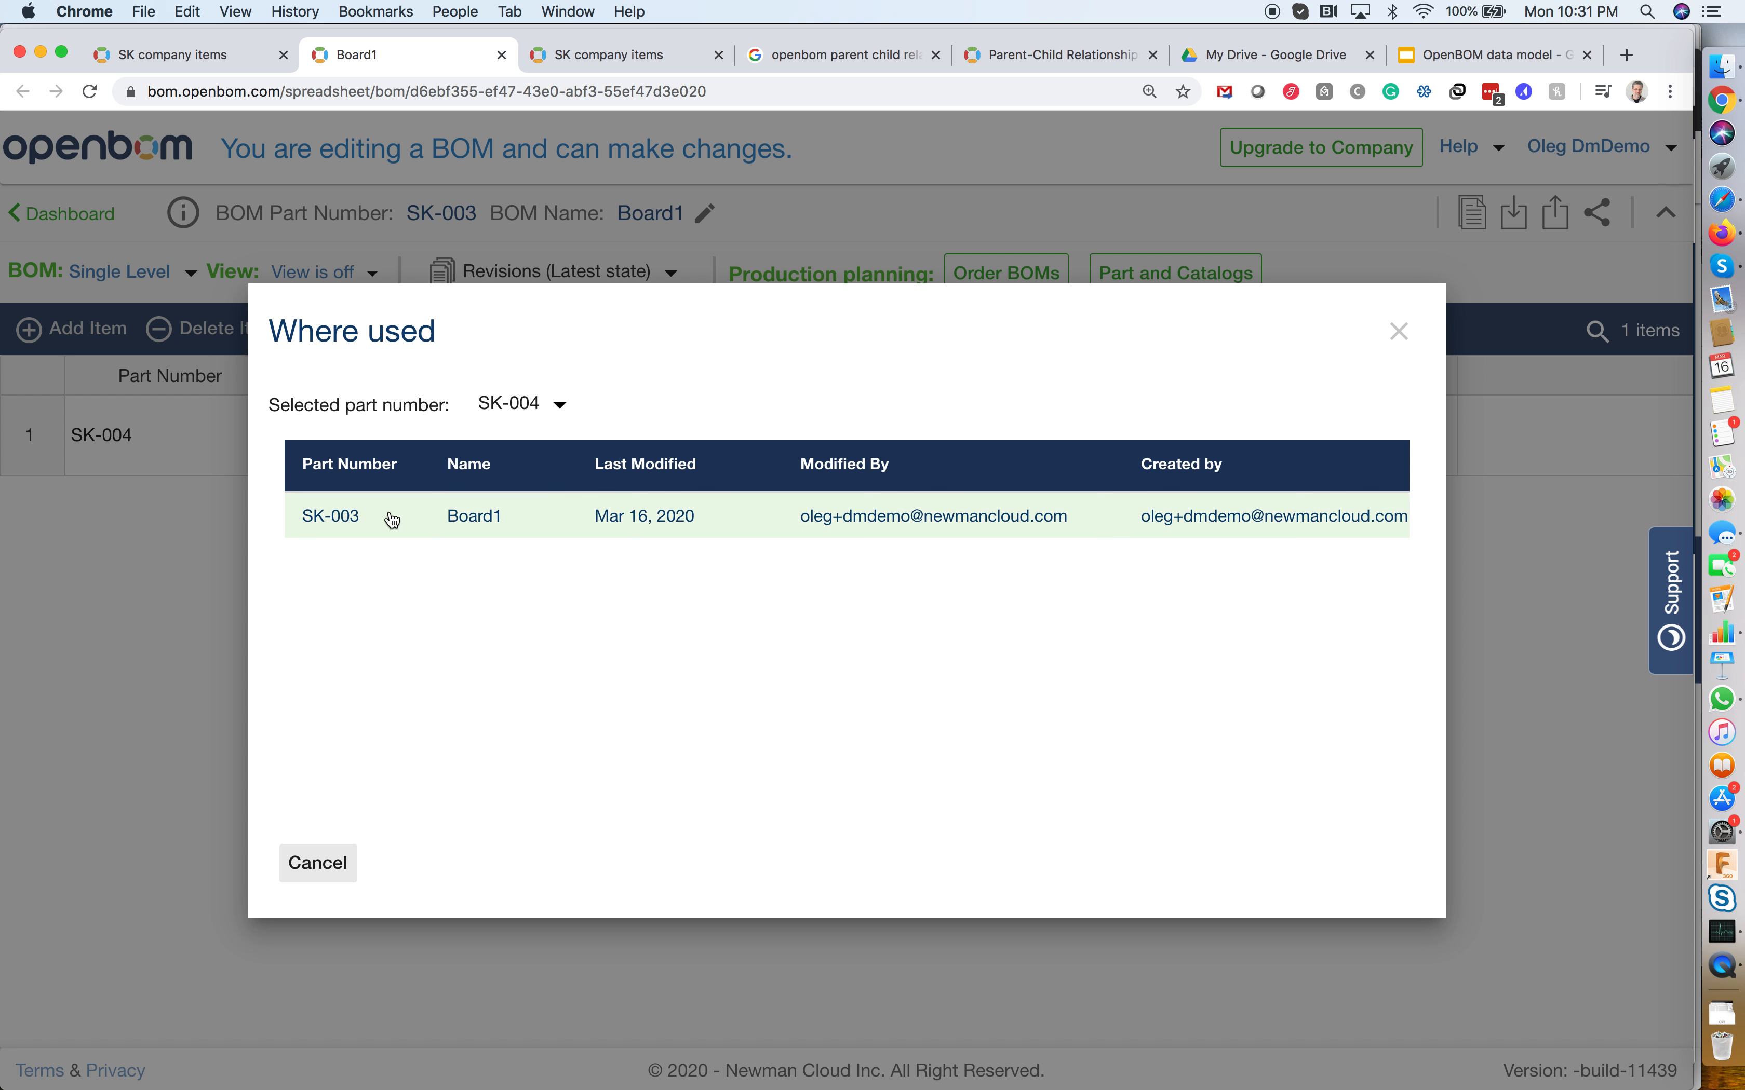
{"action": "left_click", "coordinate": [1399, 332]}
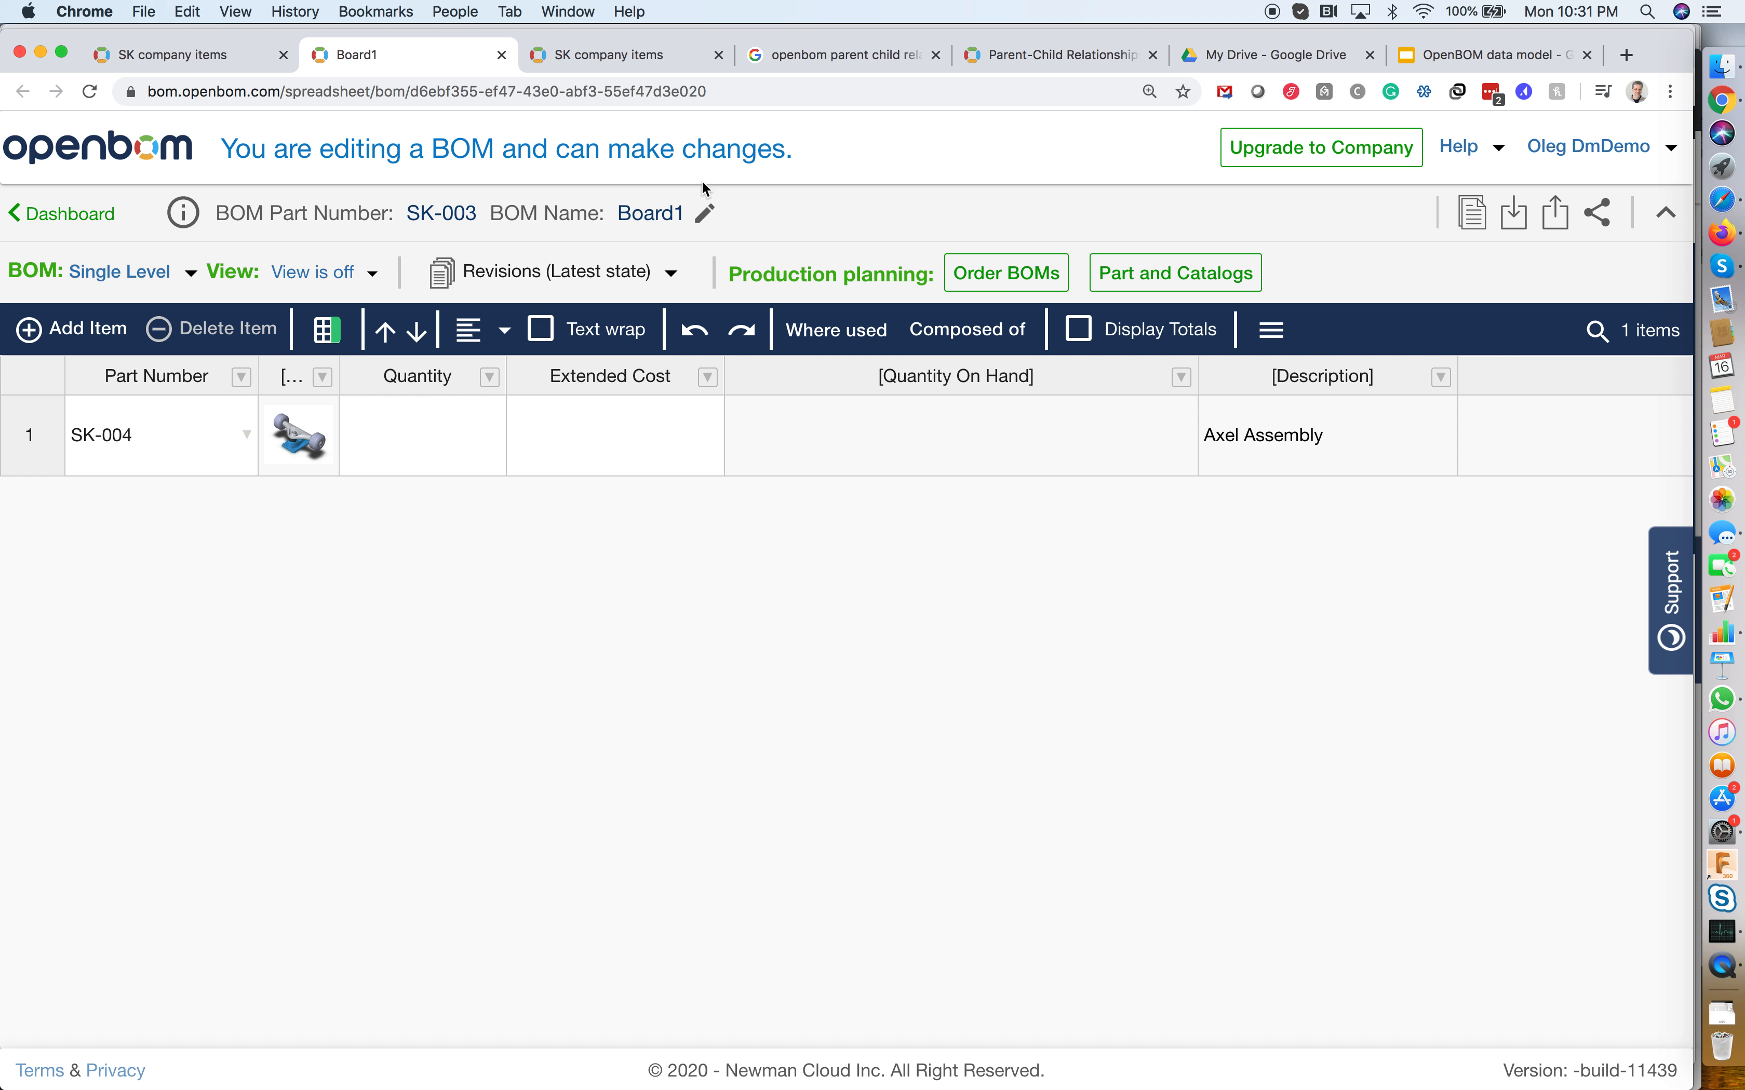
Rename the SK-003 BOM as Skateboard 100
{"action": "left_click", "coordinate": [707, 213]}
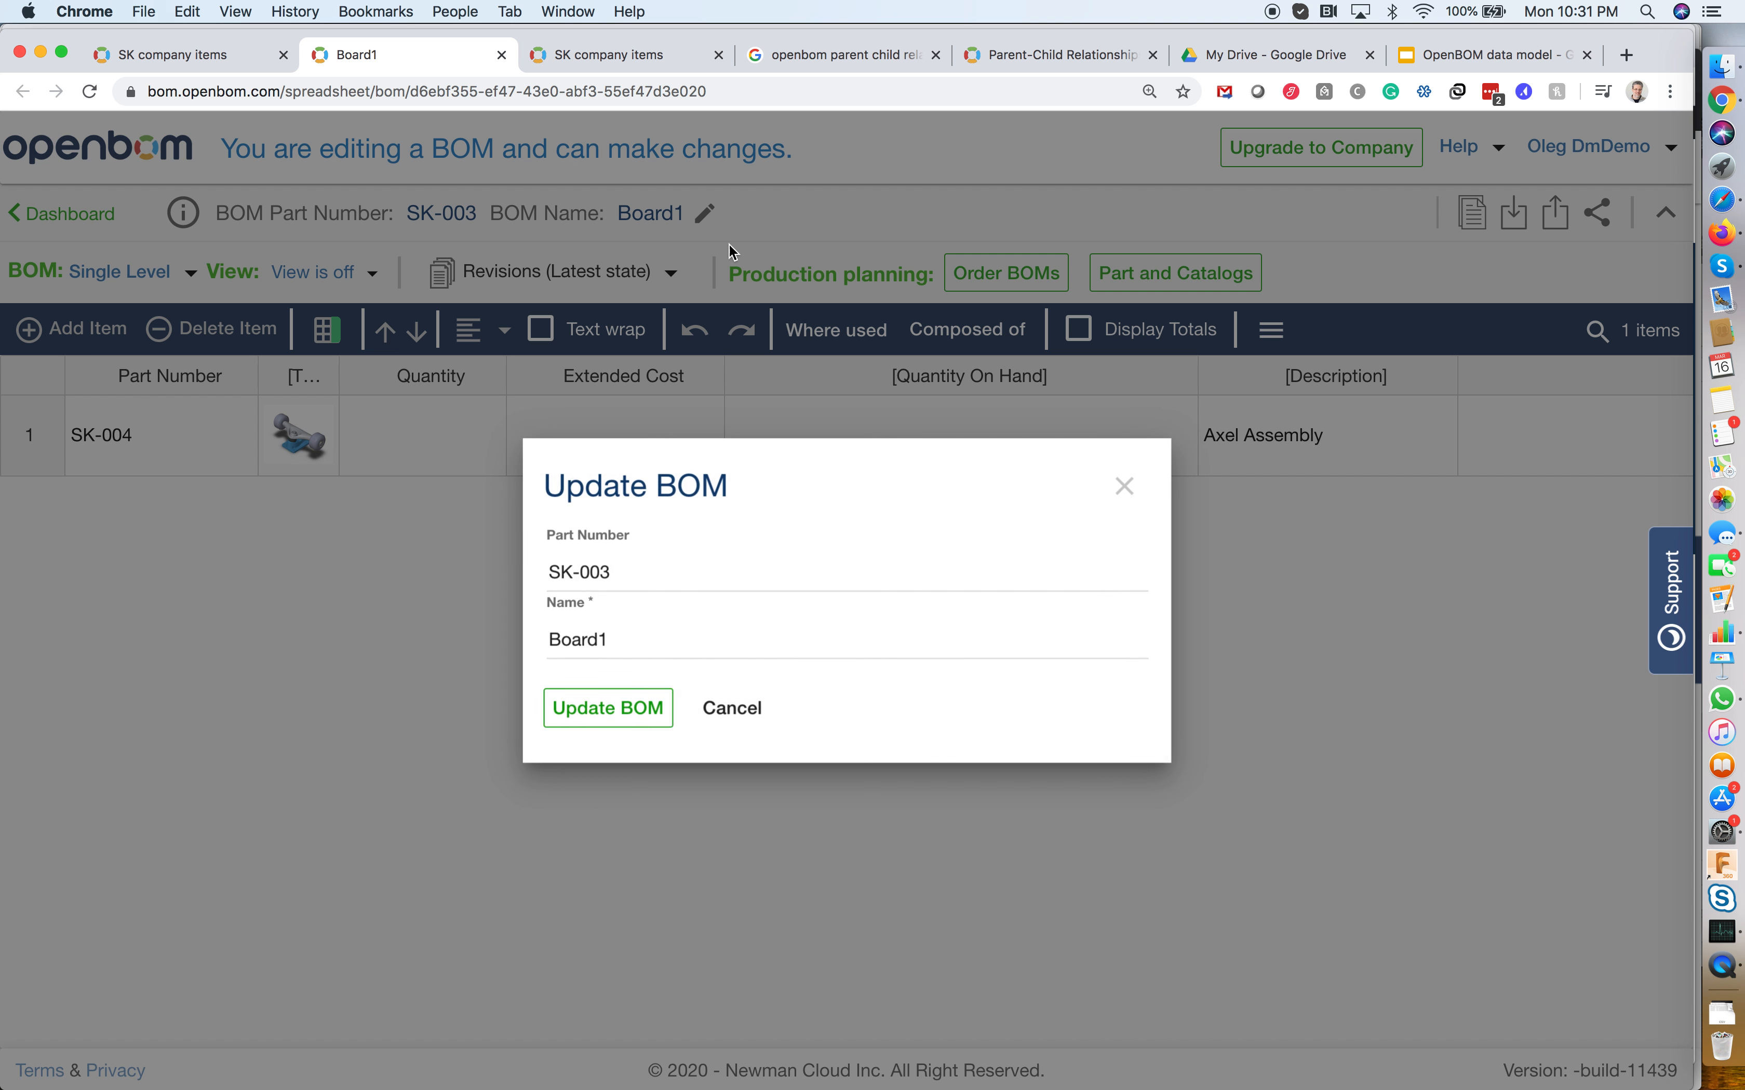
{"action": "double_click", "coordinate": [676, 649]}
{"action": "type", "text": "Sak"}
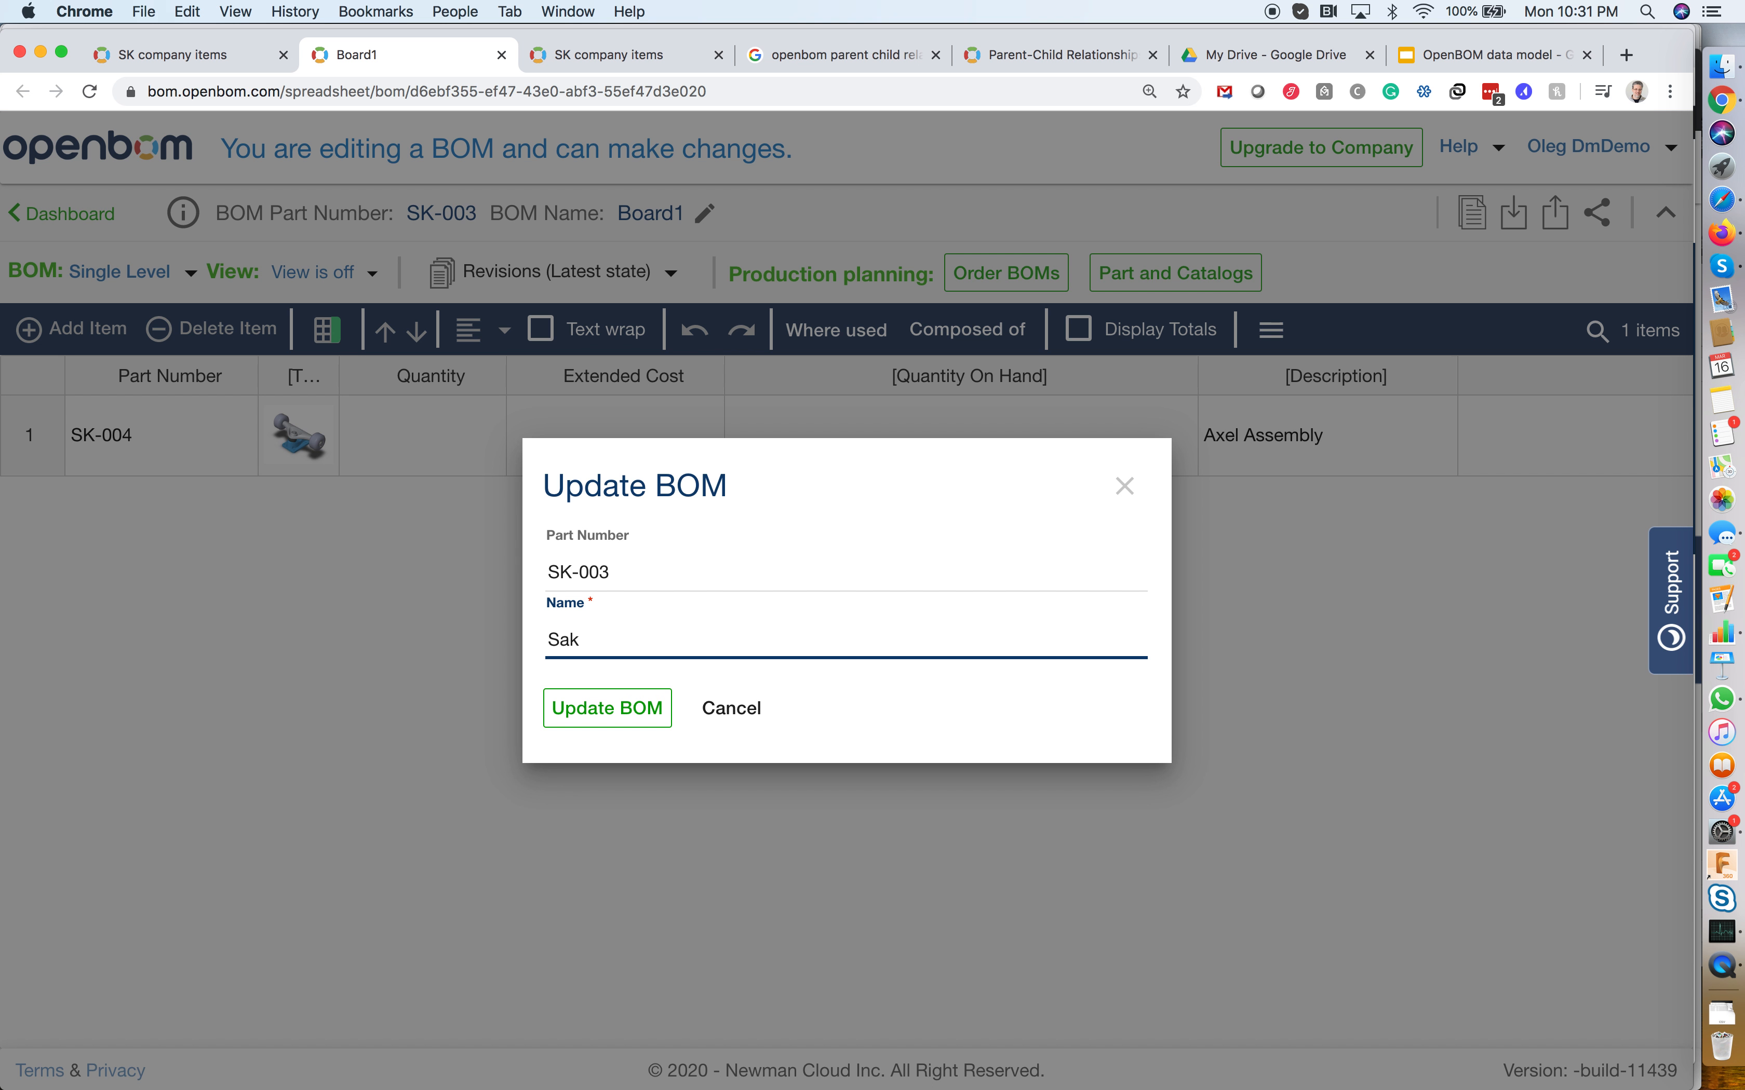
{"action": "type", "text": "kateboard 100"}
{"action": "key", "text": "Return"}
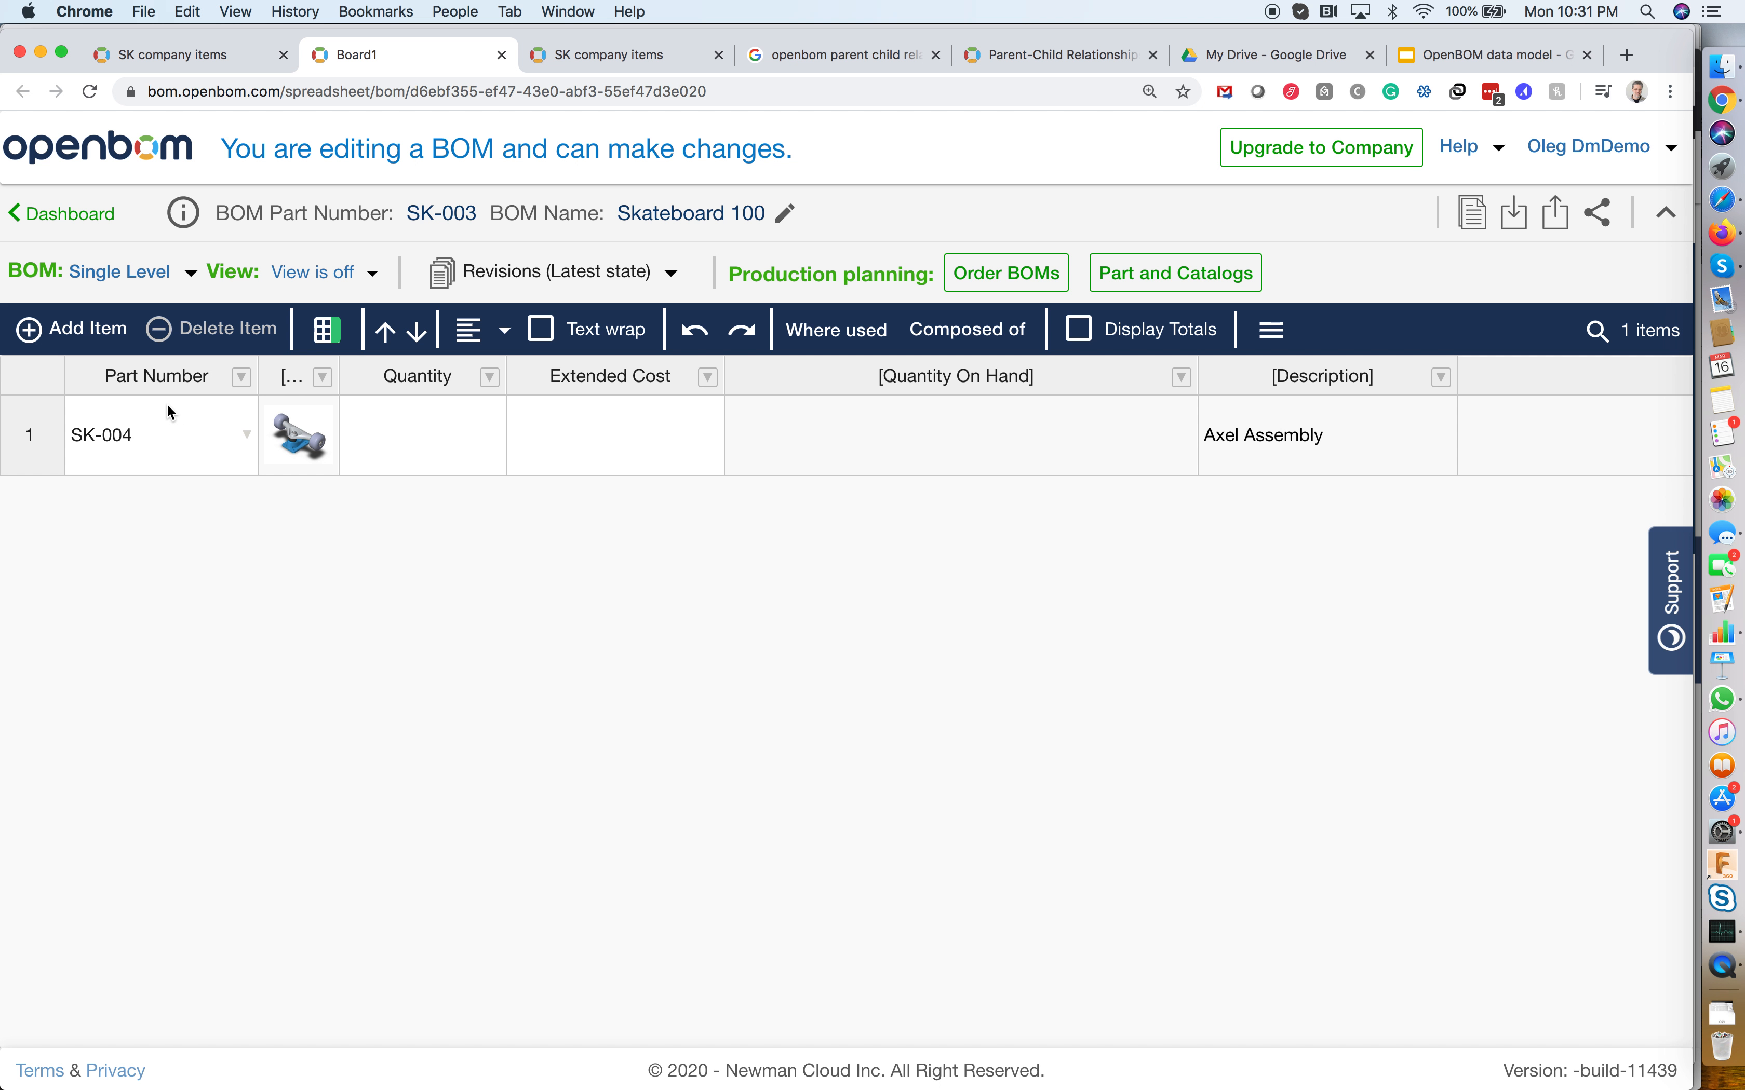
Add part SK-001, Board, from the SK company items catalog as a new item above SK-004 in the BOM
{"action": "left_click", "coordinate": [187, 450]}
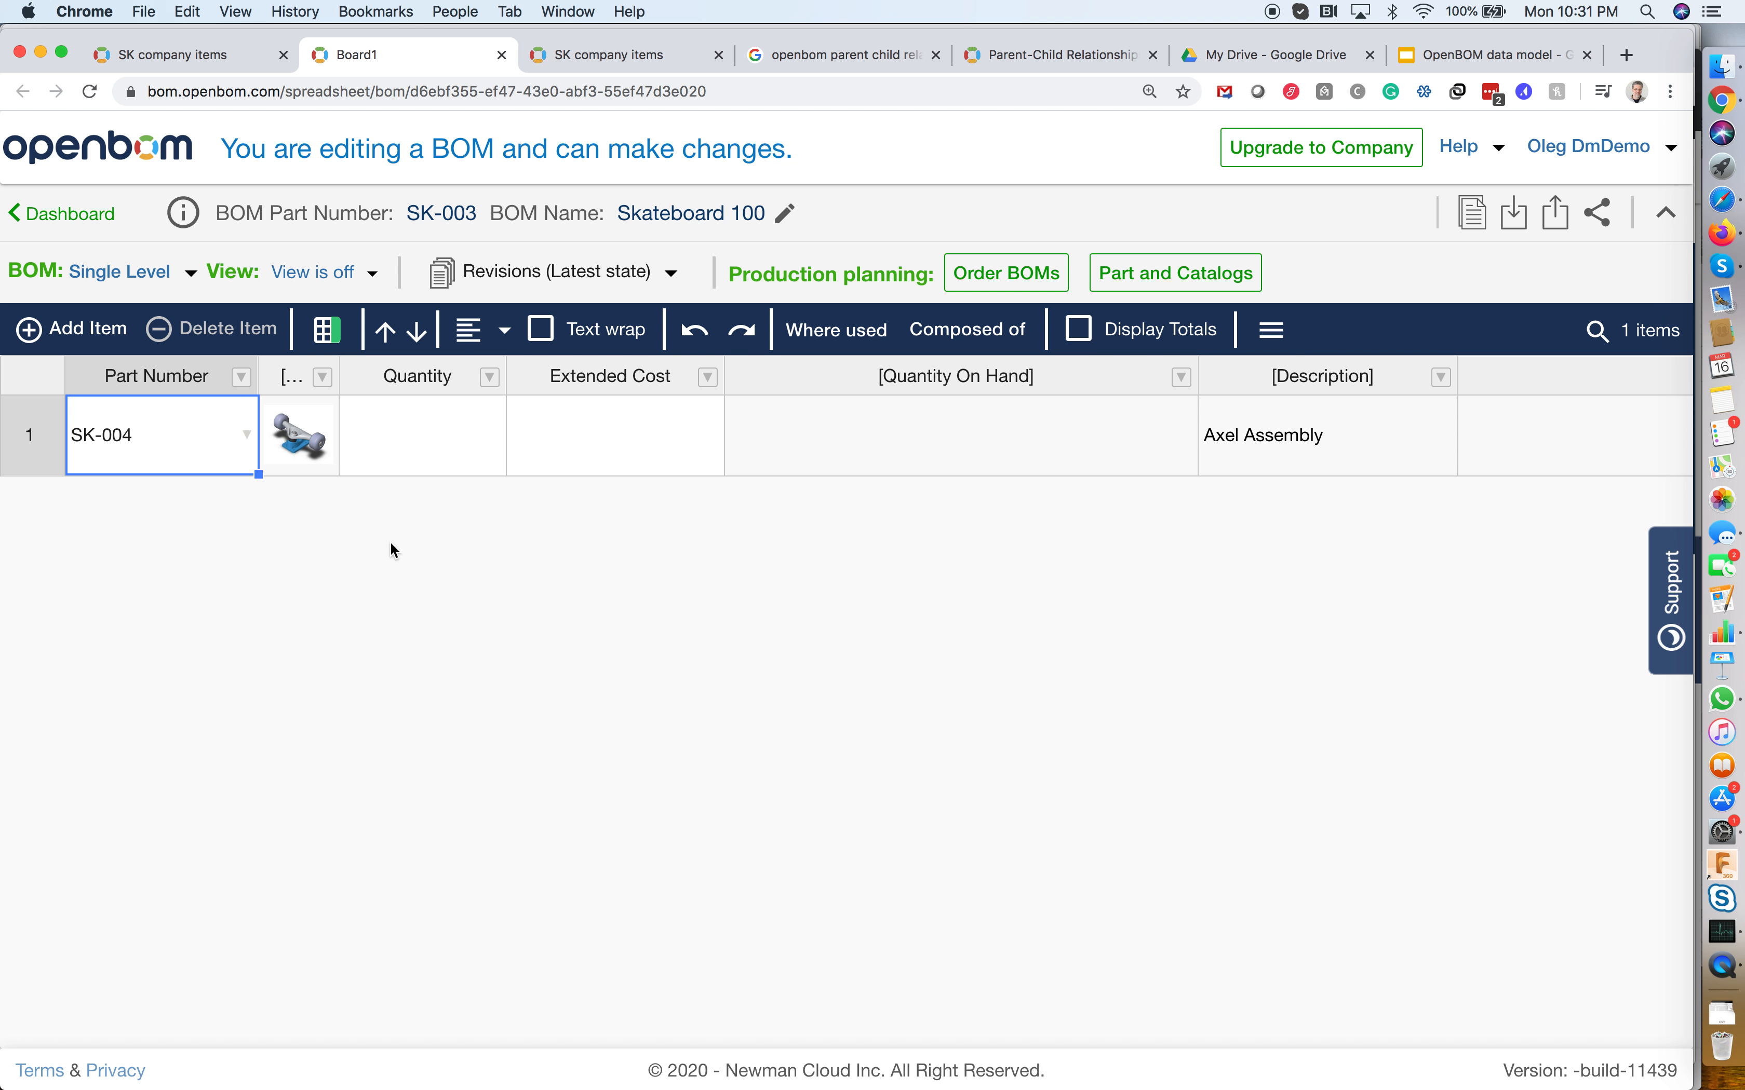
{"action": "left_click", "coordinate": [78, 335]}
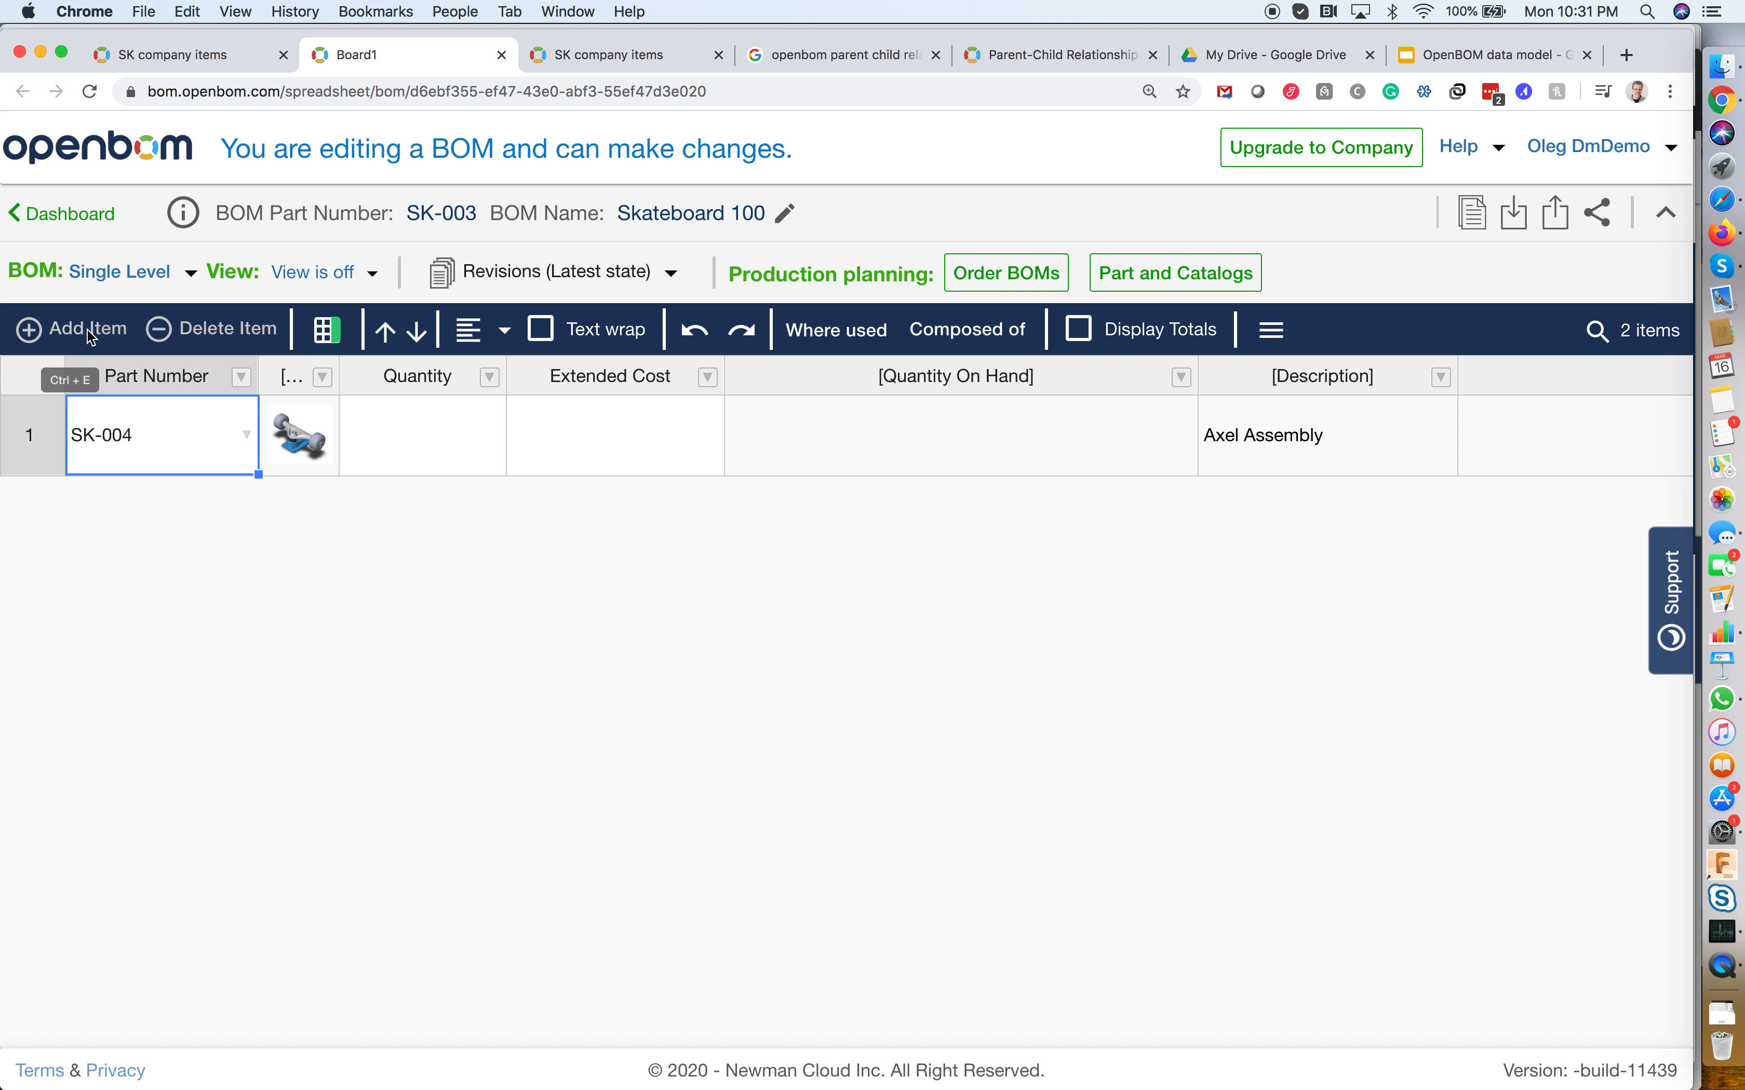
{"action": "left_click", "coordinate": [249, 415]}
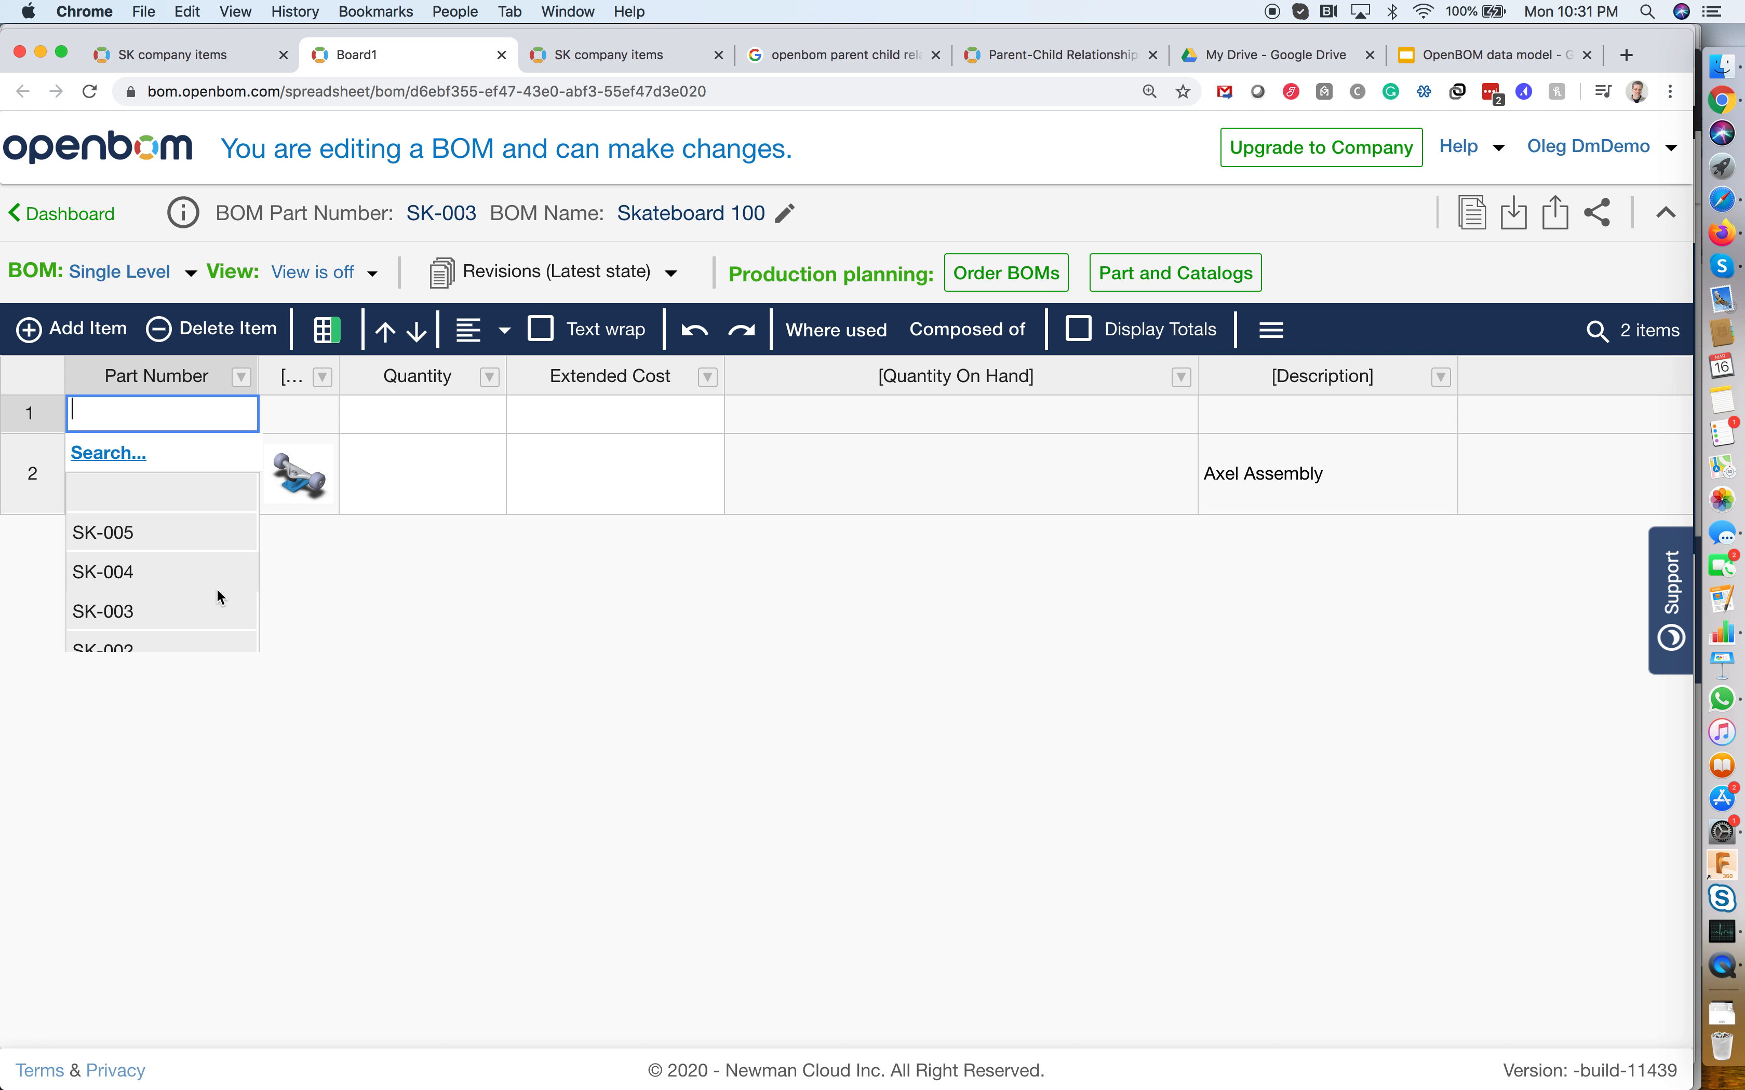
{"action": "left_click", "coordinate": [117, 454]}
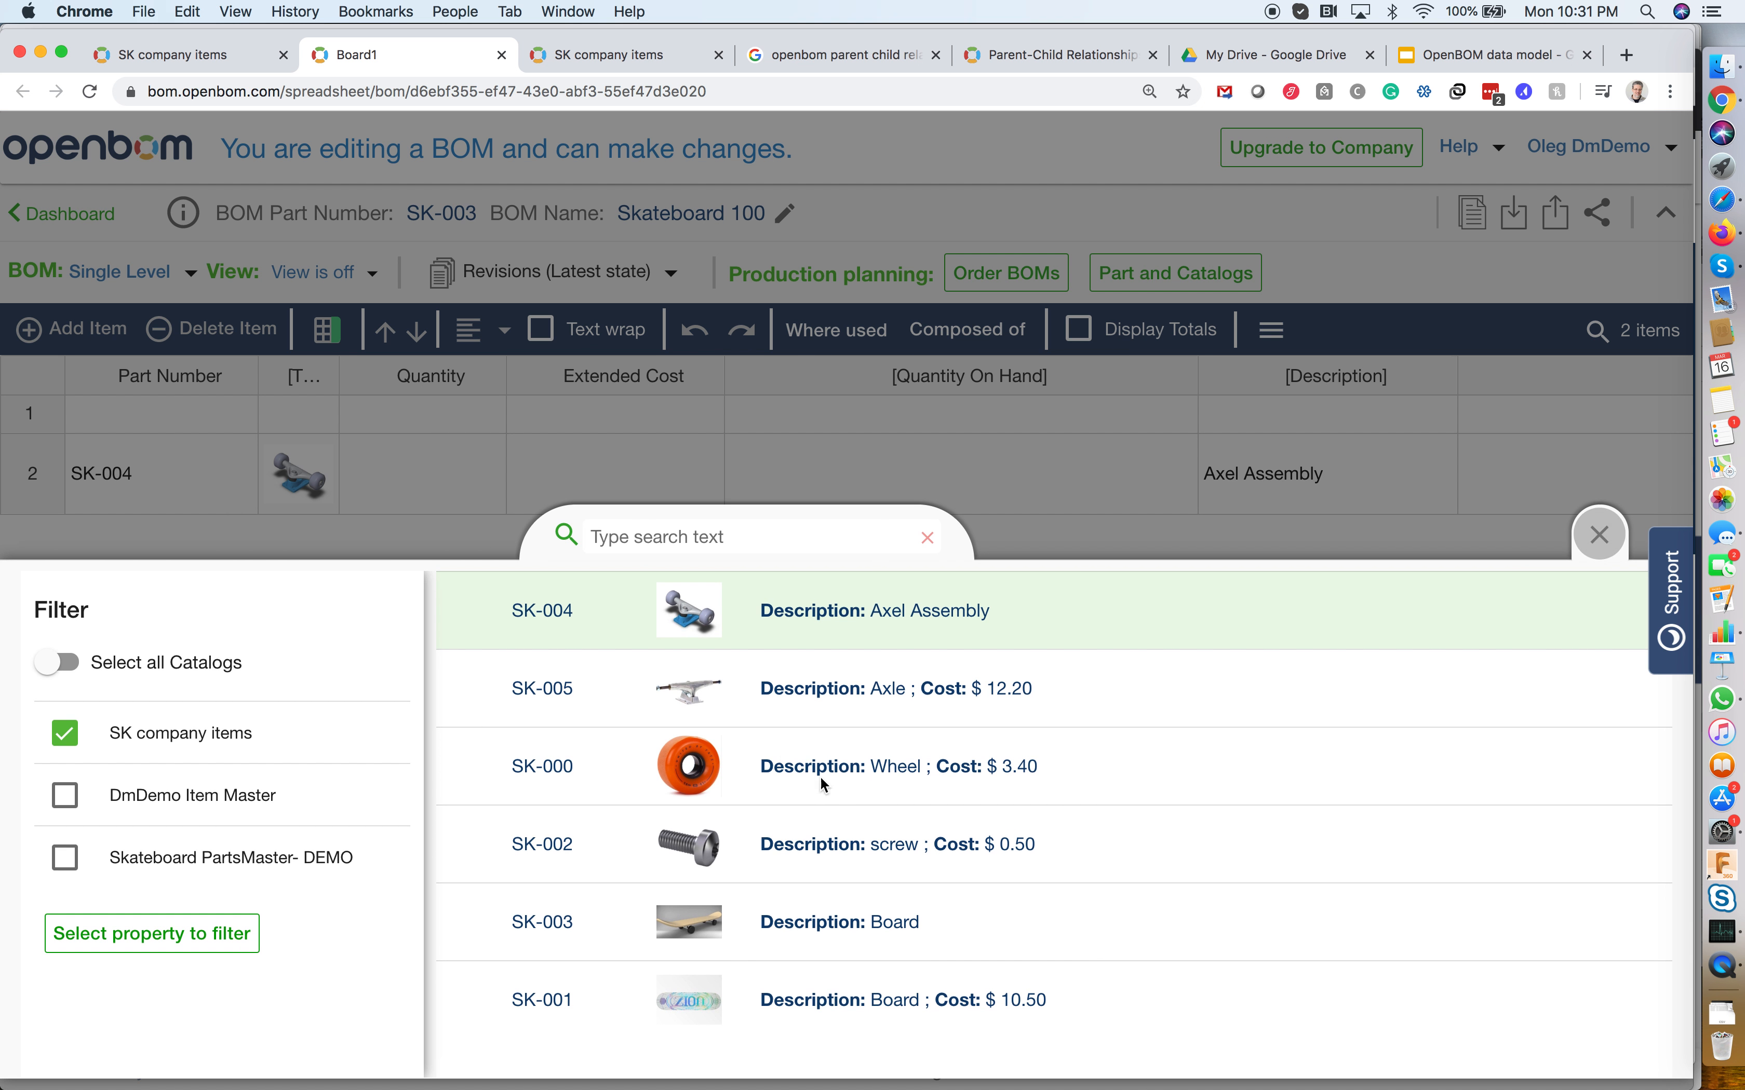
{"action": "left_click", "coordinate": [827, 996]}
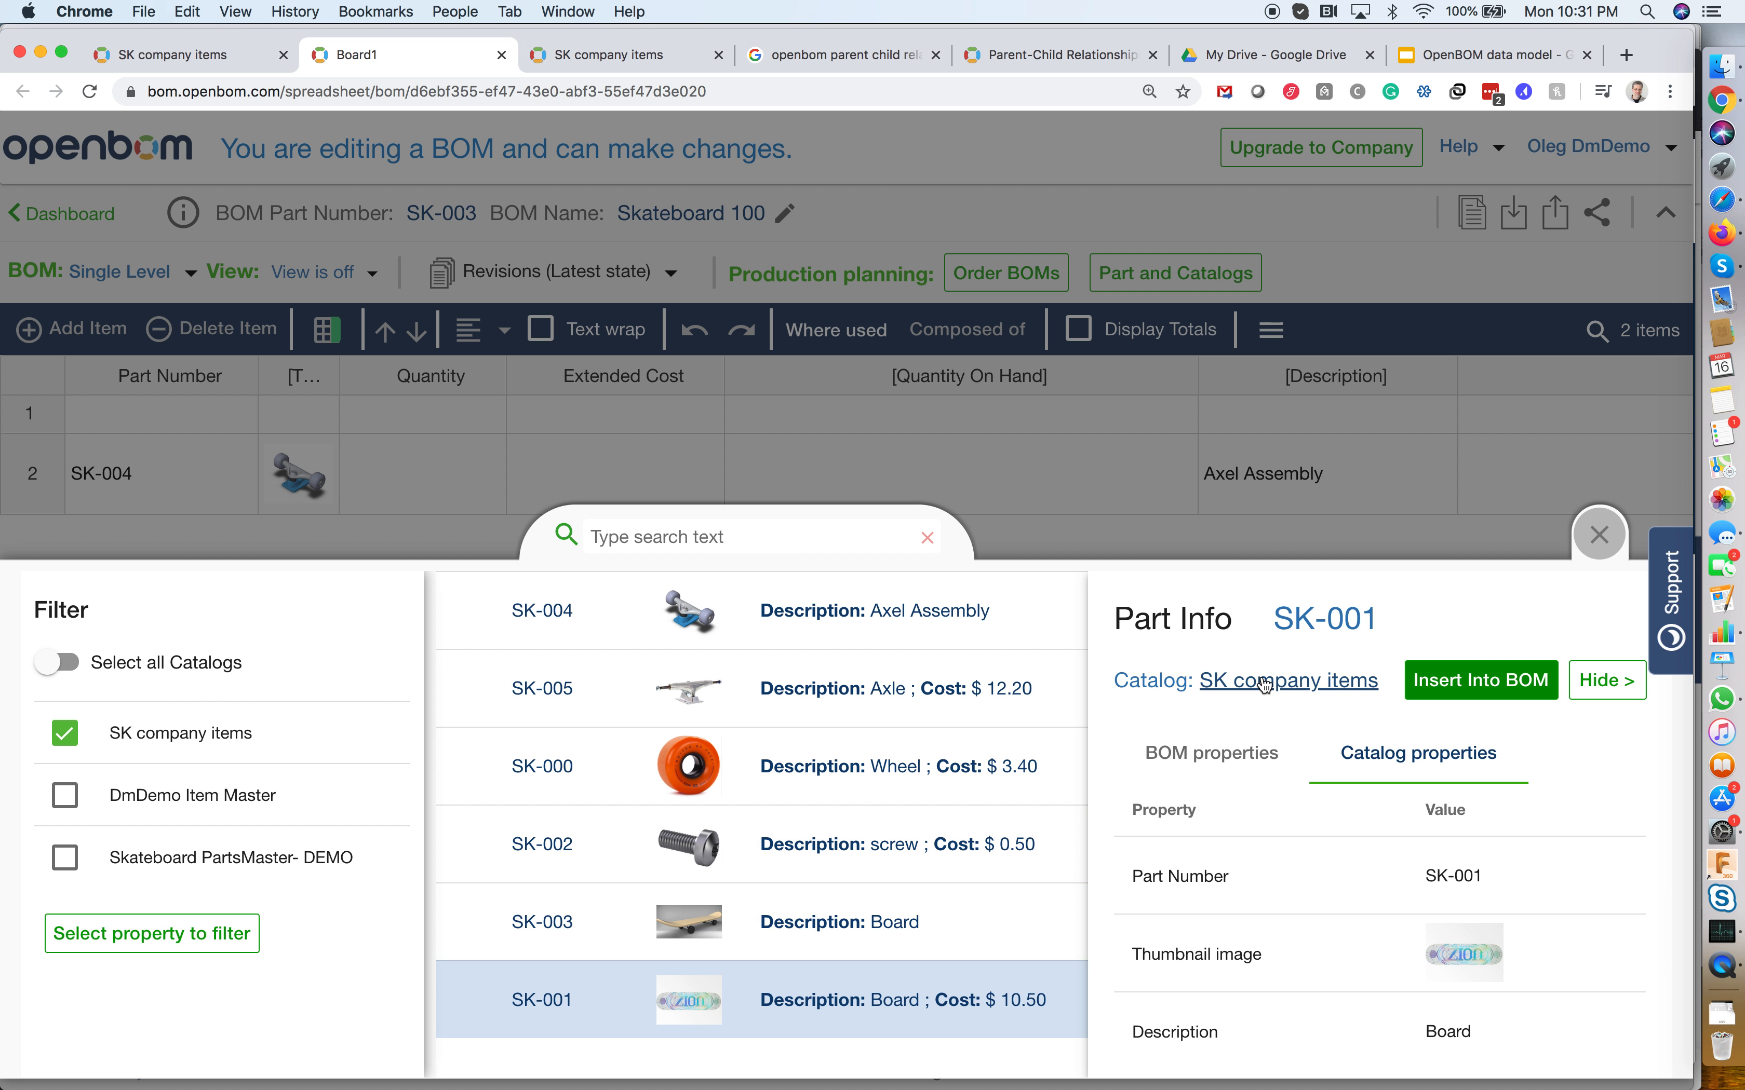
{"action": "left_click", "coordinate": [1481, 678]}
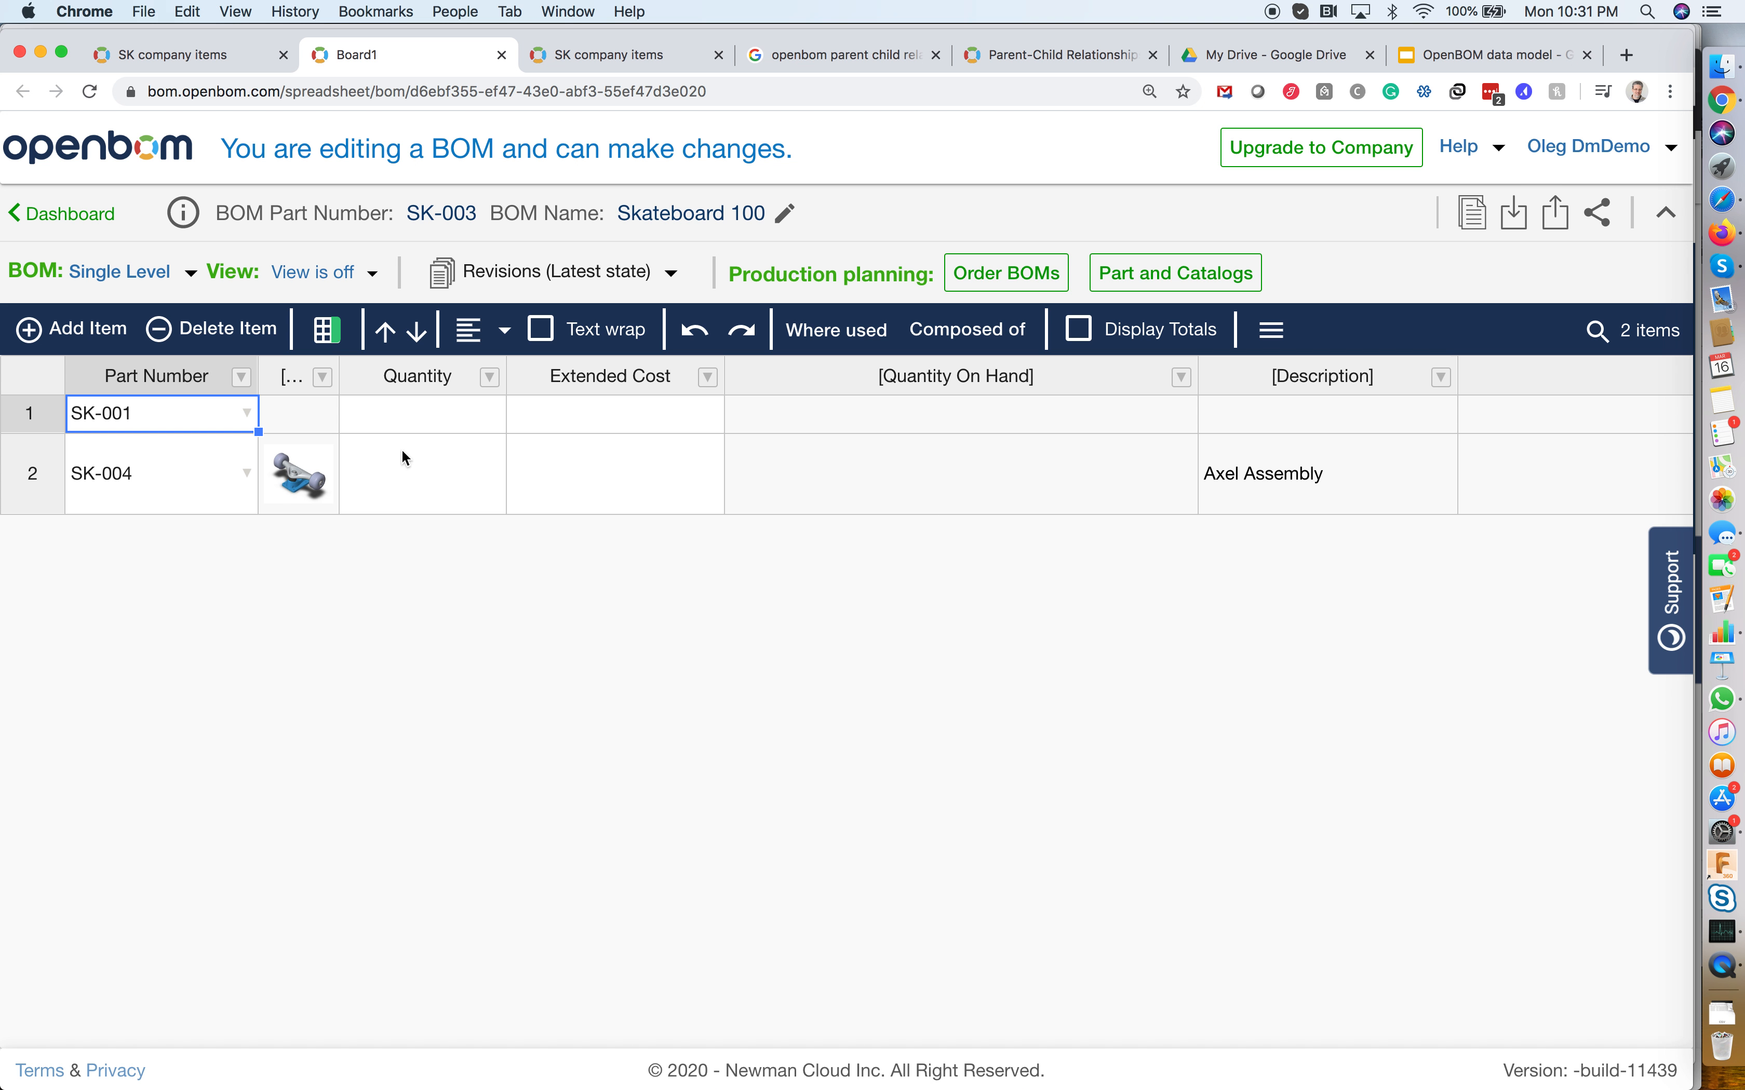
Add part SK-002, screw, from the SK company items catalog as a new item above SK-001
{"action": "left_click", "coordinate": [83, 328]}
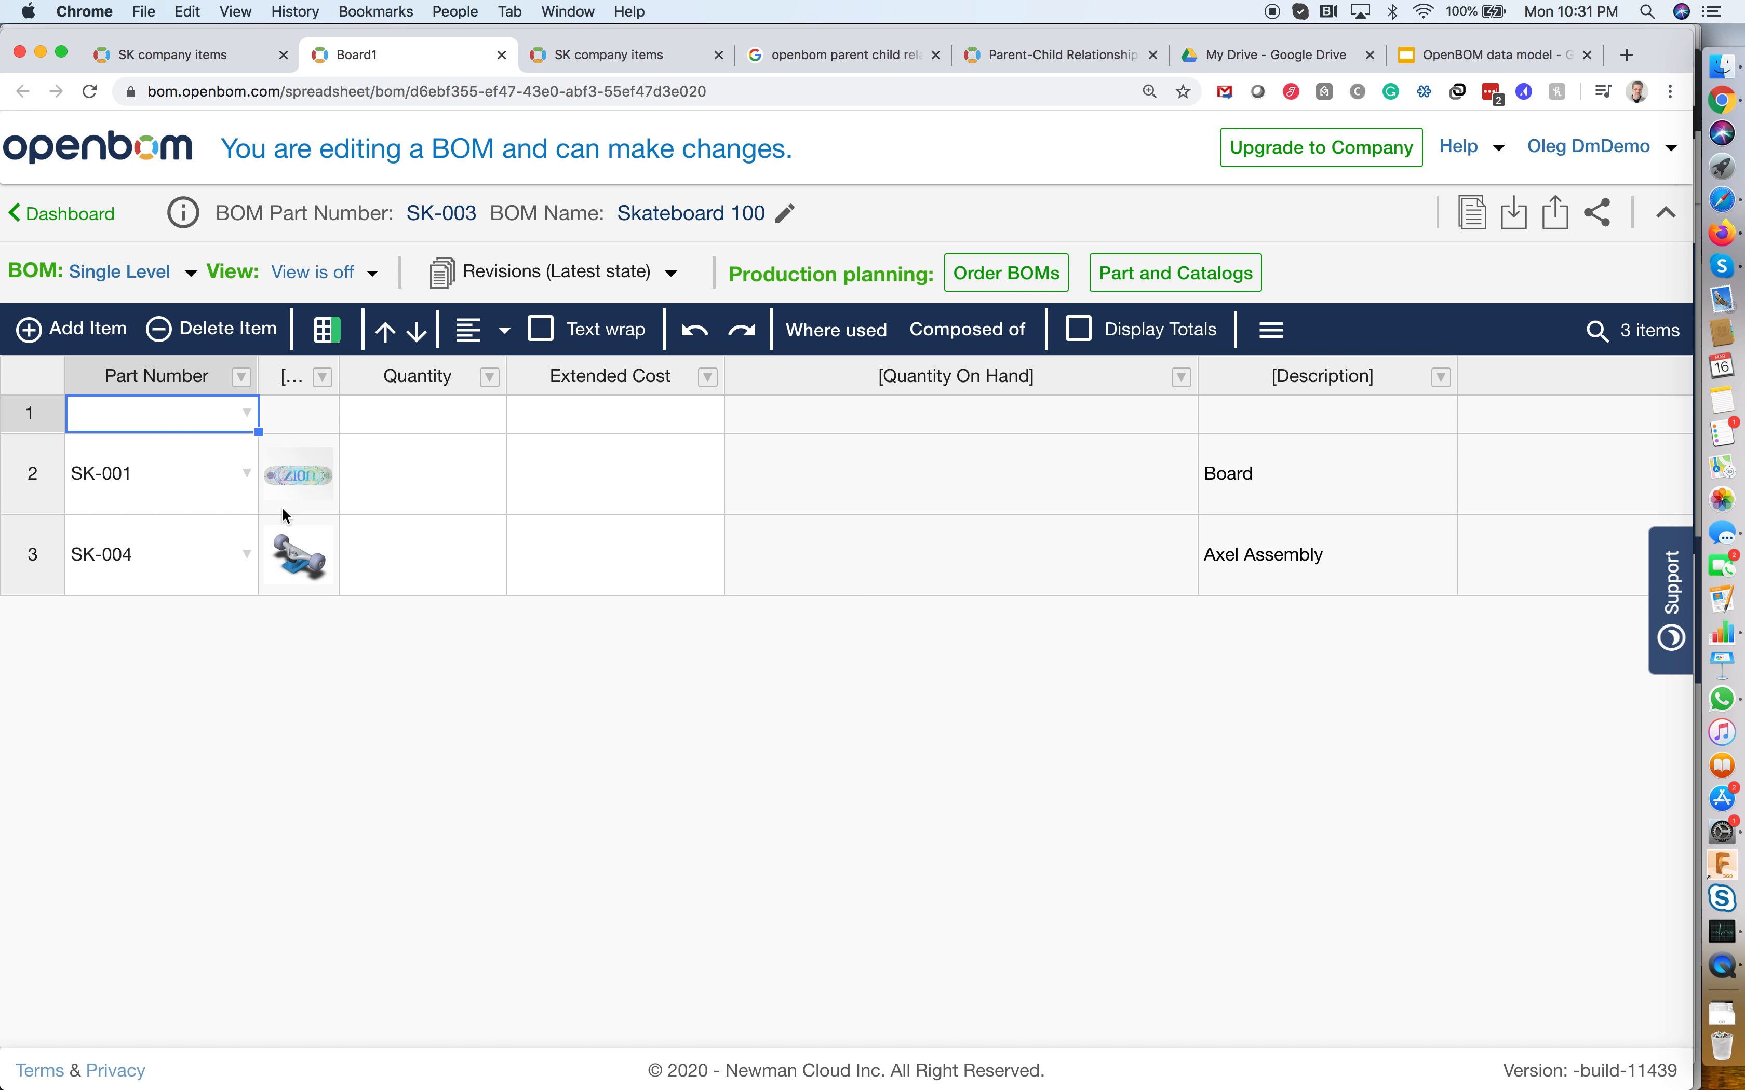
{"action": "left_click", "coordinate": [247, 414]}
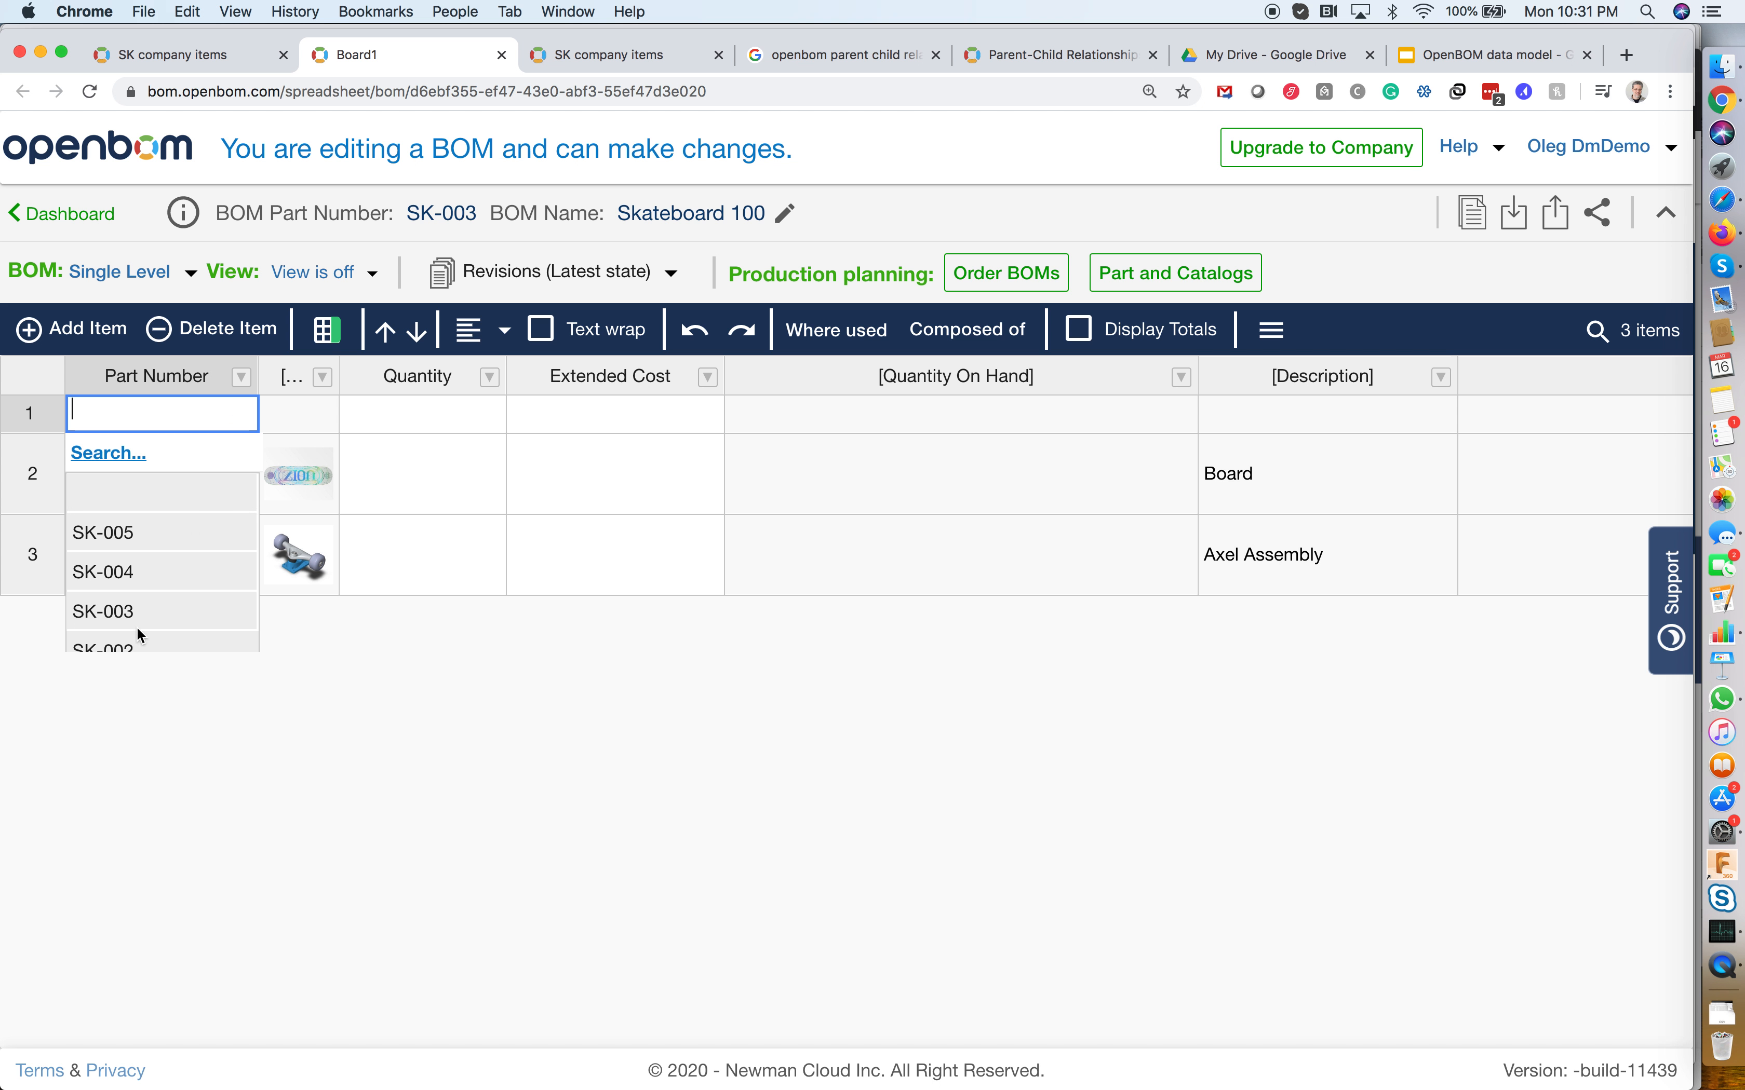
{"action": "left_click", "coordinate": [118, 453]}
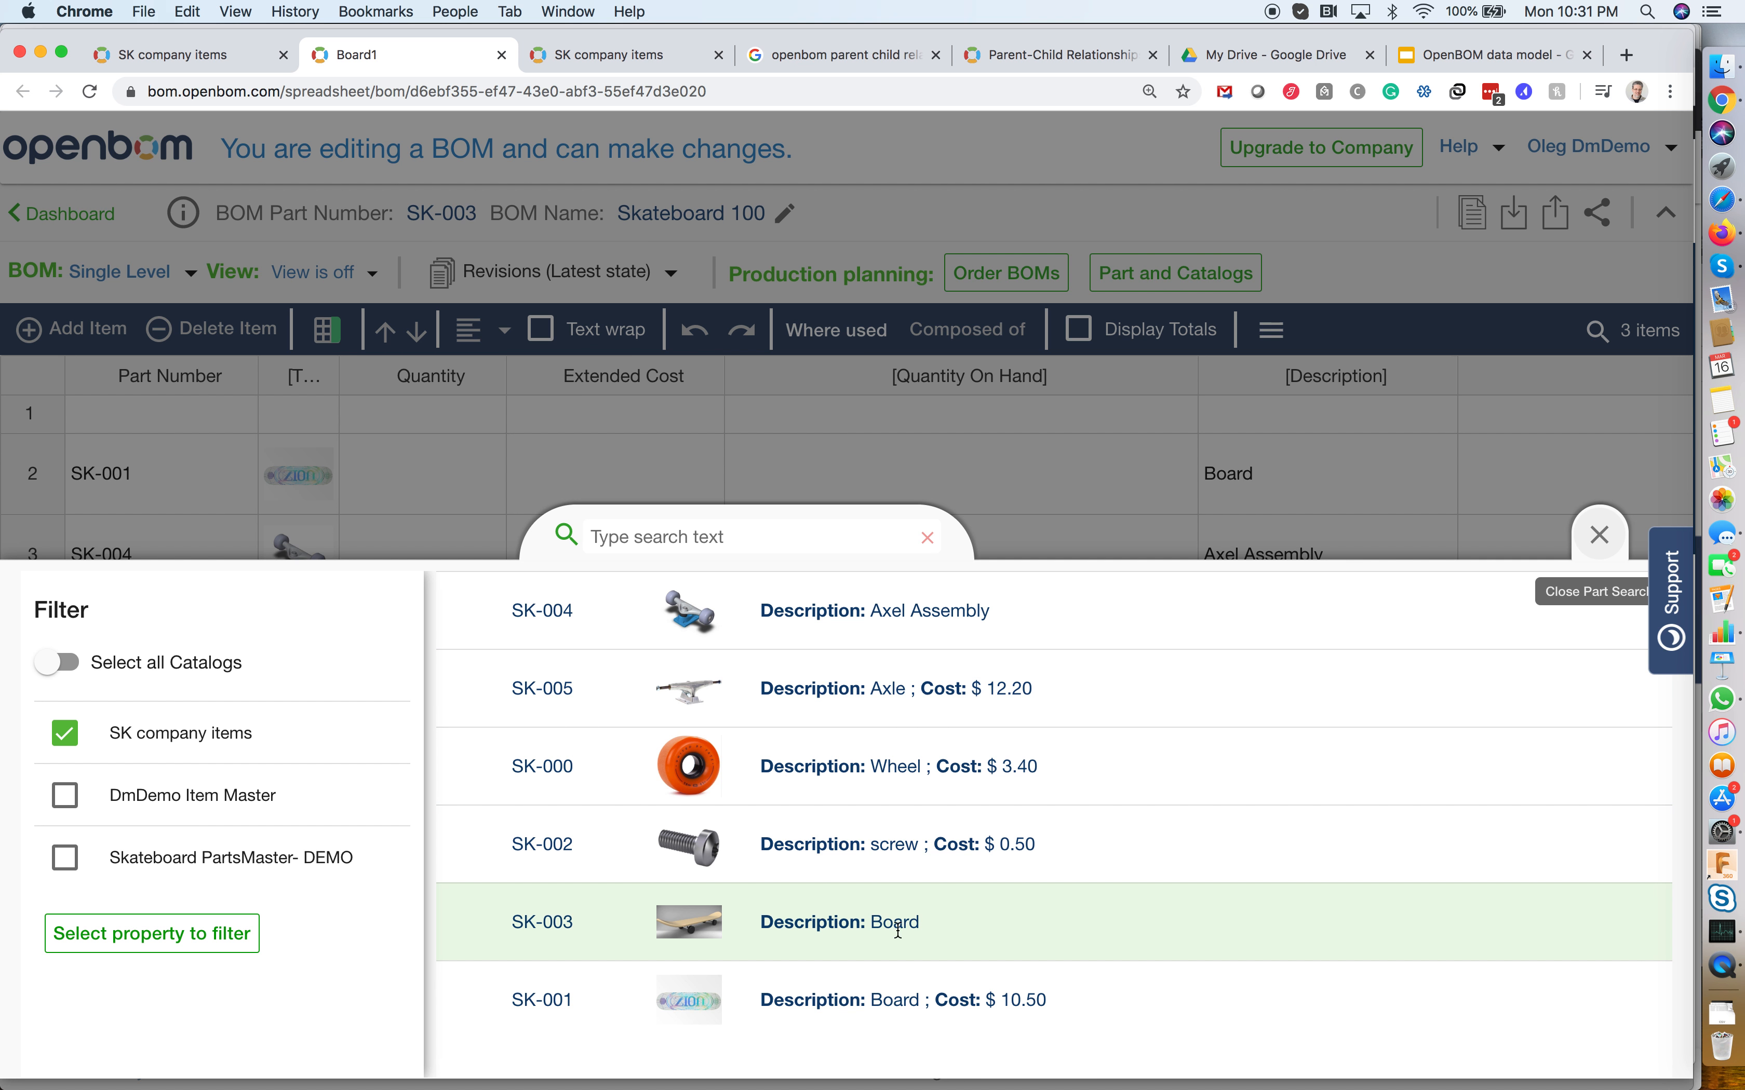
{"action": "left_click", "coordinate": [800, 855]}
{"action": "left_click", "coordinate": [1452, 684]}
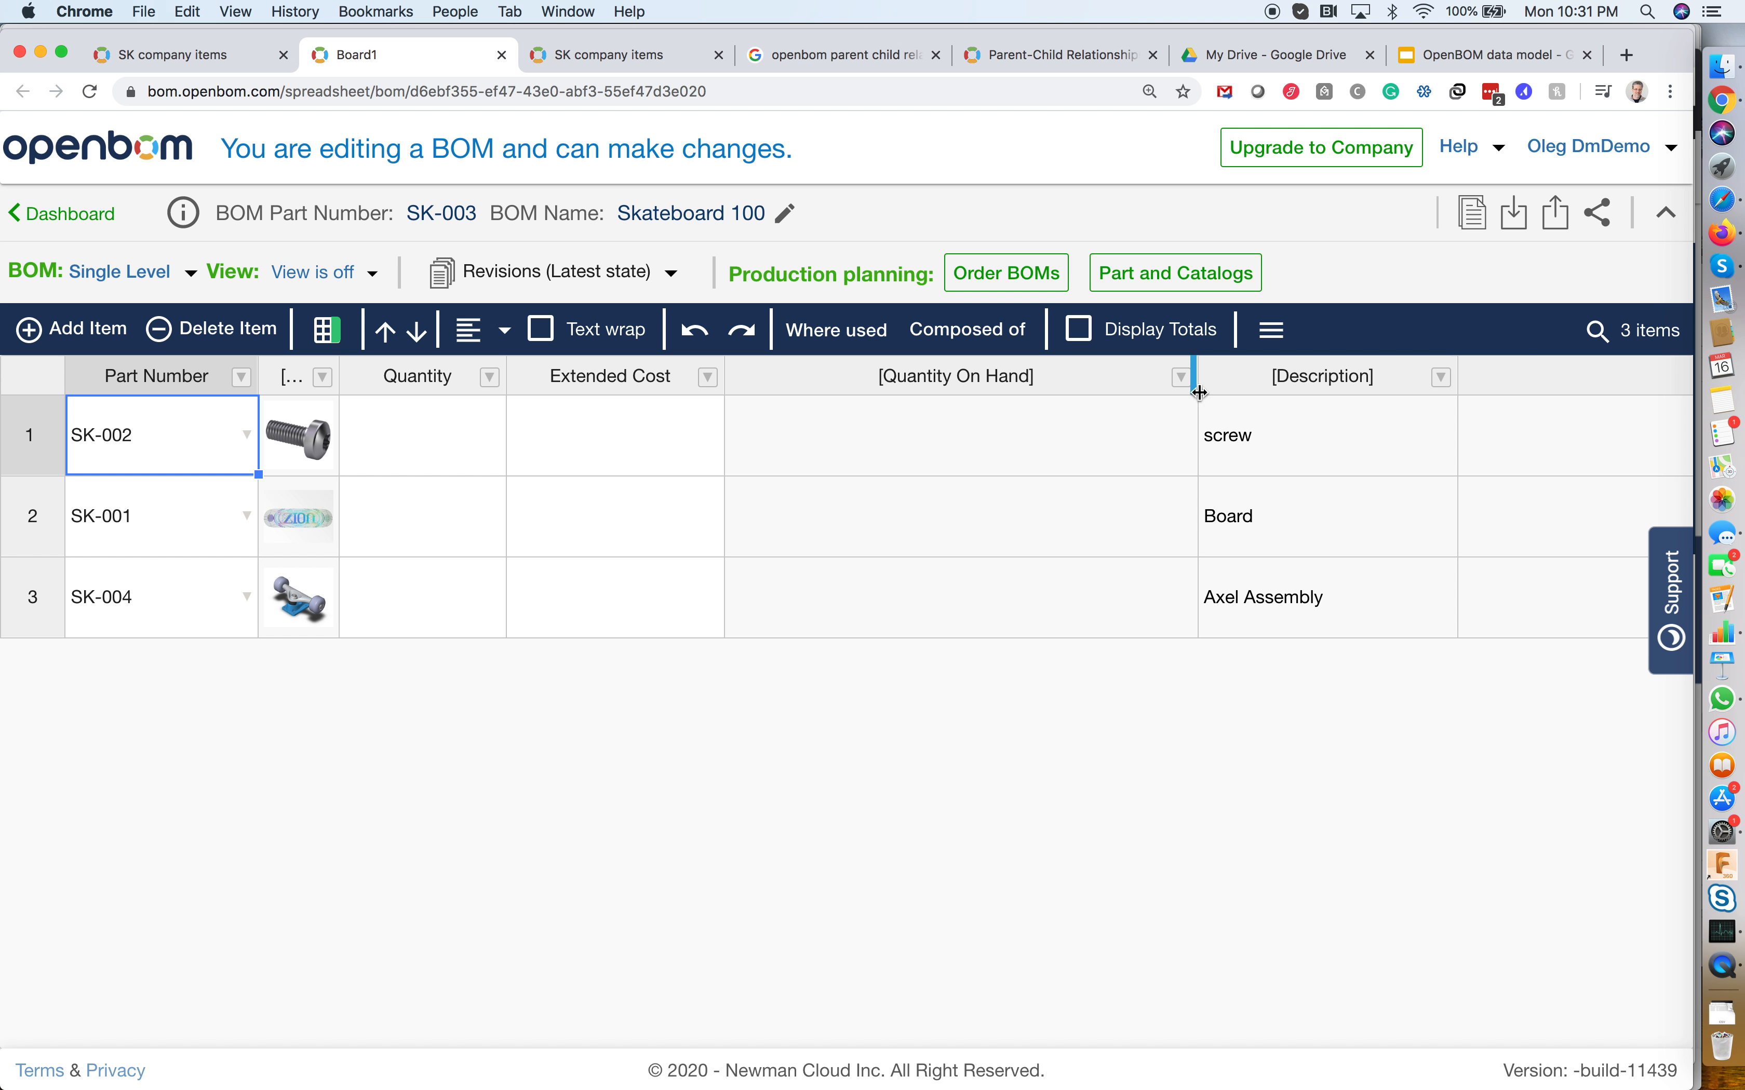
Narrow the Quantity On Hand column and look over the remaining BOM columns
{"action": "left_click_drag", "start_coordinate": [1197, 375], "coordinate": [938, 412]}
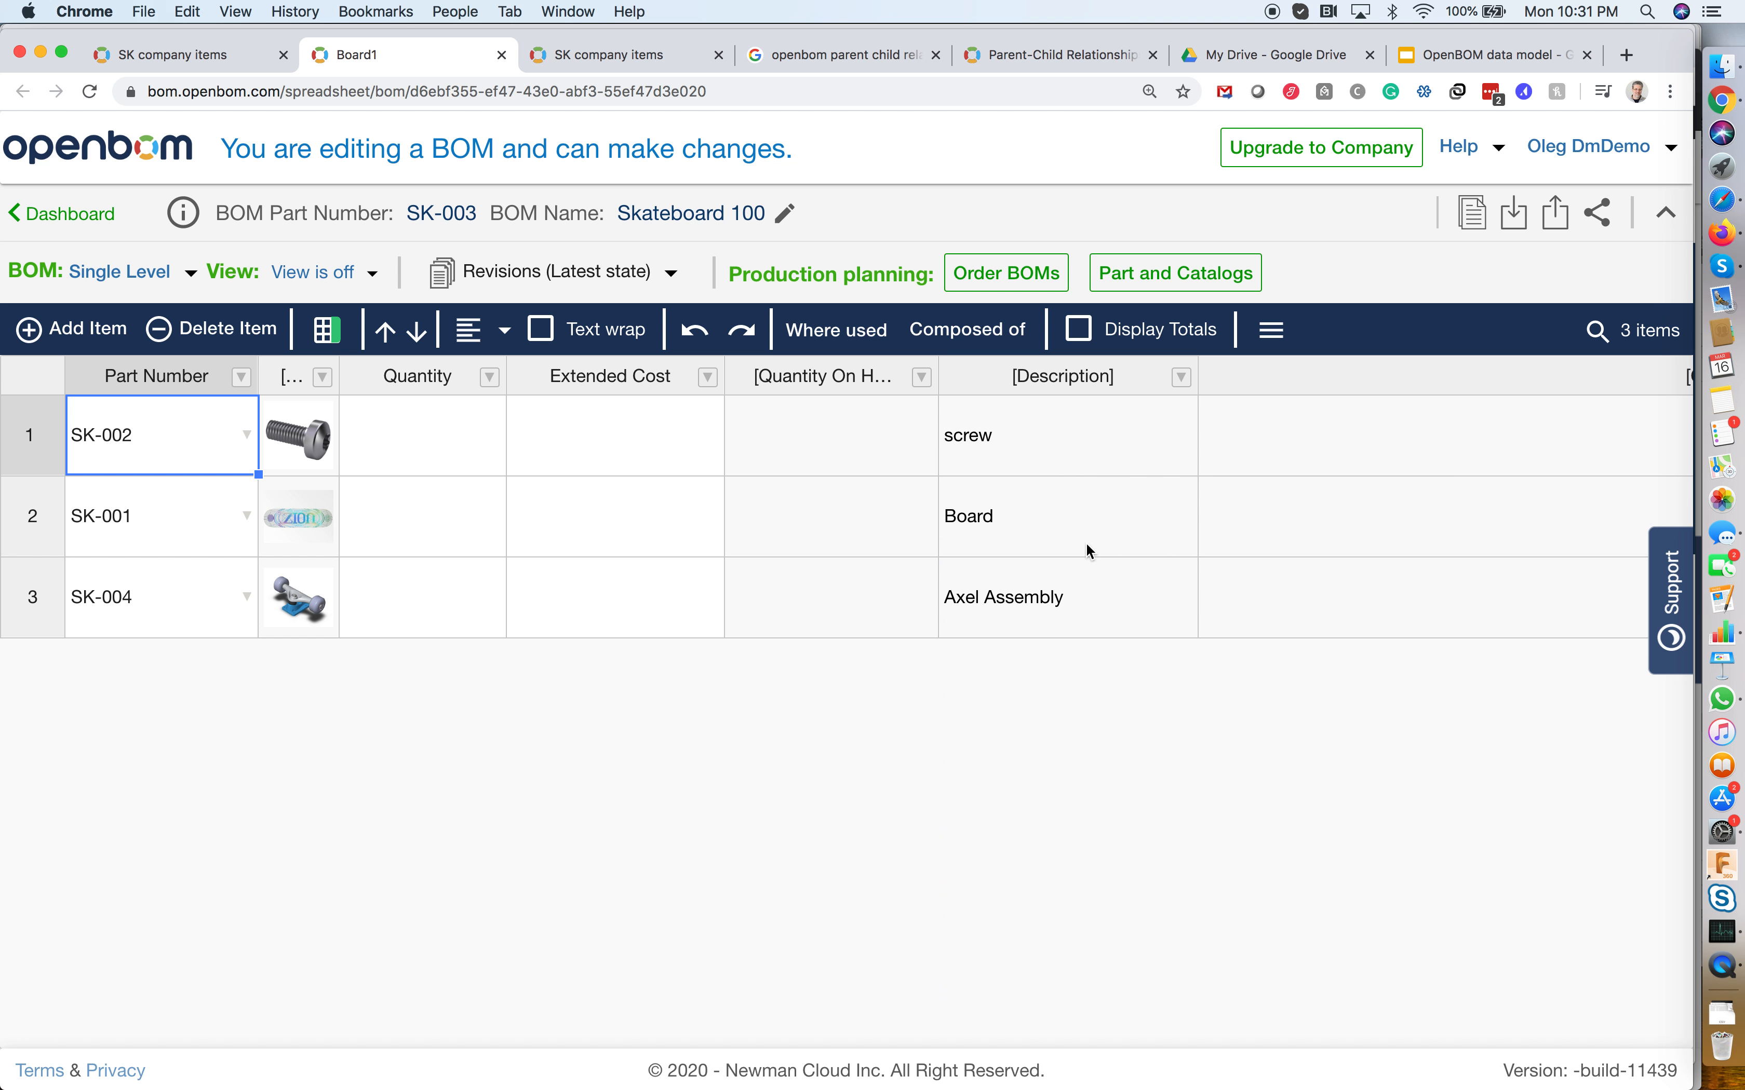
{"action": "scroll", "coordinate": [1418, 493], "scroll_direction": "right", "scroll_amount": 5}
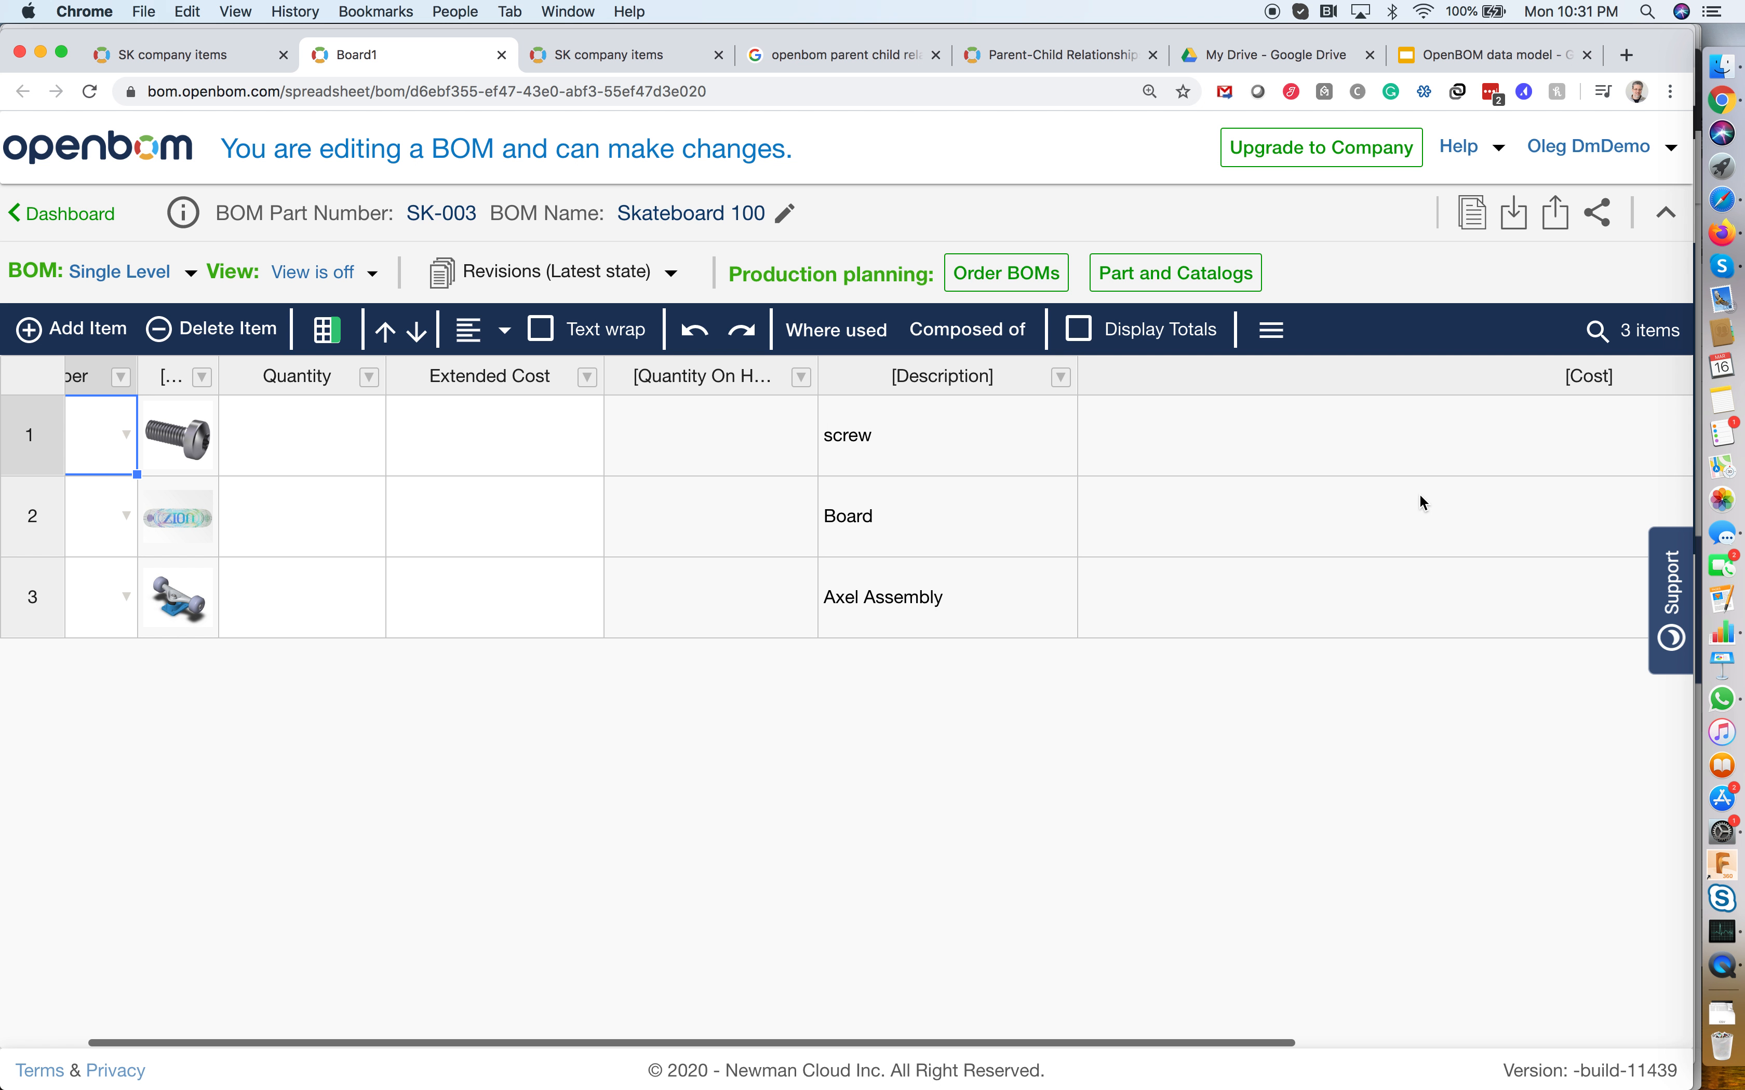
{"action": "scroll", "coordinate": [1296, 545], "scroll_direction": "left", "scroll_amount": 3}
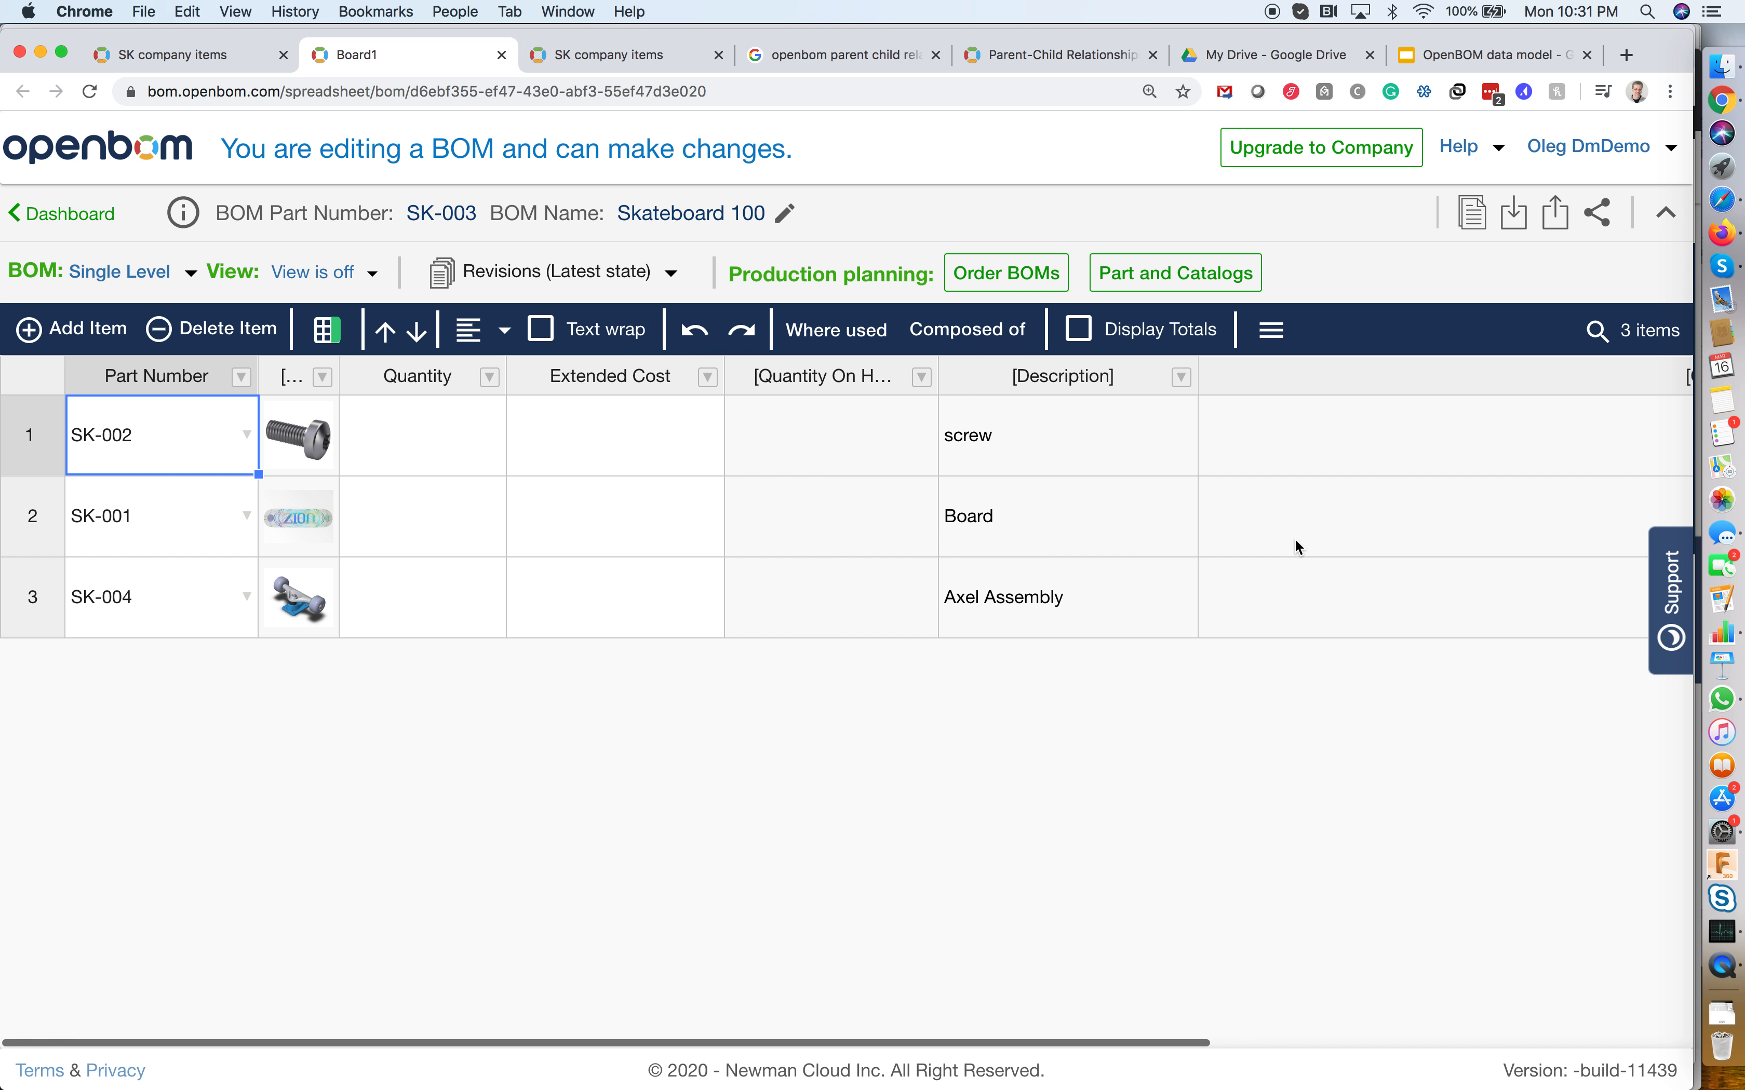
Enter the BOM quantities: 6 for SK-002, 1 for SK-001 and 2 for SK-004
{"action": "left_click", "coordinate": [433, 456]}
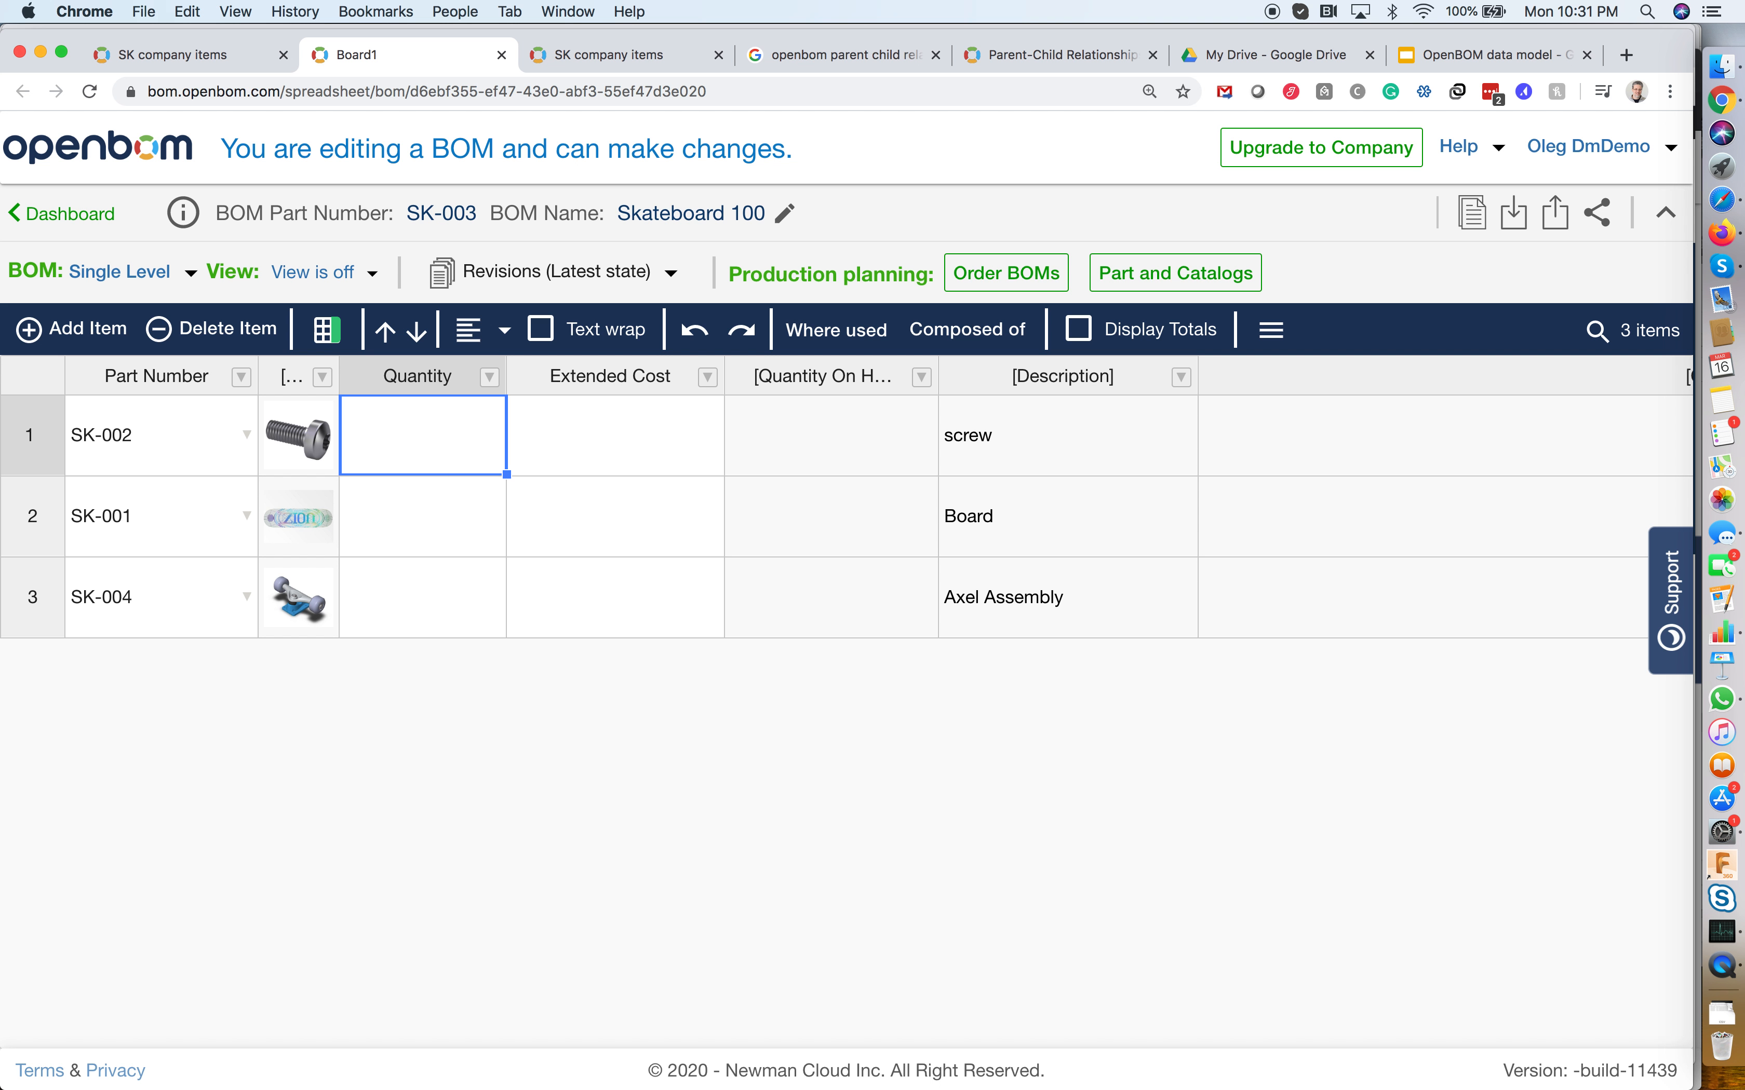
{"action": "type", "text": "6"}
{"action": "key", "text": "Return"}
{"action": "type", "text": "1"}
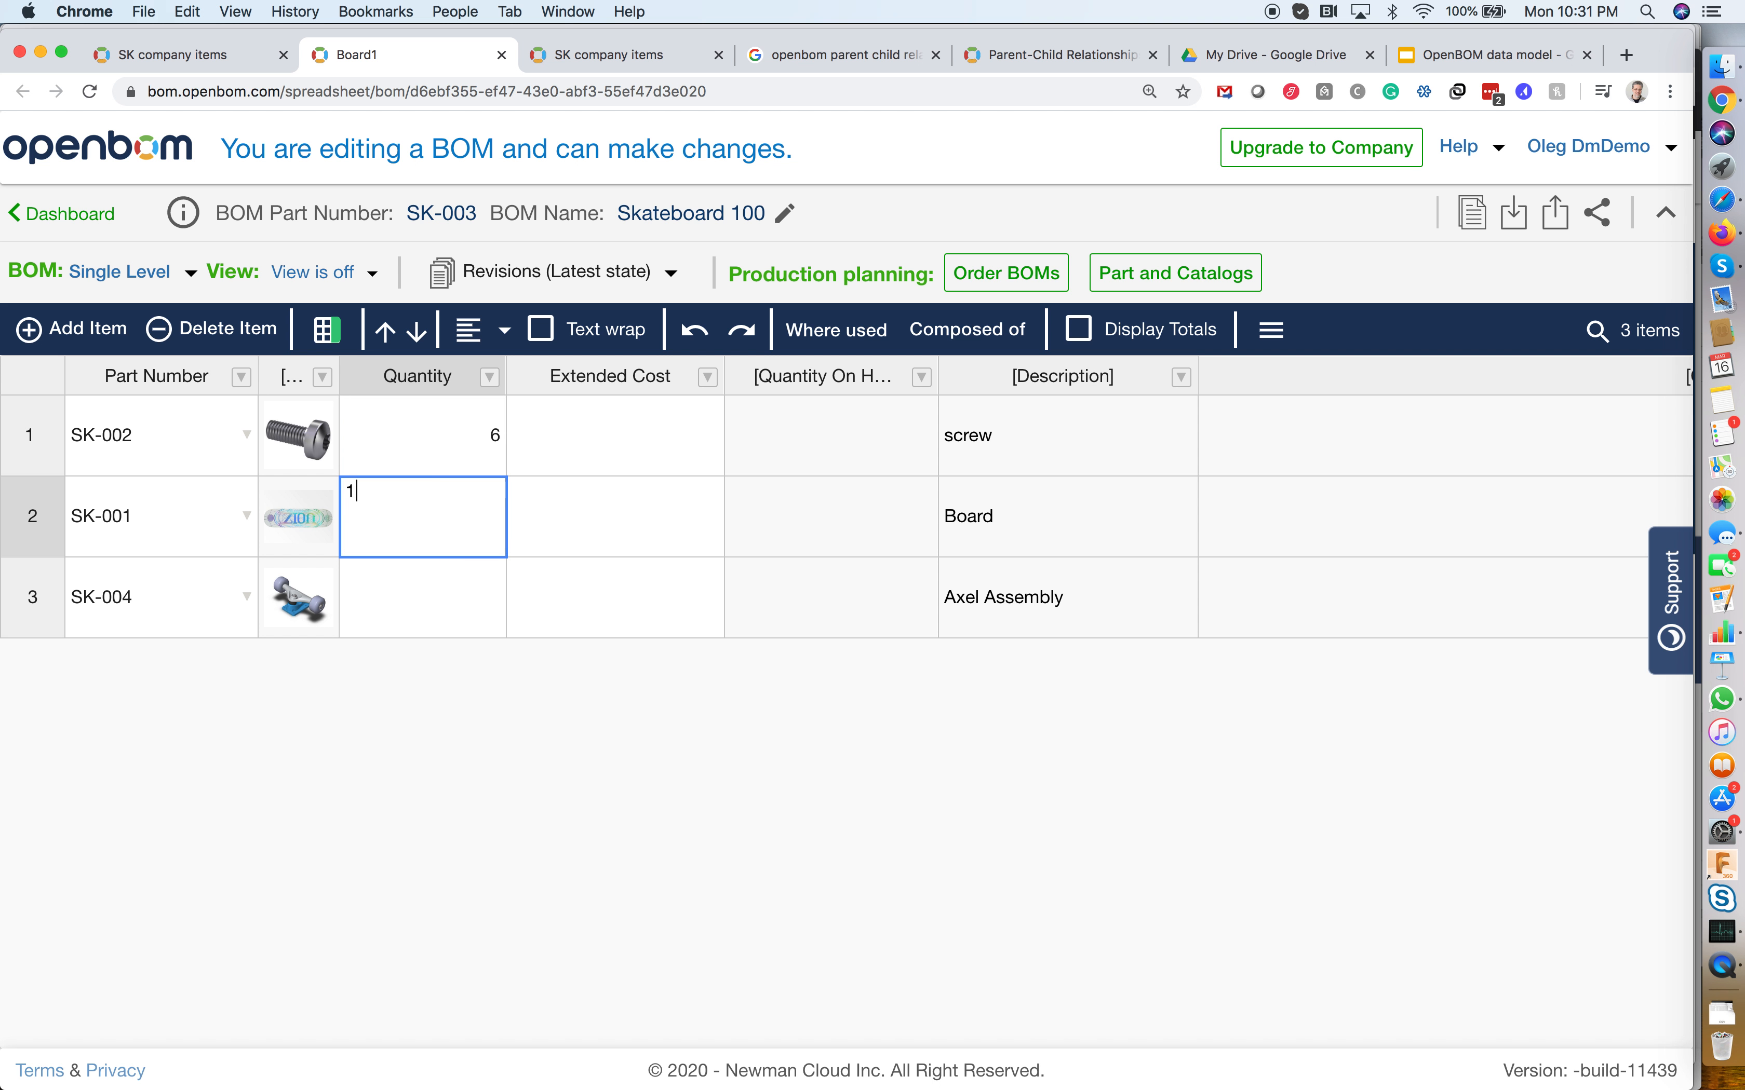
{"action": "key", "text": "Return"}
{"action": "type", "text": "2"}
{"action": "key", "text": "Return"}
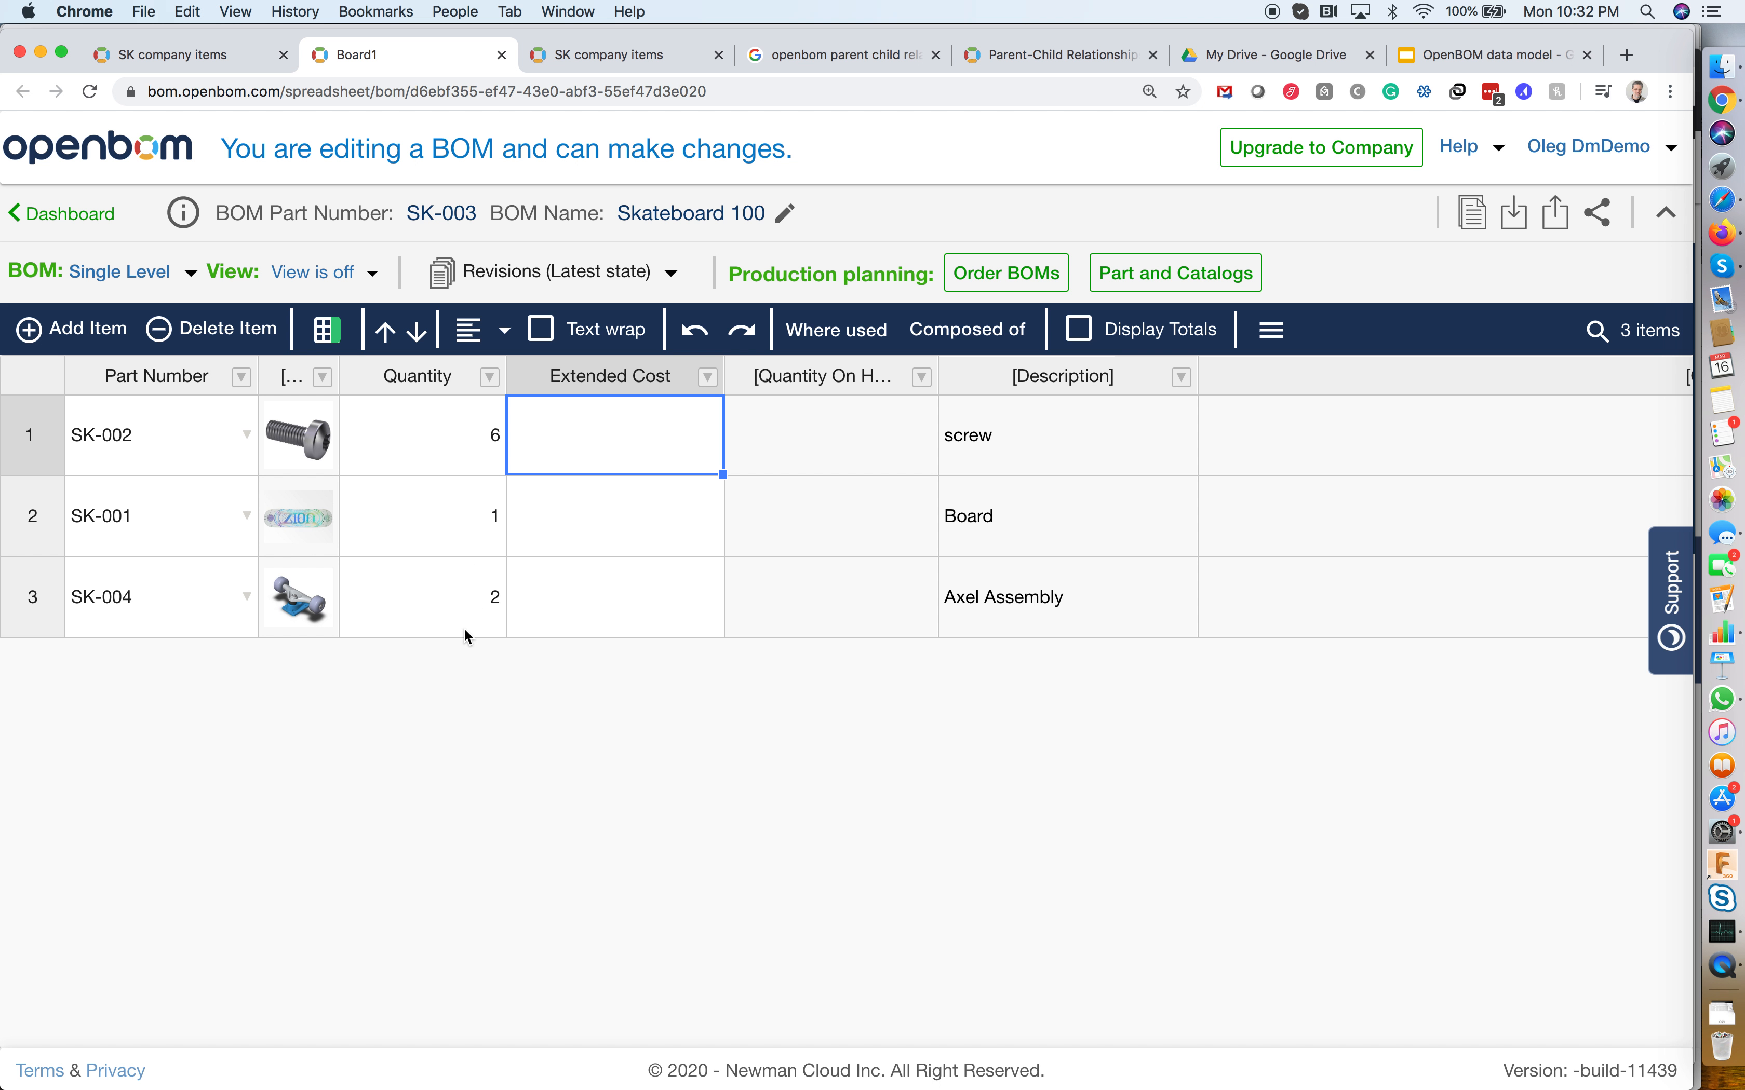
Check where part SK-001 is used and close the Where used results
{"action": "left_click", "coordinate": [407, 603]}
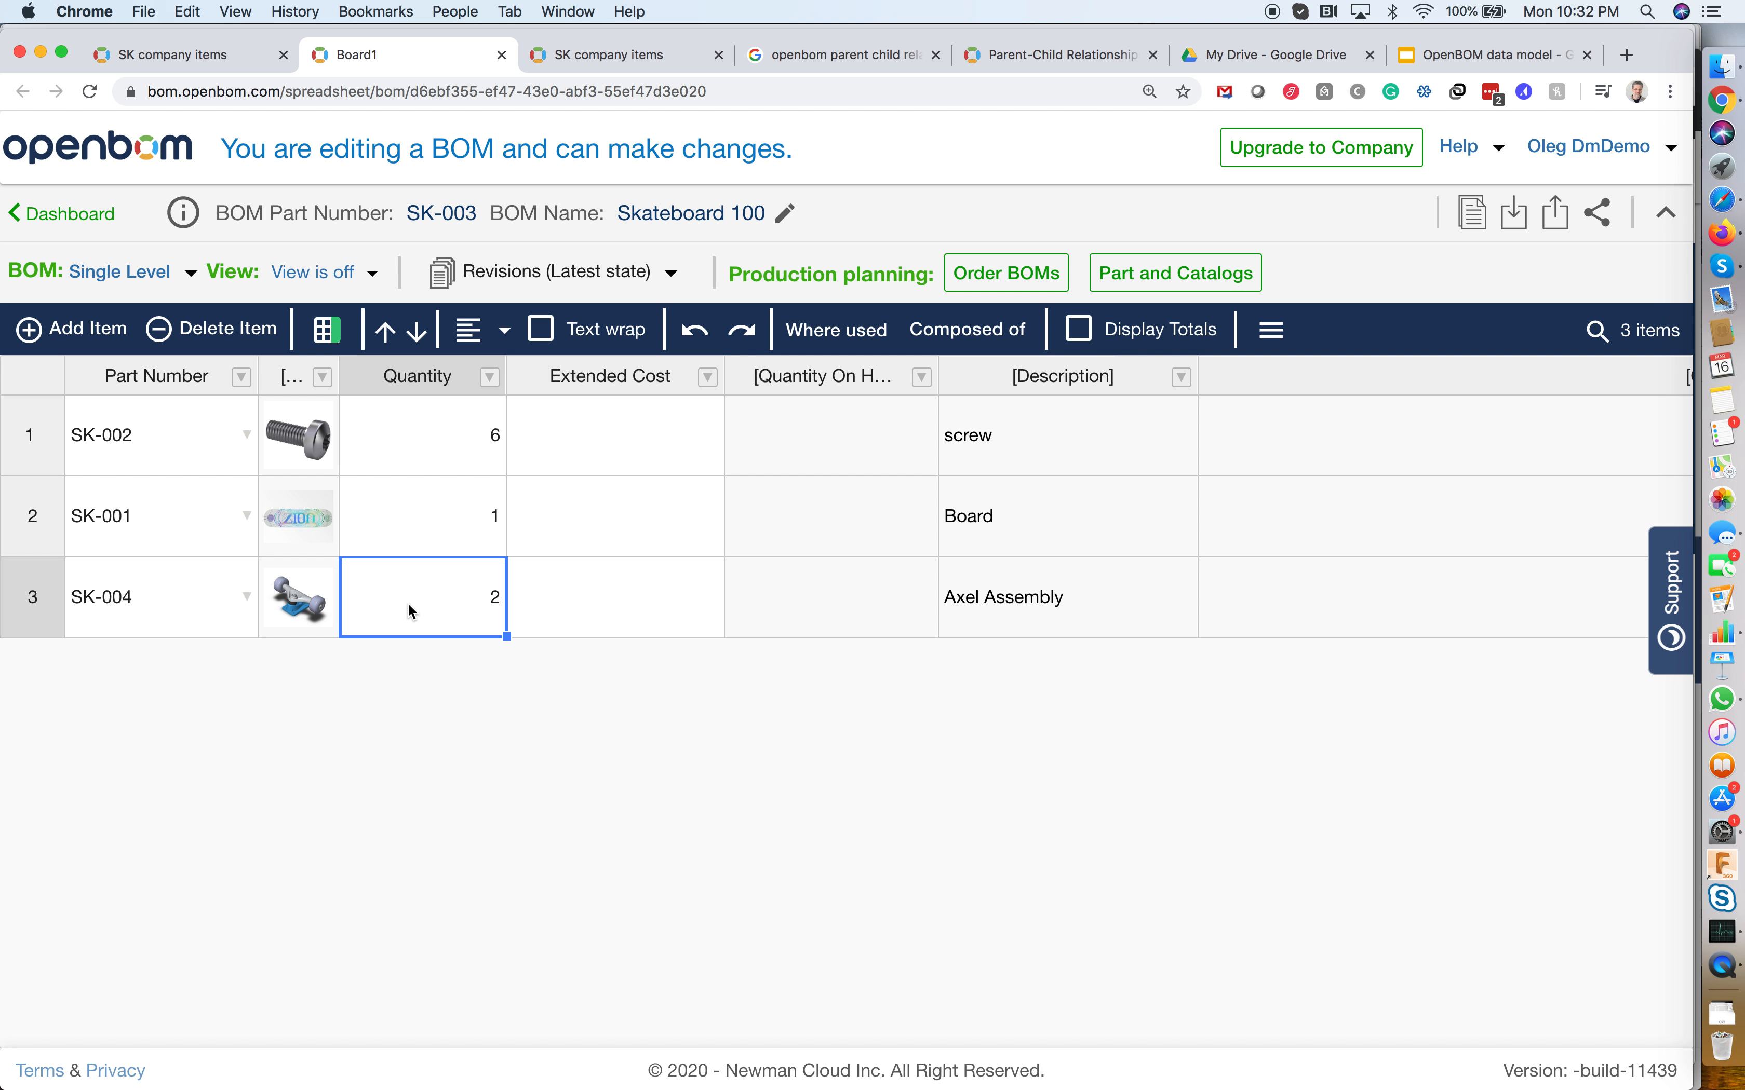
{"action": "left_click", "coordinate": [403, 530]}
{"action": "left_click", "coordinate": [161, 509]}
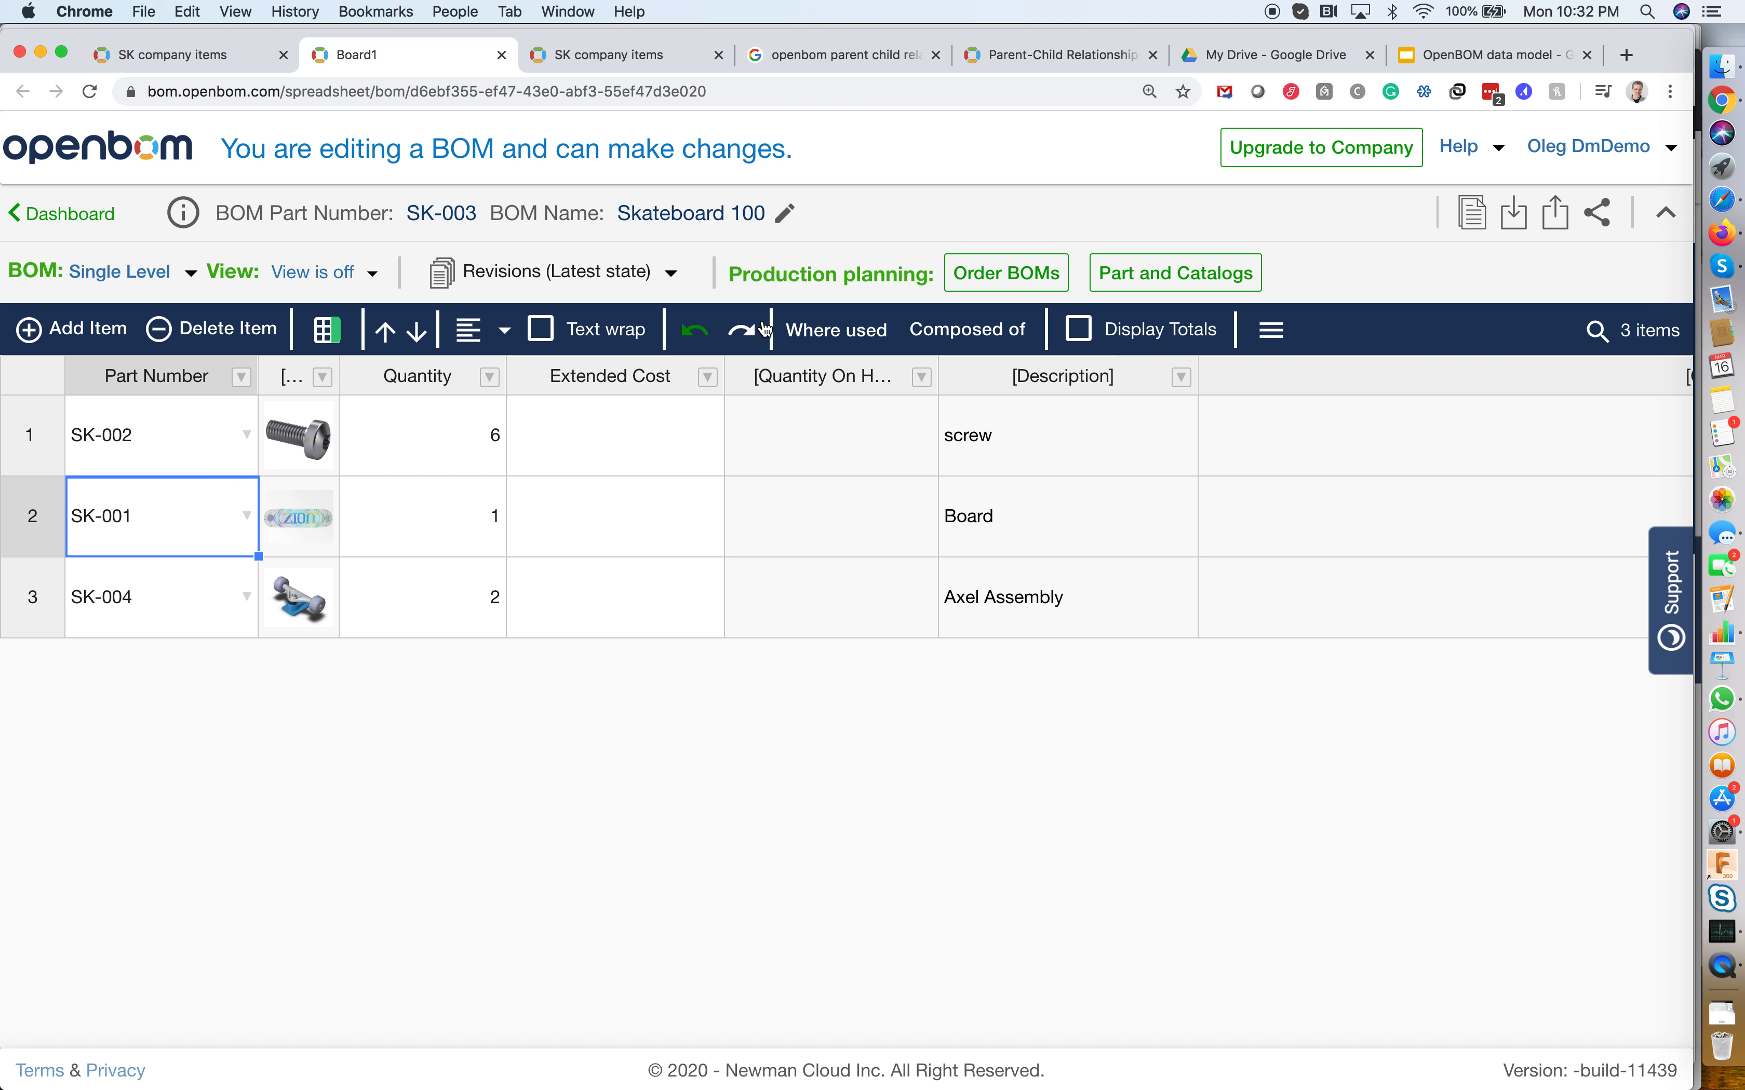
{"action": "left_click", "coordinate": [832, 341]}
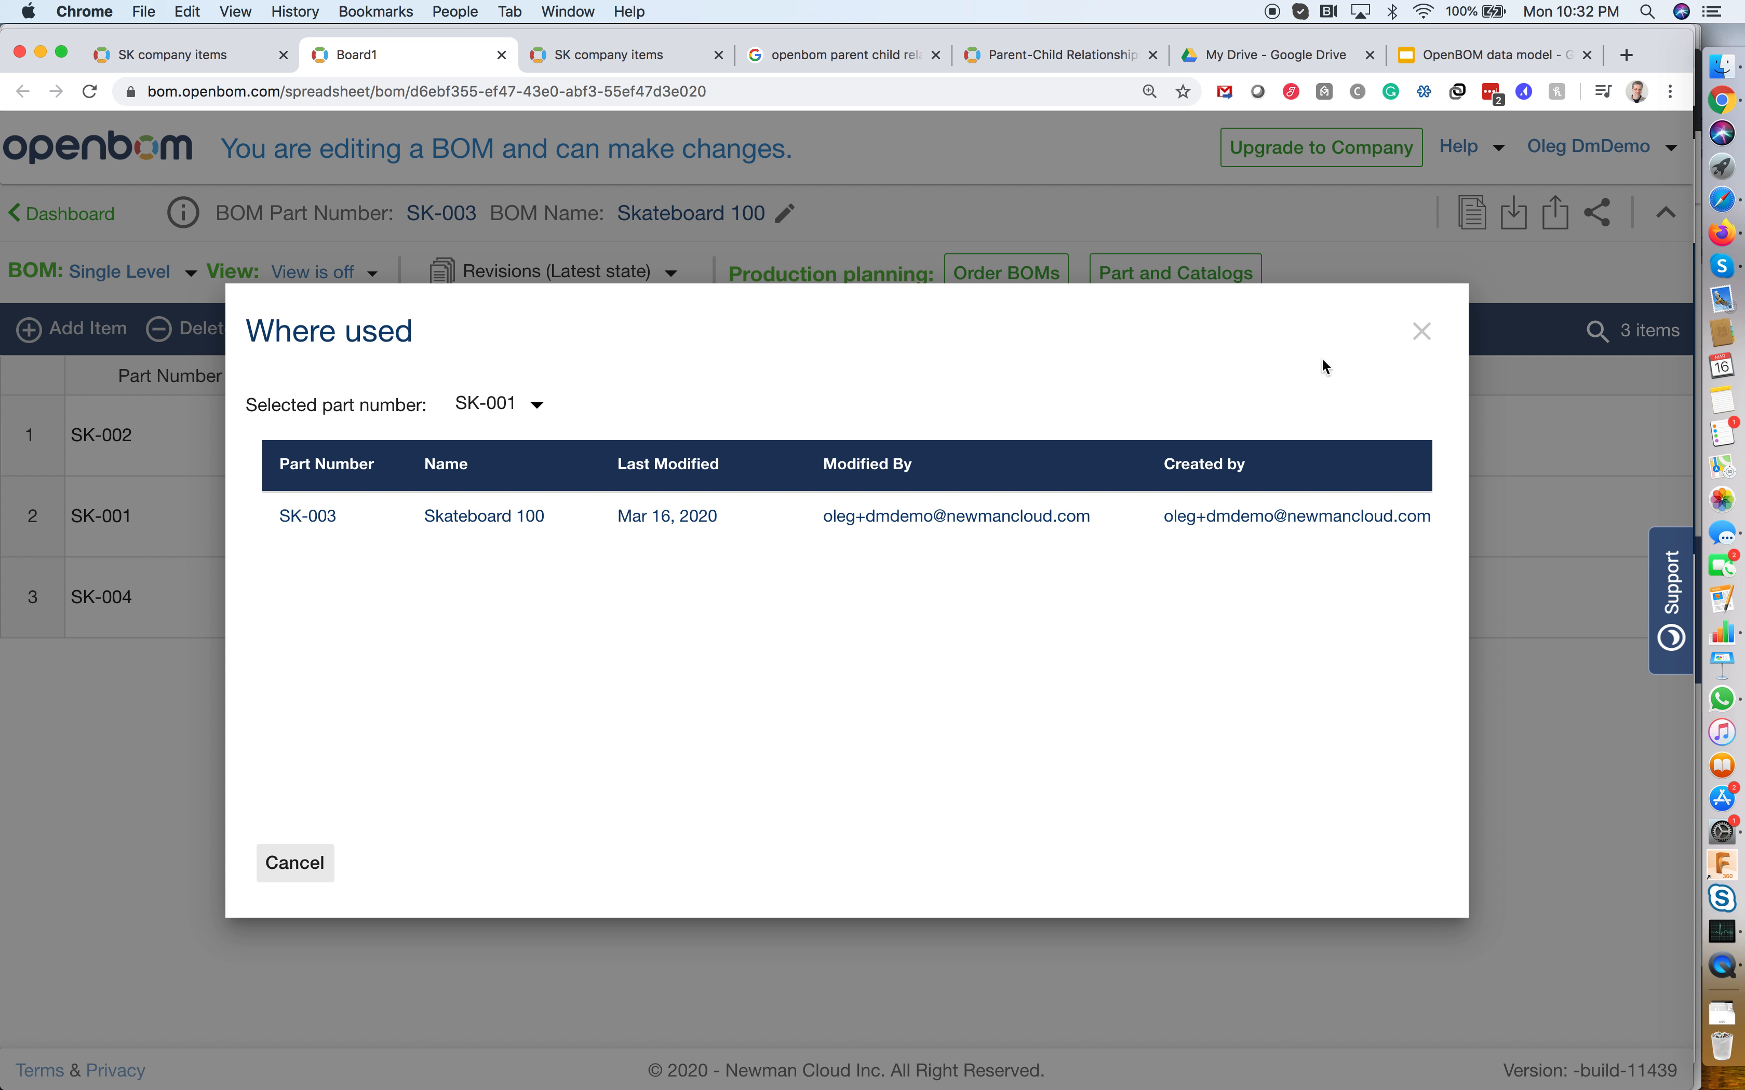
{"action": "left_click", "coordinate": [1422, 332]}
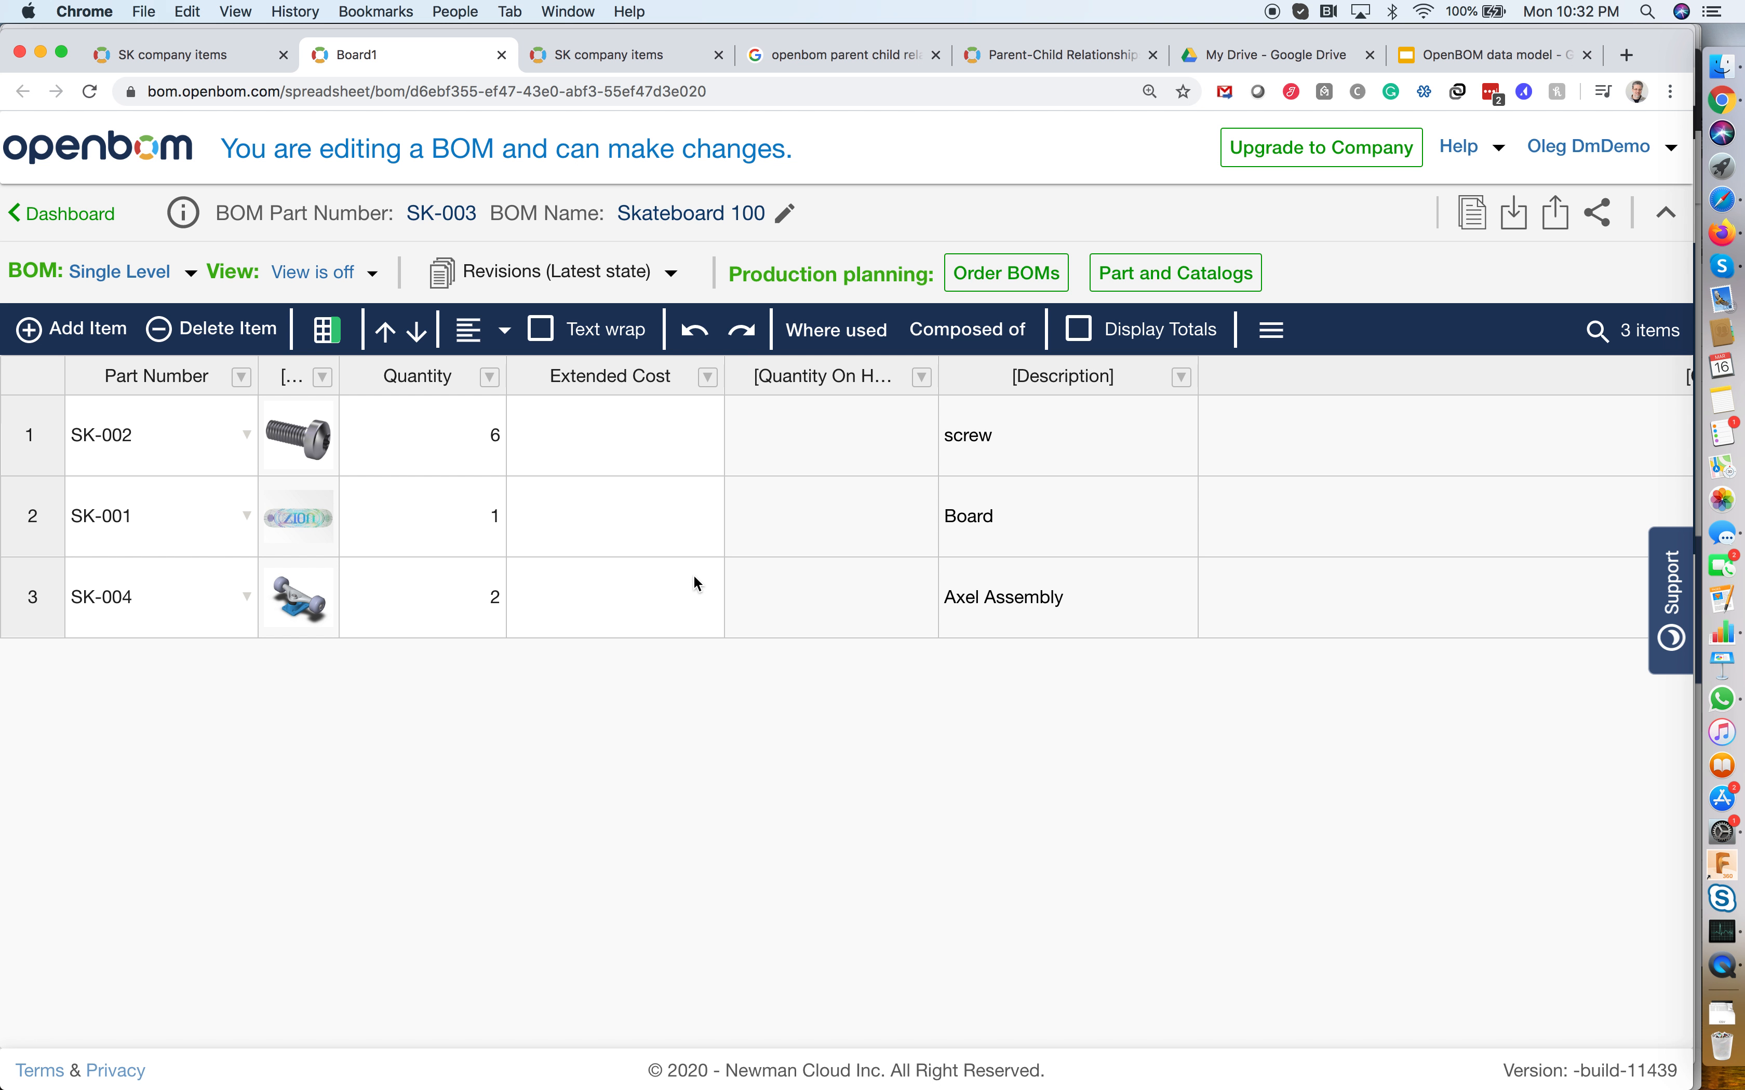
{"action": "left_click", "coordinate": [401, 604]}
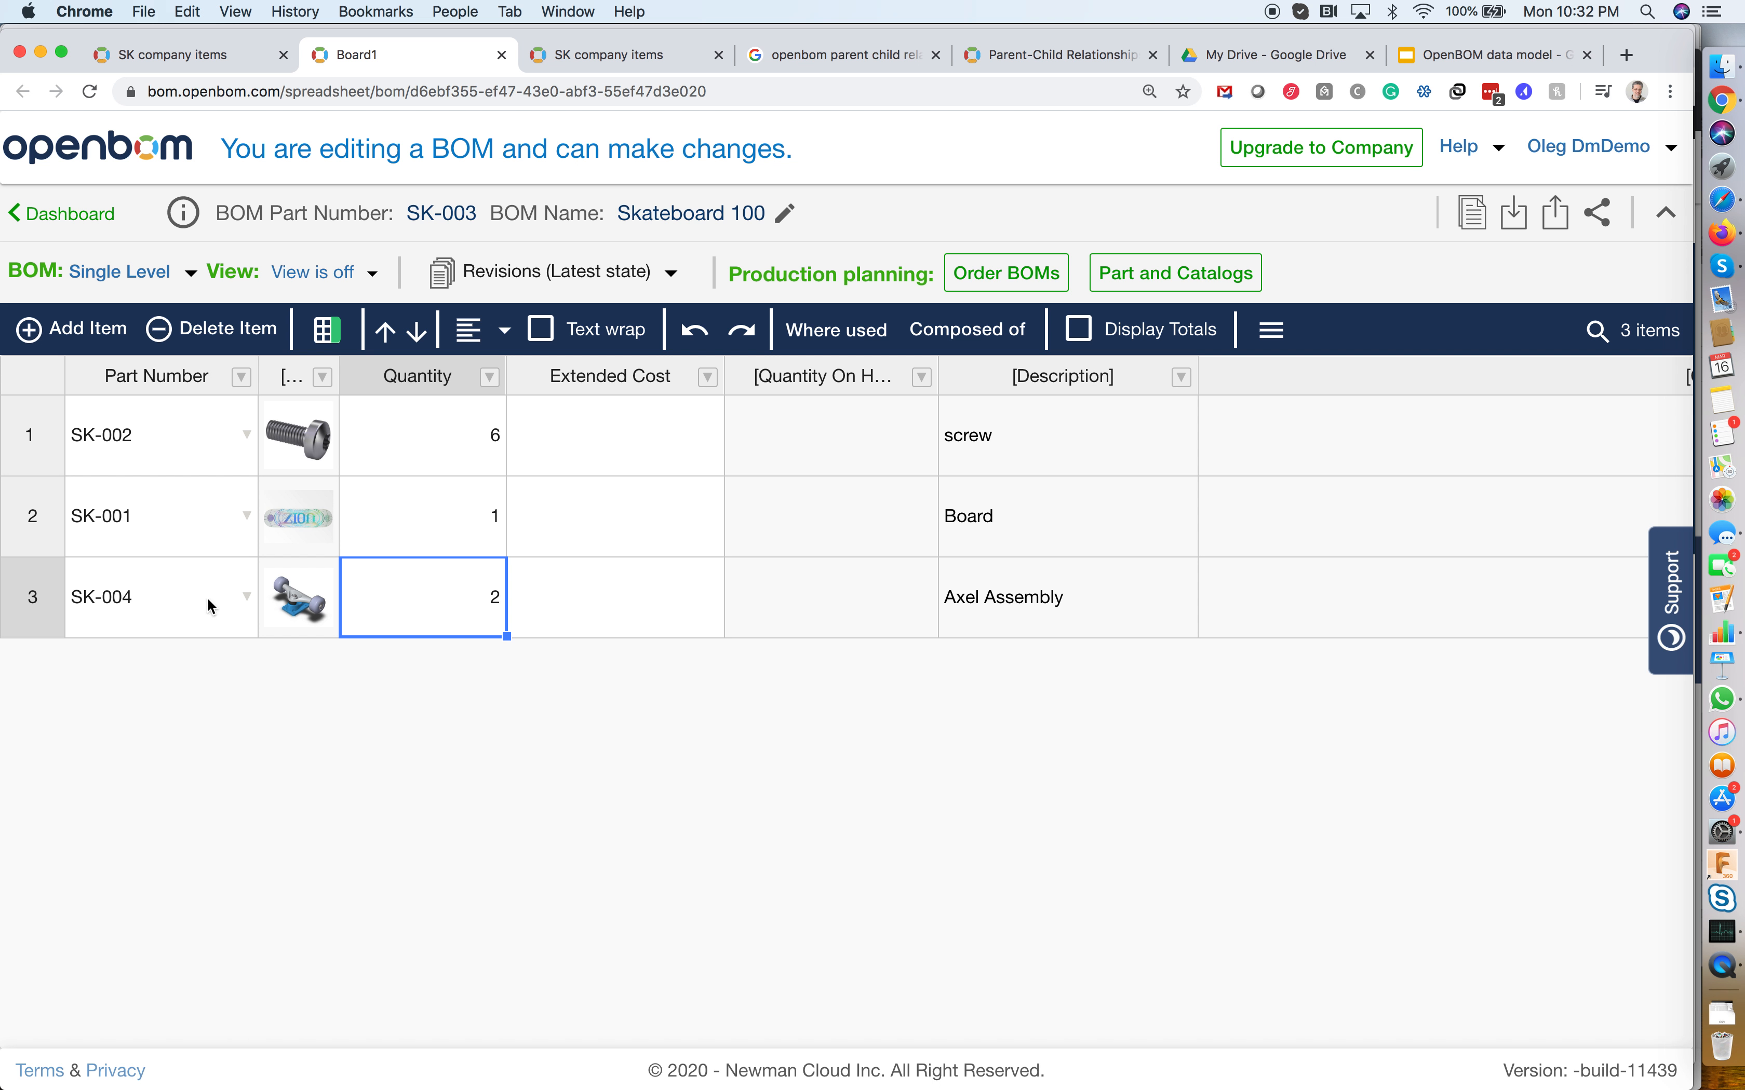
{"action": "left_click", "coordinate": [247, 627]}
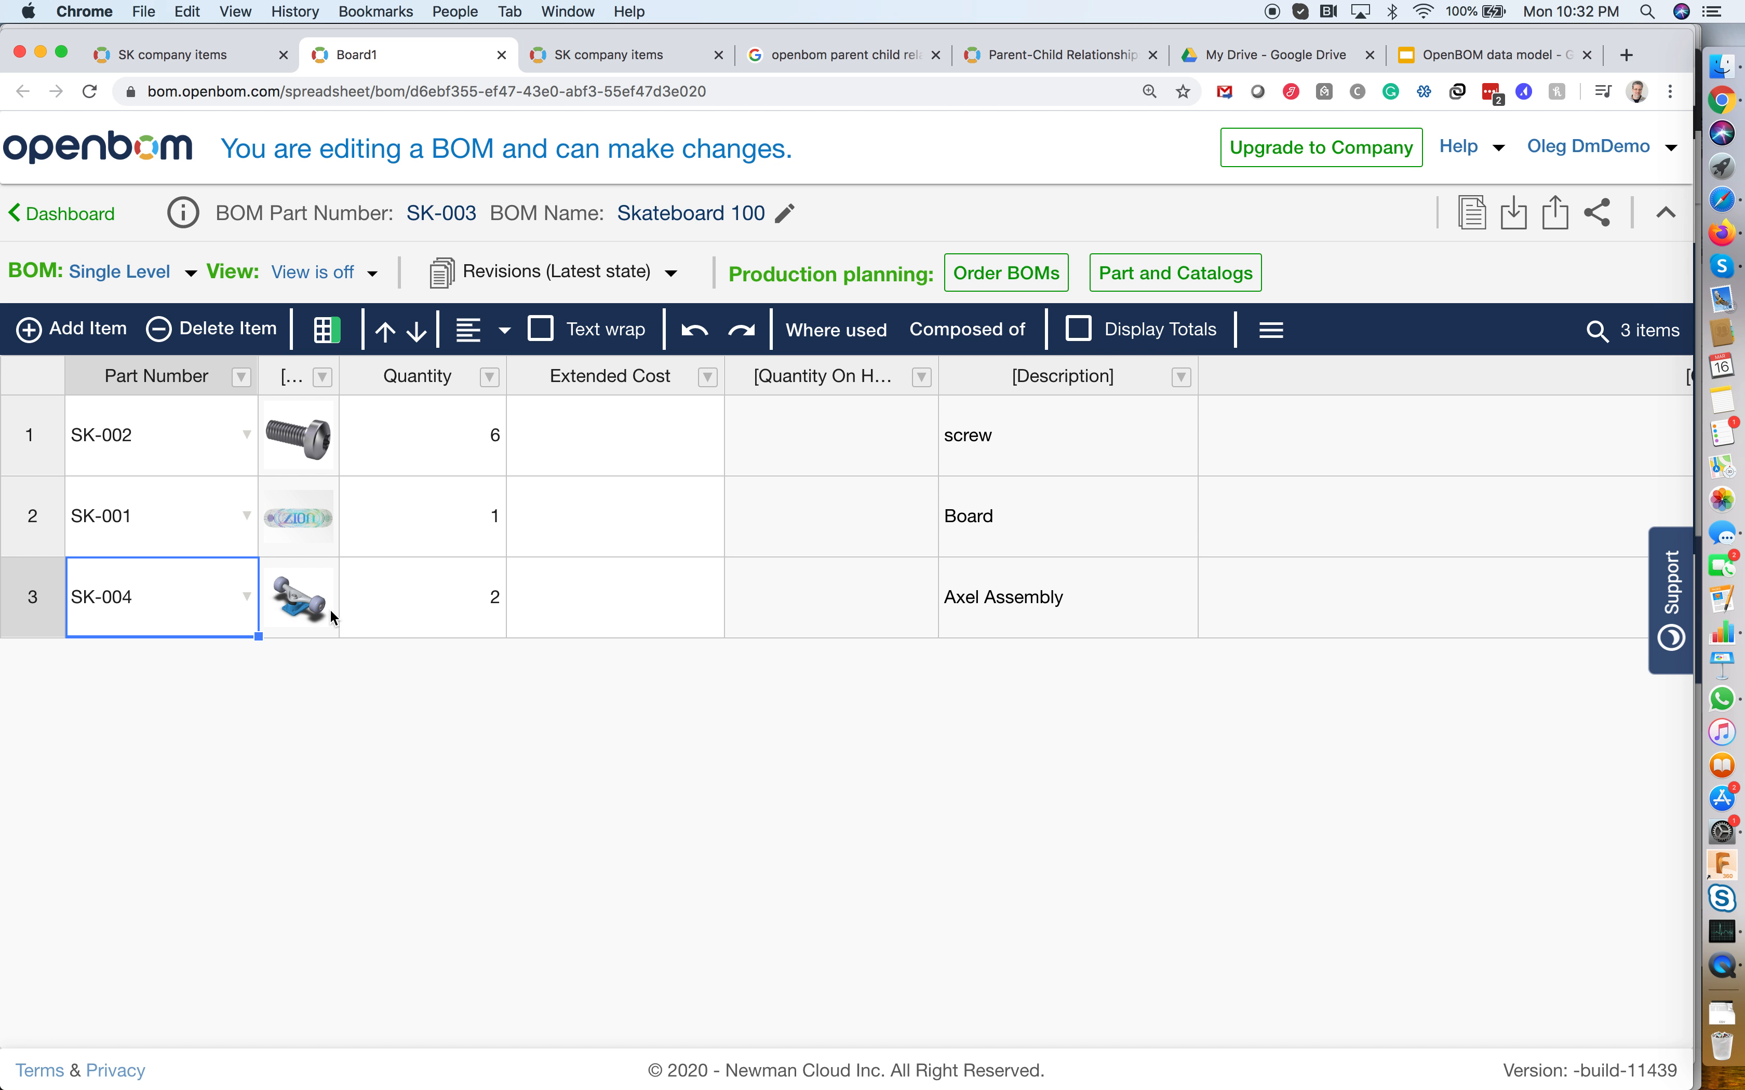
{"action": "left_click", "coordinate": [445, 620]}
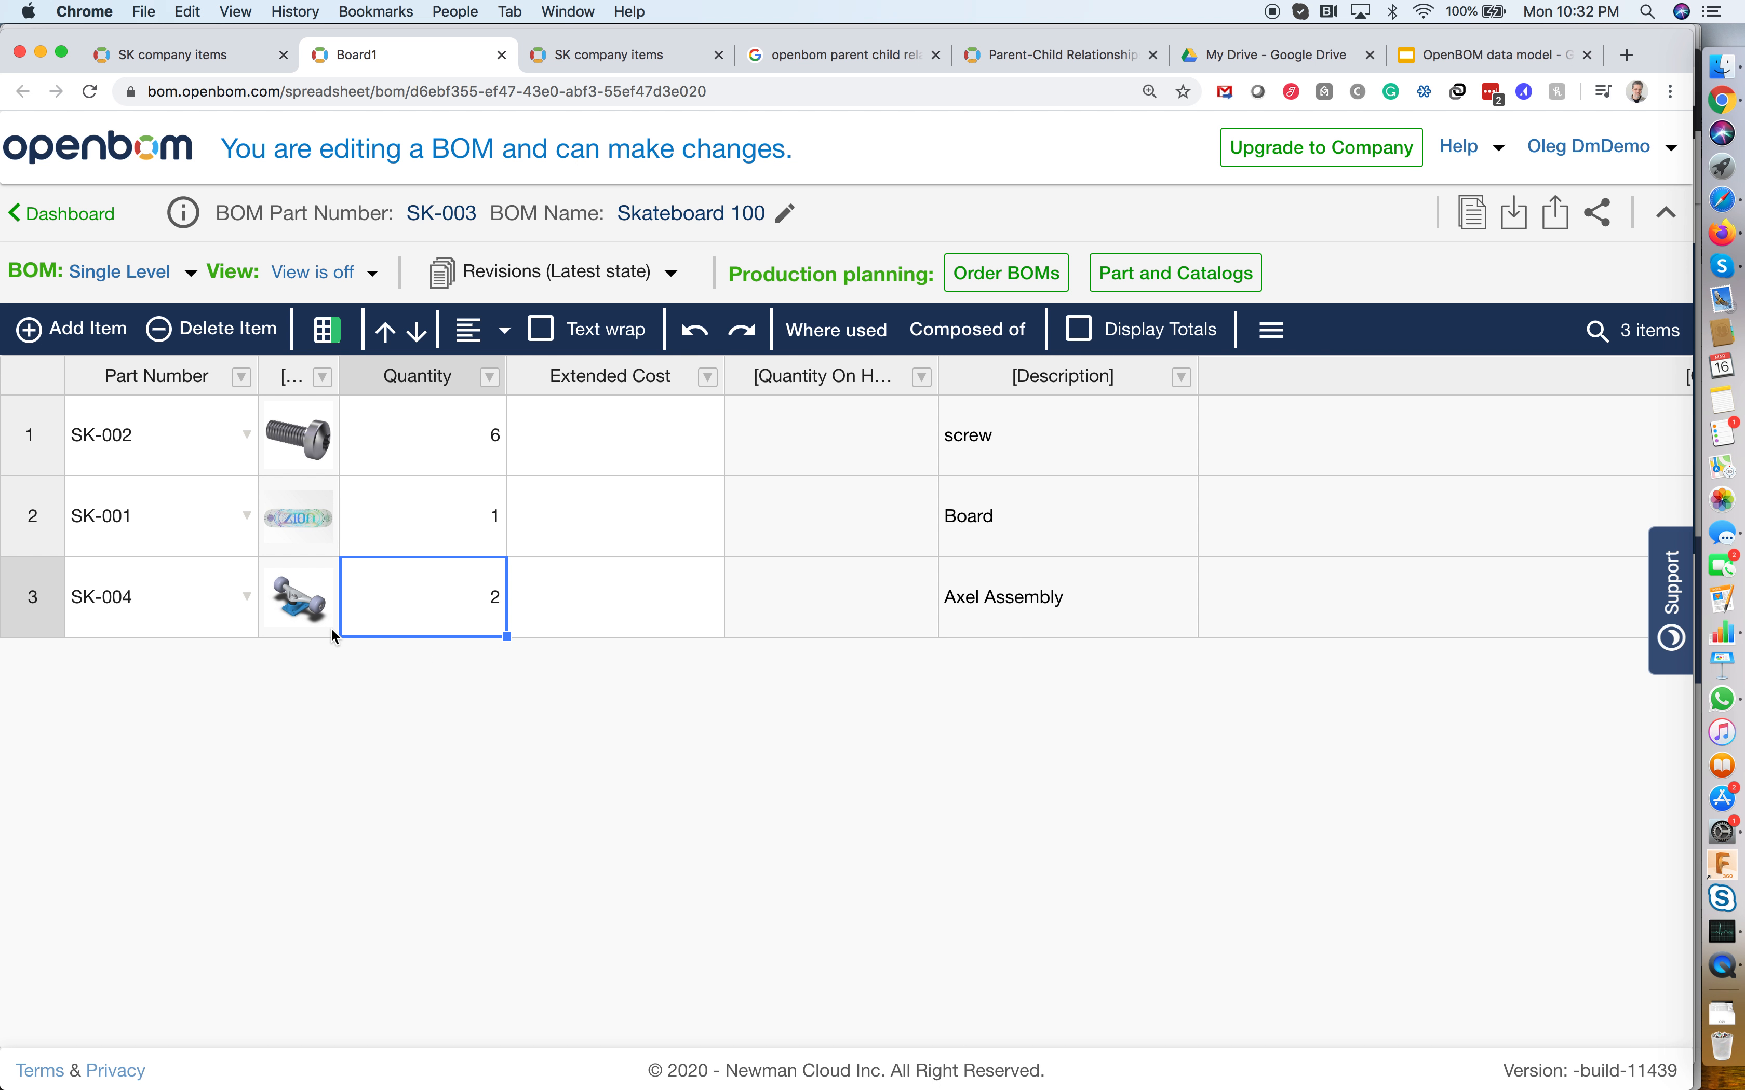
{"action": "left_click", "coordinate": [179, 597]}
Check in the SK company items catalog whether item SK-004 has its own BOM, without creating one
{"action": "left_click", "coordinate": [197, 75]}
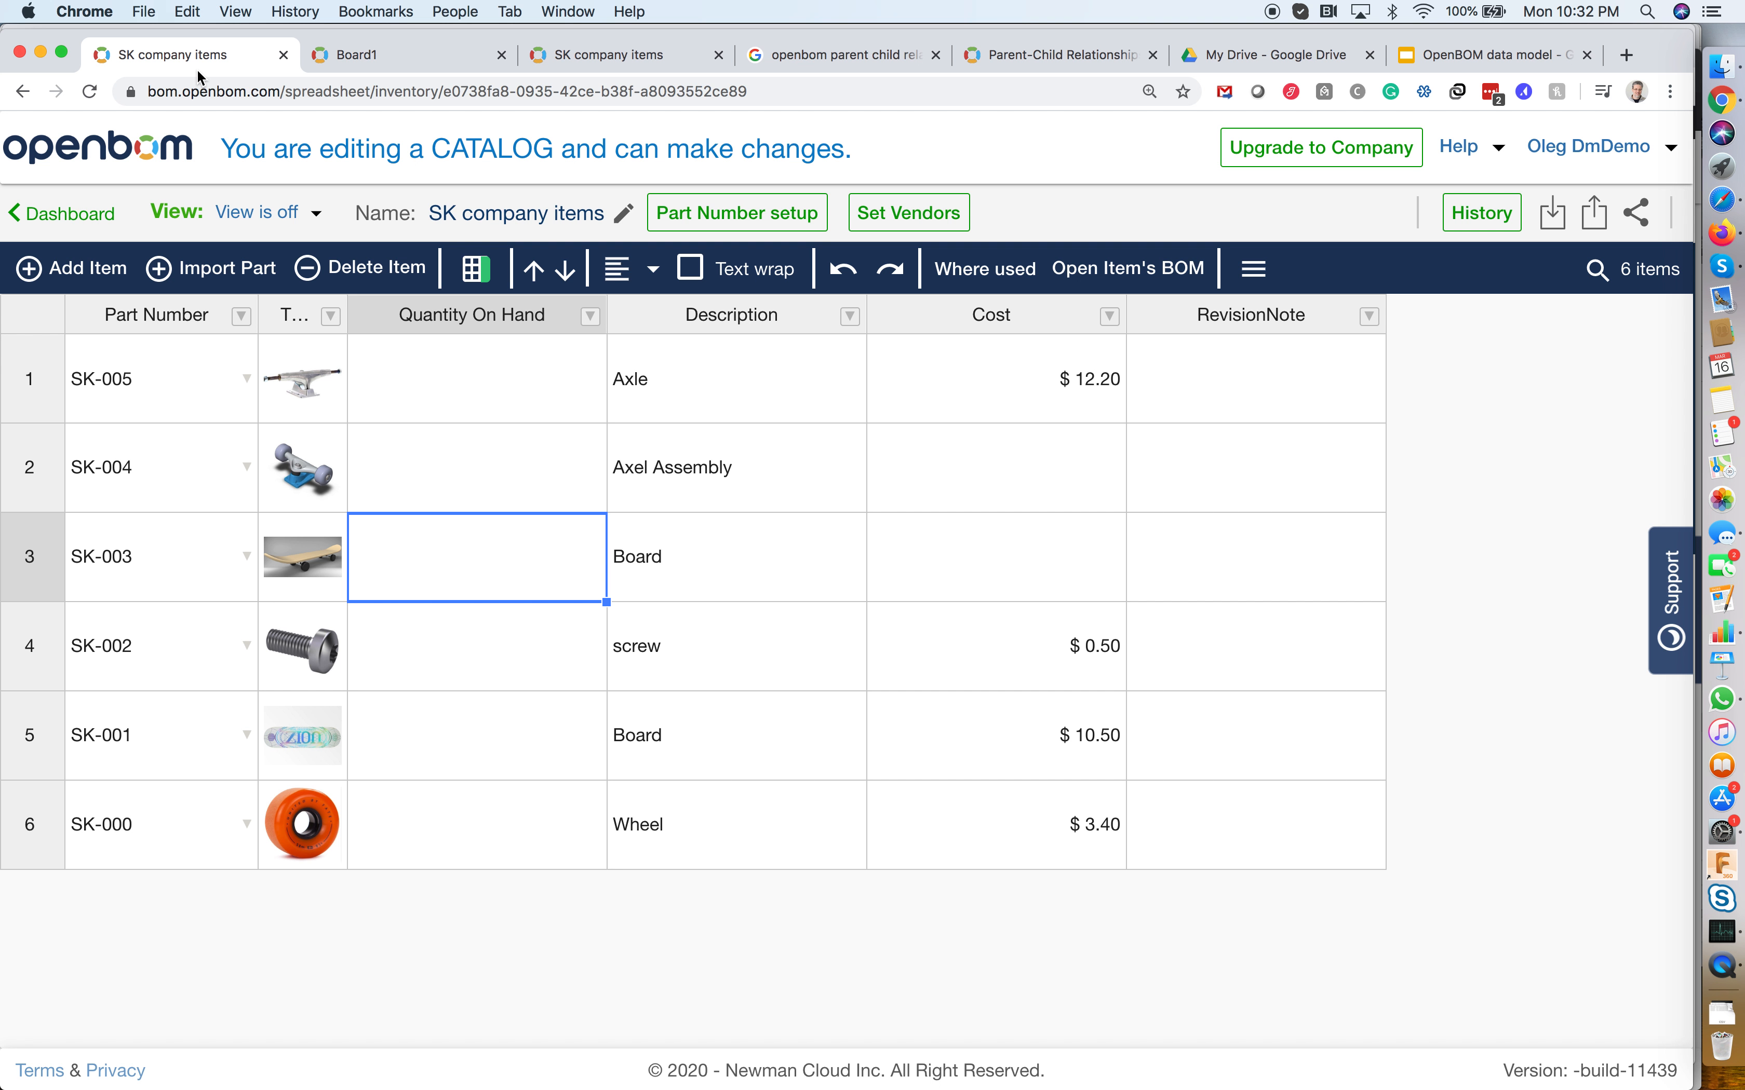
{"action": "left_click", "coordinate": [442, 467]}
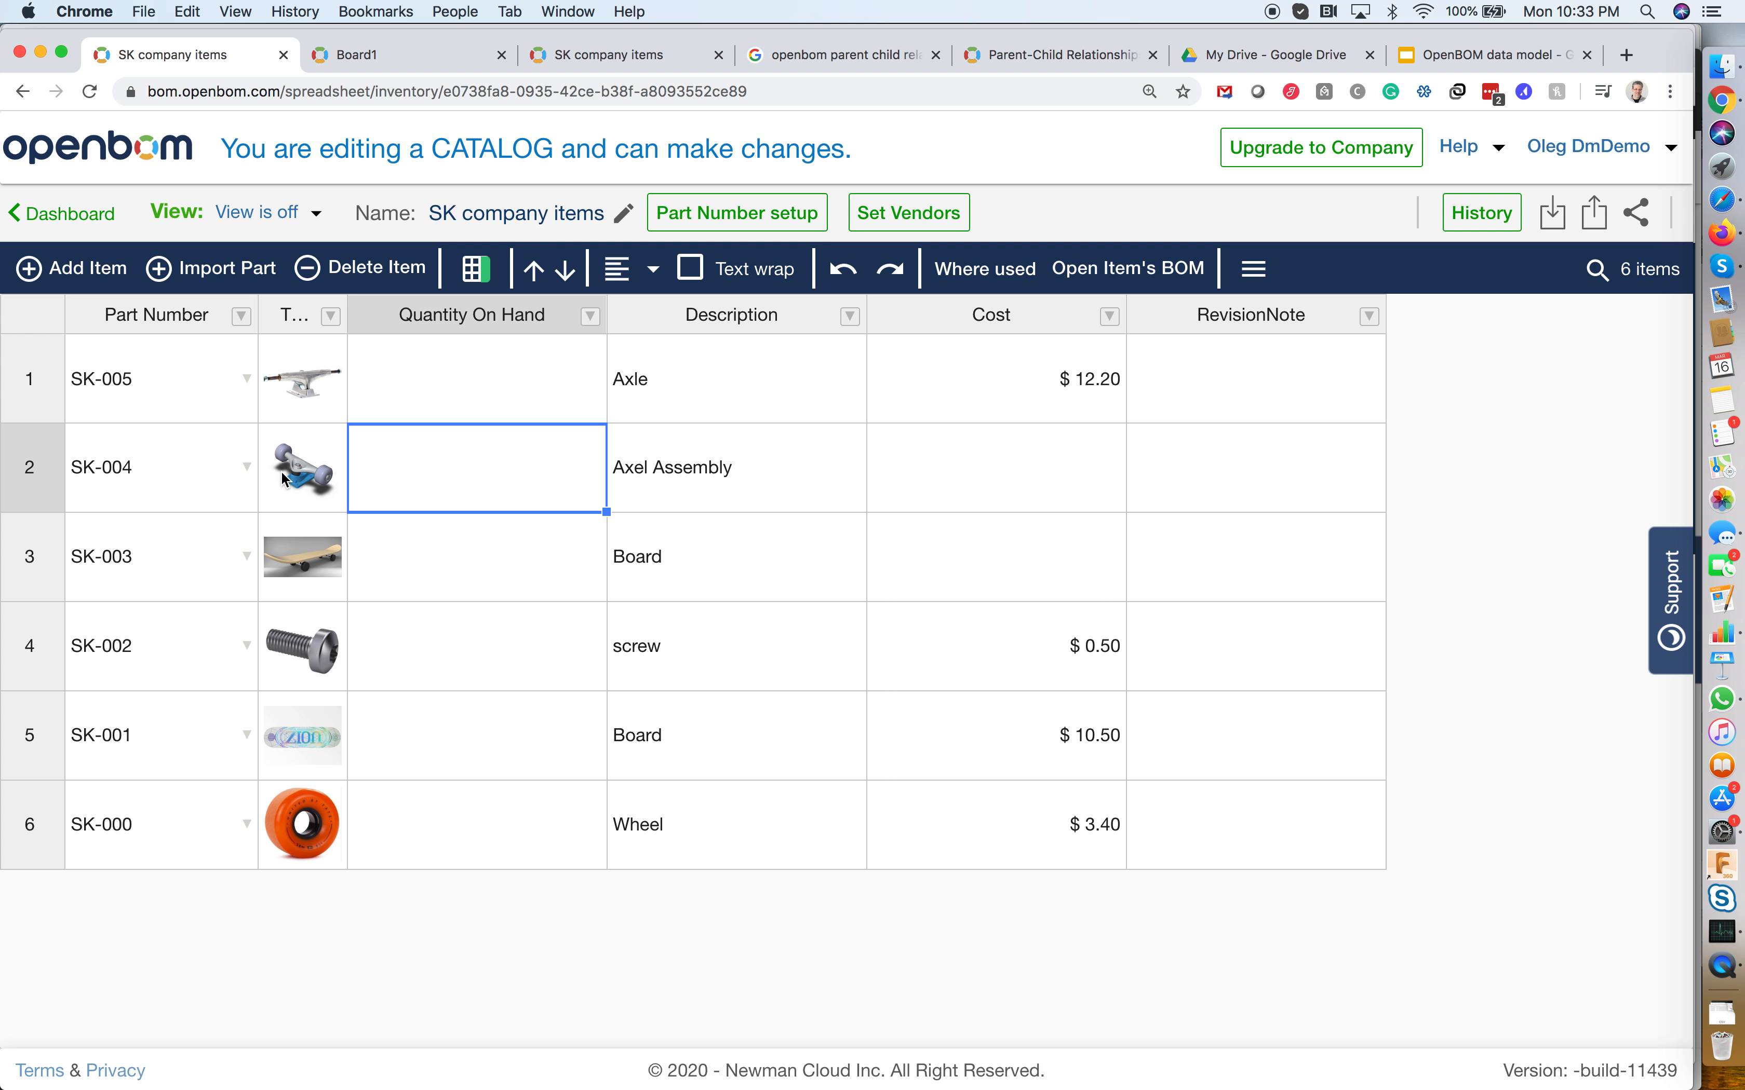
{"action": "left_click", "coordinate": [181, 471]}
{"action": "left_click", "coordinate": [1108, 273]}
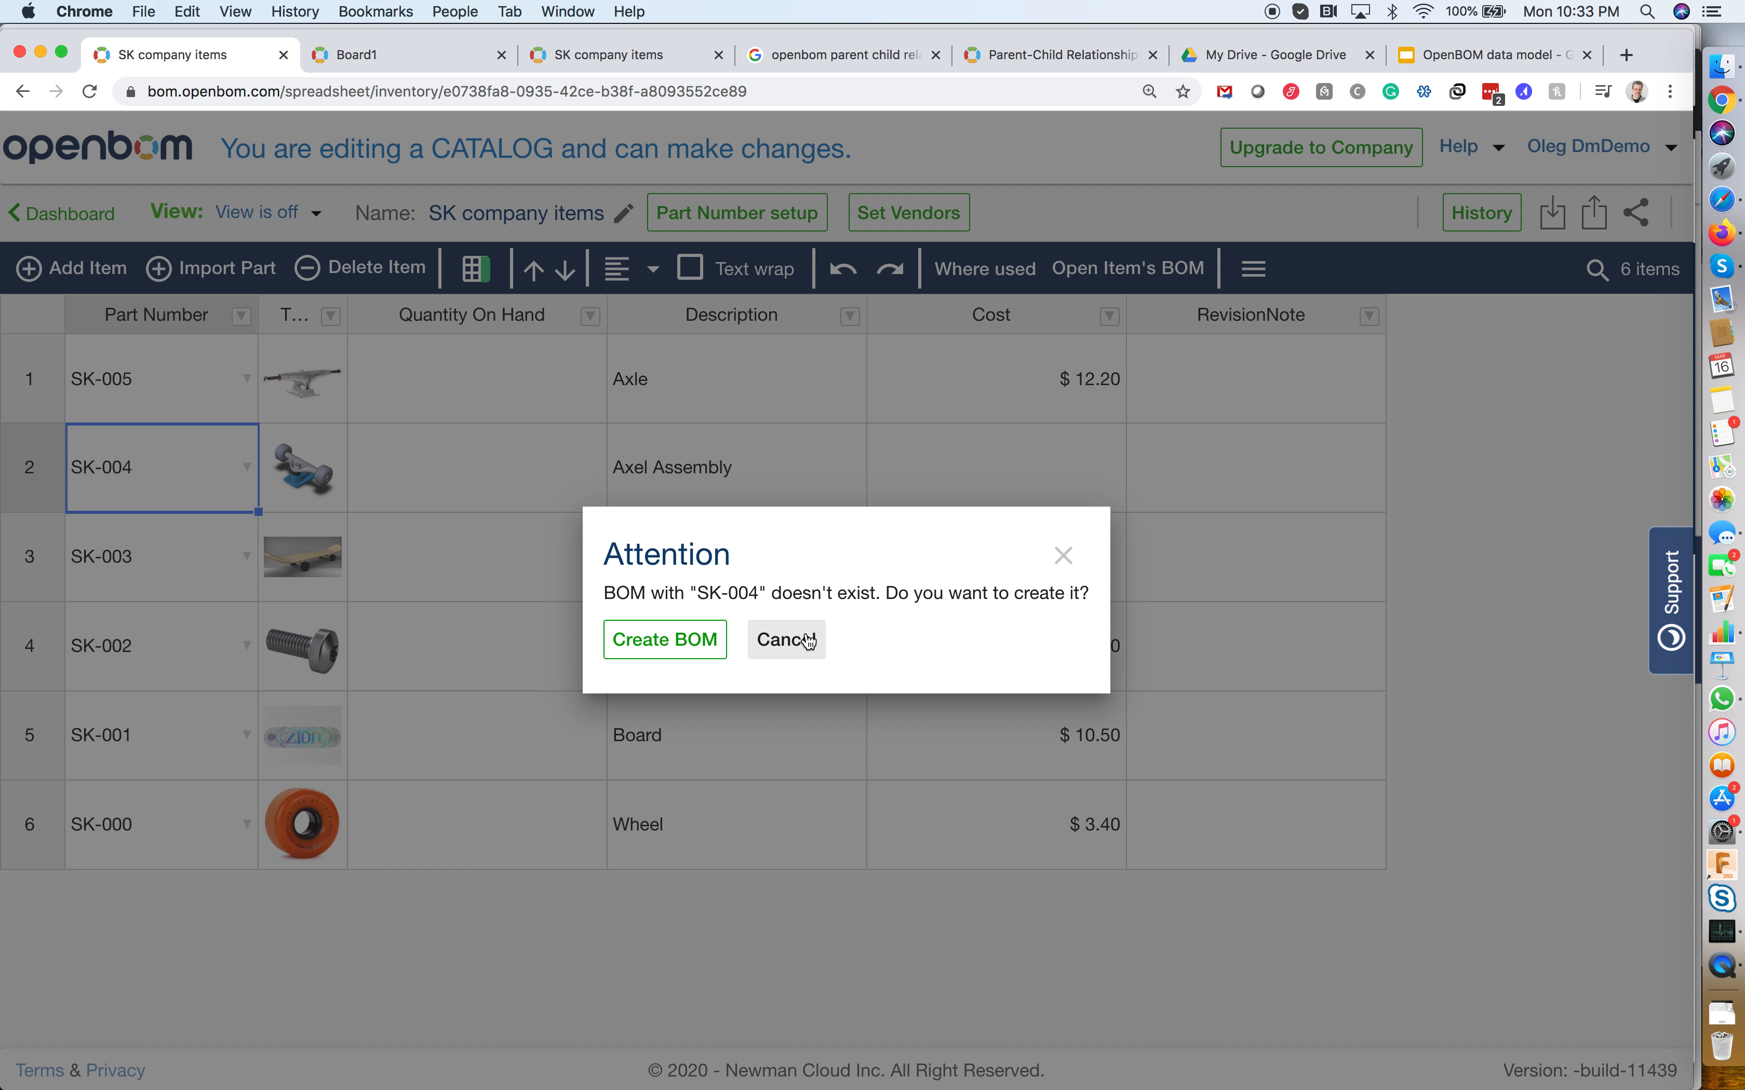
{"action": "left_click", "coordinate": [786, 640]}
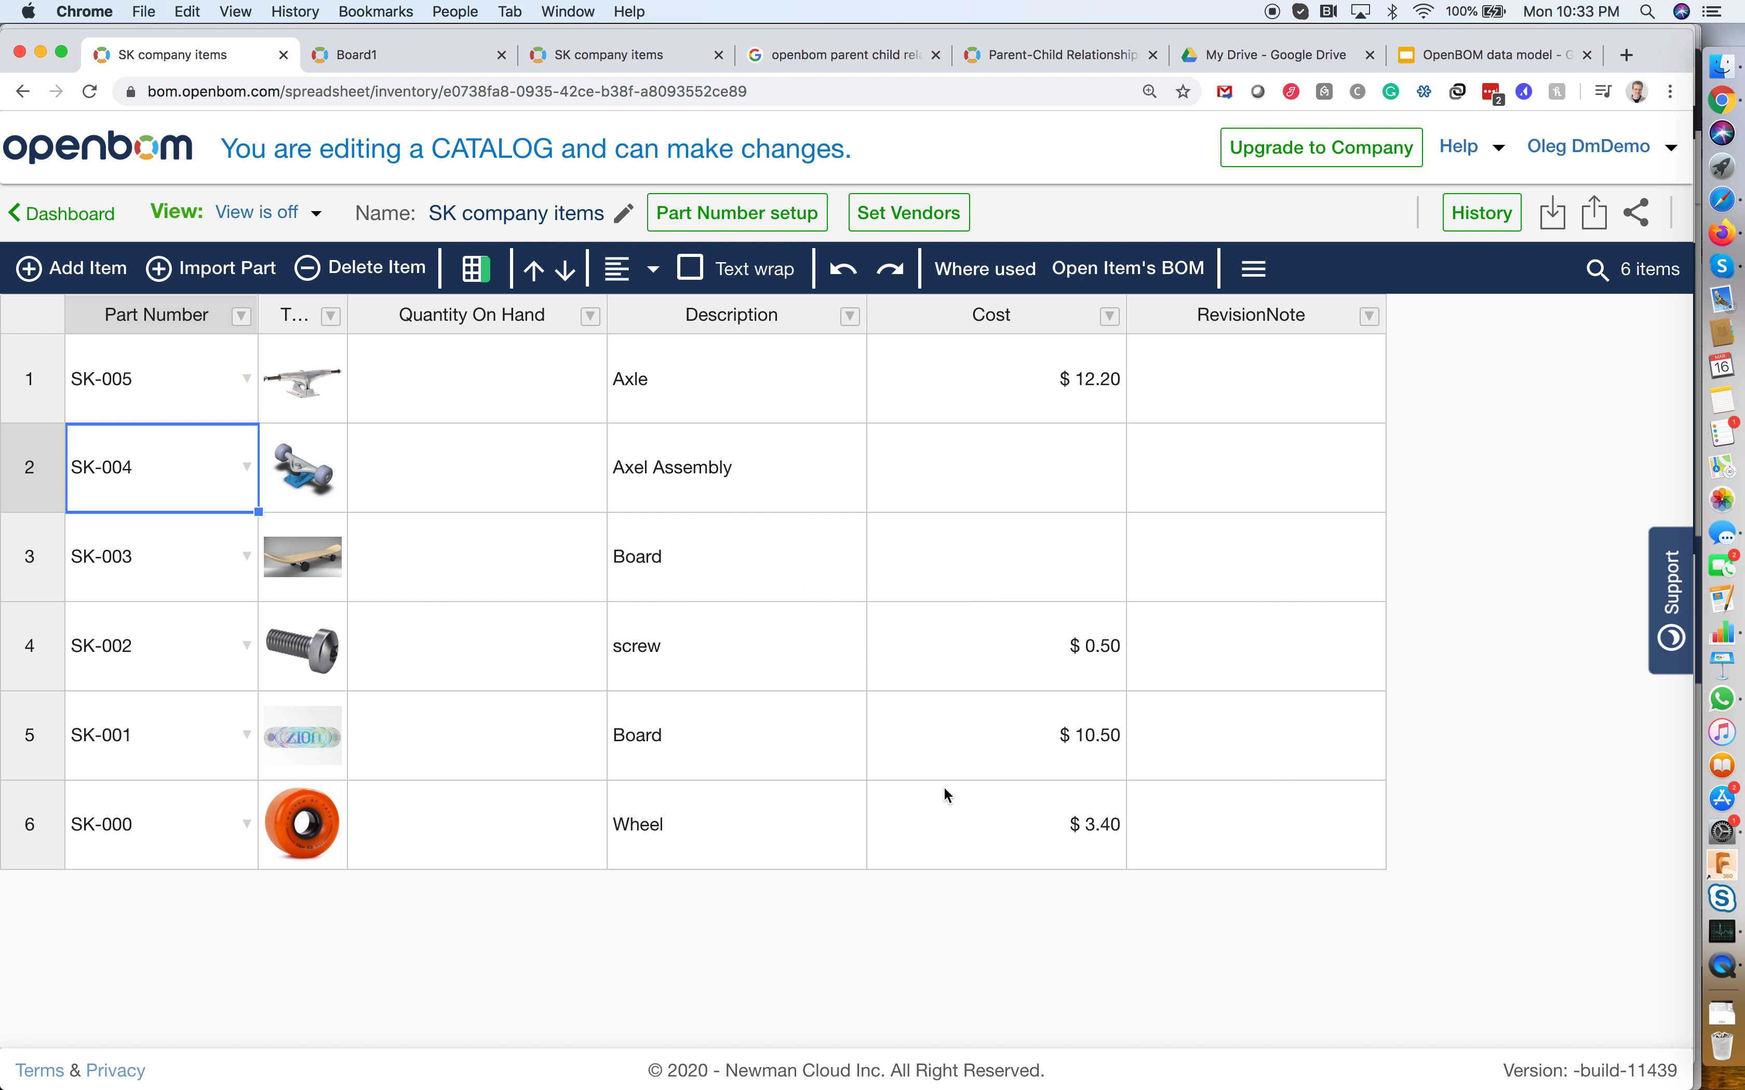
{"action": "left_click", "coordinate": [785, 621]}
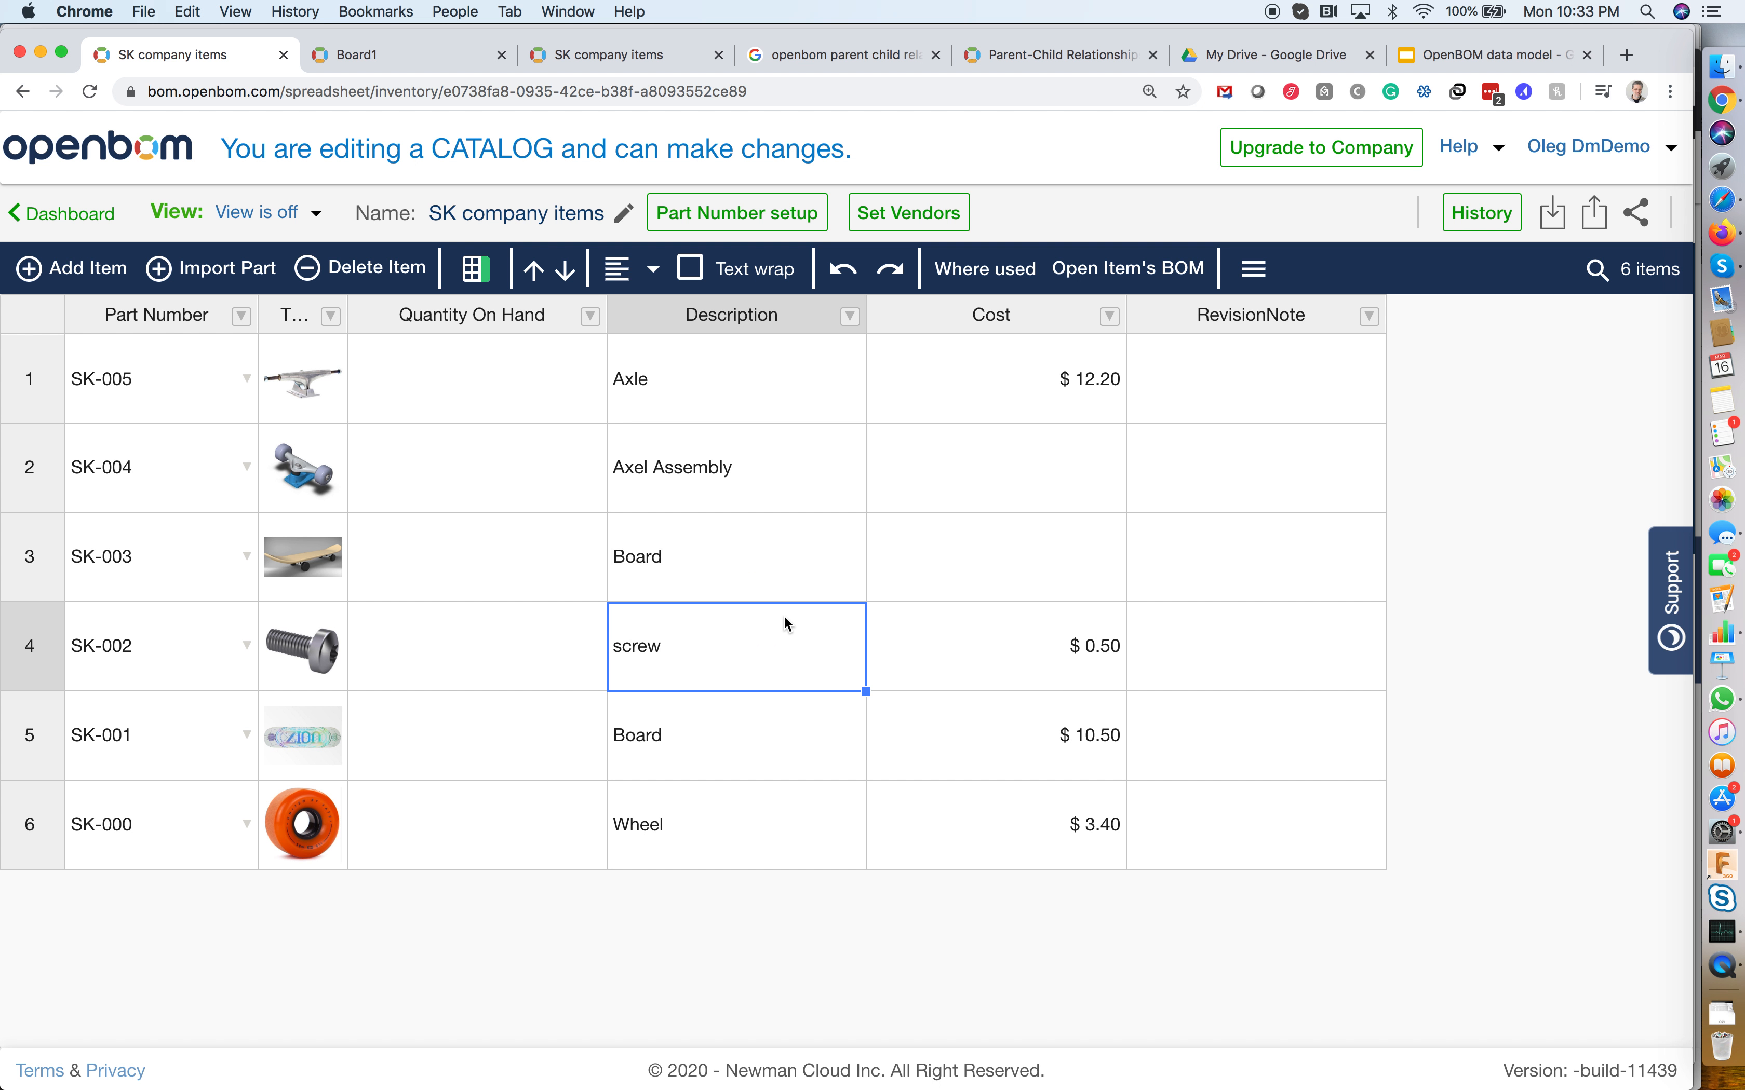
Return to the Skateboard 100 BOM and reload its page
{"action": "left_click", "coordinate": [381, 70]}
{"action": "left_click", "coordinate": [402, 492]}
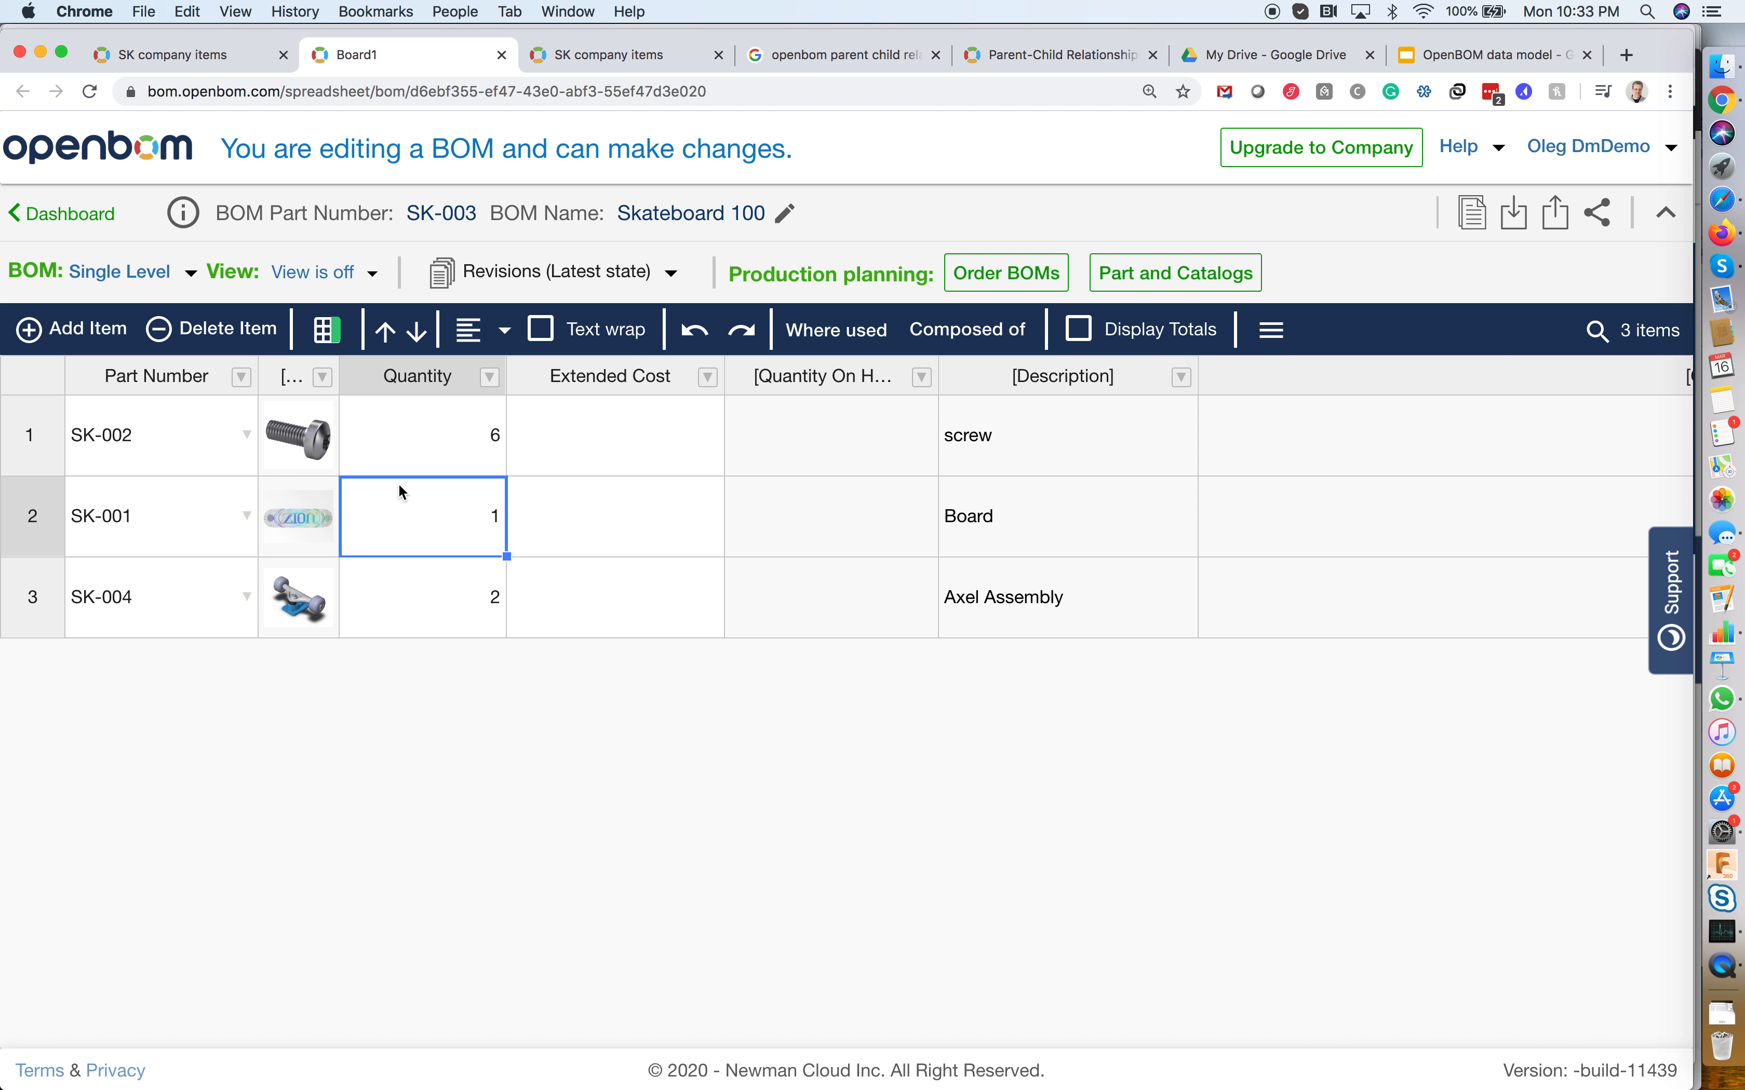
{"action": "key", "text": "super+r"}
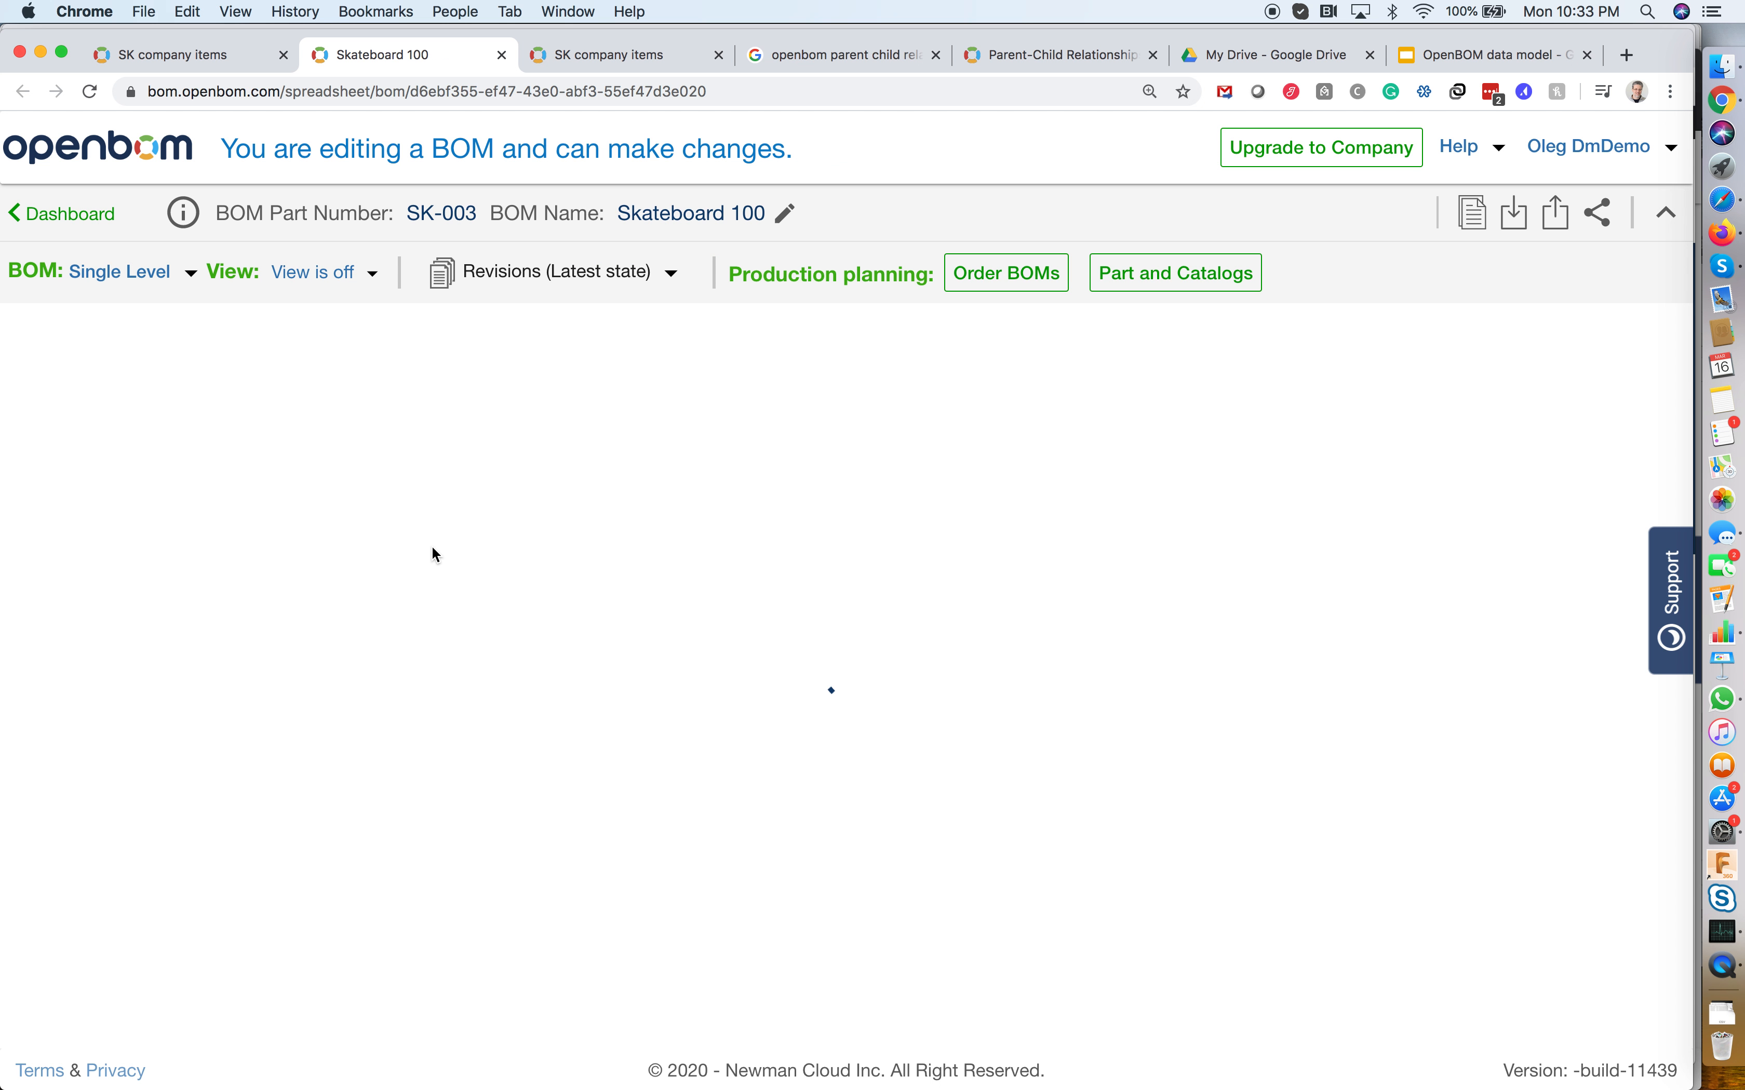
Insert a new row below SK-004 in the Skateboard 100 BOM and fill it with catalog item SK-005, the axle
{"action": "left_click", "coordinate": [425, 502]}
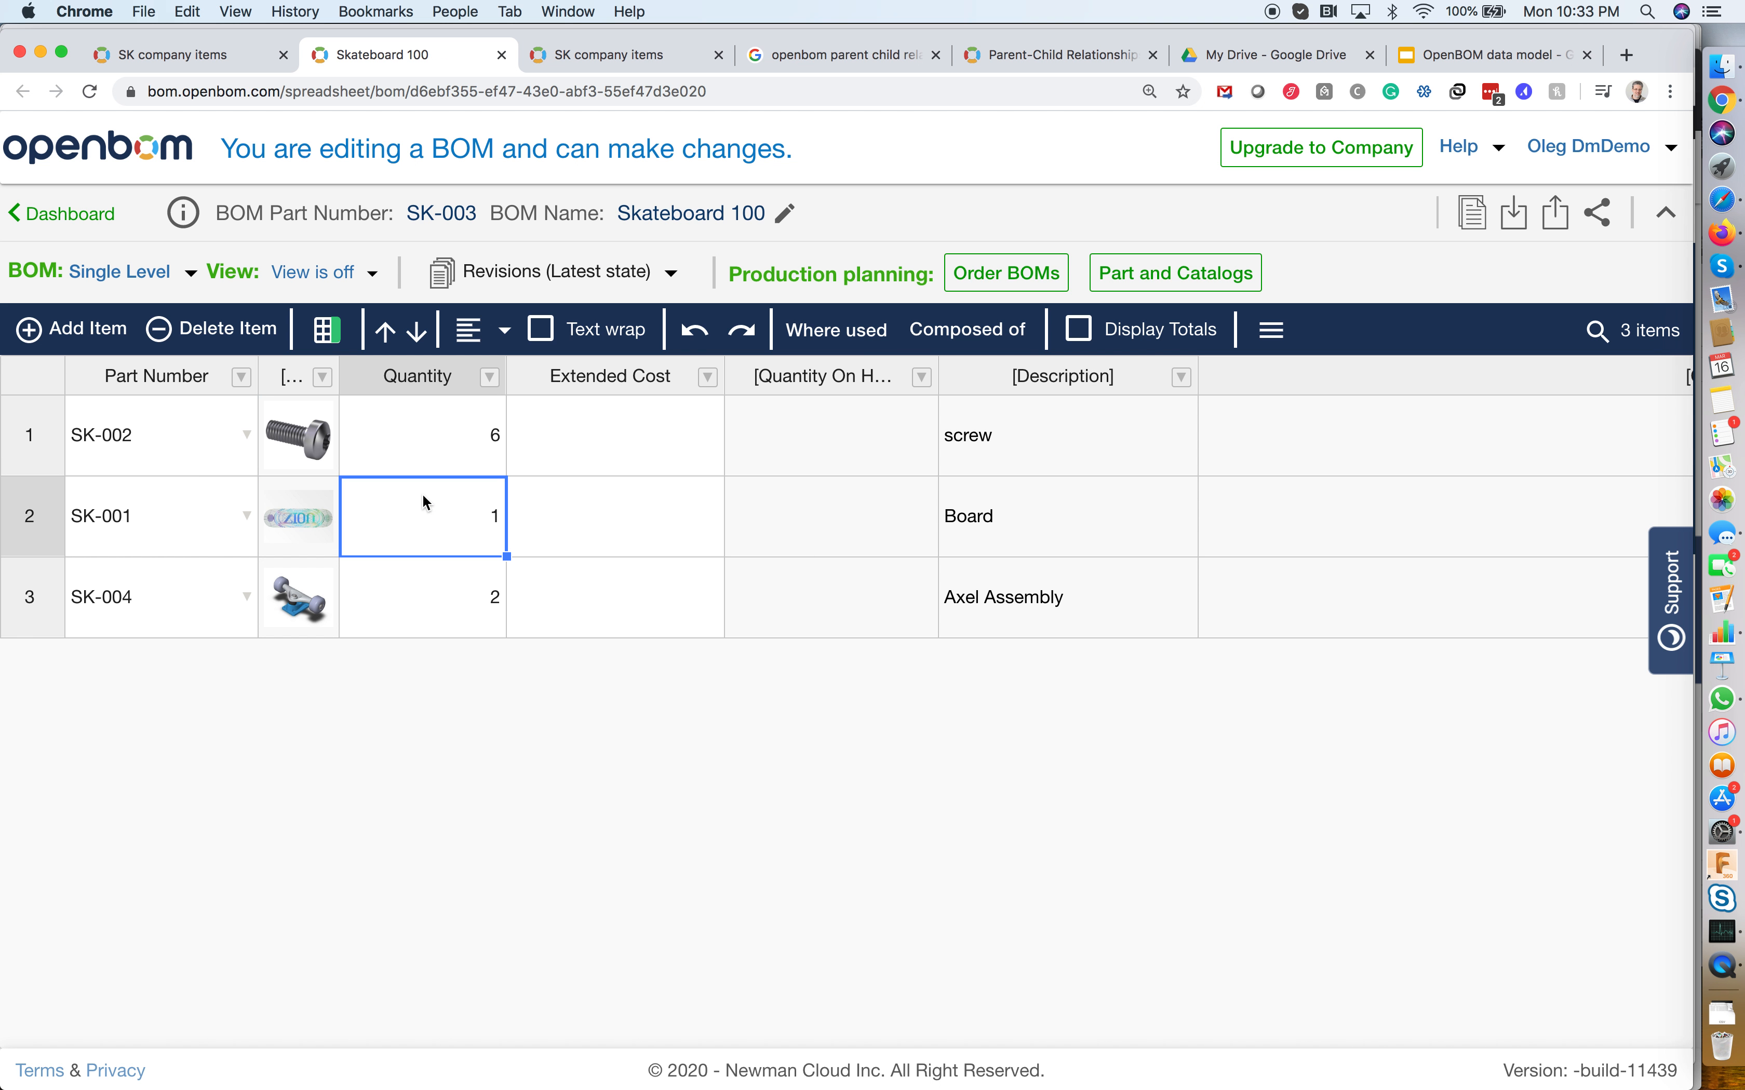
{"action": "left_click", "coordinate": [383, 617]}
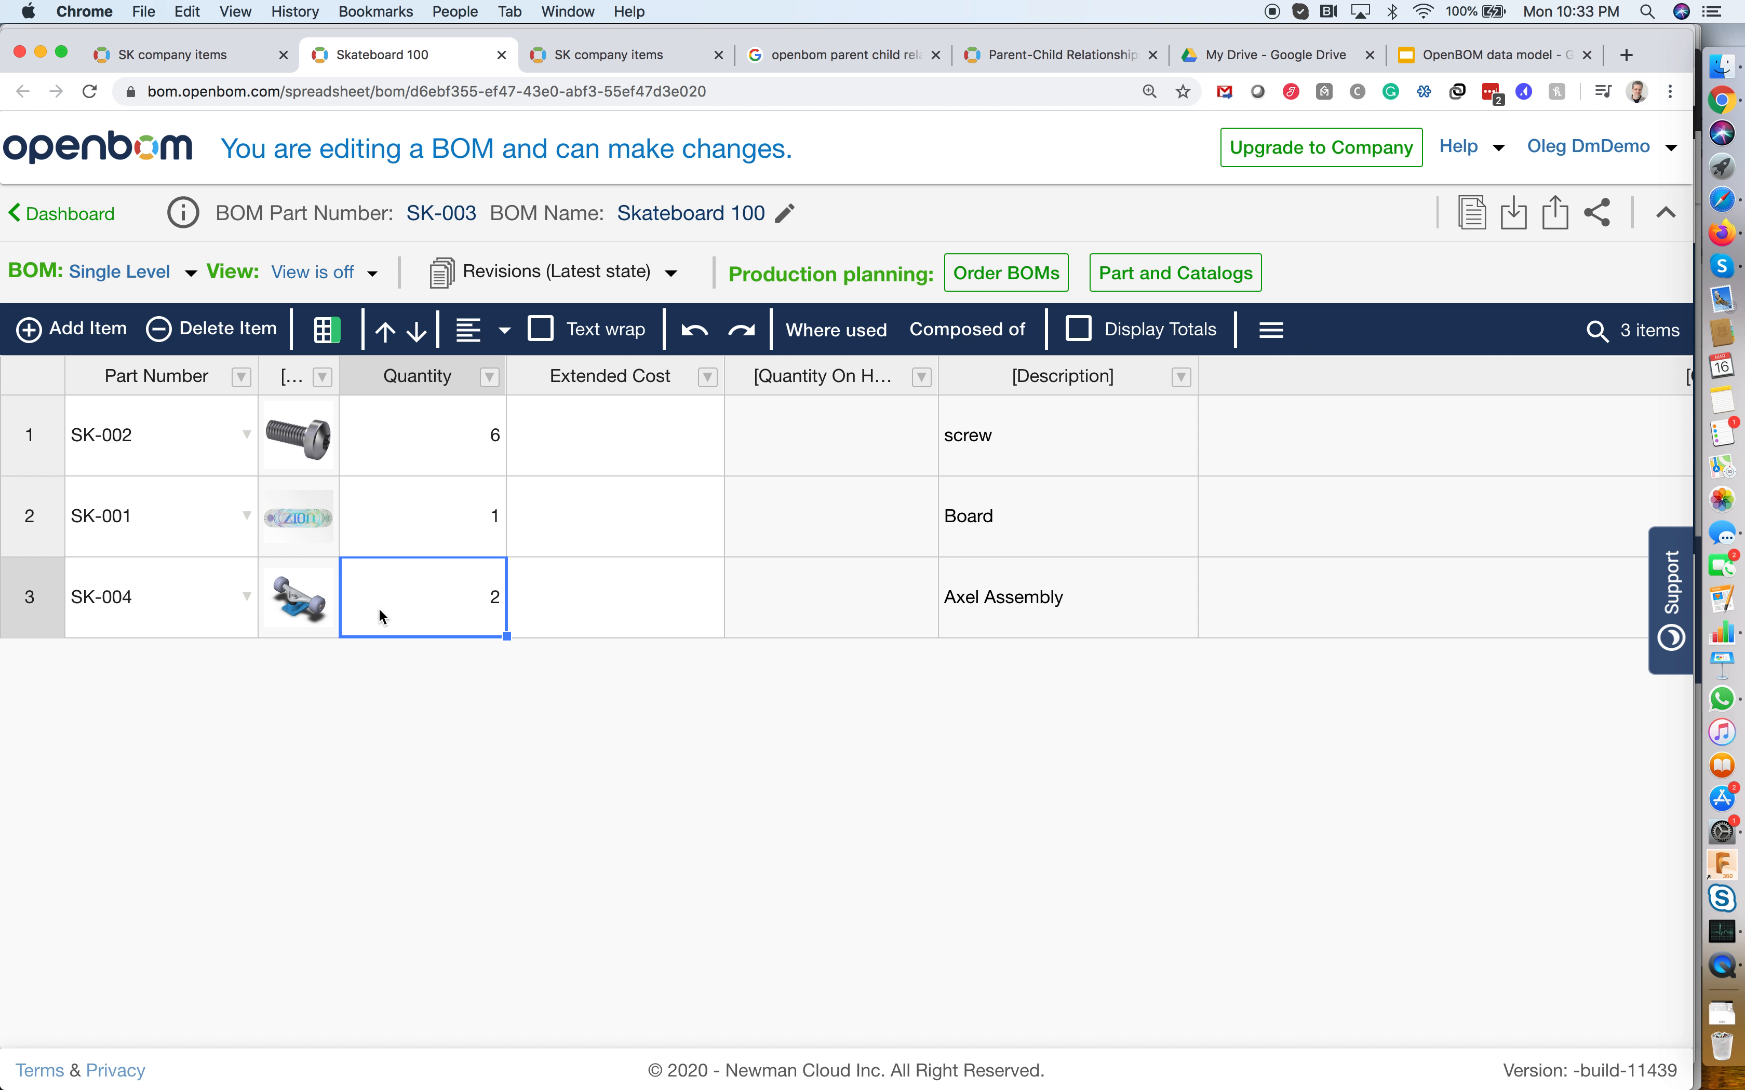
{"action": "left_click", "coordinate": [189, 625]}
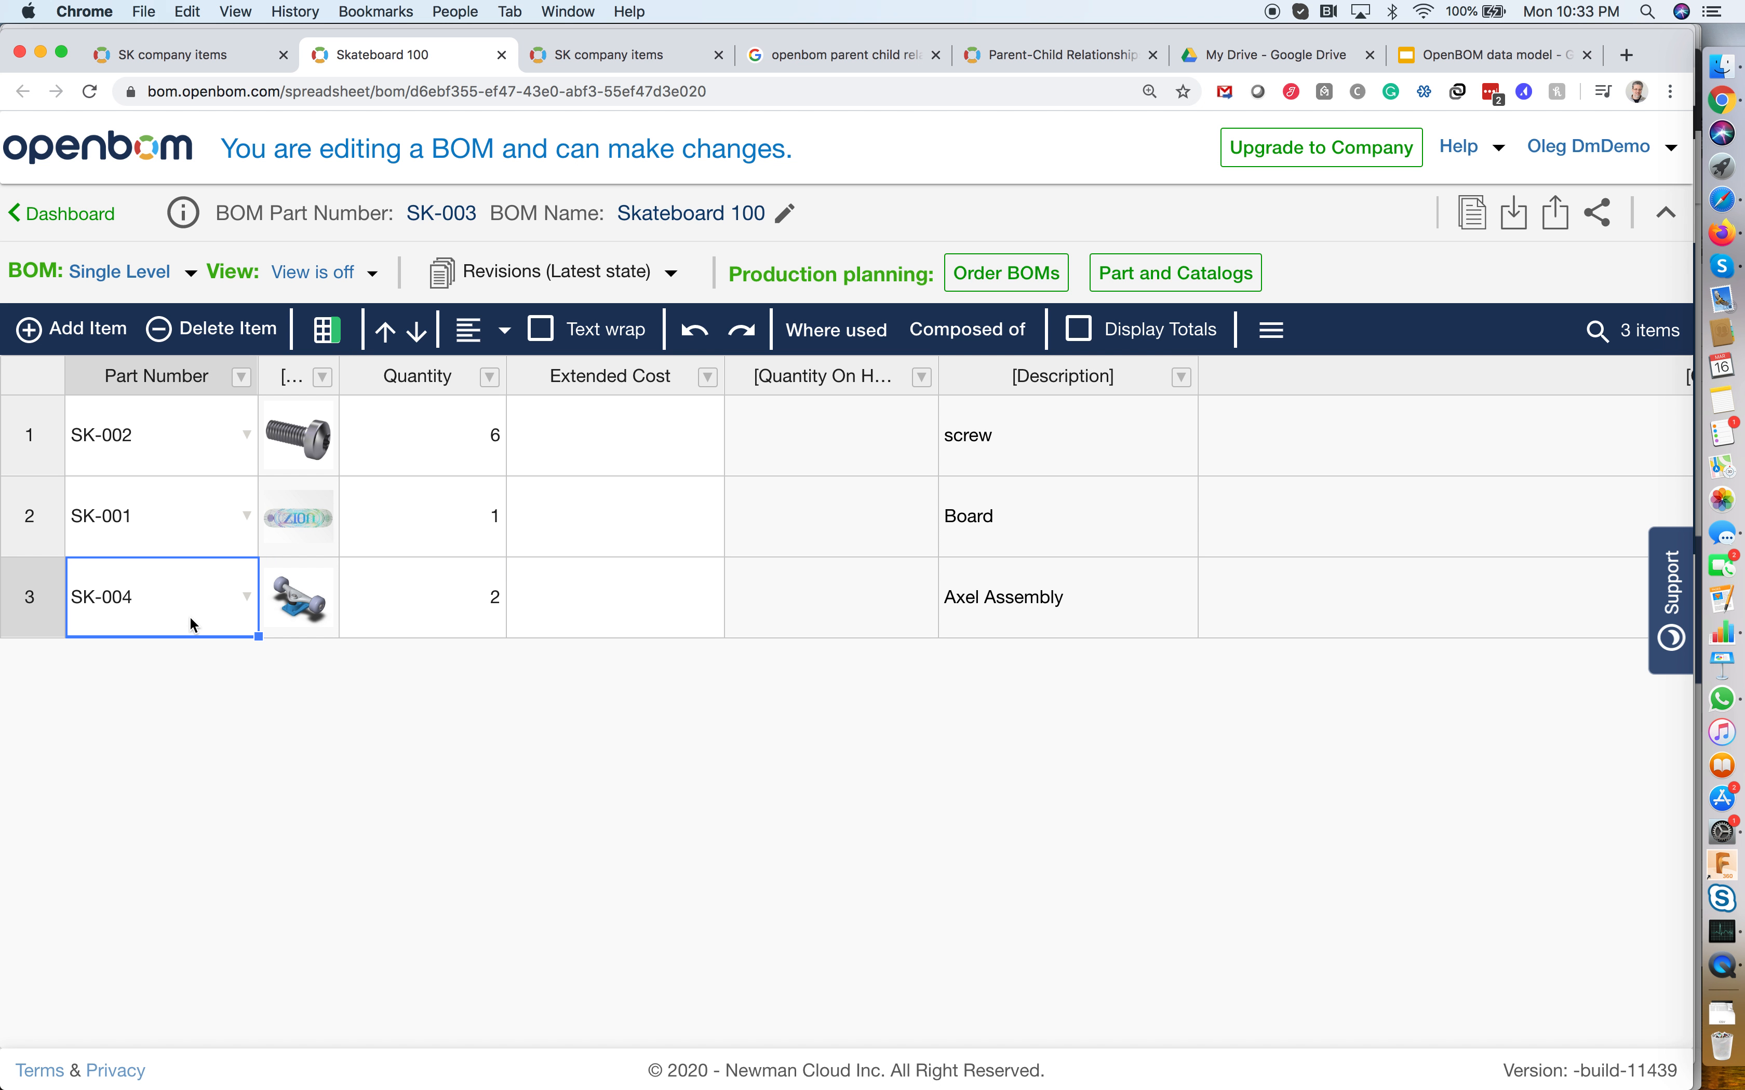
{"action": "right_click", "coordinate": [198, 610]}
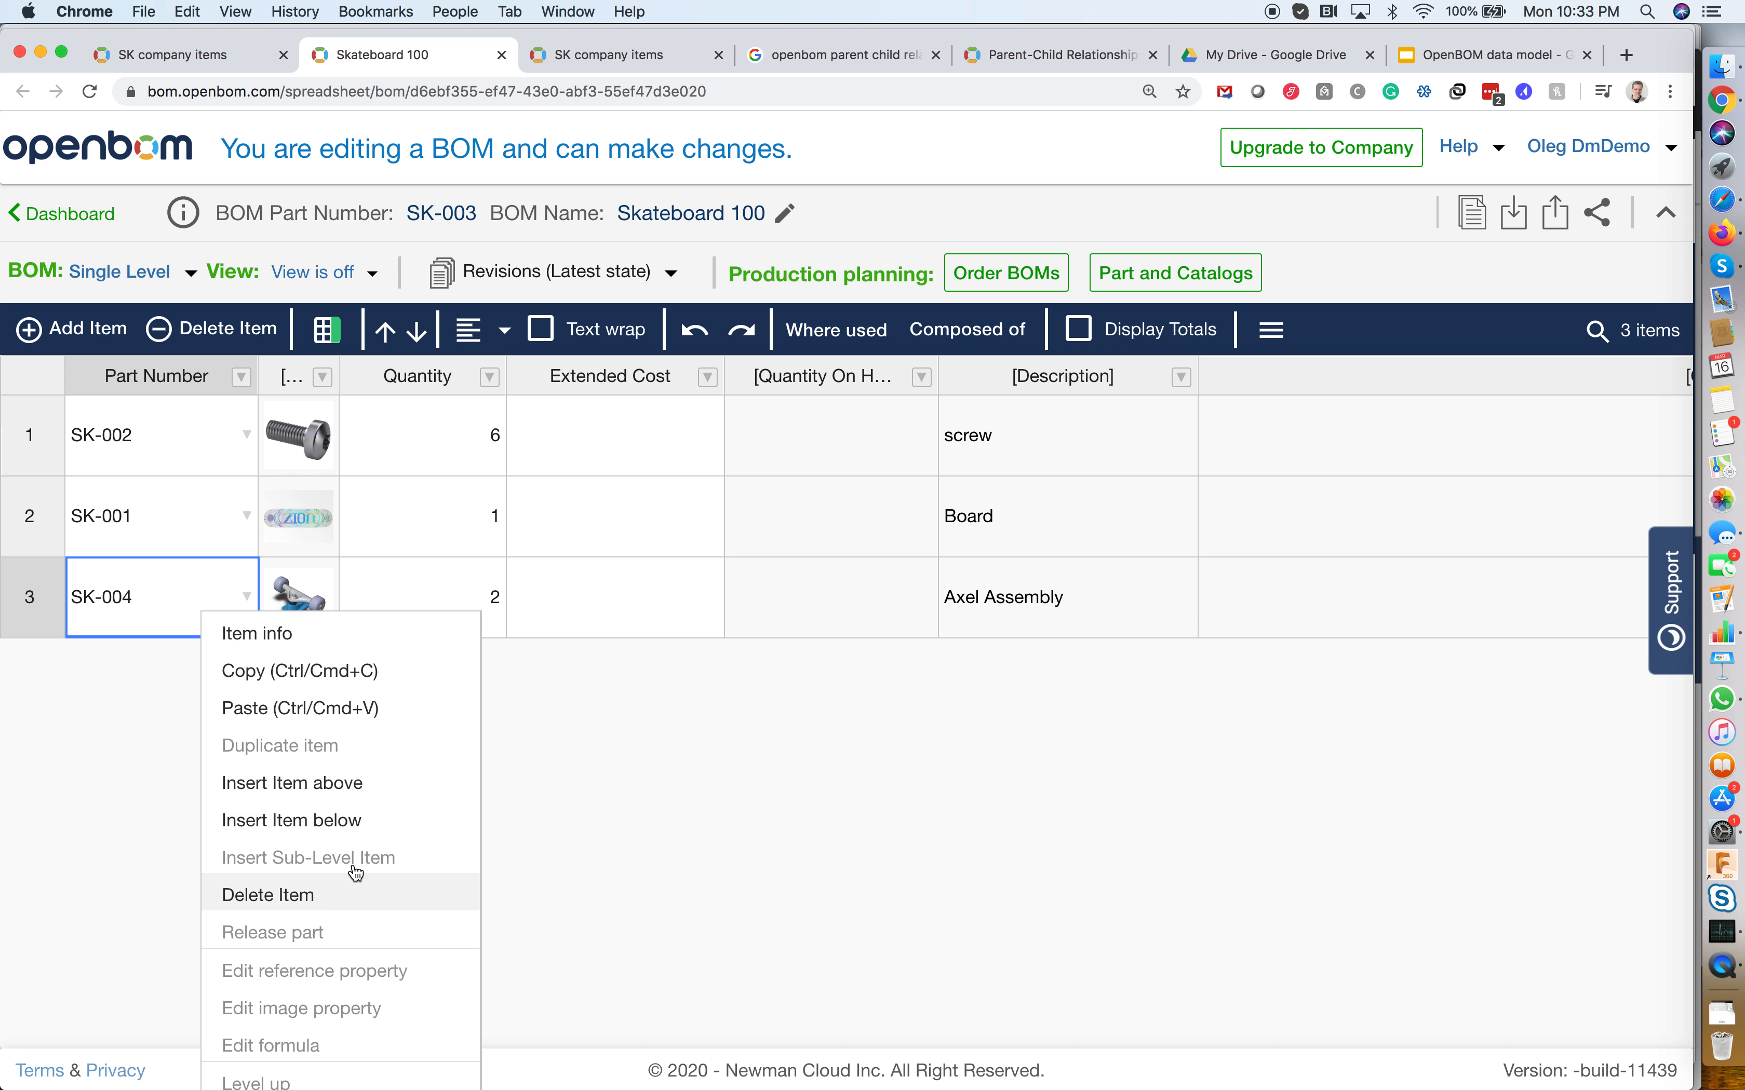
{"action": "left_click", "coordinate": [345, 830]}
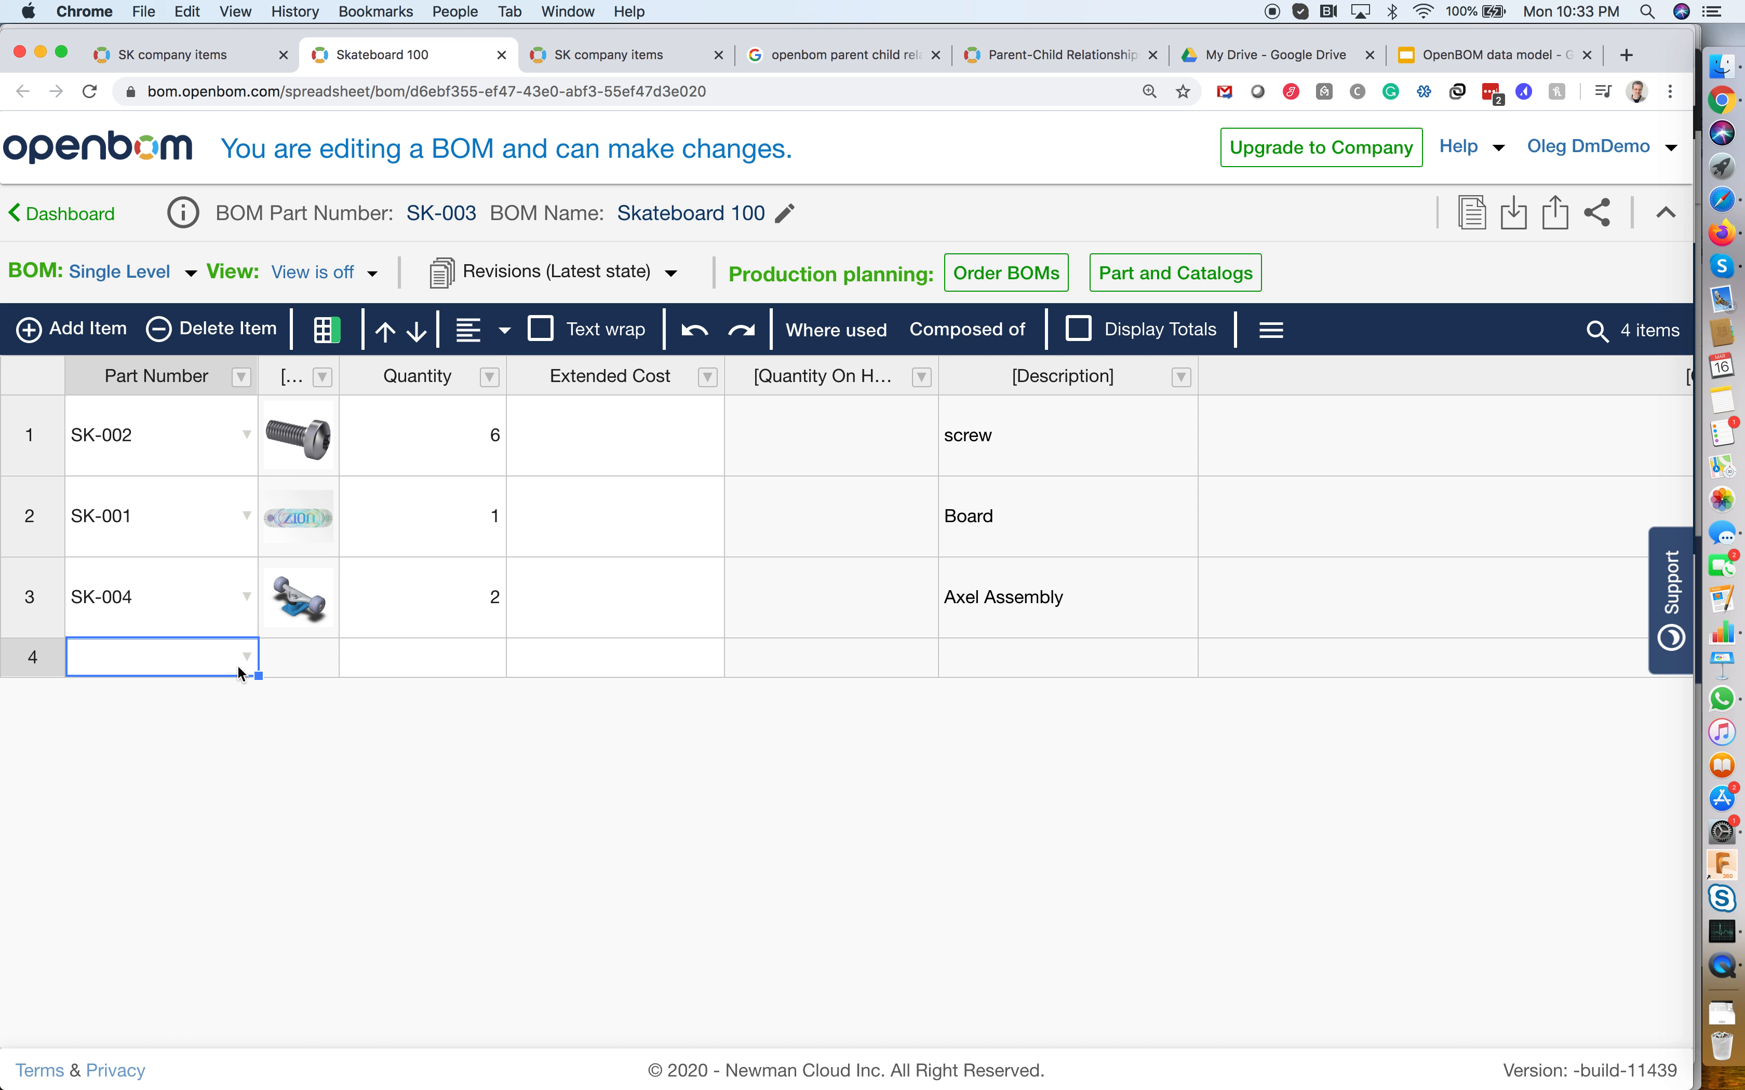
{"action": "left_click", "coordinate": [247, 659]}
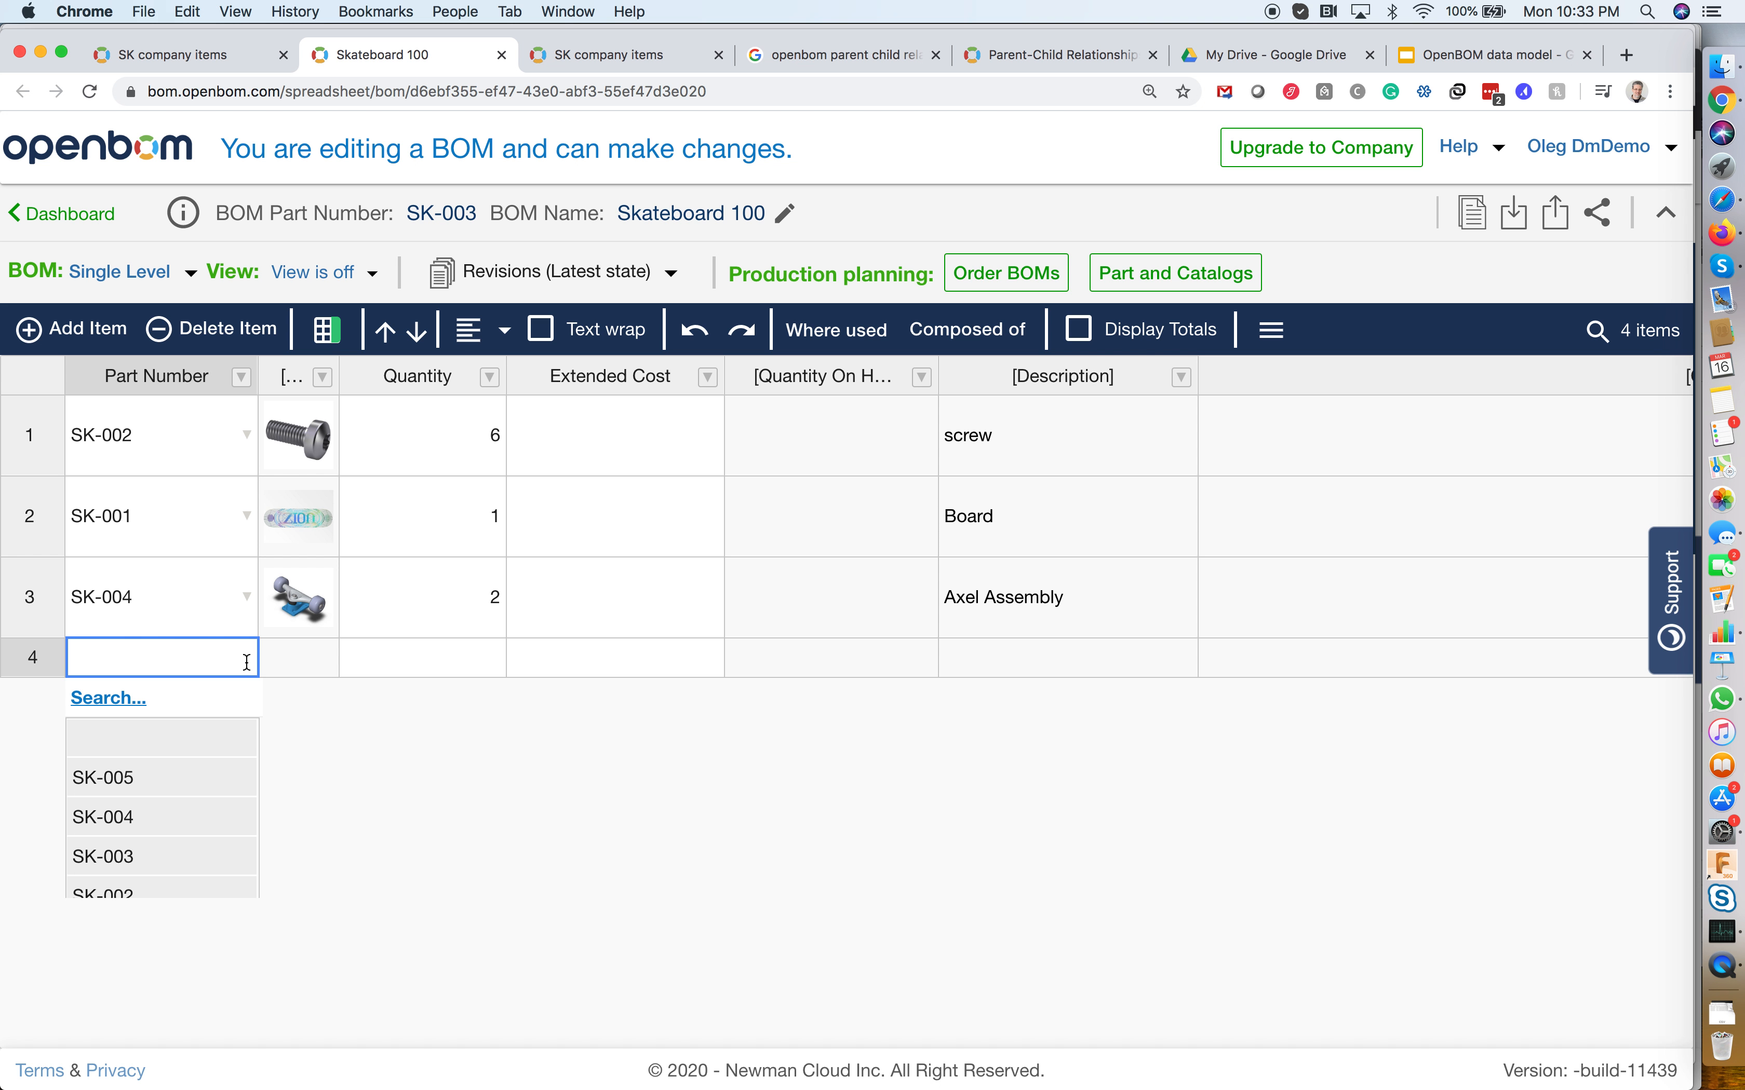
{"action": "left_click", "coordinate": [115, 701]}
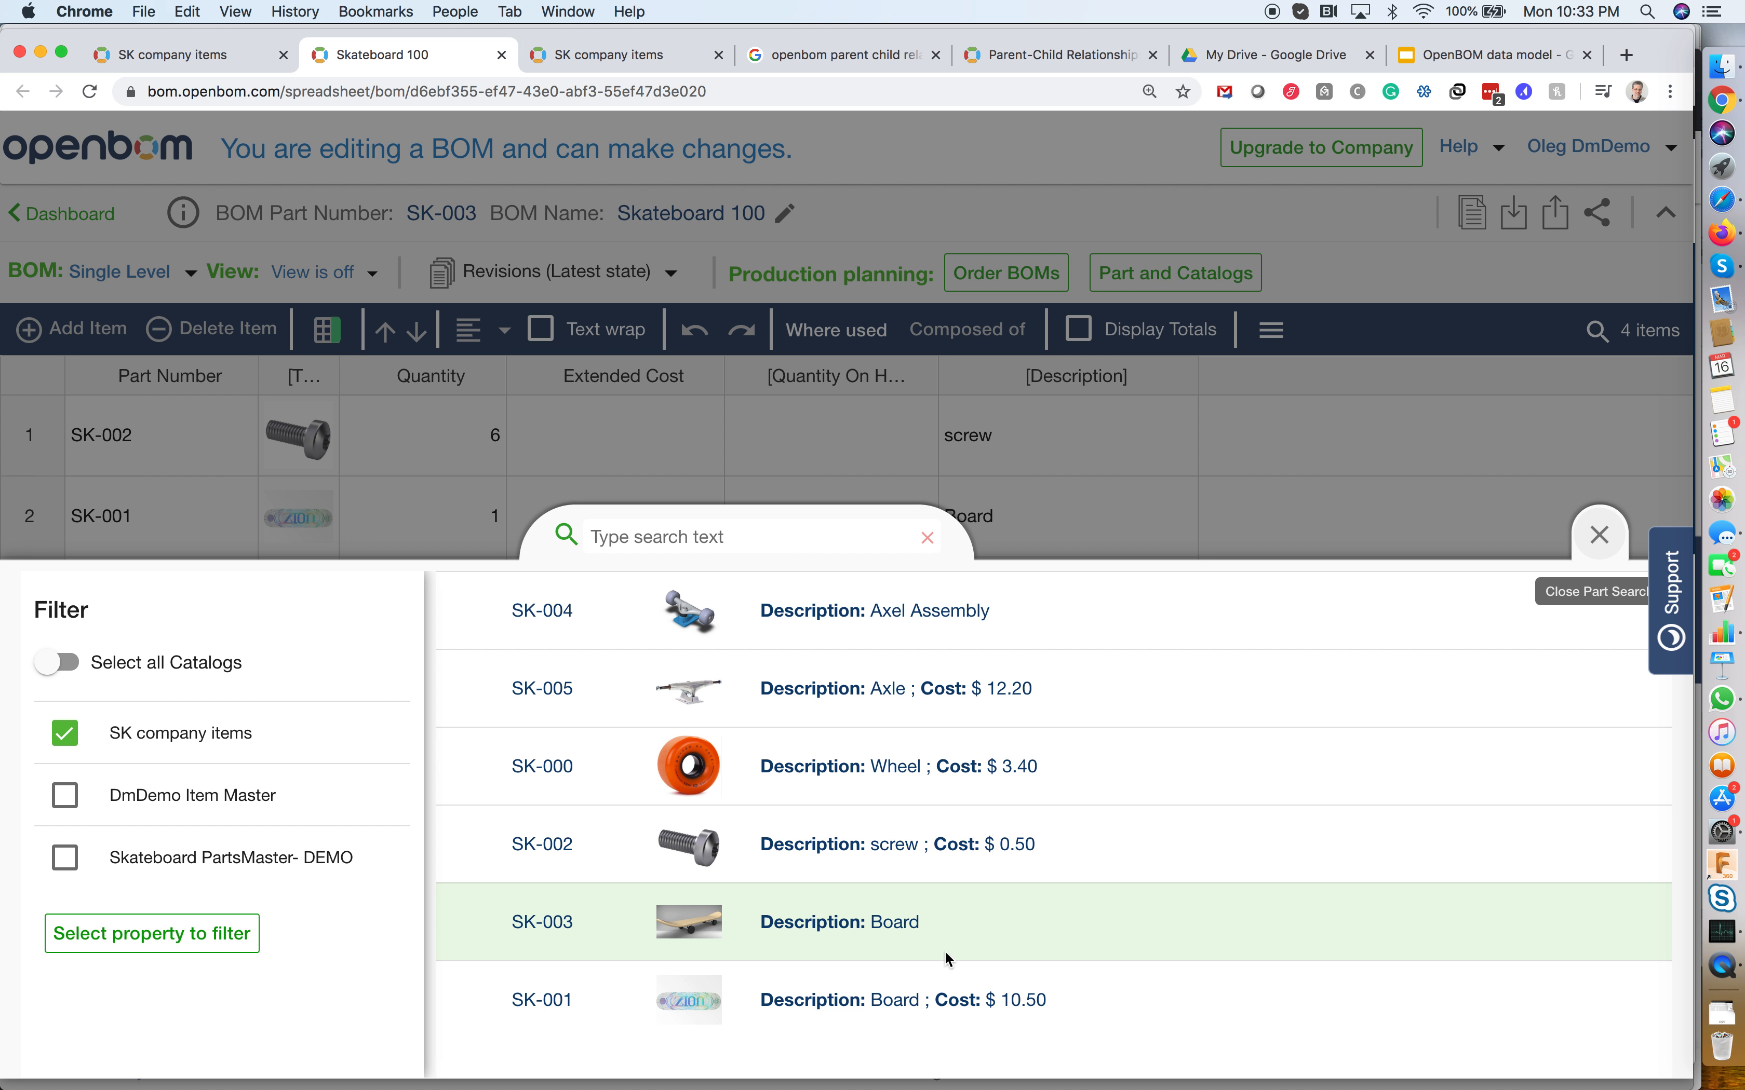
{"action": "left_click", "coordinate": [859, 700]}
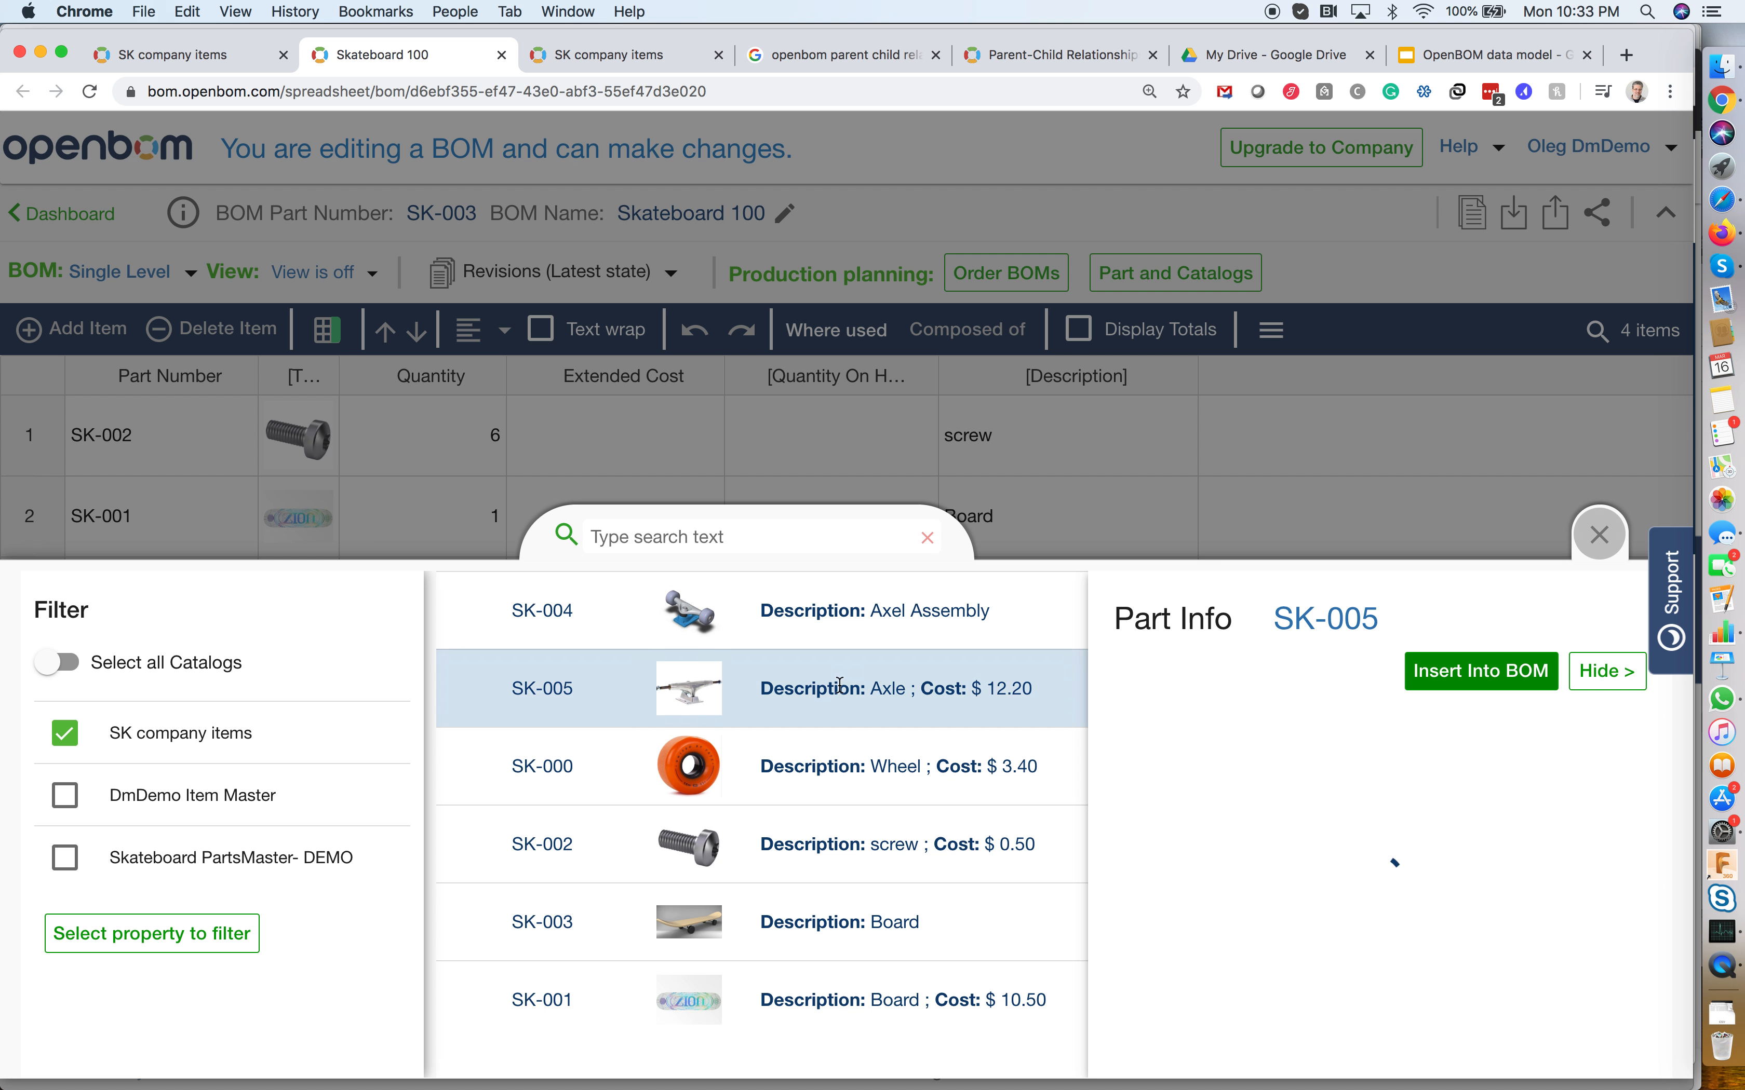
{"action": "left_click", "coordinate": [1464, 685]}
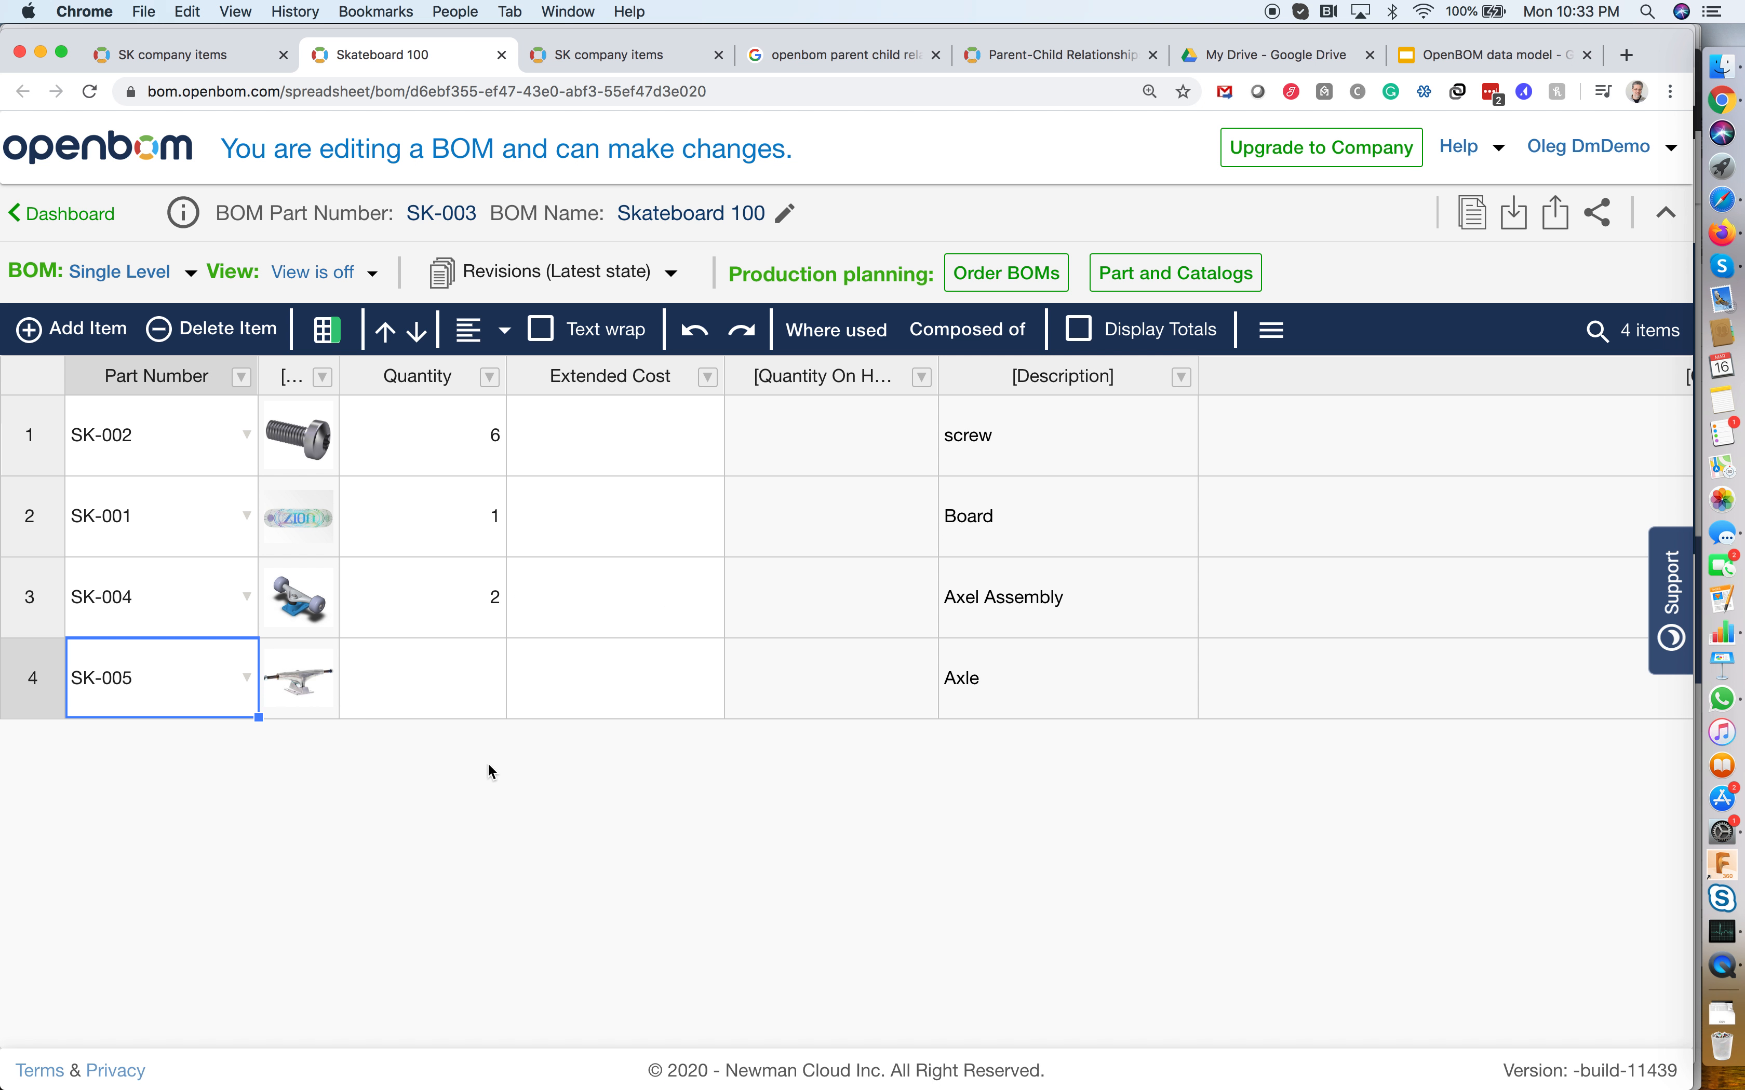
Enter 2 as the quantity of SK-005
{"action": "left_click", "coordinate": [430, 679]}
{"action": "double_click", "coordinate": [429, 674]}
{"action": "type", "text": "2"}
{"action": "left_click", "coordinate": [554, 716]}
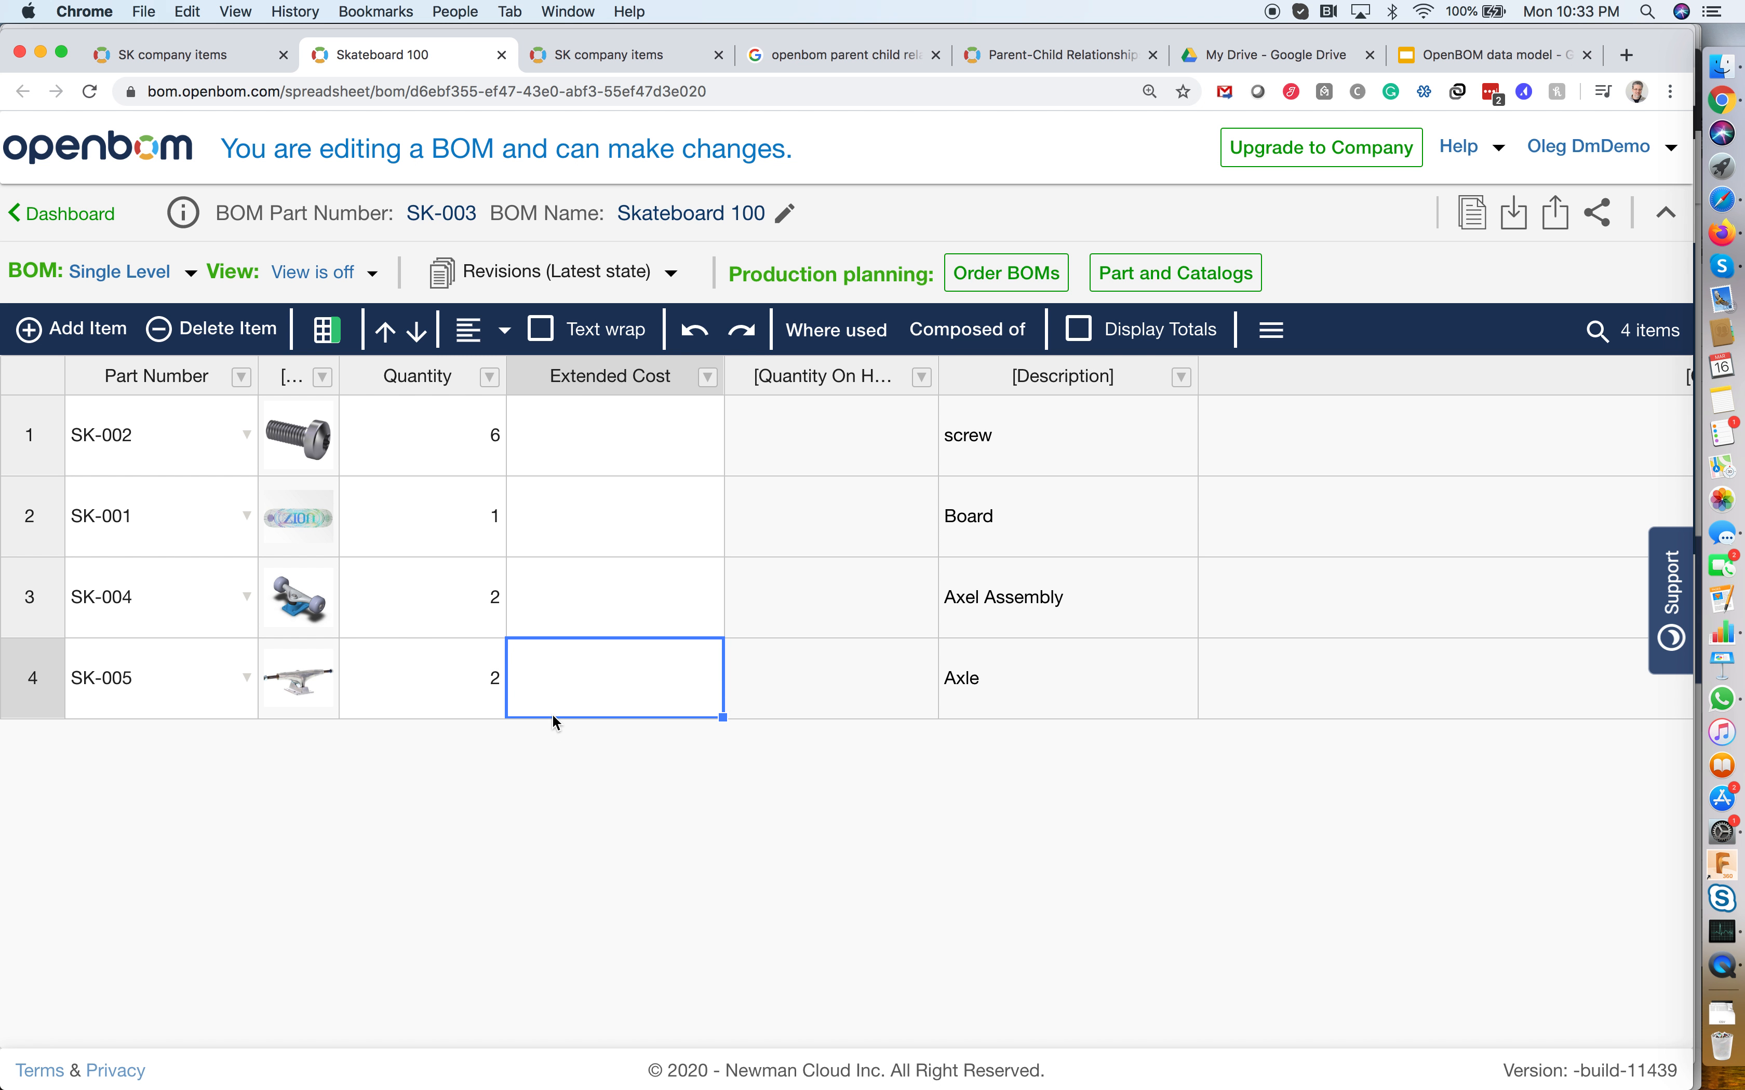
Set the quantity of SK-005 to 1
{"action": "left_click", "coordinate": [493, 686]}
{"action": "type", "text": "1"}
{"action": "key", "text": "Tab"}
{"action": "left_click", "coordinate": [154, 691]}
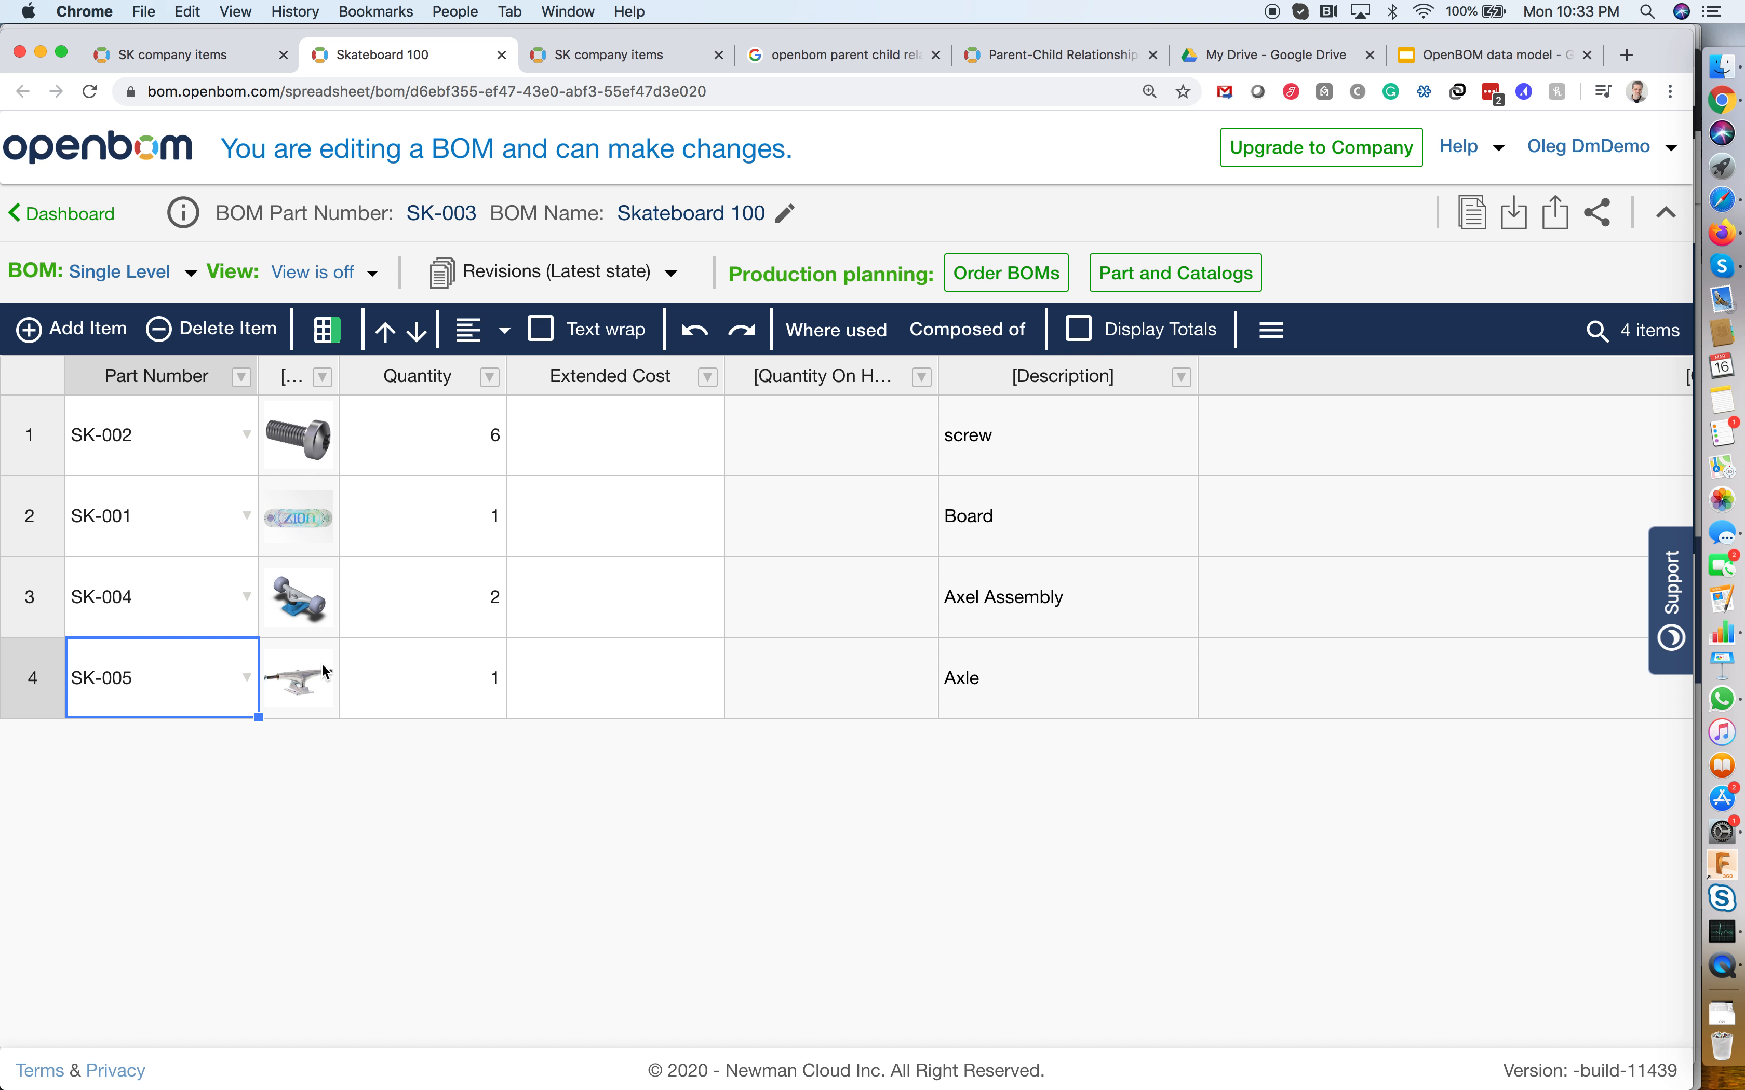
{"action": "left_click", "coordinate": [410, 685]}
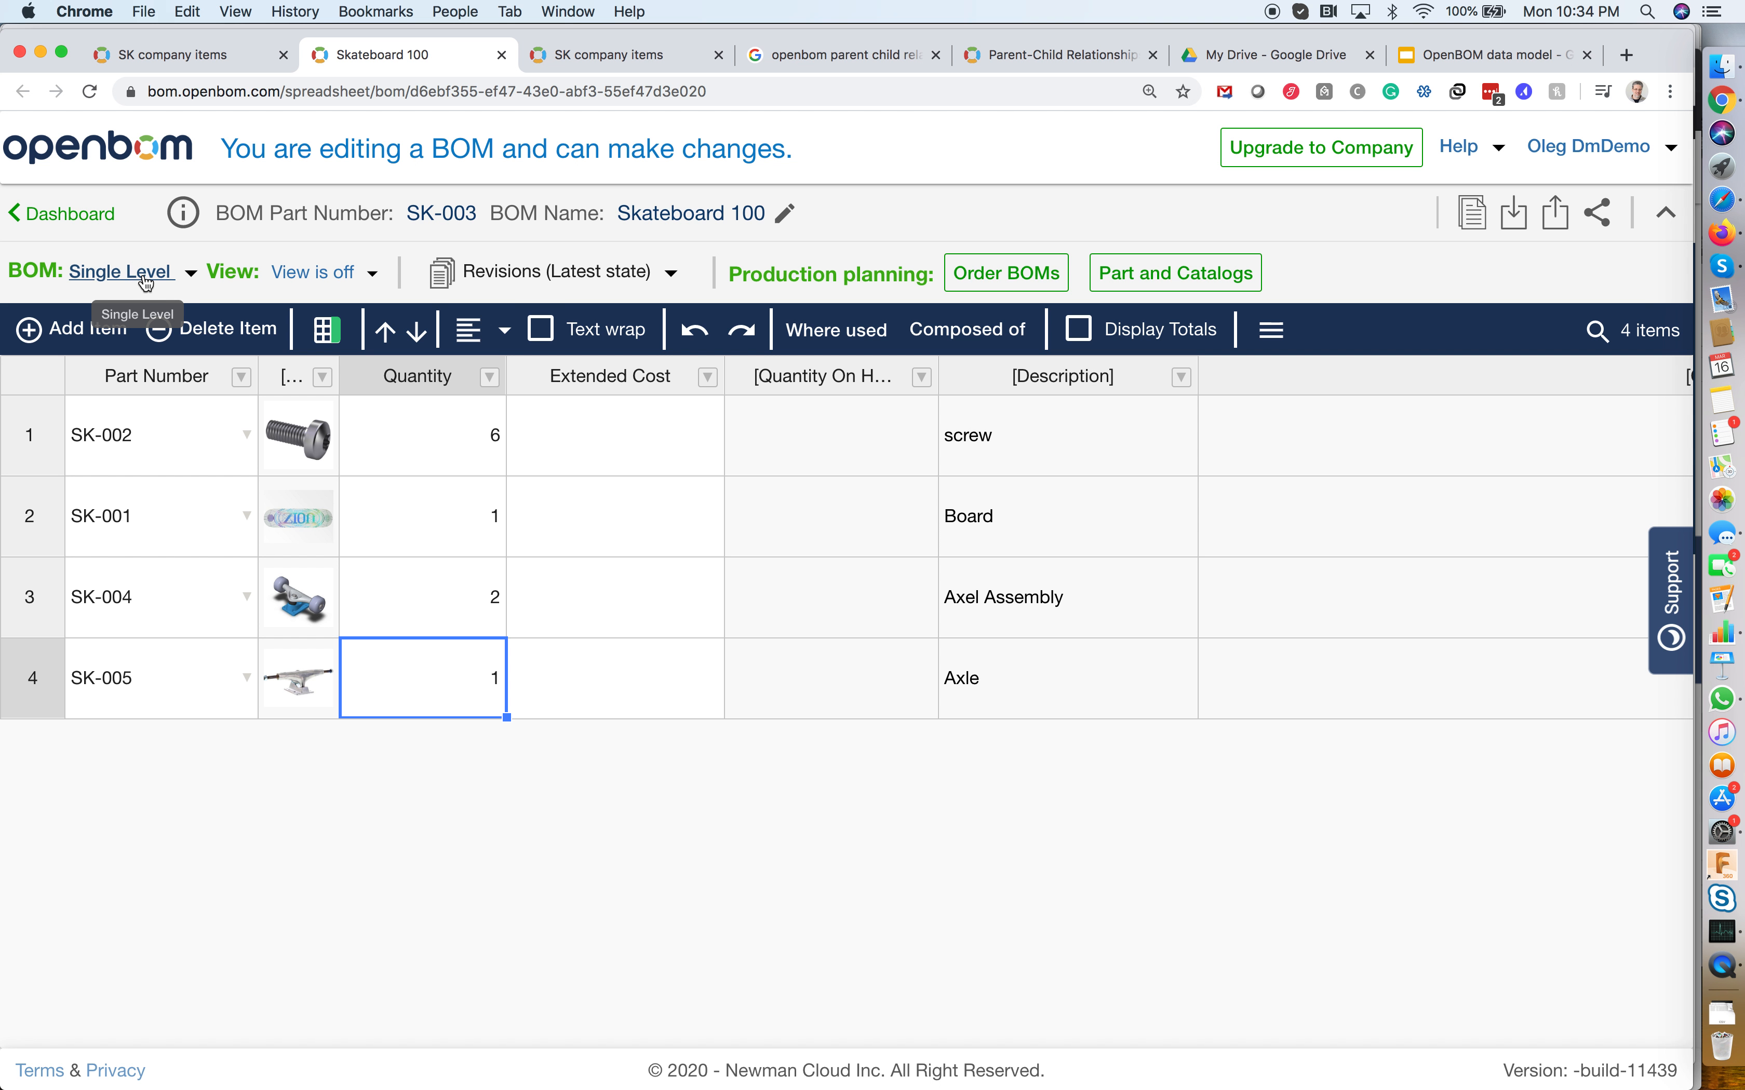
Switch the Skateboard 100 BOM to the Multi-Level view
{"action": "left_click", "coordinate": [170, 281]}
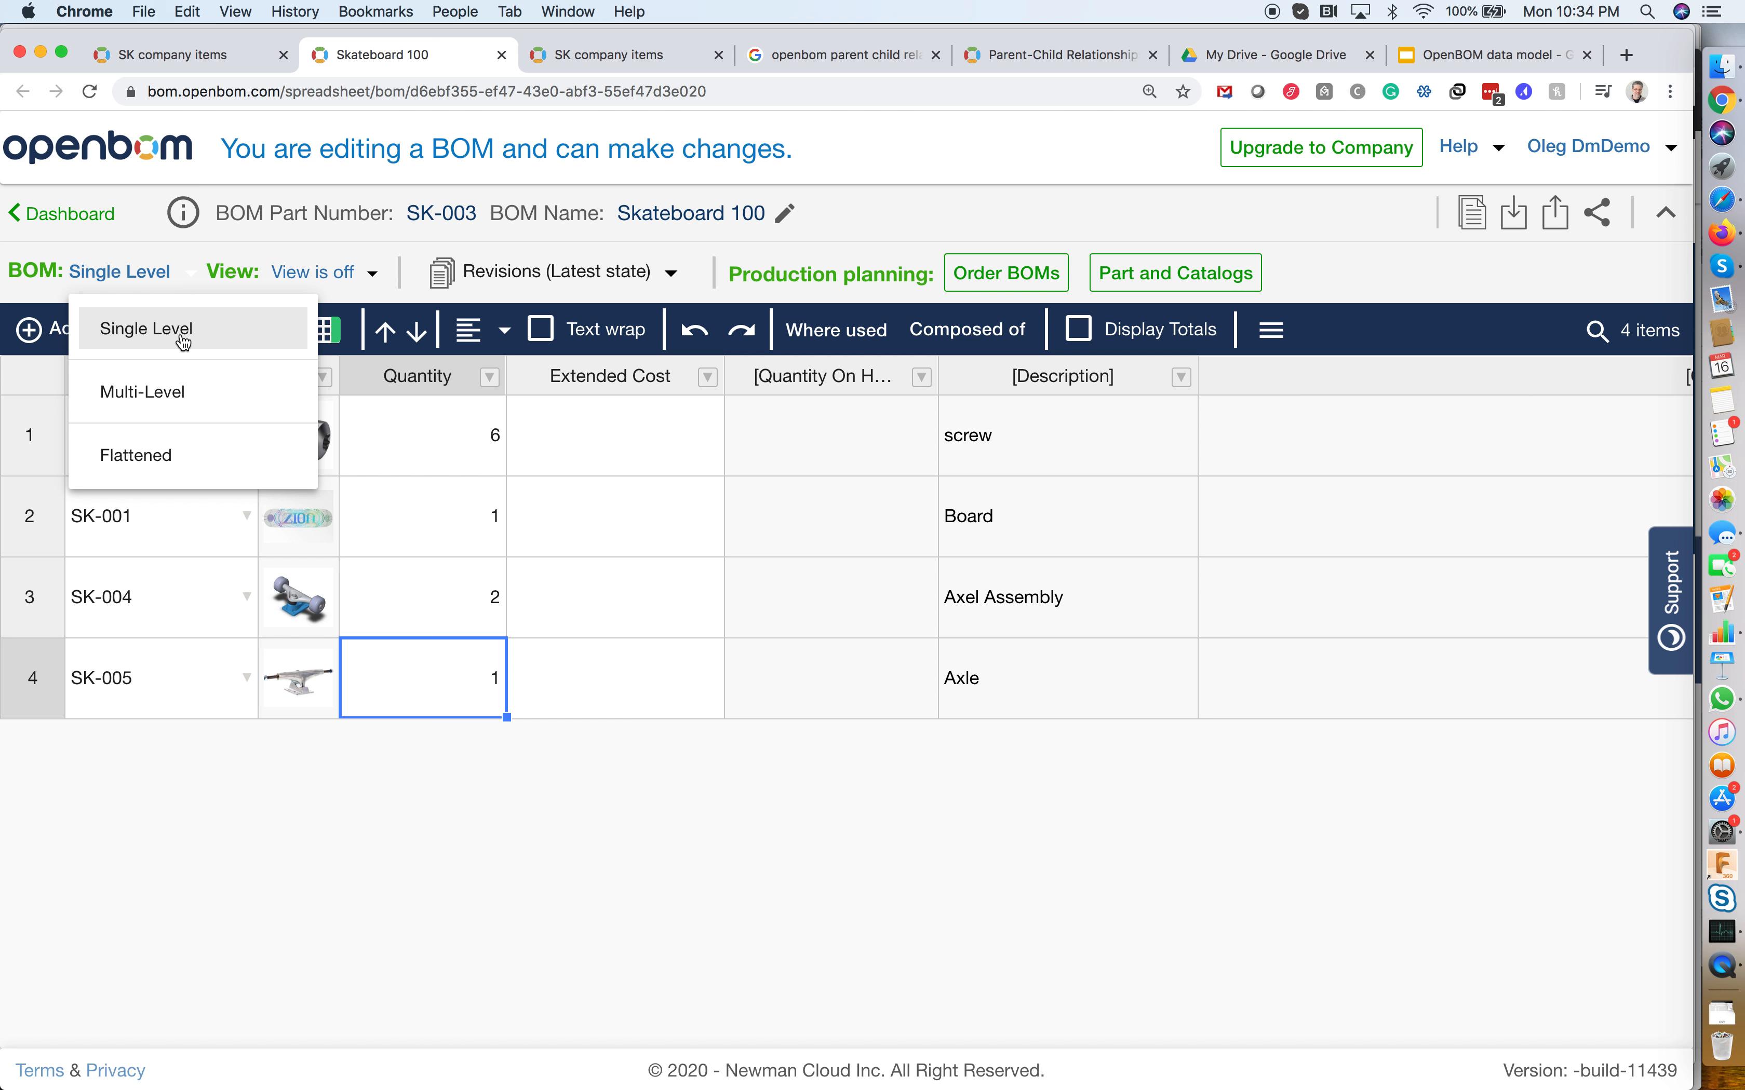
{"action": "left_click", "coordinate": [167, 386]}
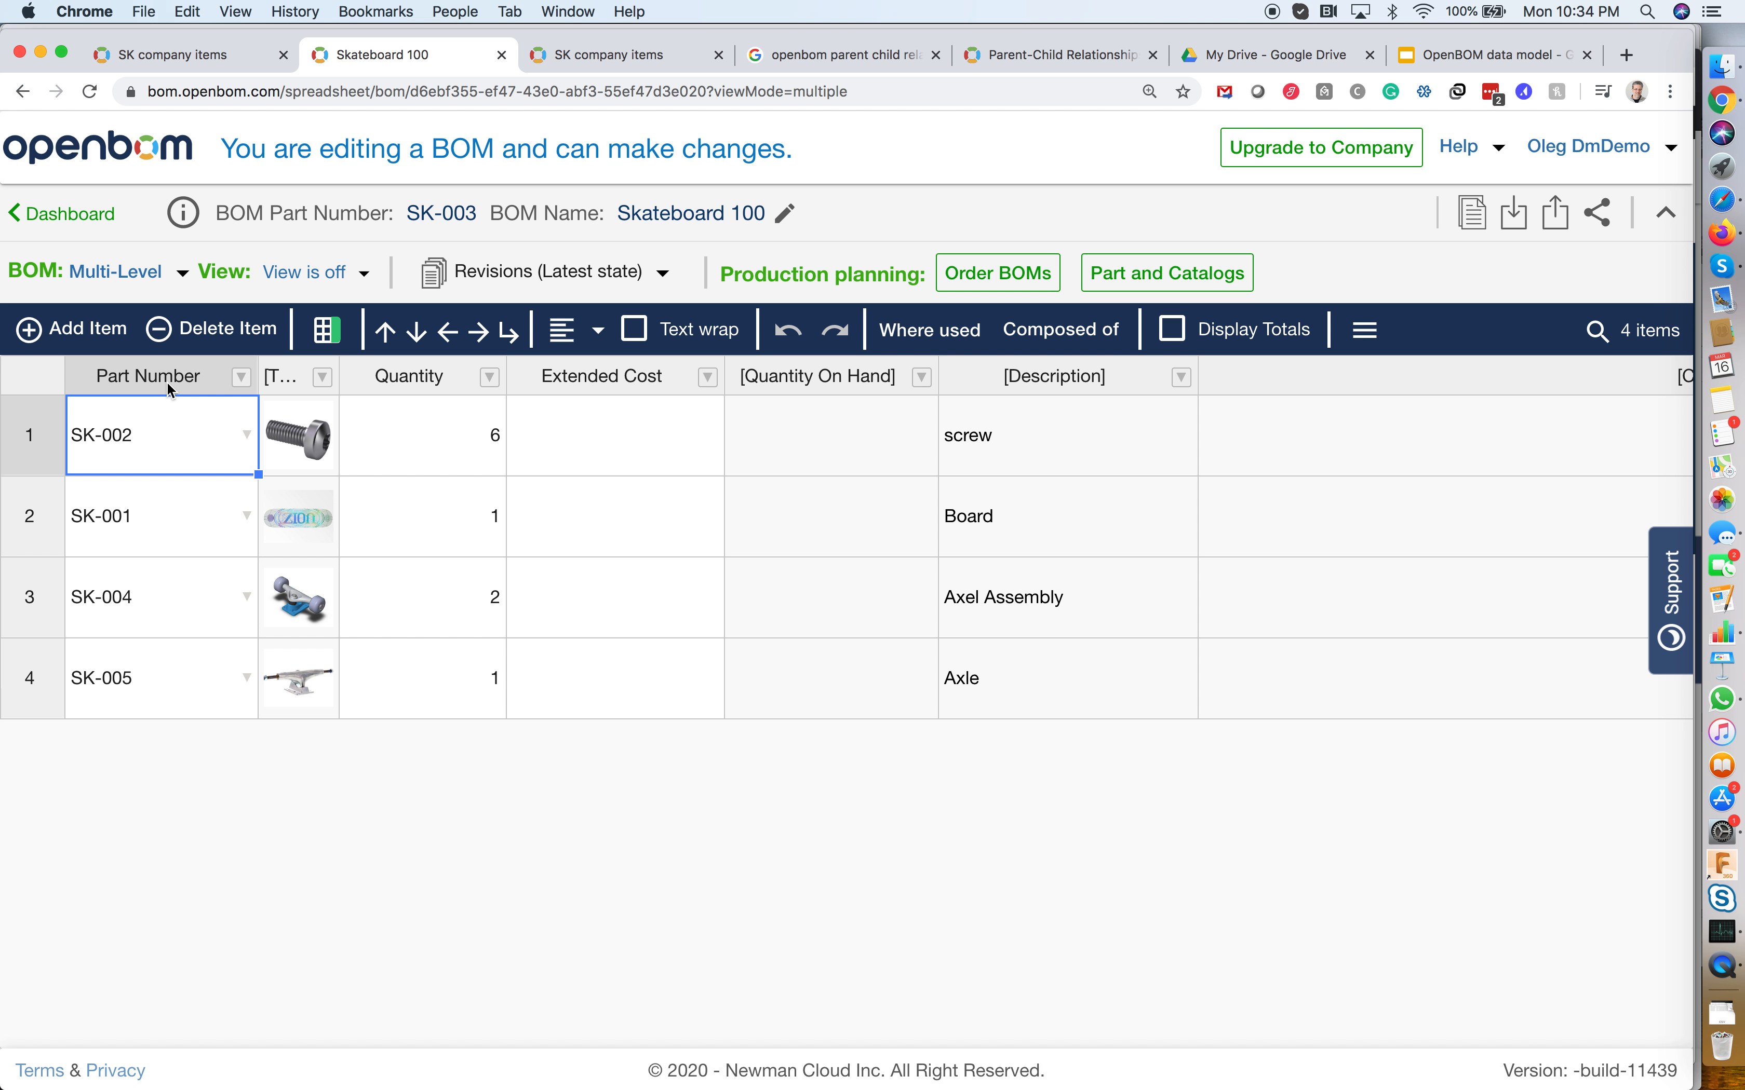
{"action": "left_click", "coordinate": [450, 687]}
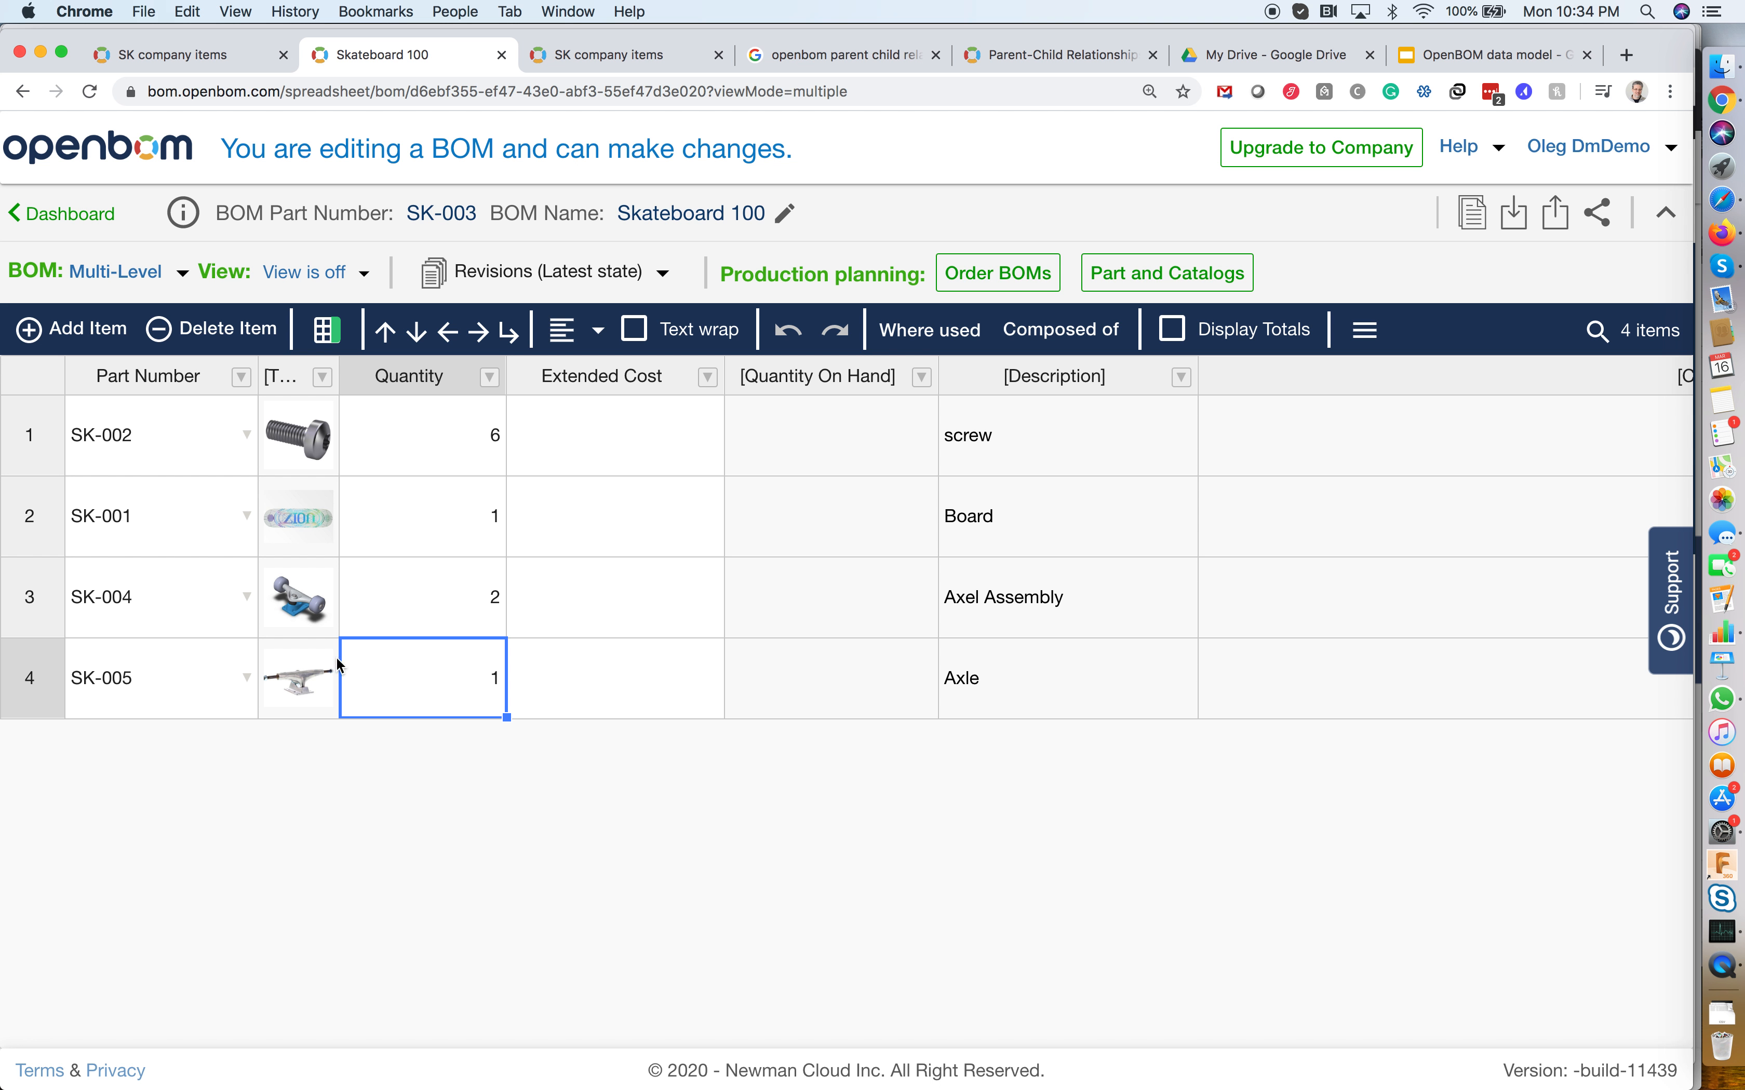
{"action": "left_click", "coordinate": [158, 674]}
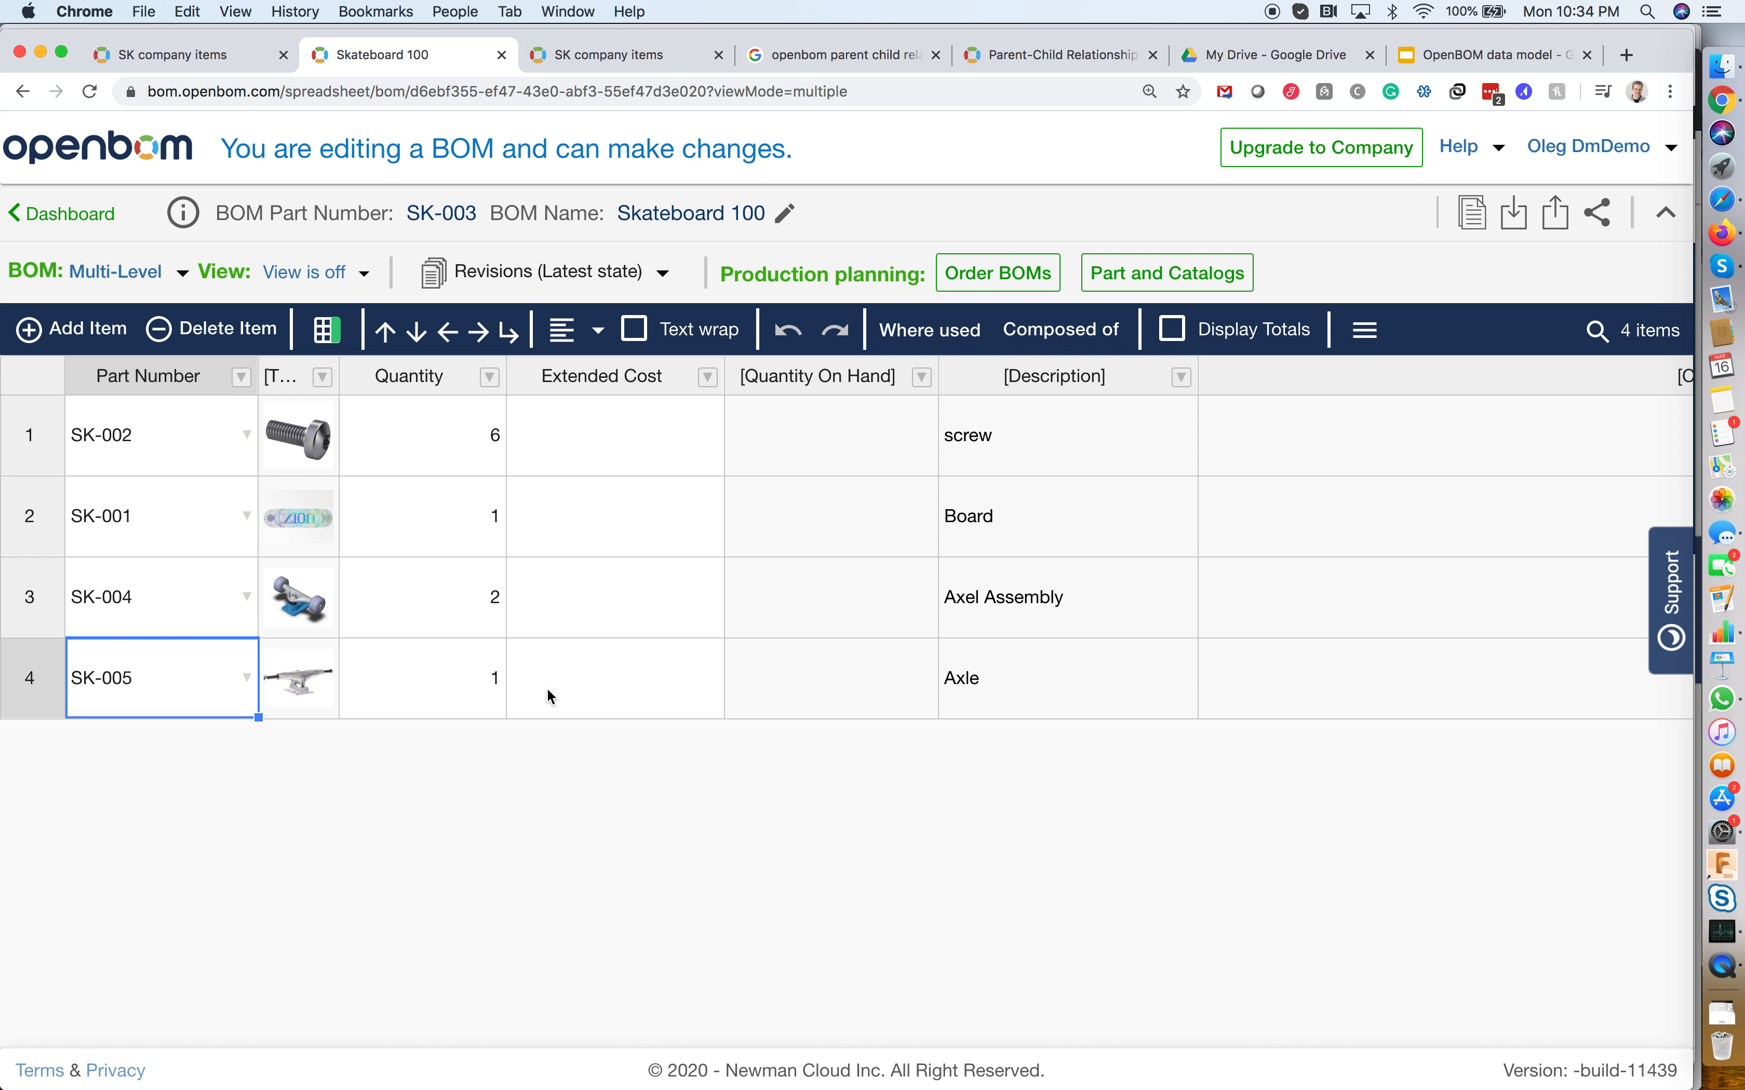
{"action": "left_click", "coordinate": [180, 273]}
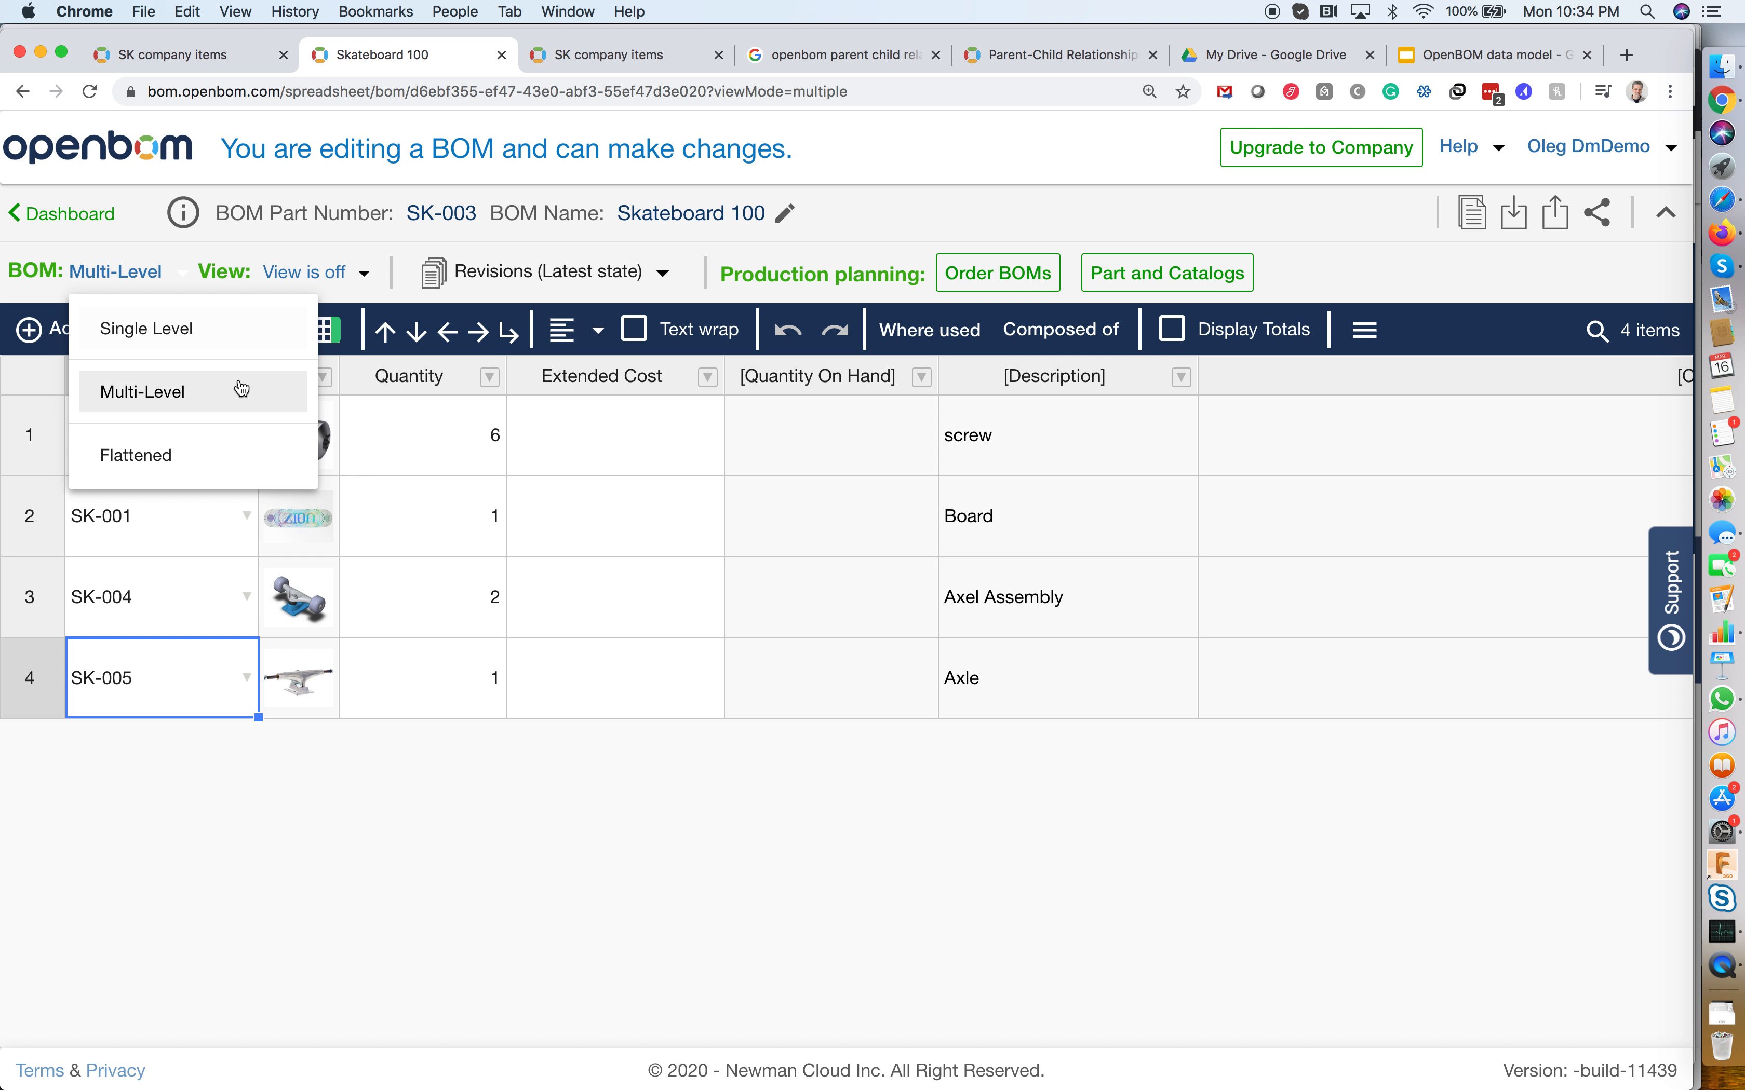
{"action": "left_click", "coordinate": [441, 608]}
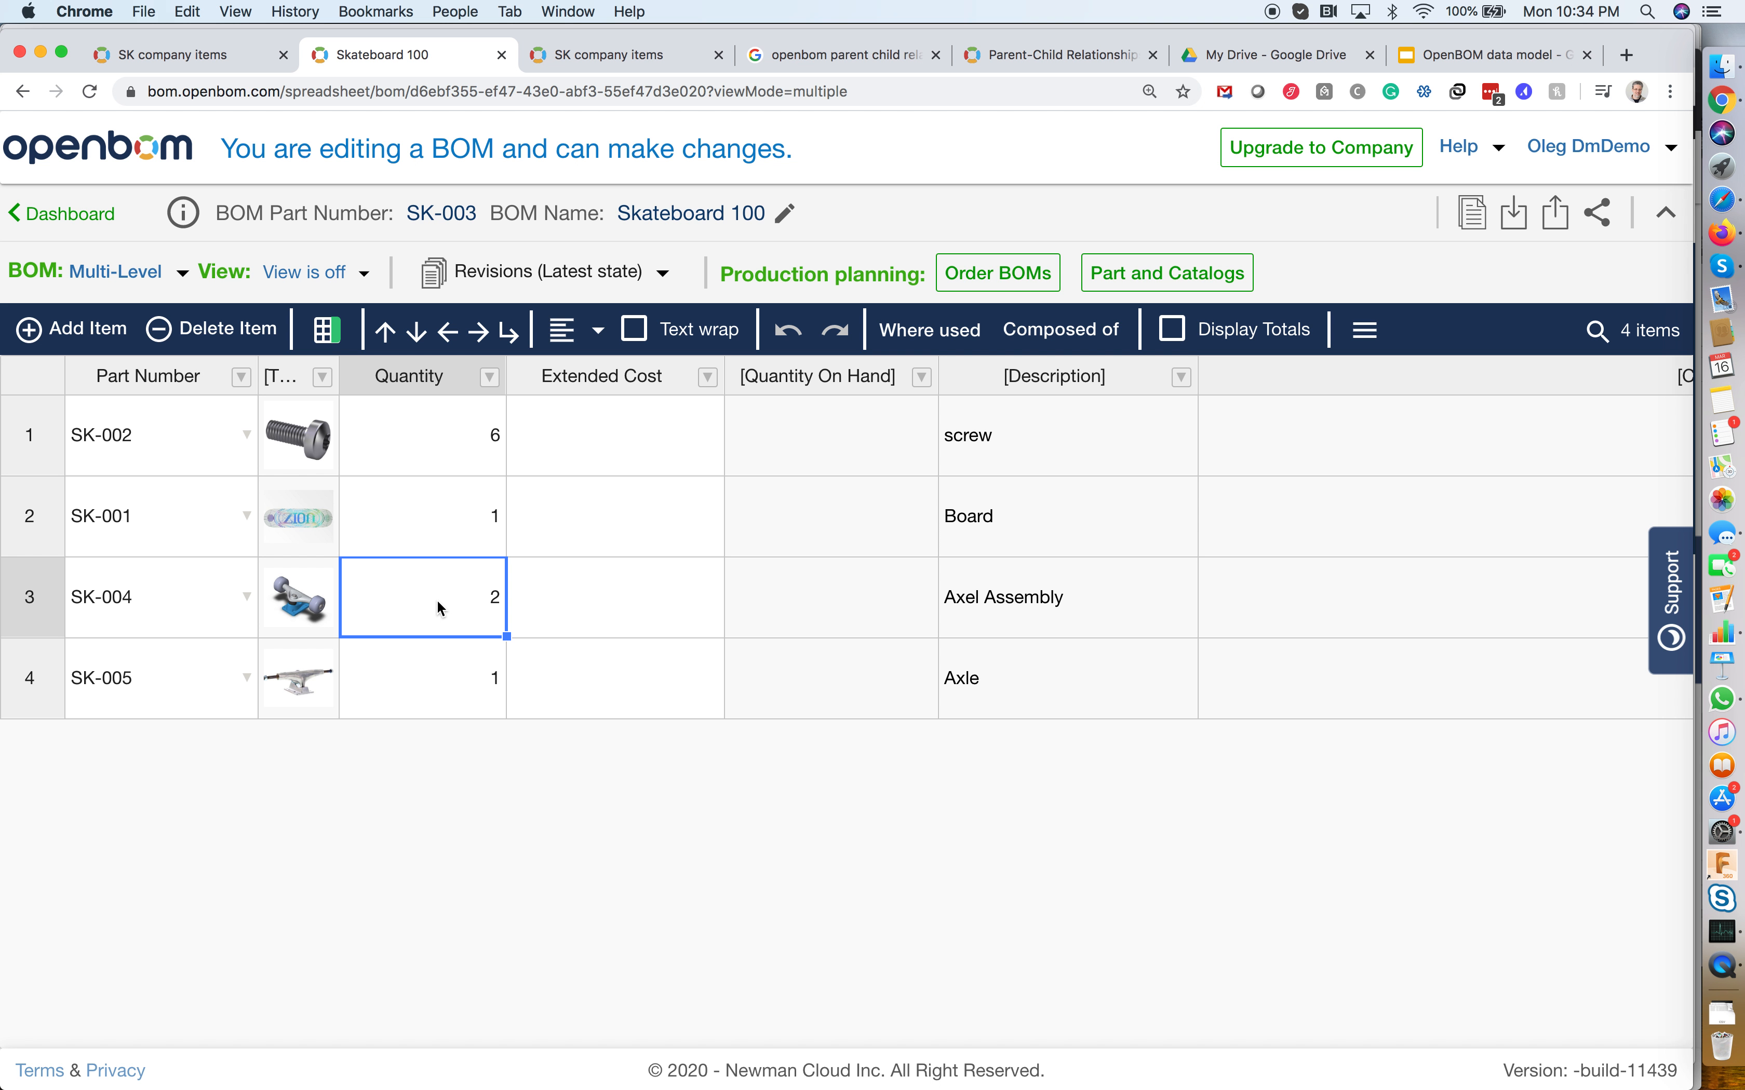
Move SK-005 one level down to make it a child of SK-004, reload the BOM and slightly narrow the Quantity column
{"action": "left_click", "coordinate": [180, 683]}
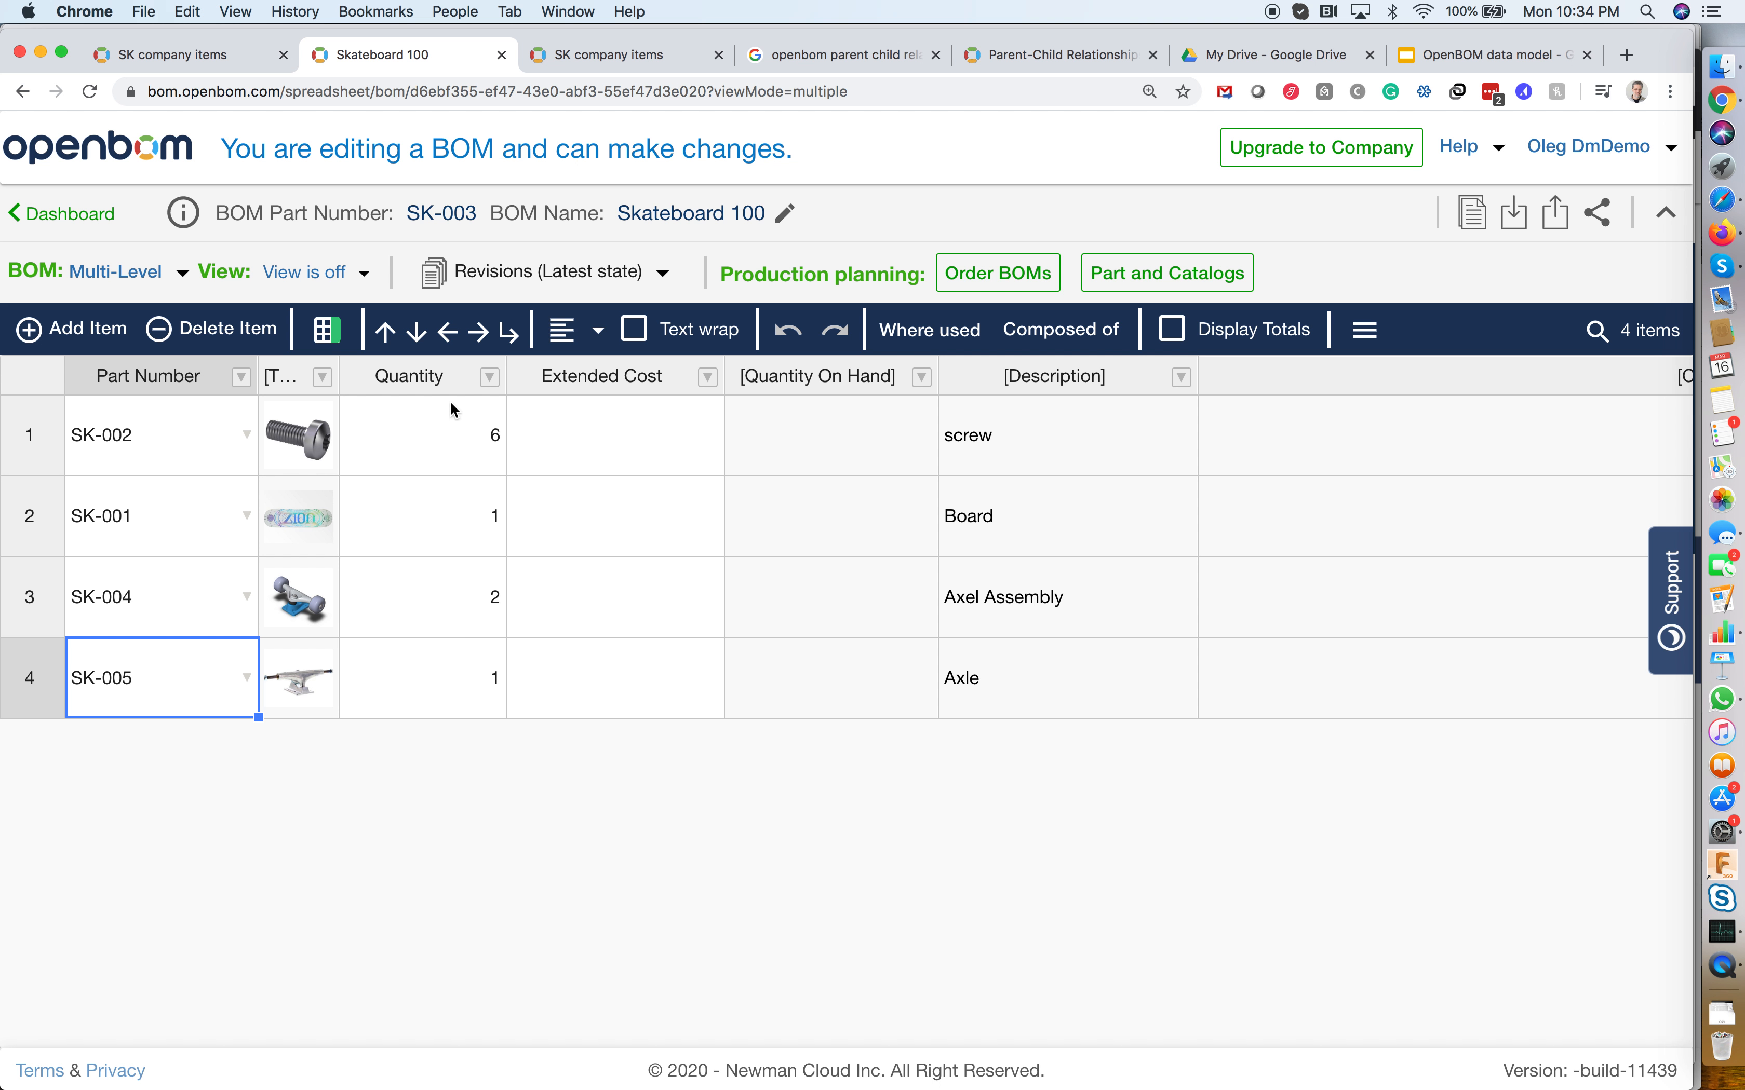
{"action": "left_click", "coordinate": [479, 336]}
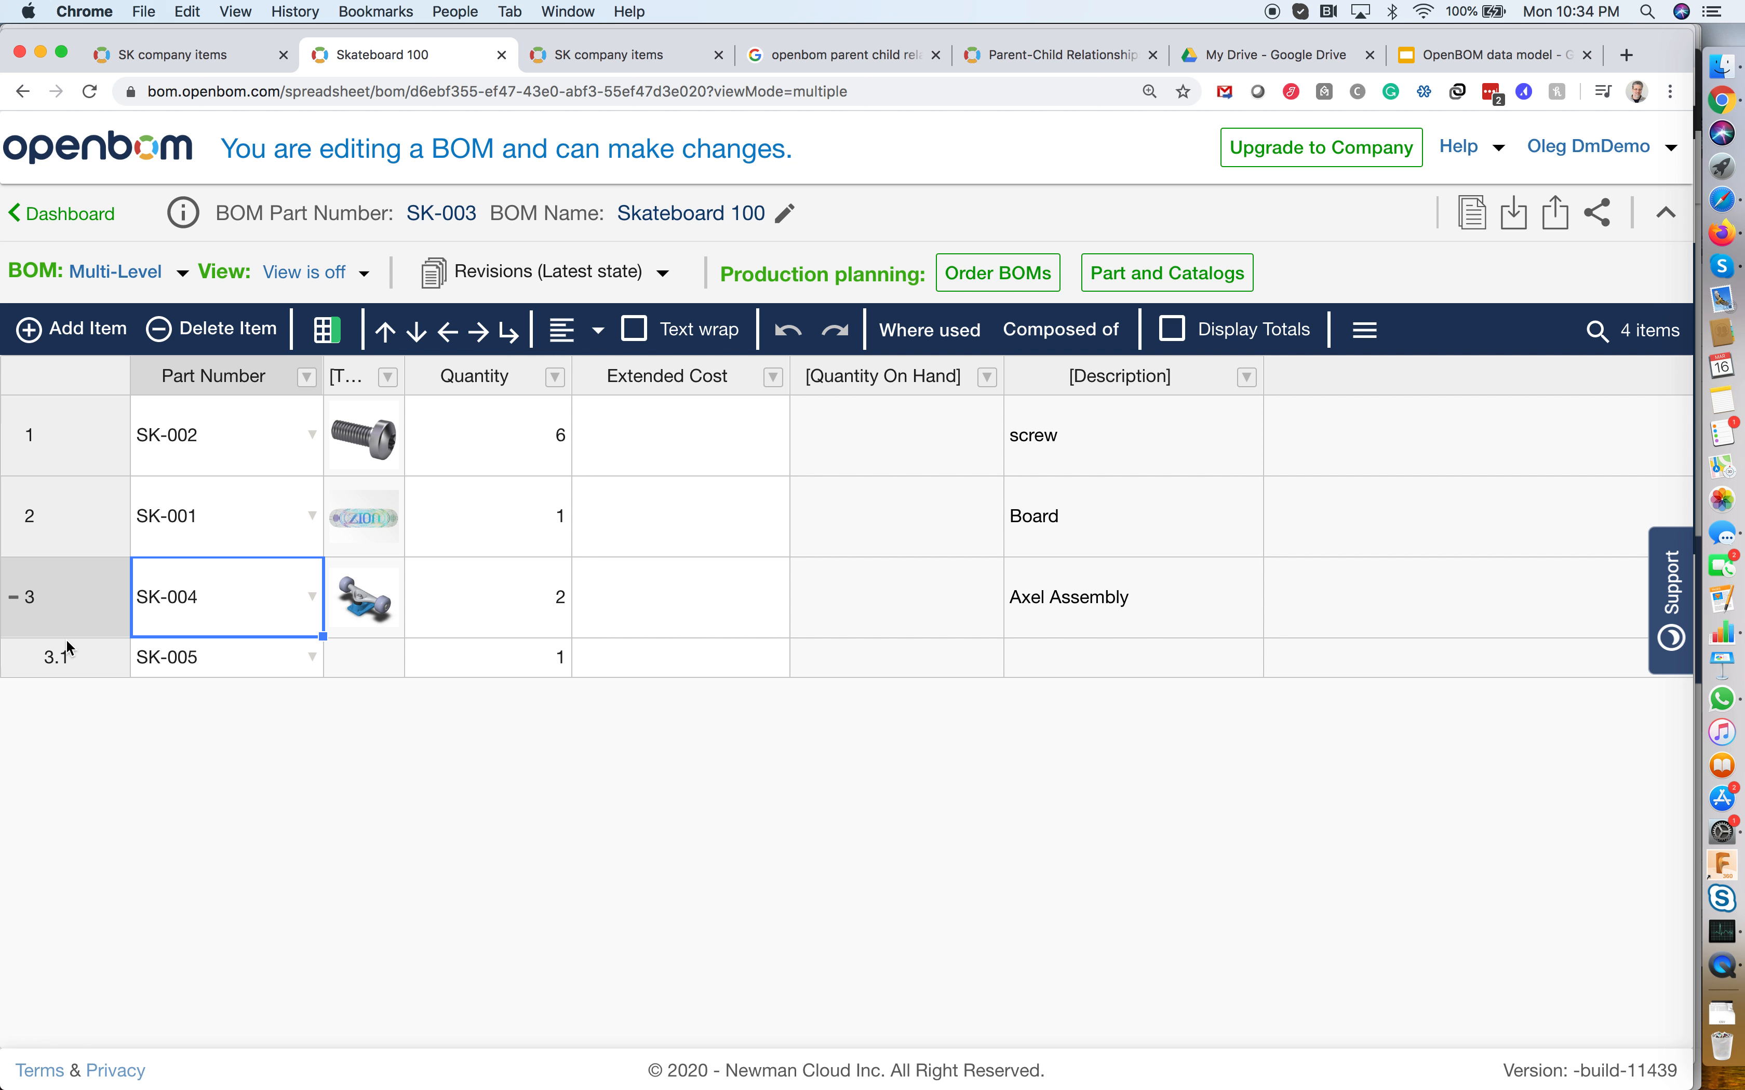
{"action": "key", "text": "super+r"}
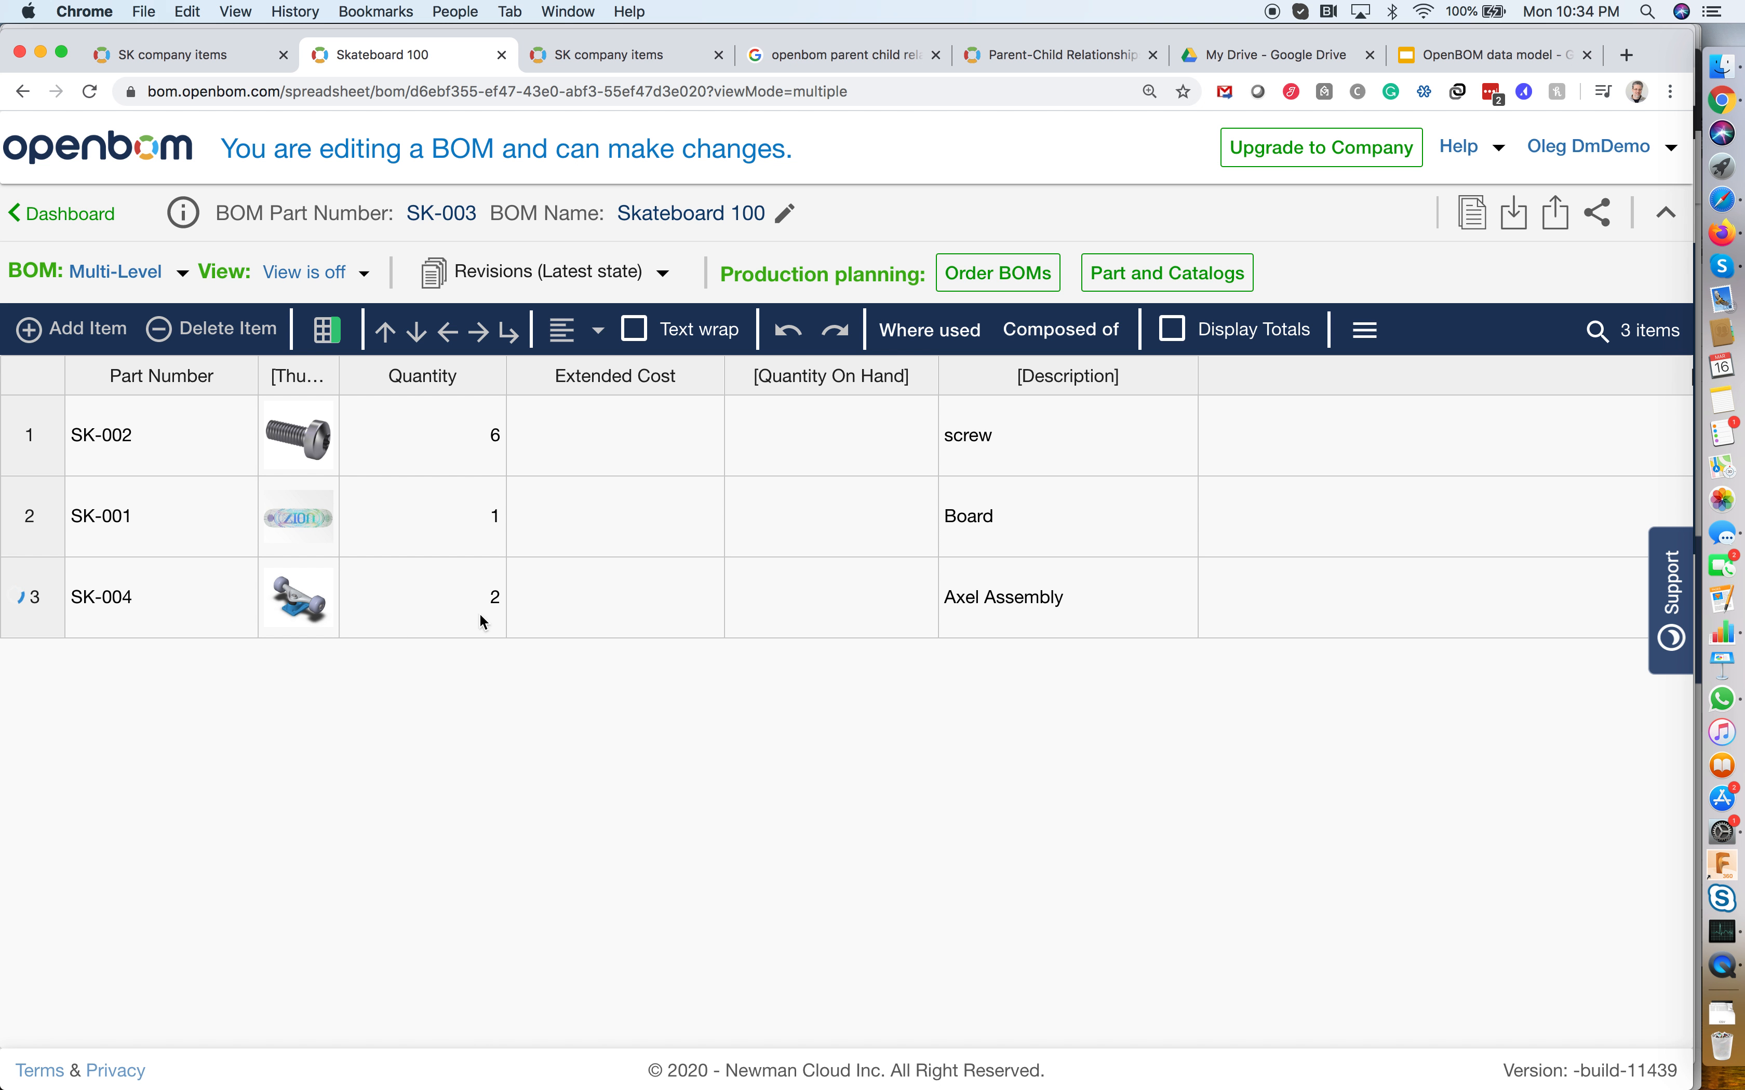
{"action": "left_click", "coordinate": [148, 612]}
{"action": "left_click", "coordinate": [451, 698]}
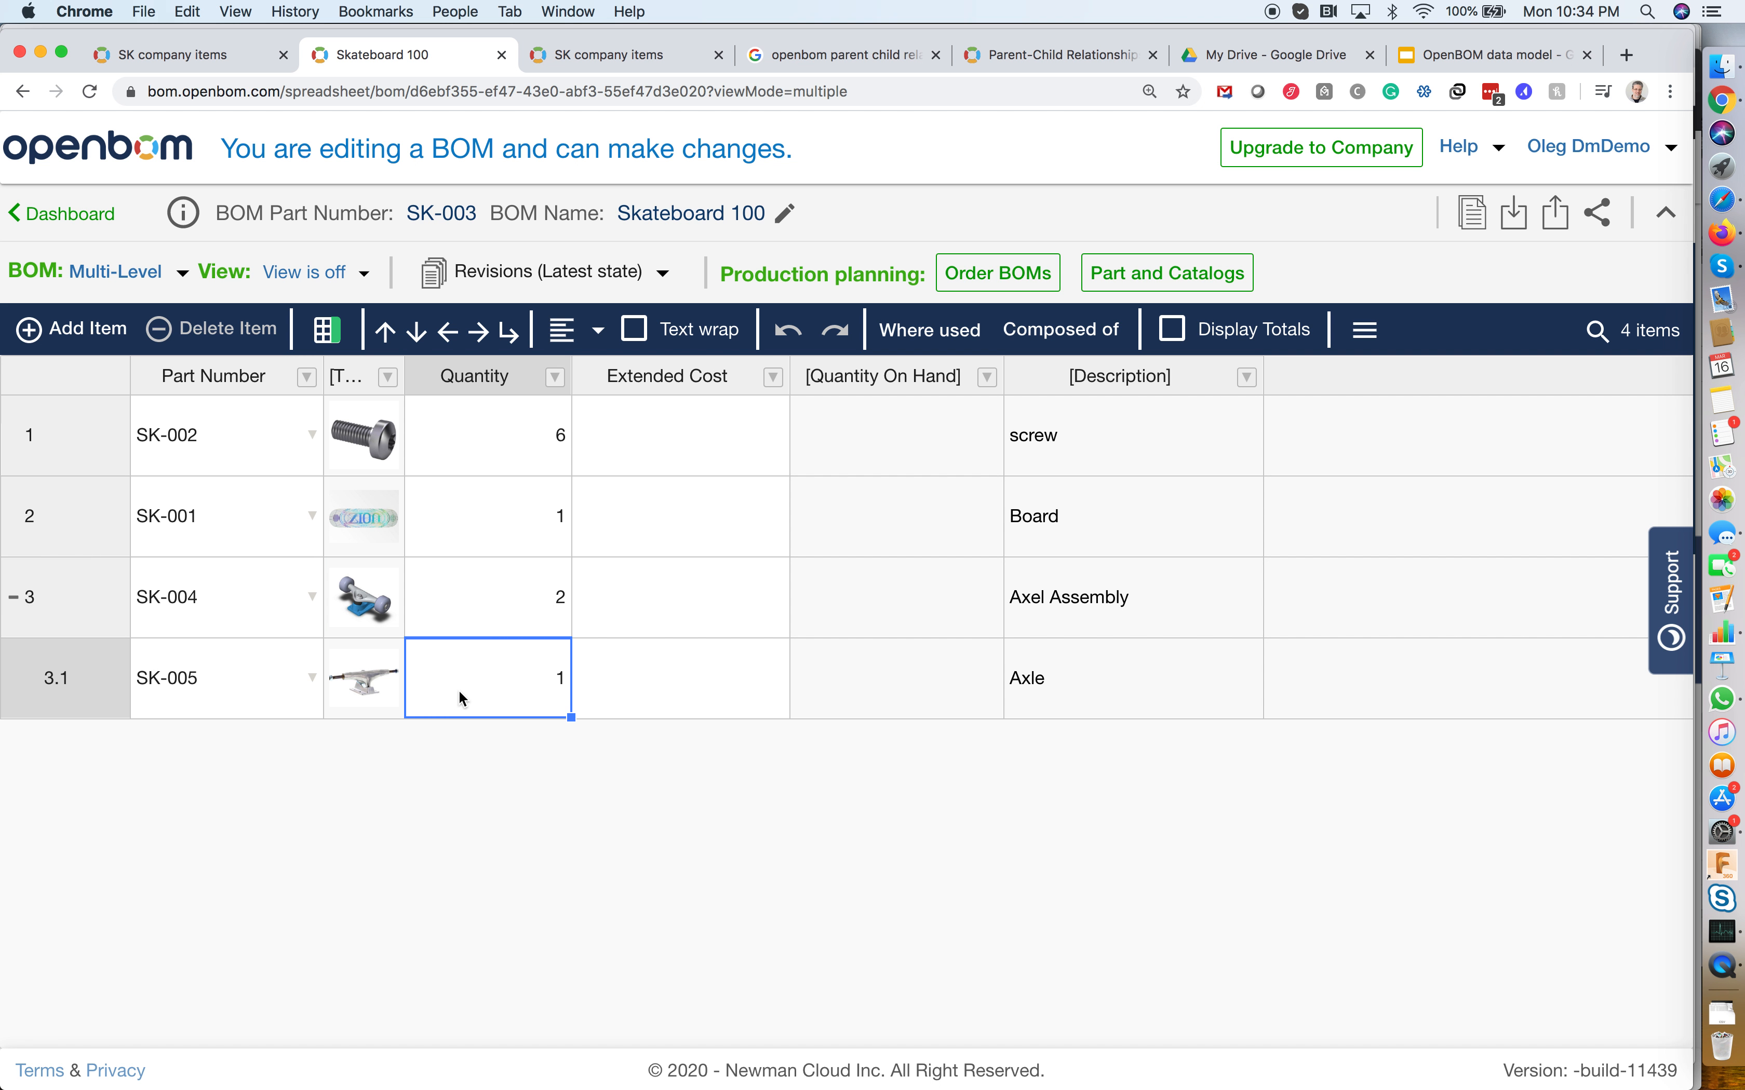
{"action": "left_click_drag", "start_coordinate": [562, 380], "coordinate": [546, 380]}
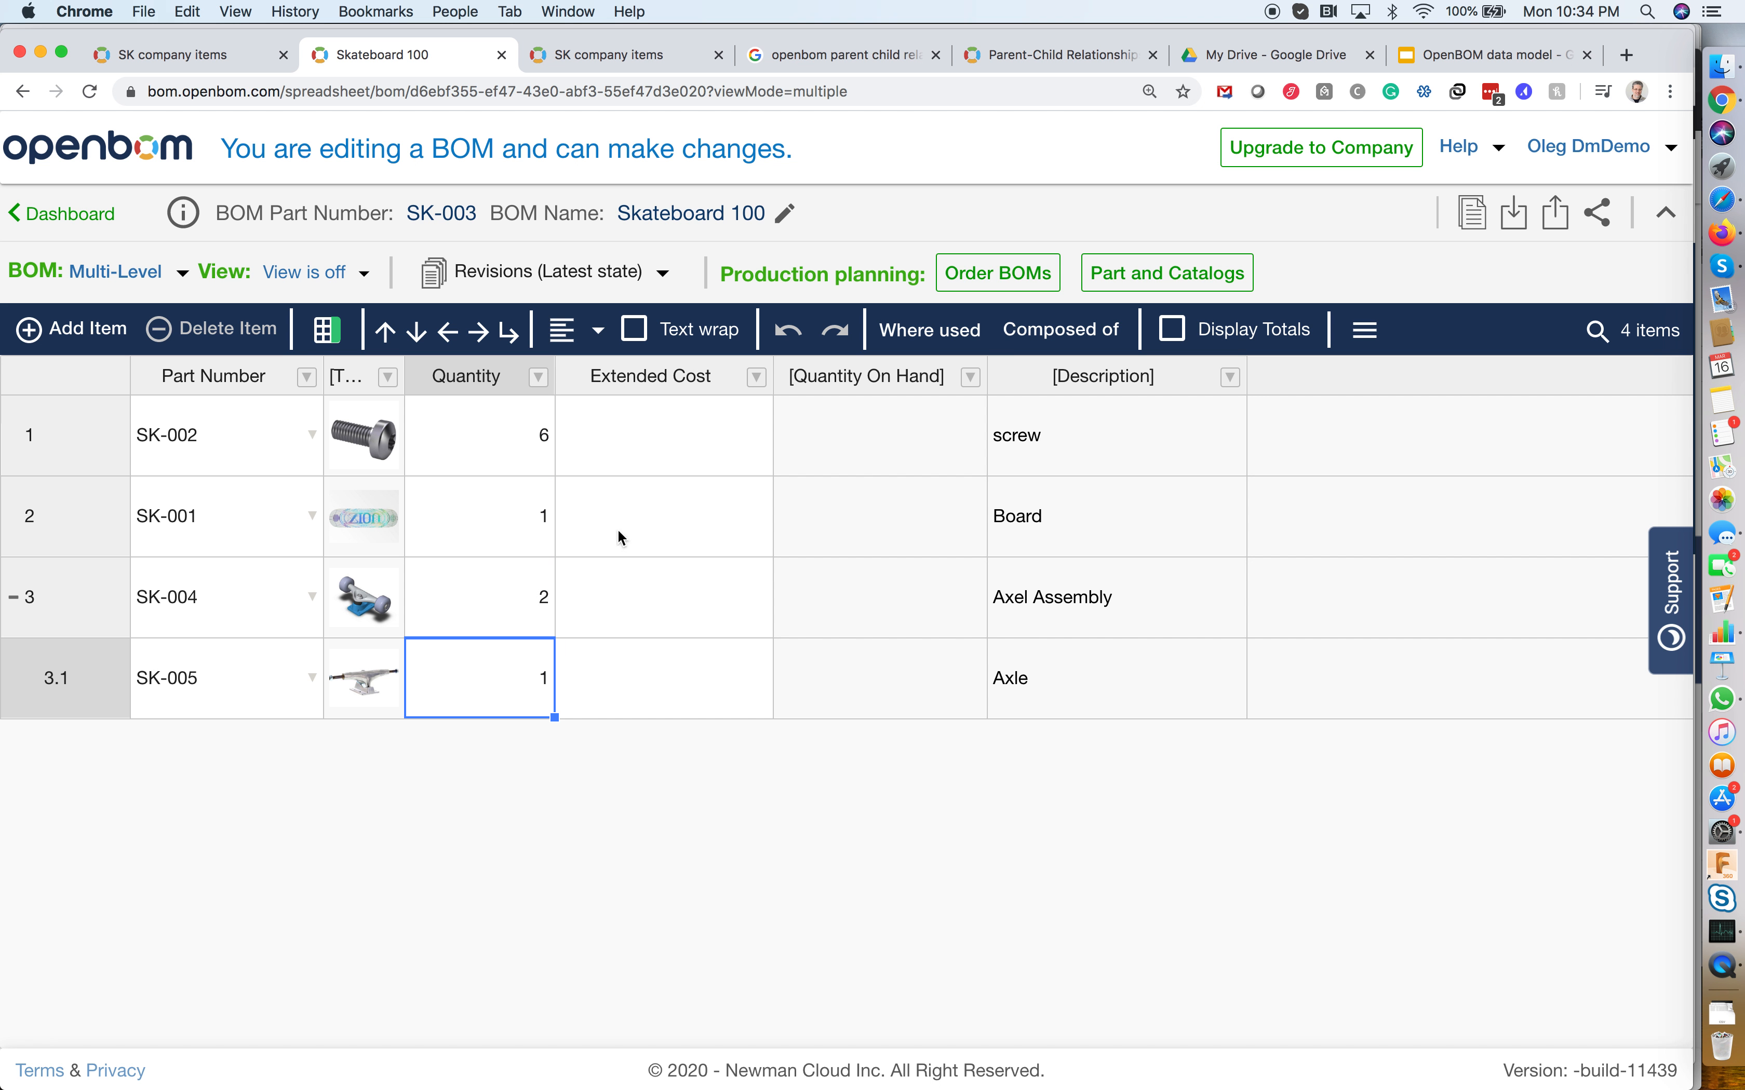
Open the composed BOM of axle assembly SK-004 and narrow its thumbnail image column
{"action": "left_click", "coordinate": [225, 685]}
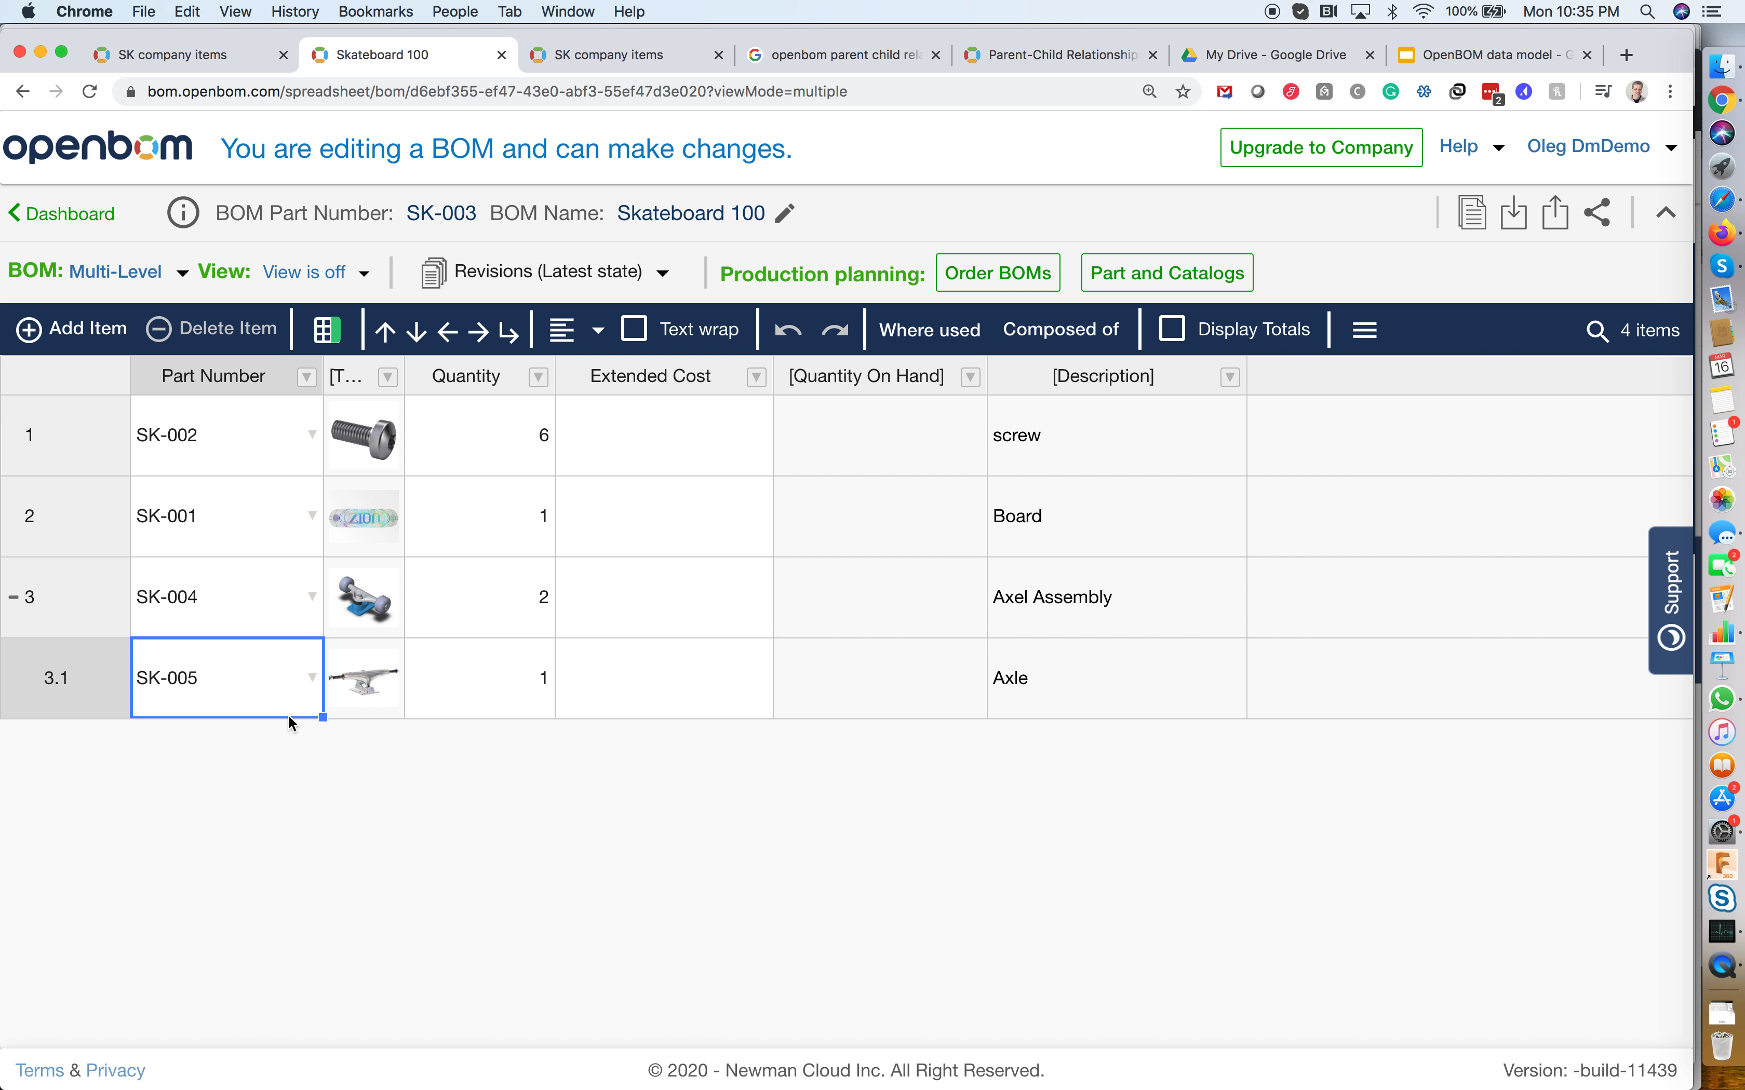
{"action": "left_click", "coordinate": [236, 595]}
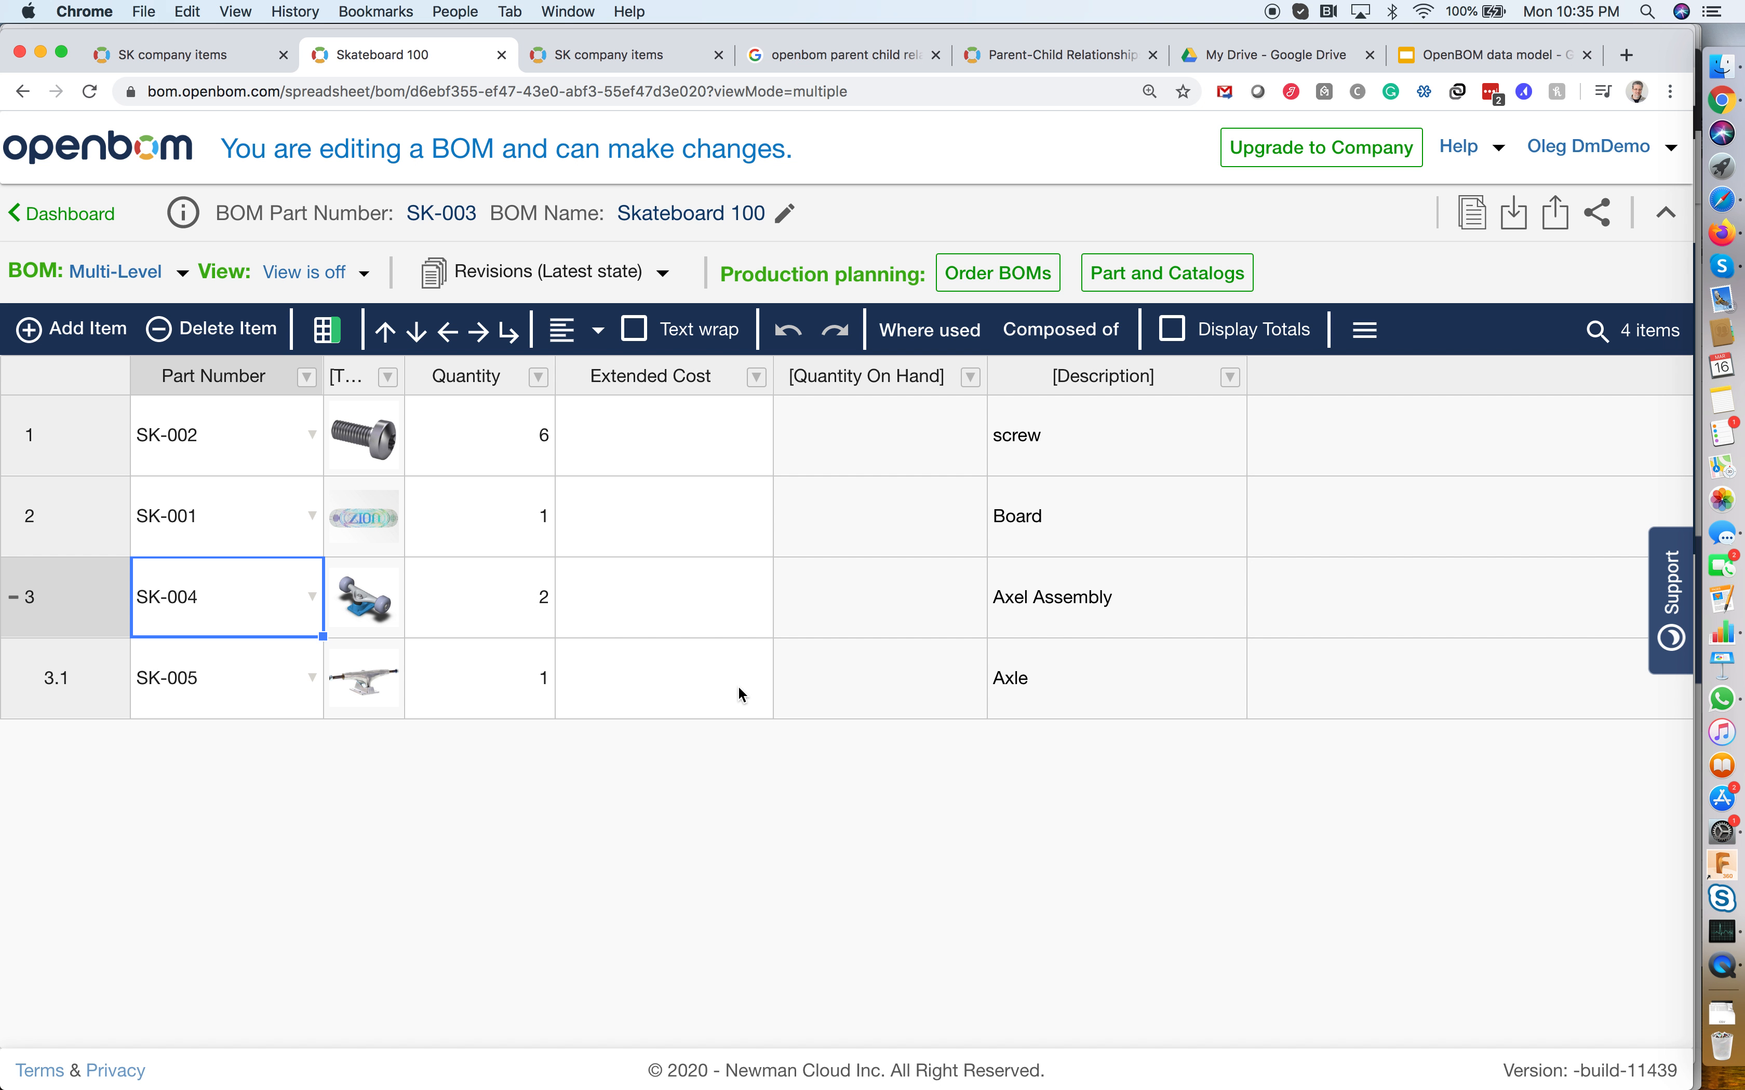
{"action": "left_click", "coordinate": [621, 603]}
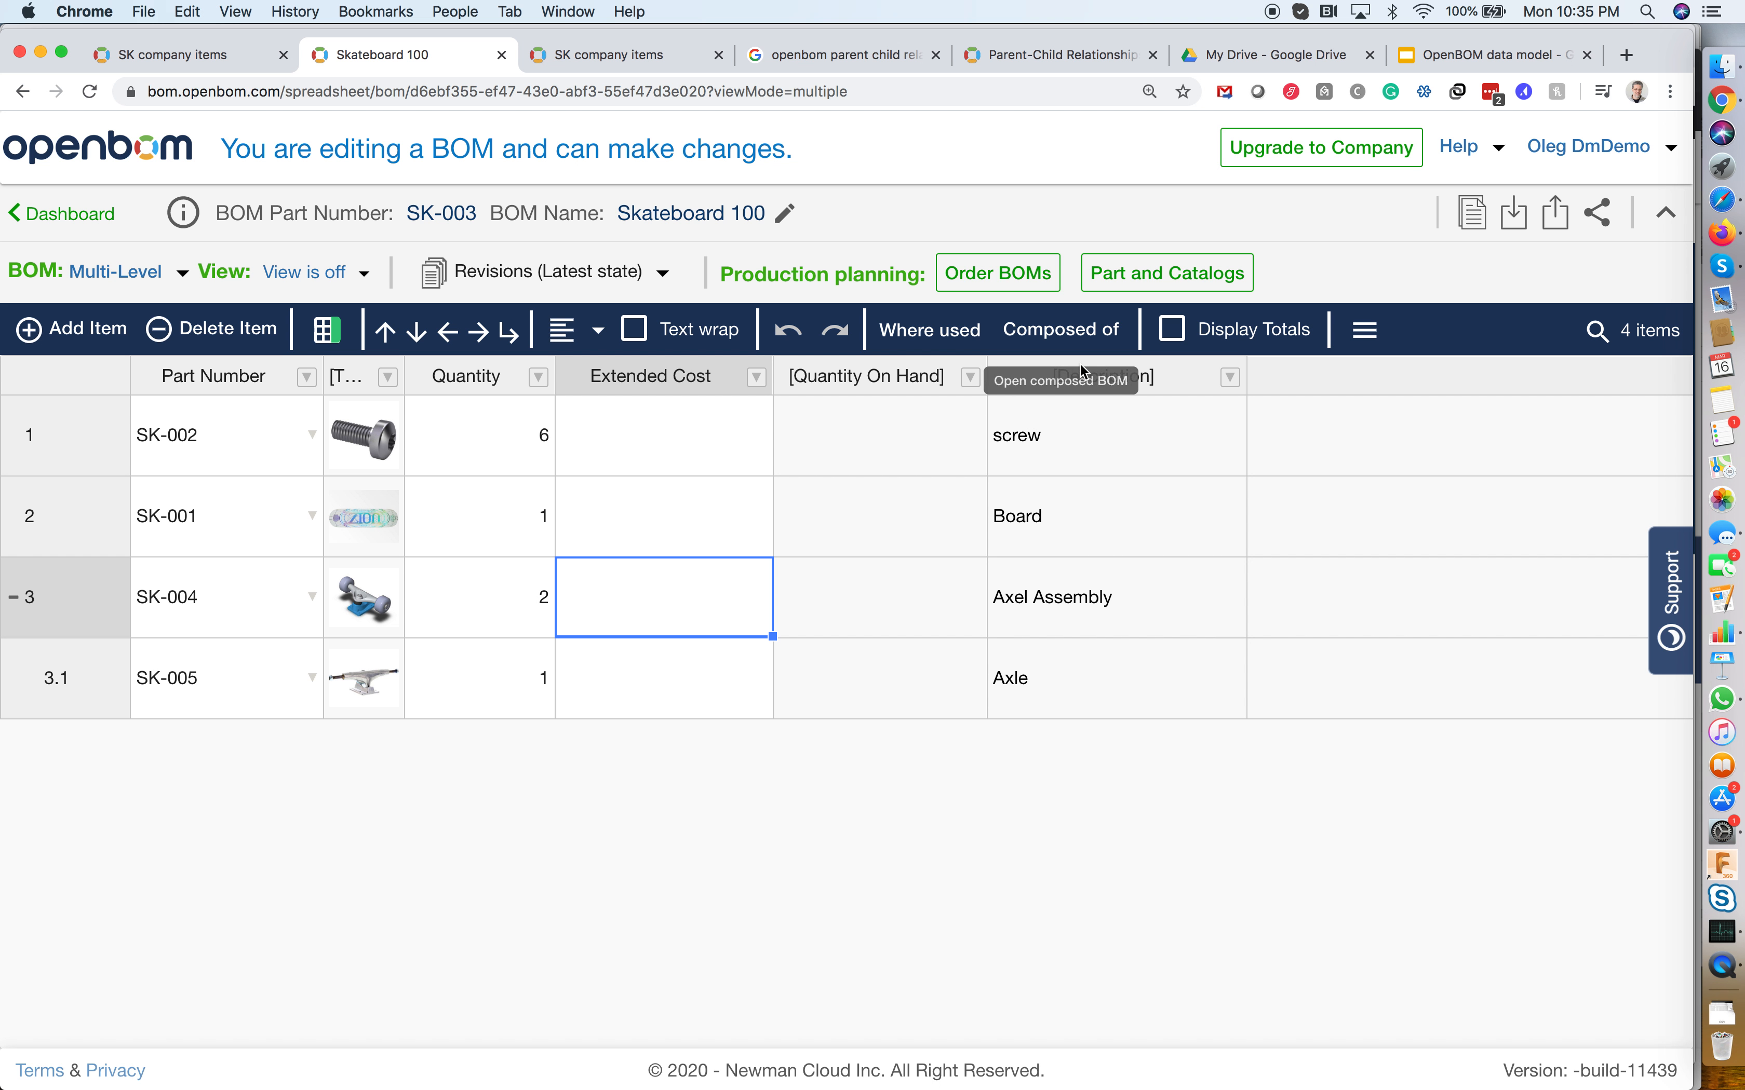
{"action": "left_click", "coordinate": [86, 590]}
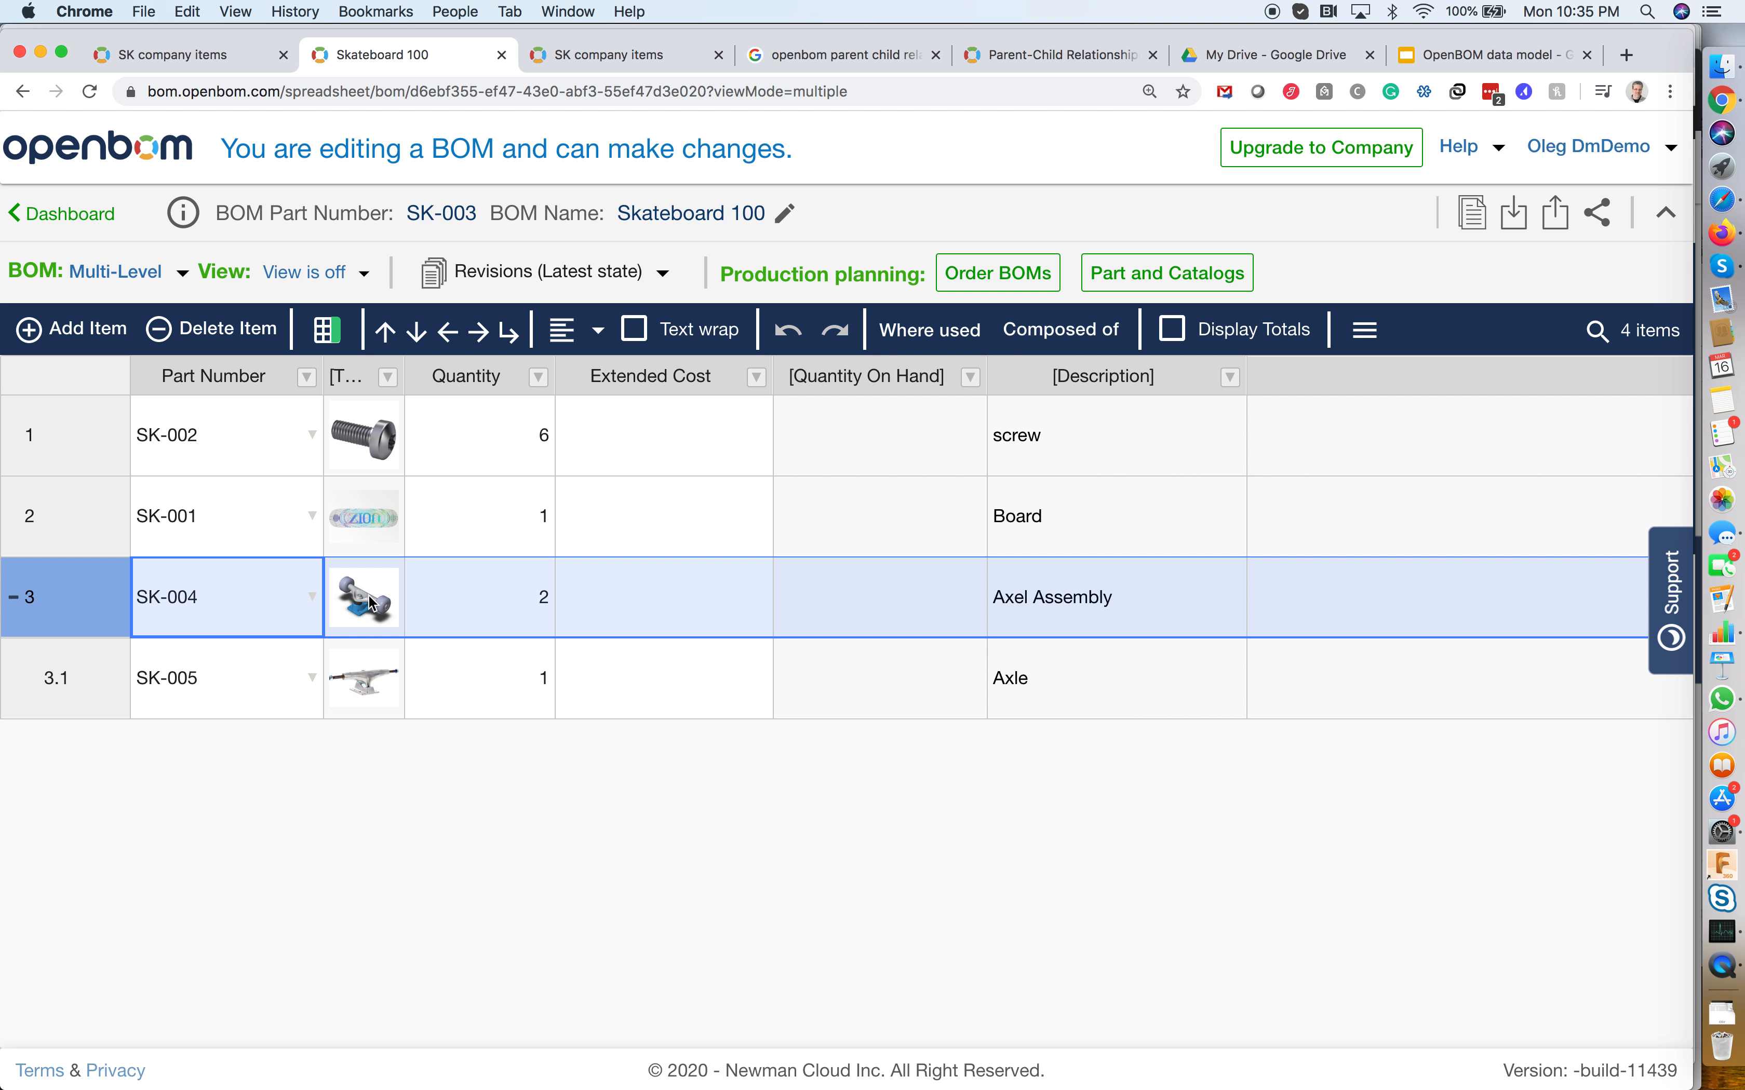
{"action": "left_click", "coordinate": [218, 607]}
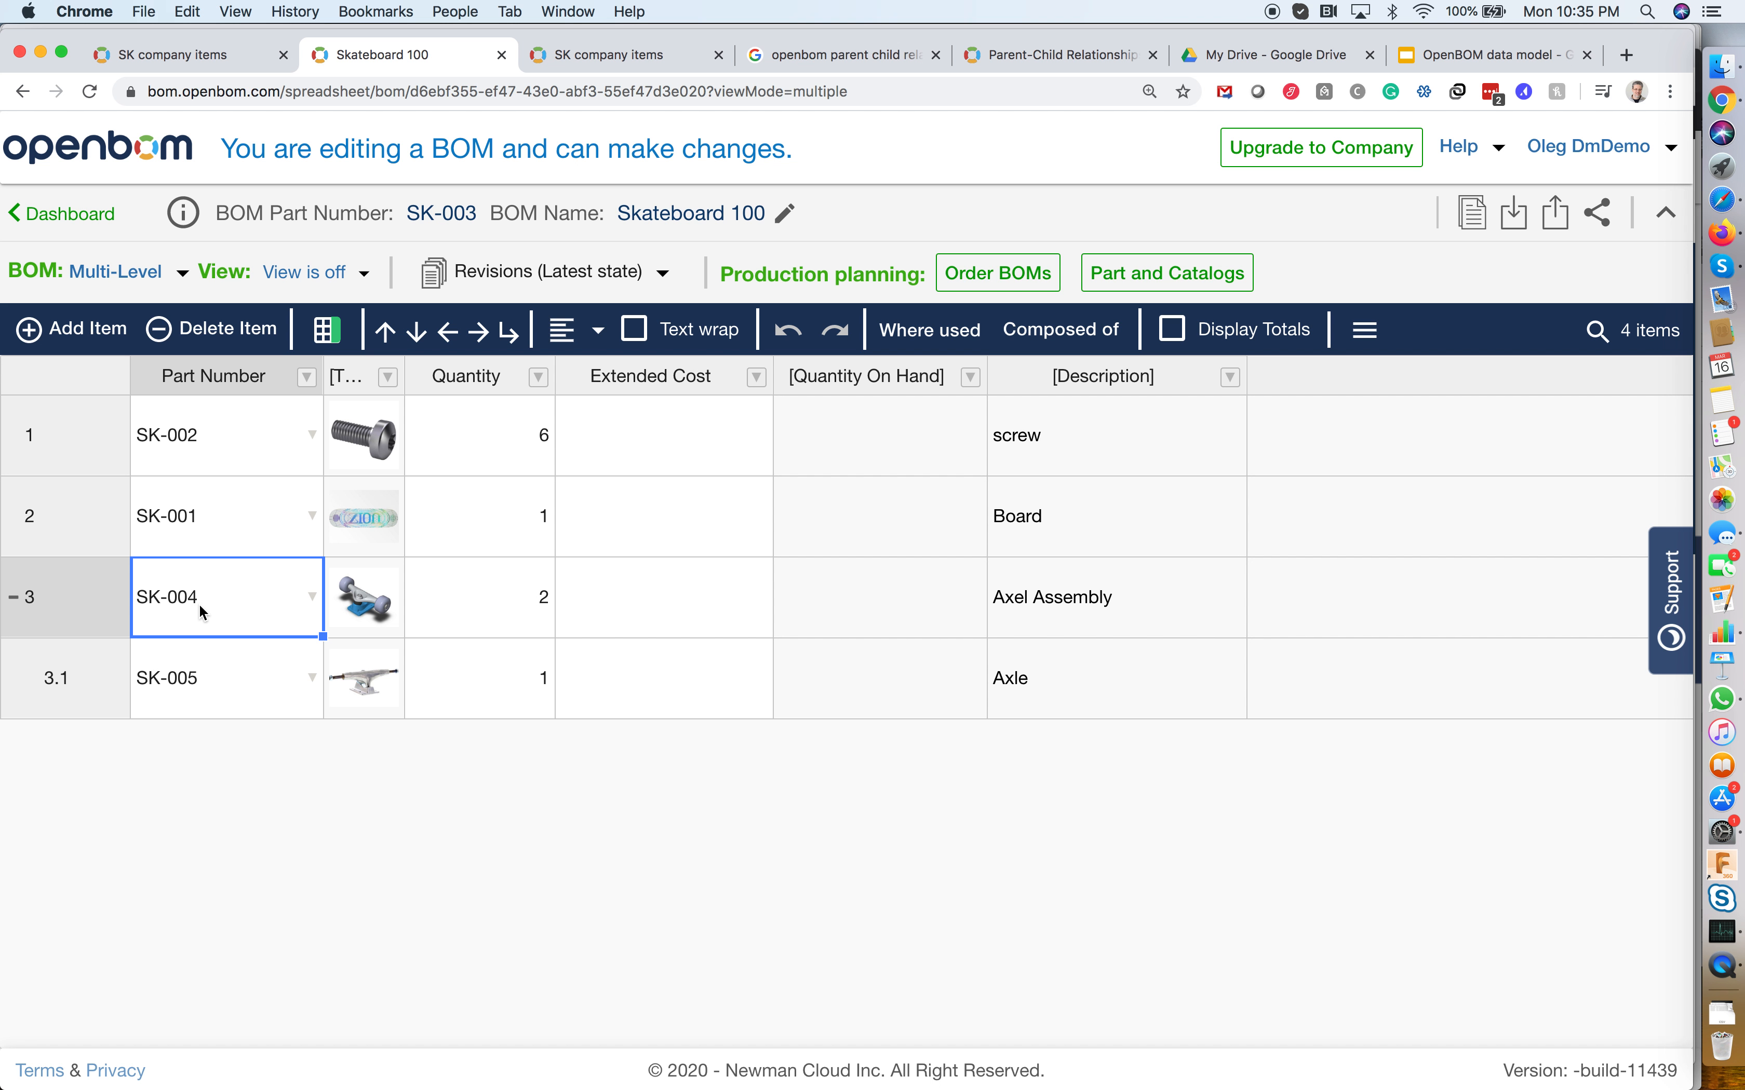
{"action": "left_click", "coordinate": [244, 675]}
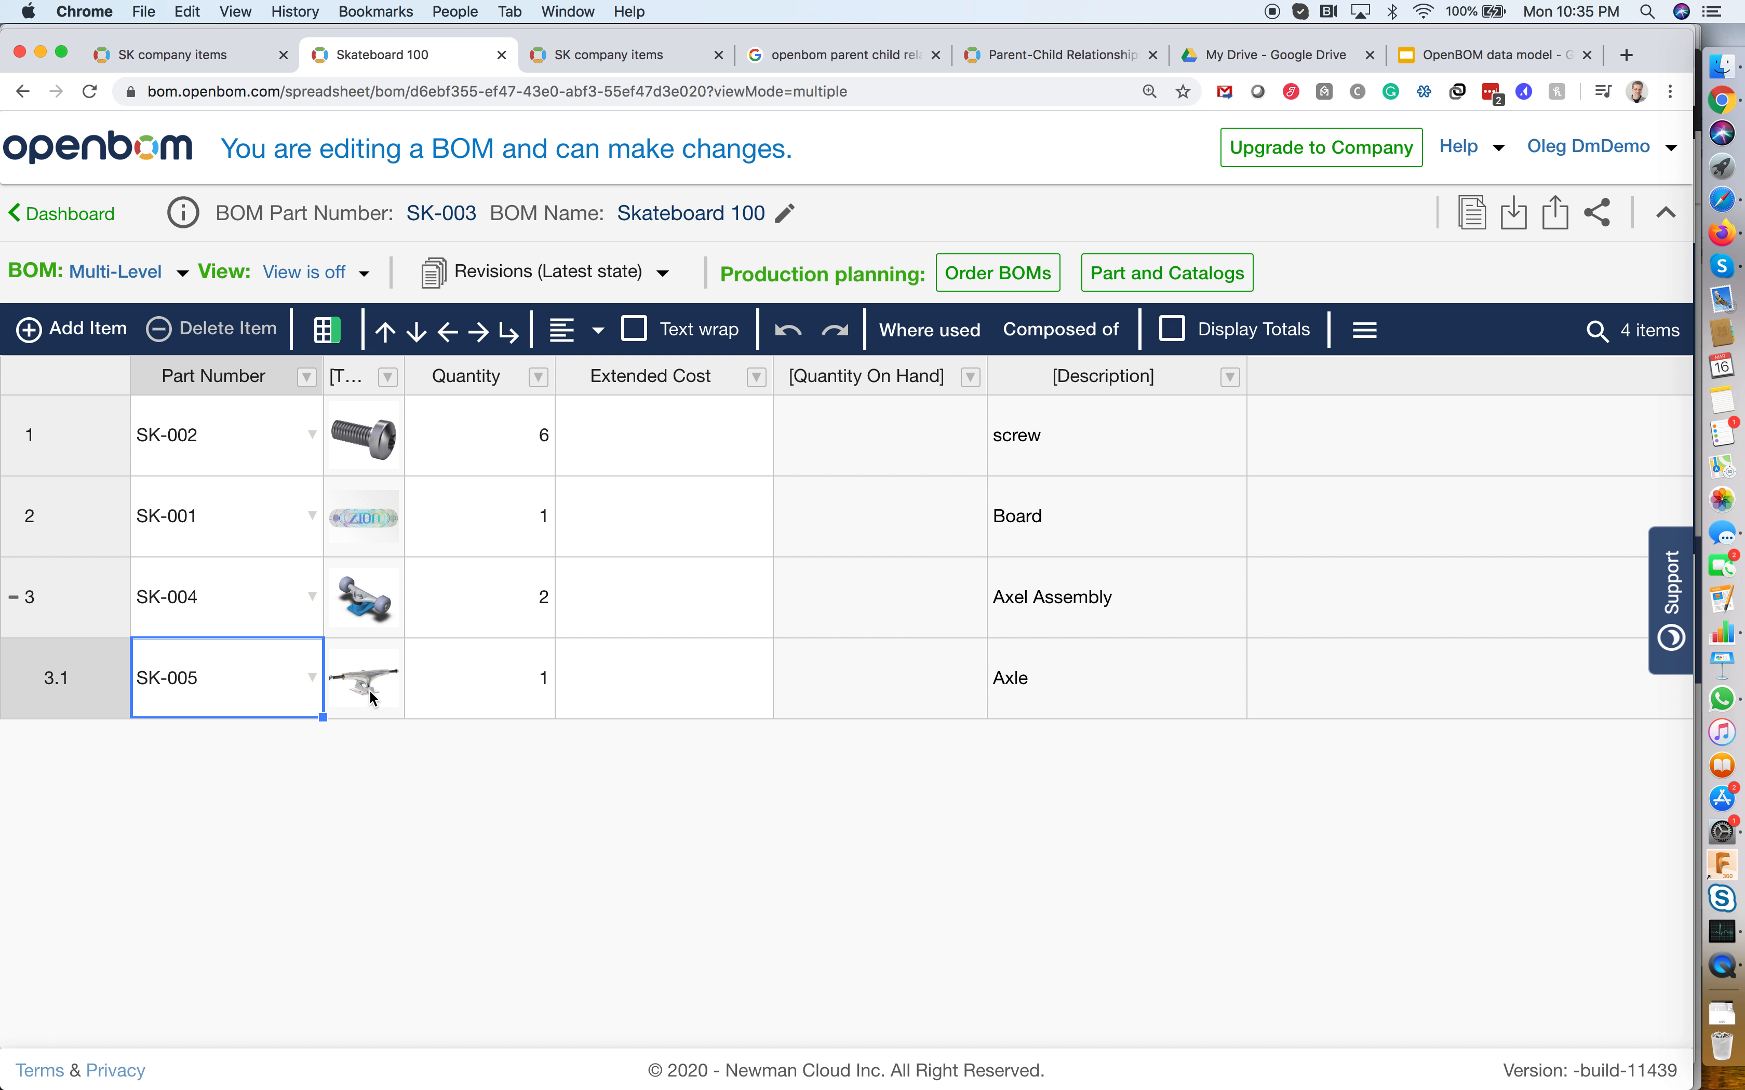
{"action": "left_click", "coordinate": [278, 618]}
{"action": "left_click", "coordinate": [104, 603]}
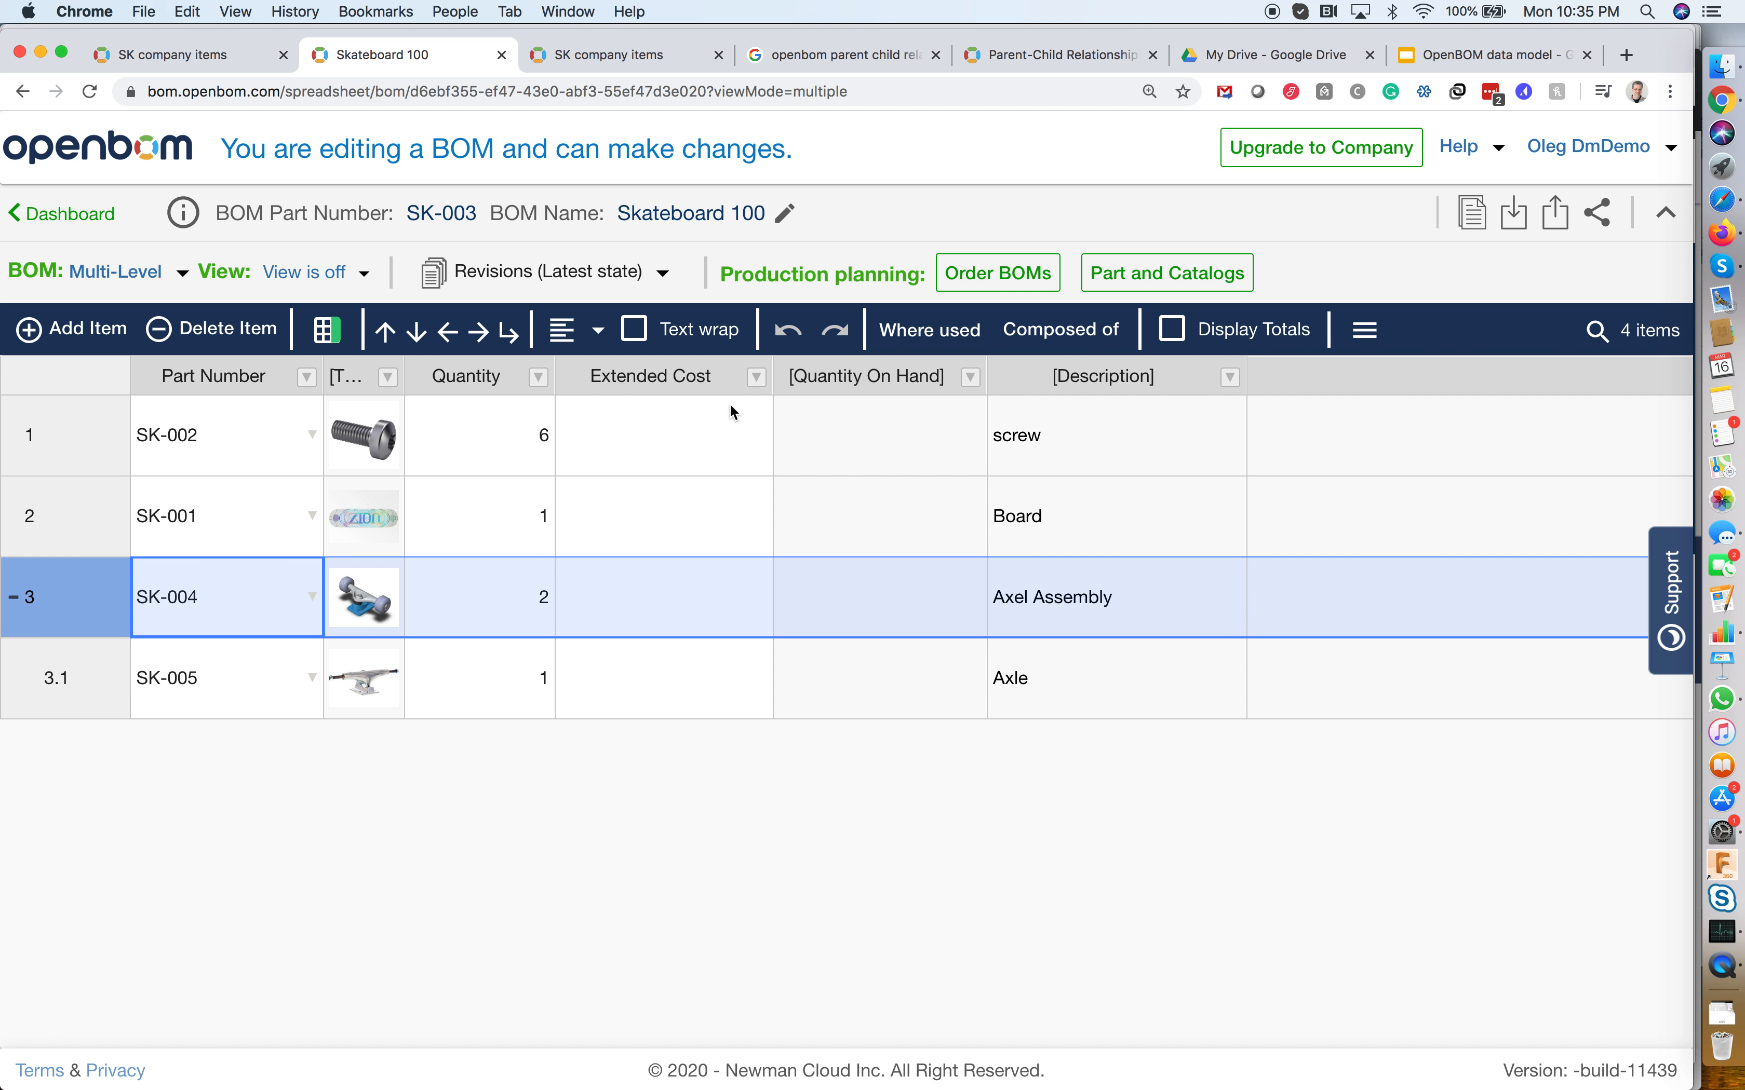
{"action": "left_click", "coordinate": [1041, 333]}
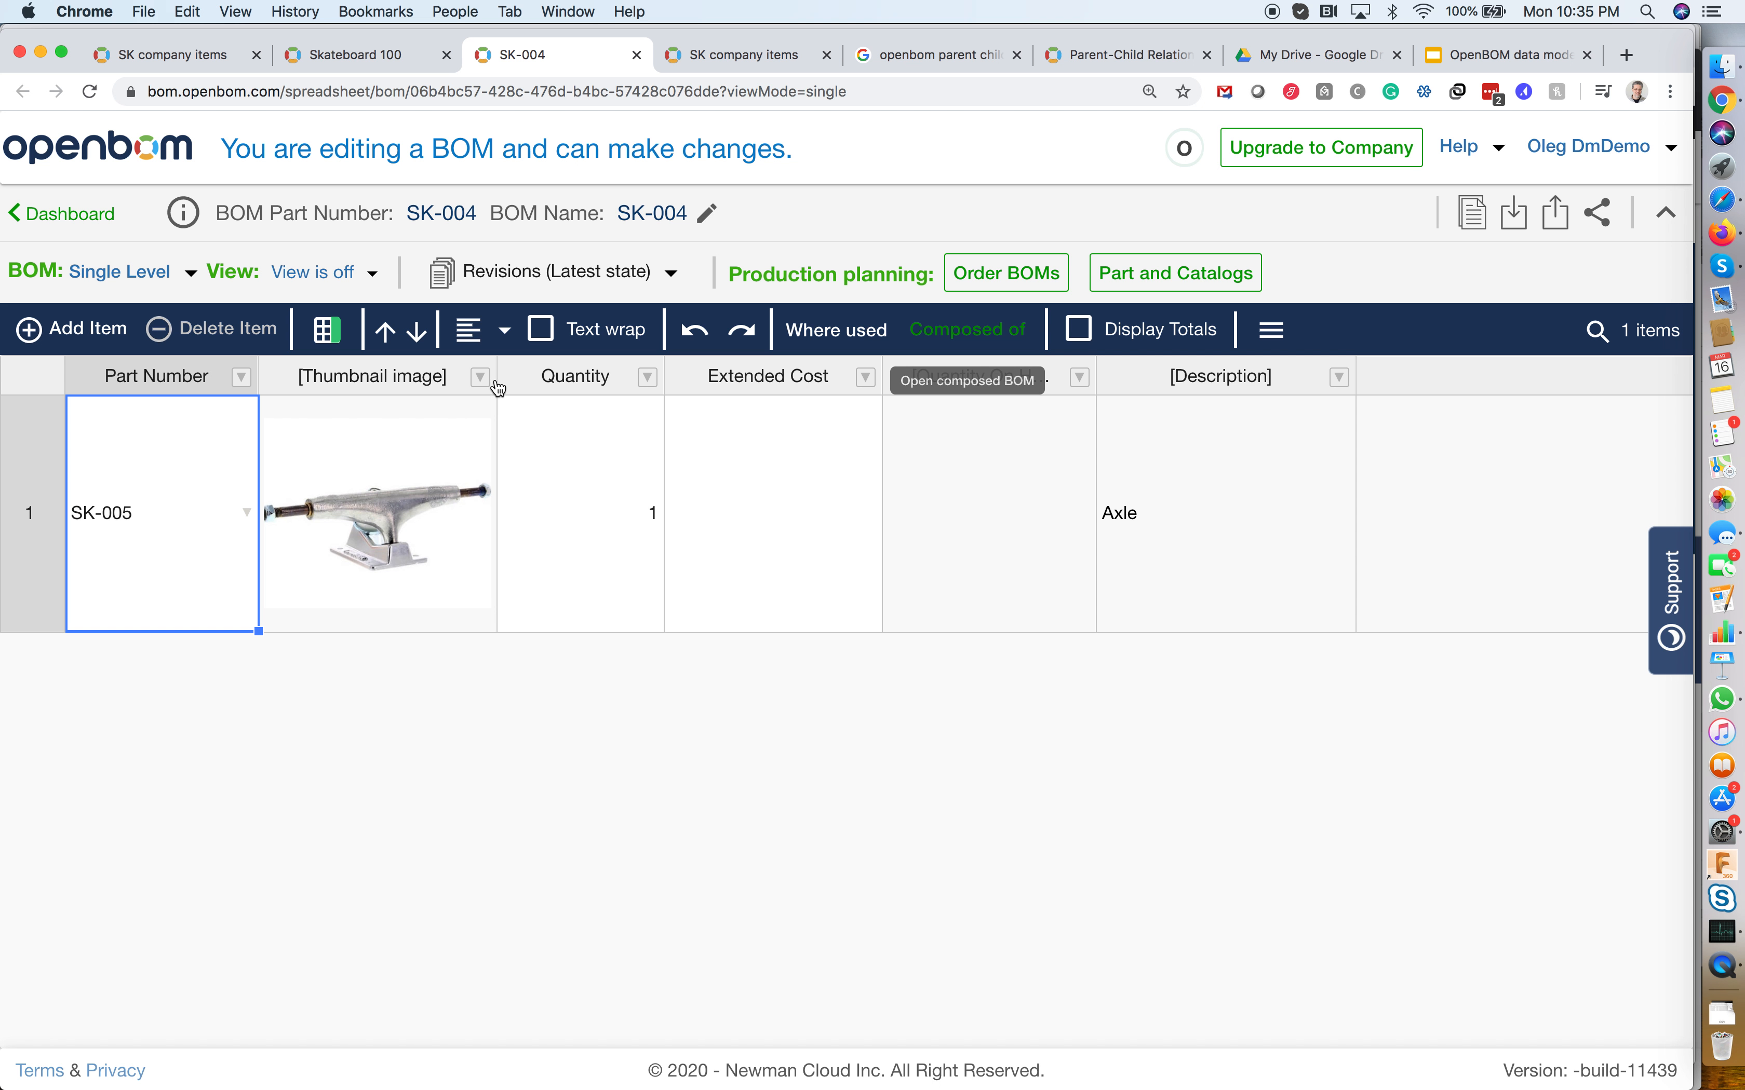
{"action": "left_click", "coordinate": [593, 518]}
{"action": "left_click_drag", "start_coordinate": [497, 378], "coordinate": [359, 378]}
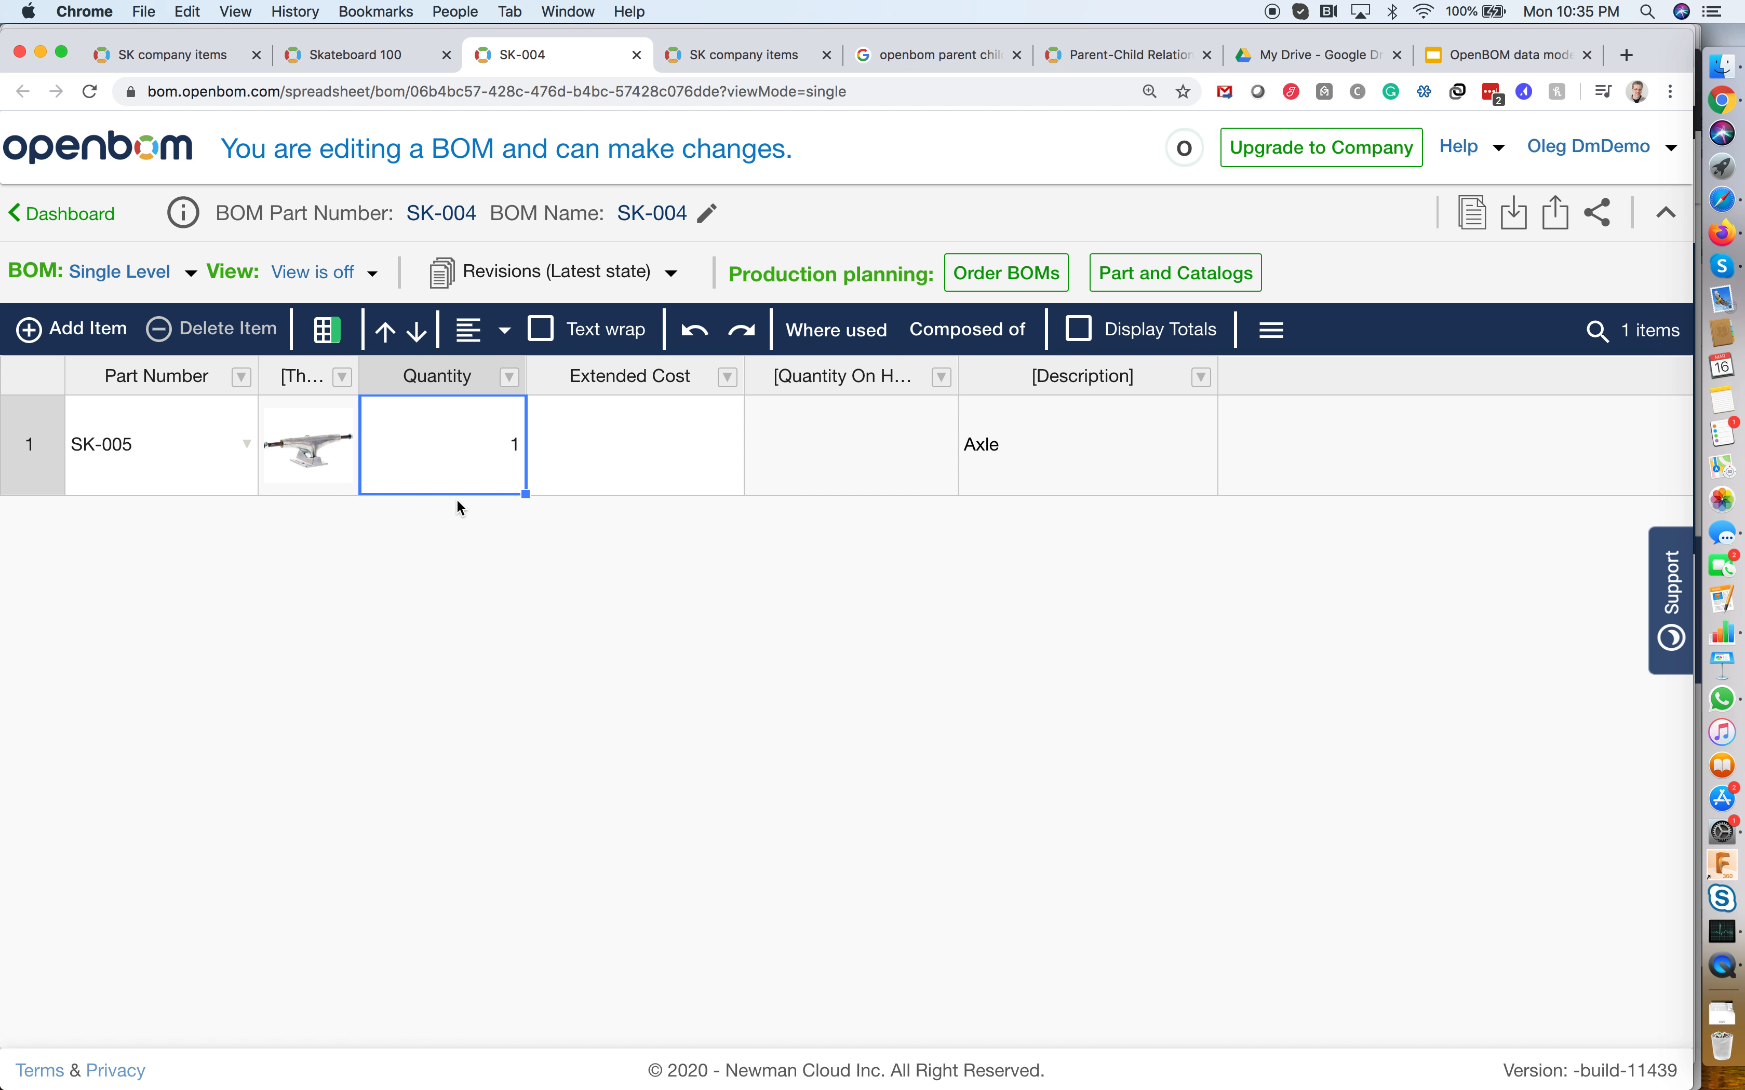
Add wheel SK-000 from the SK company items catalog to the SK-004 BOM with a quantity of 2
{"action": "left_click", "coordinate": [72, 337]}
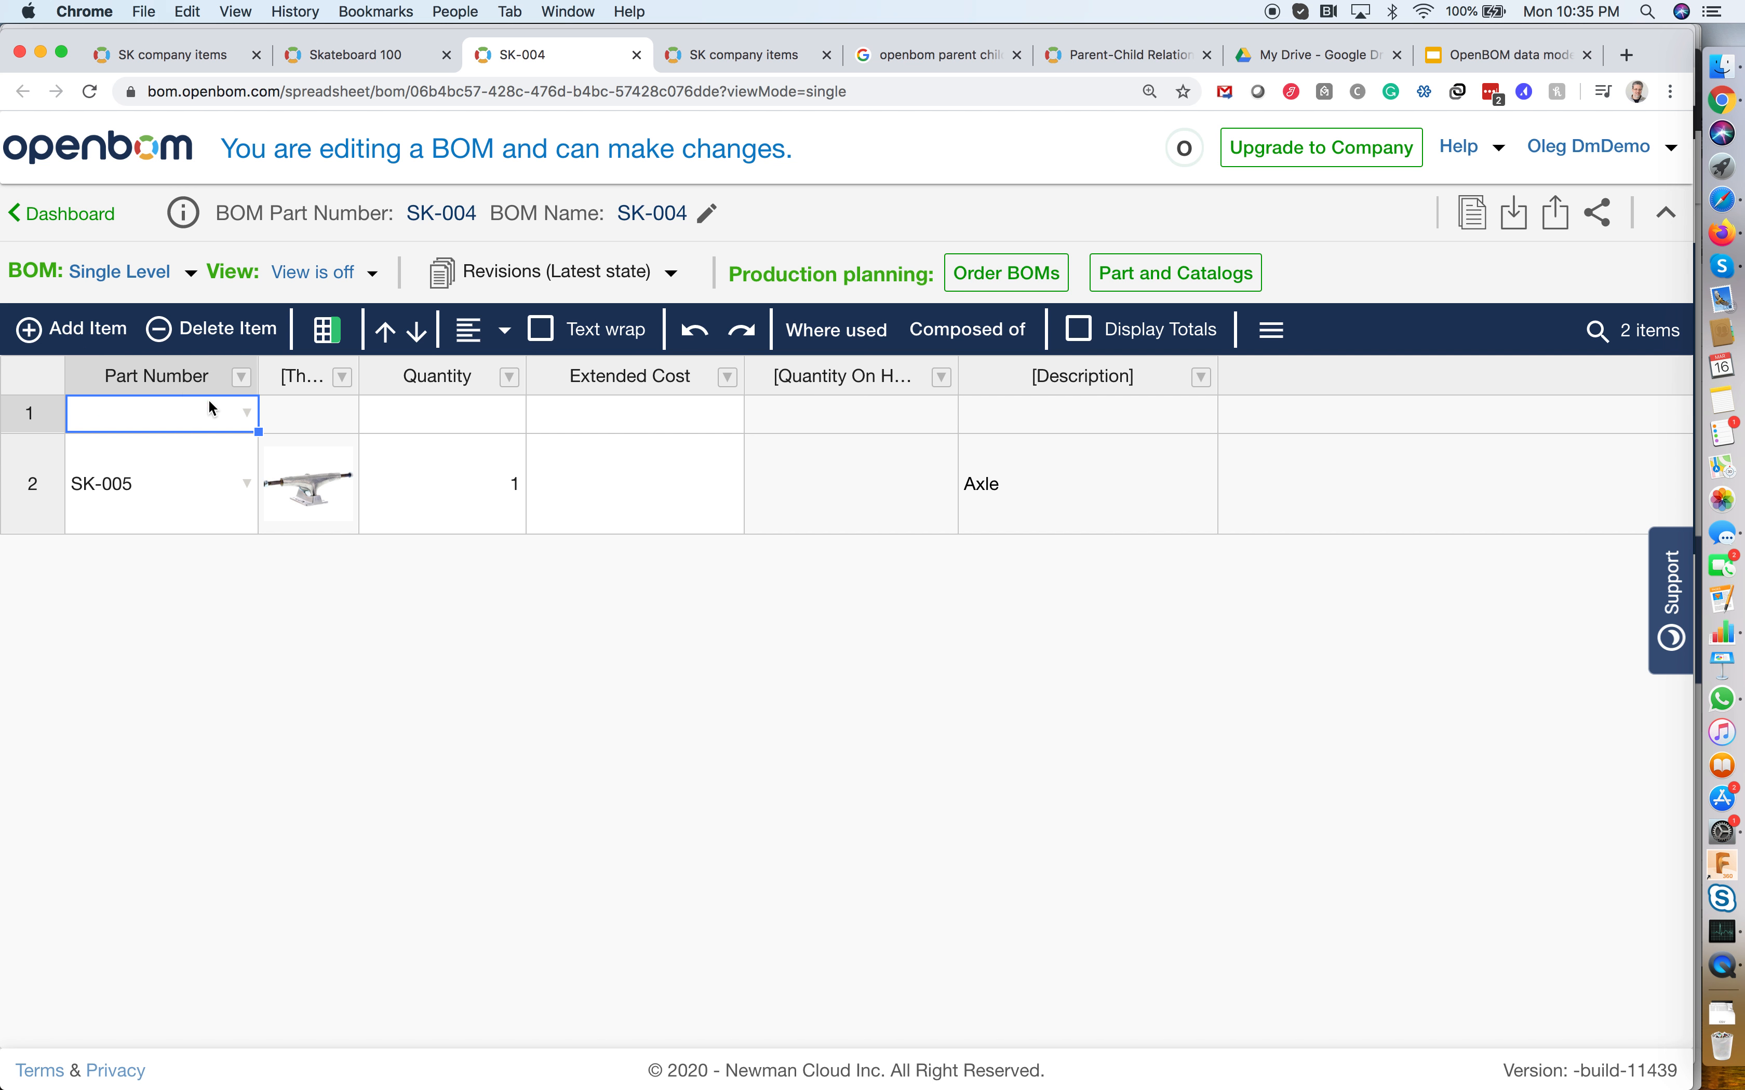
{"action": "left_click", "coordinate": [249, 415]}
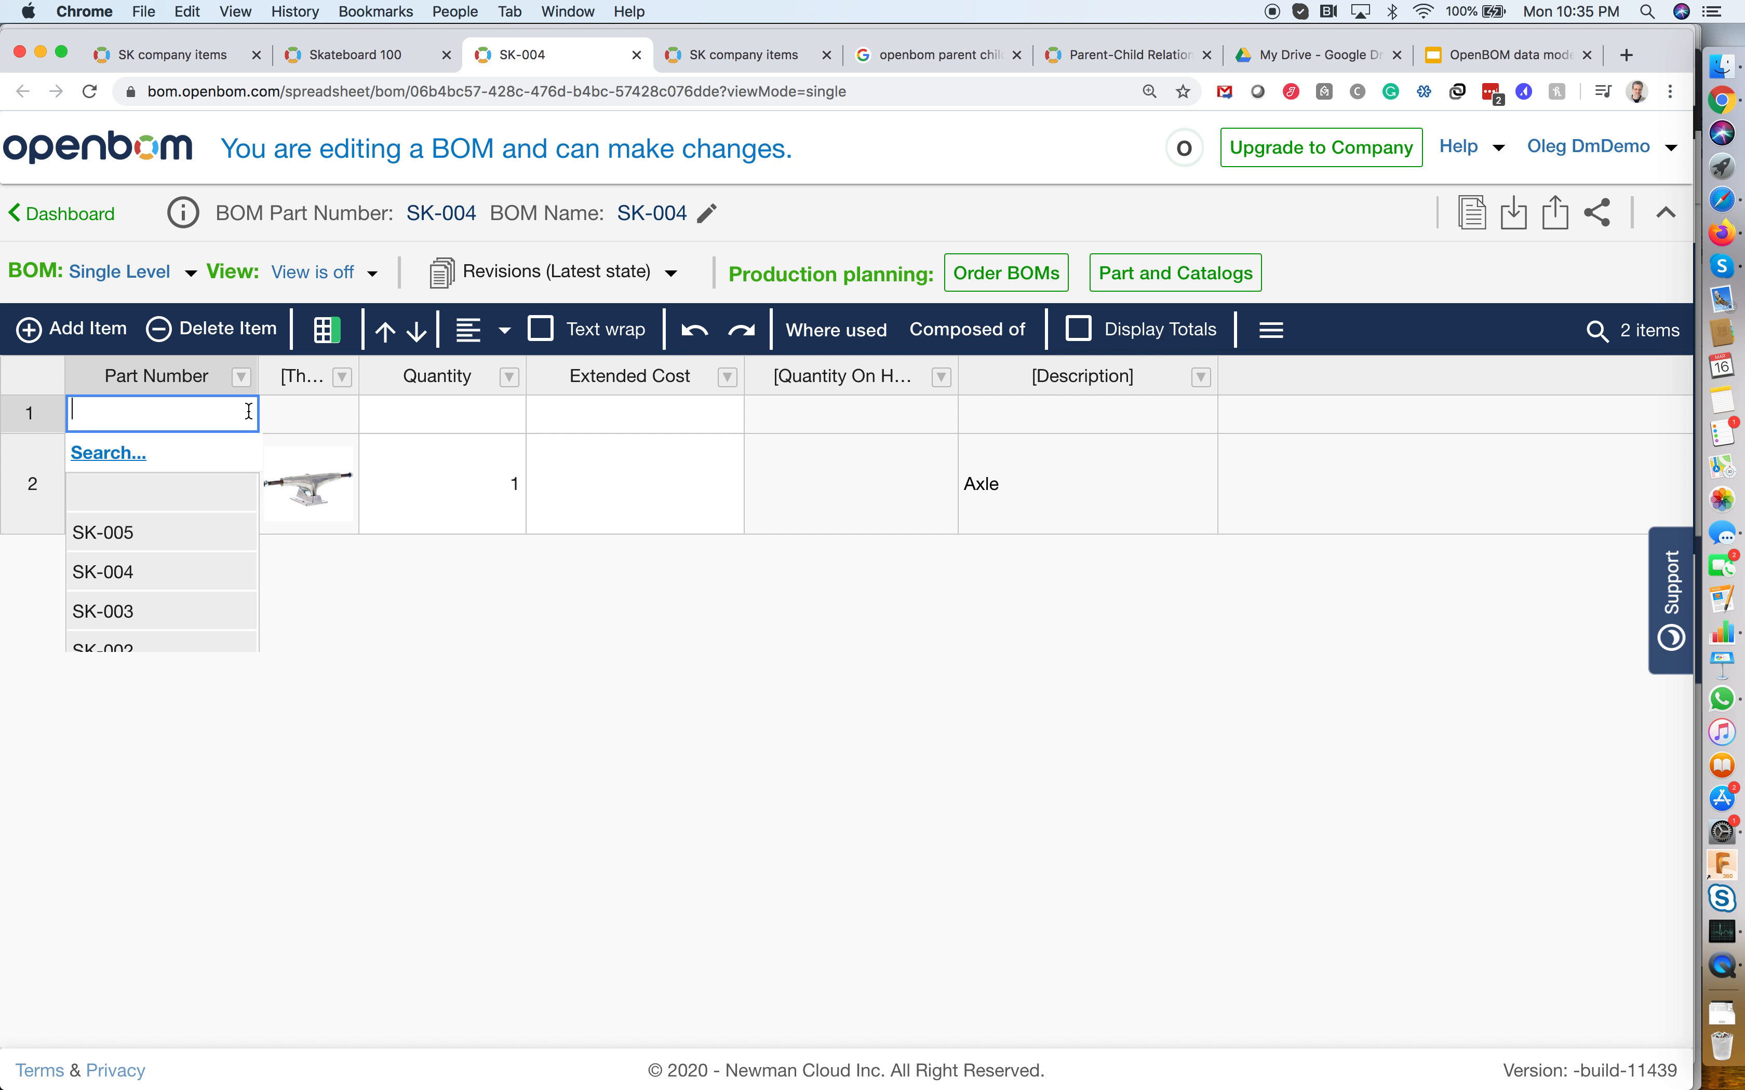
{"action": "left_click", "coordinate": [100, 458]}
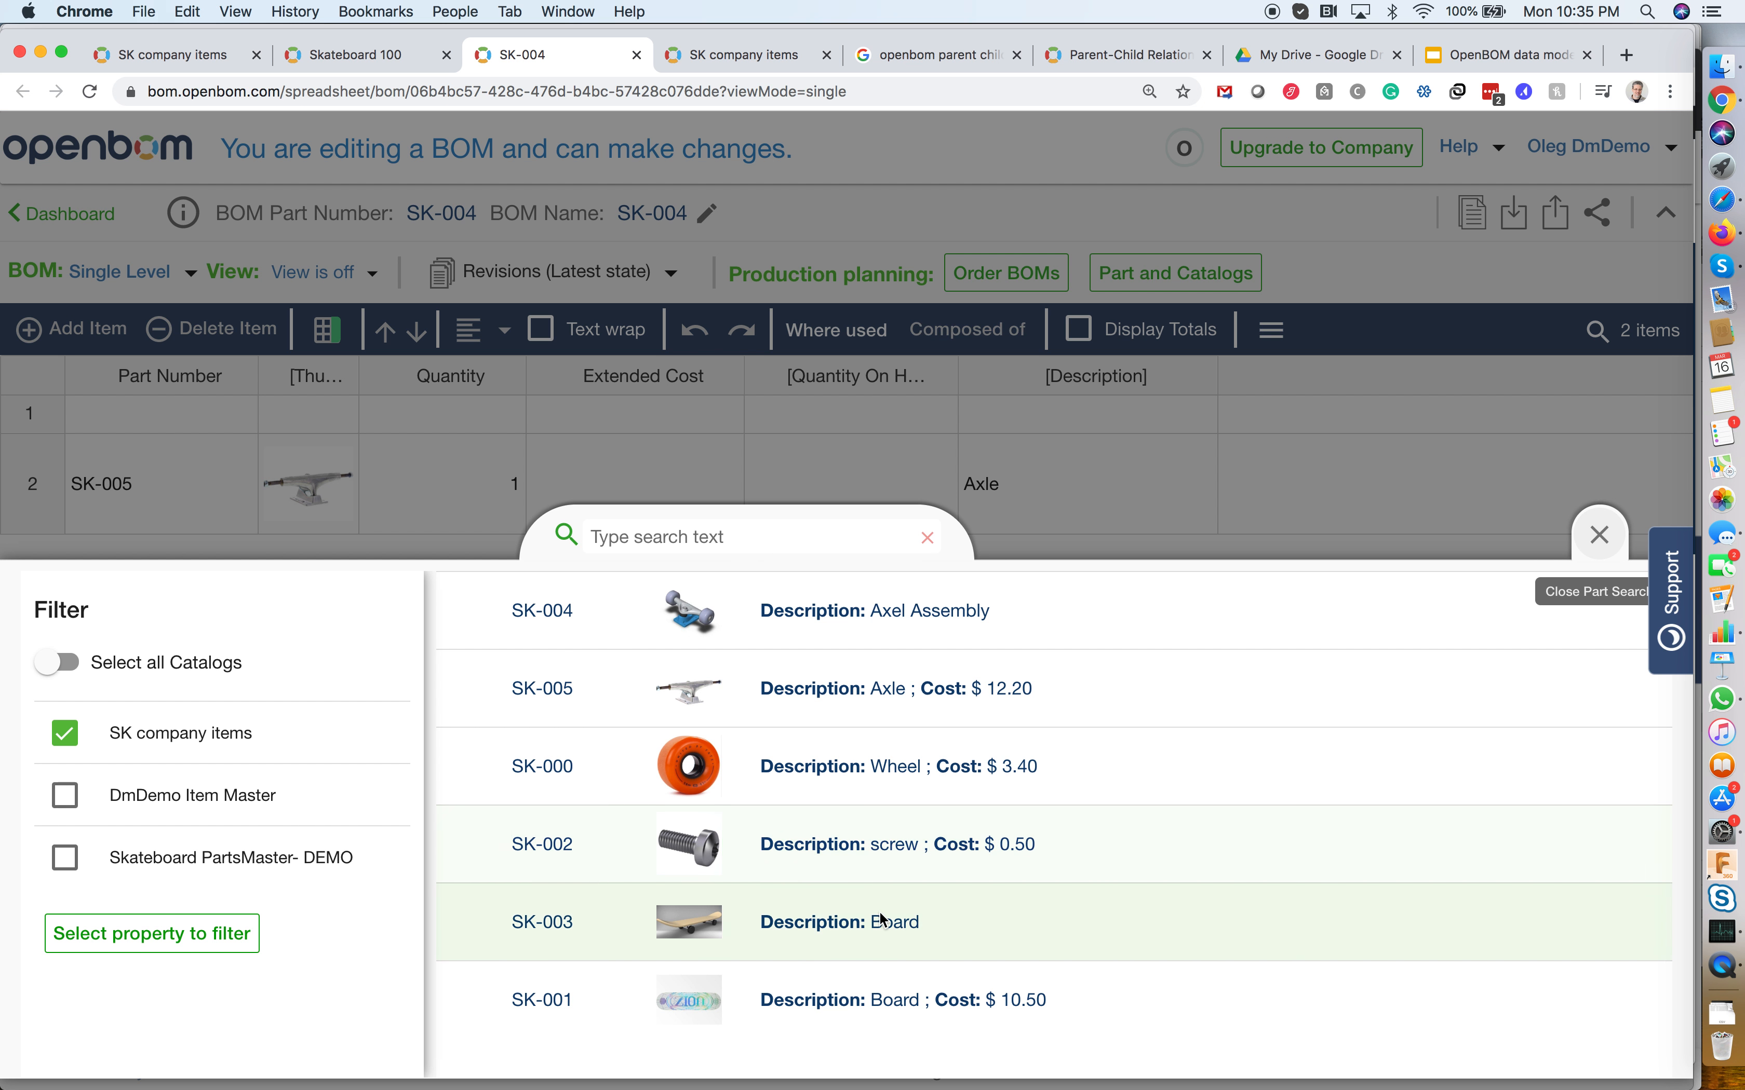
{"action": "left_click", "coordinate": [805, 796]}
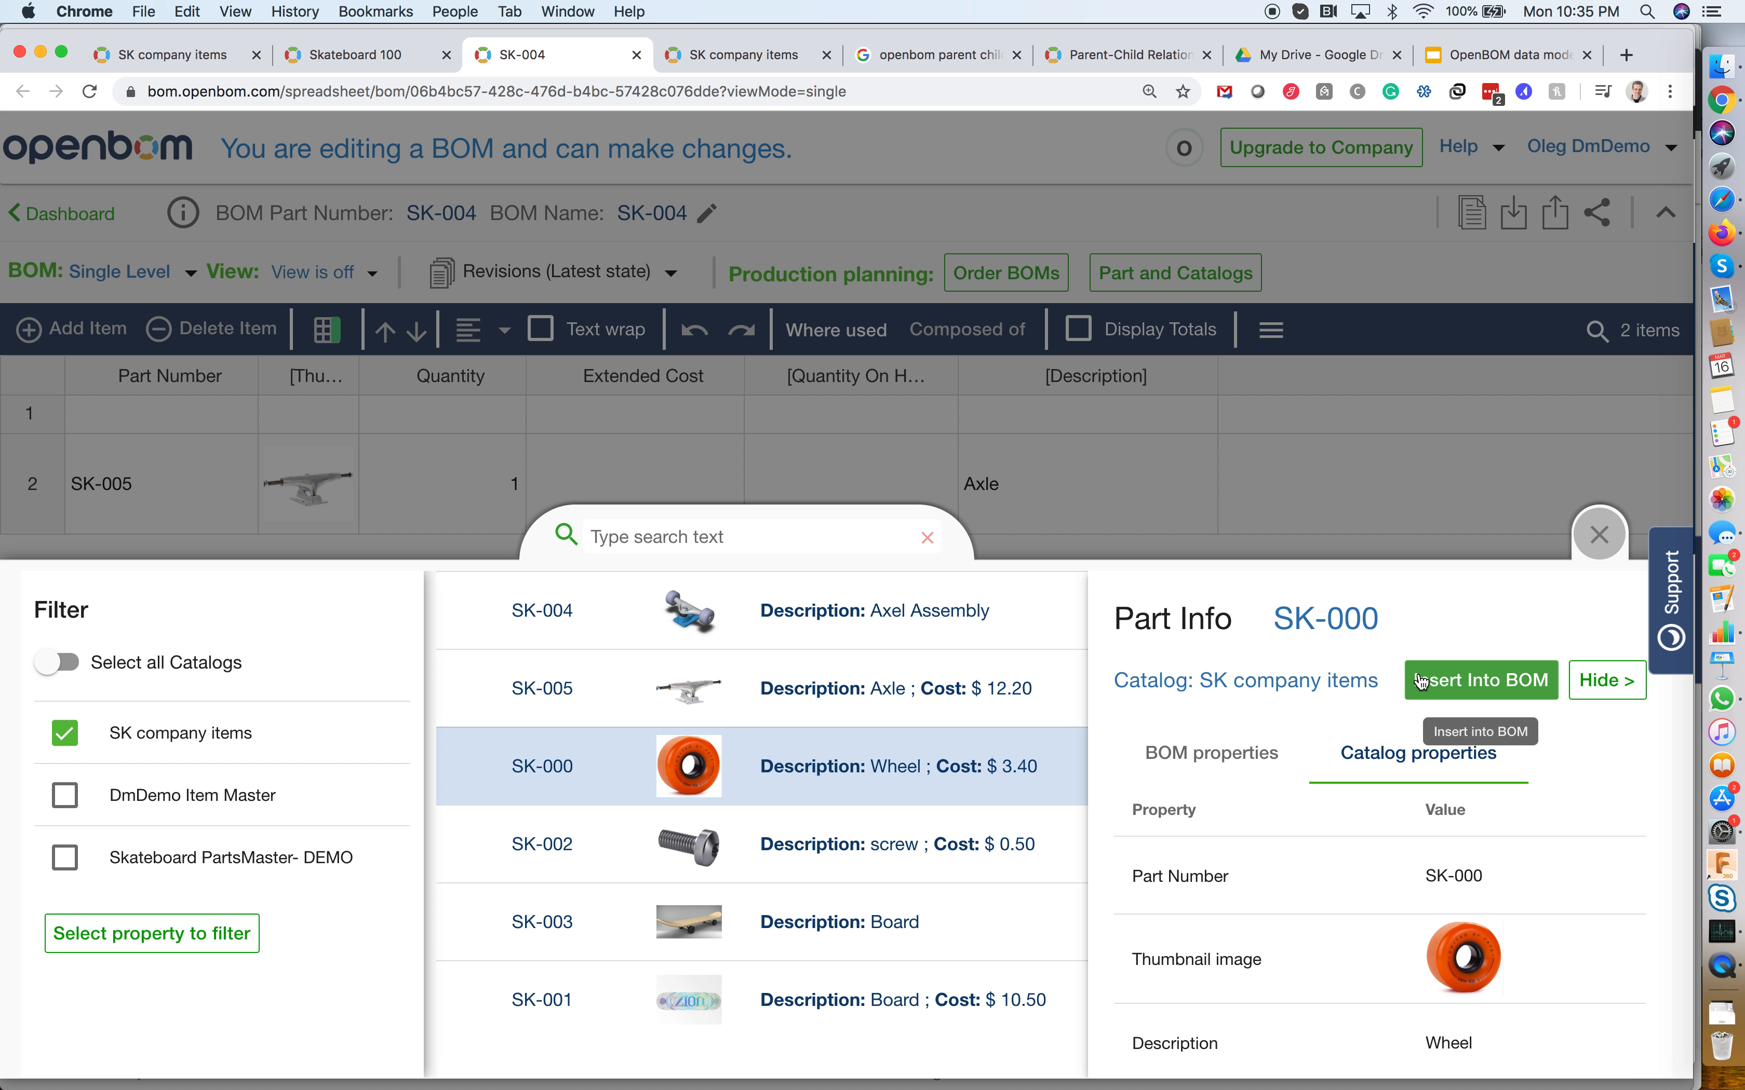
{"action": "left_click", "coordinate": [1482, 678]}
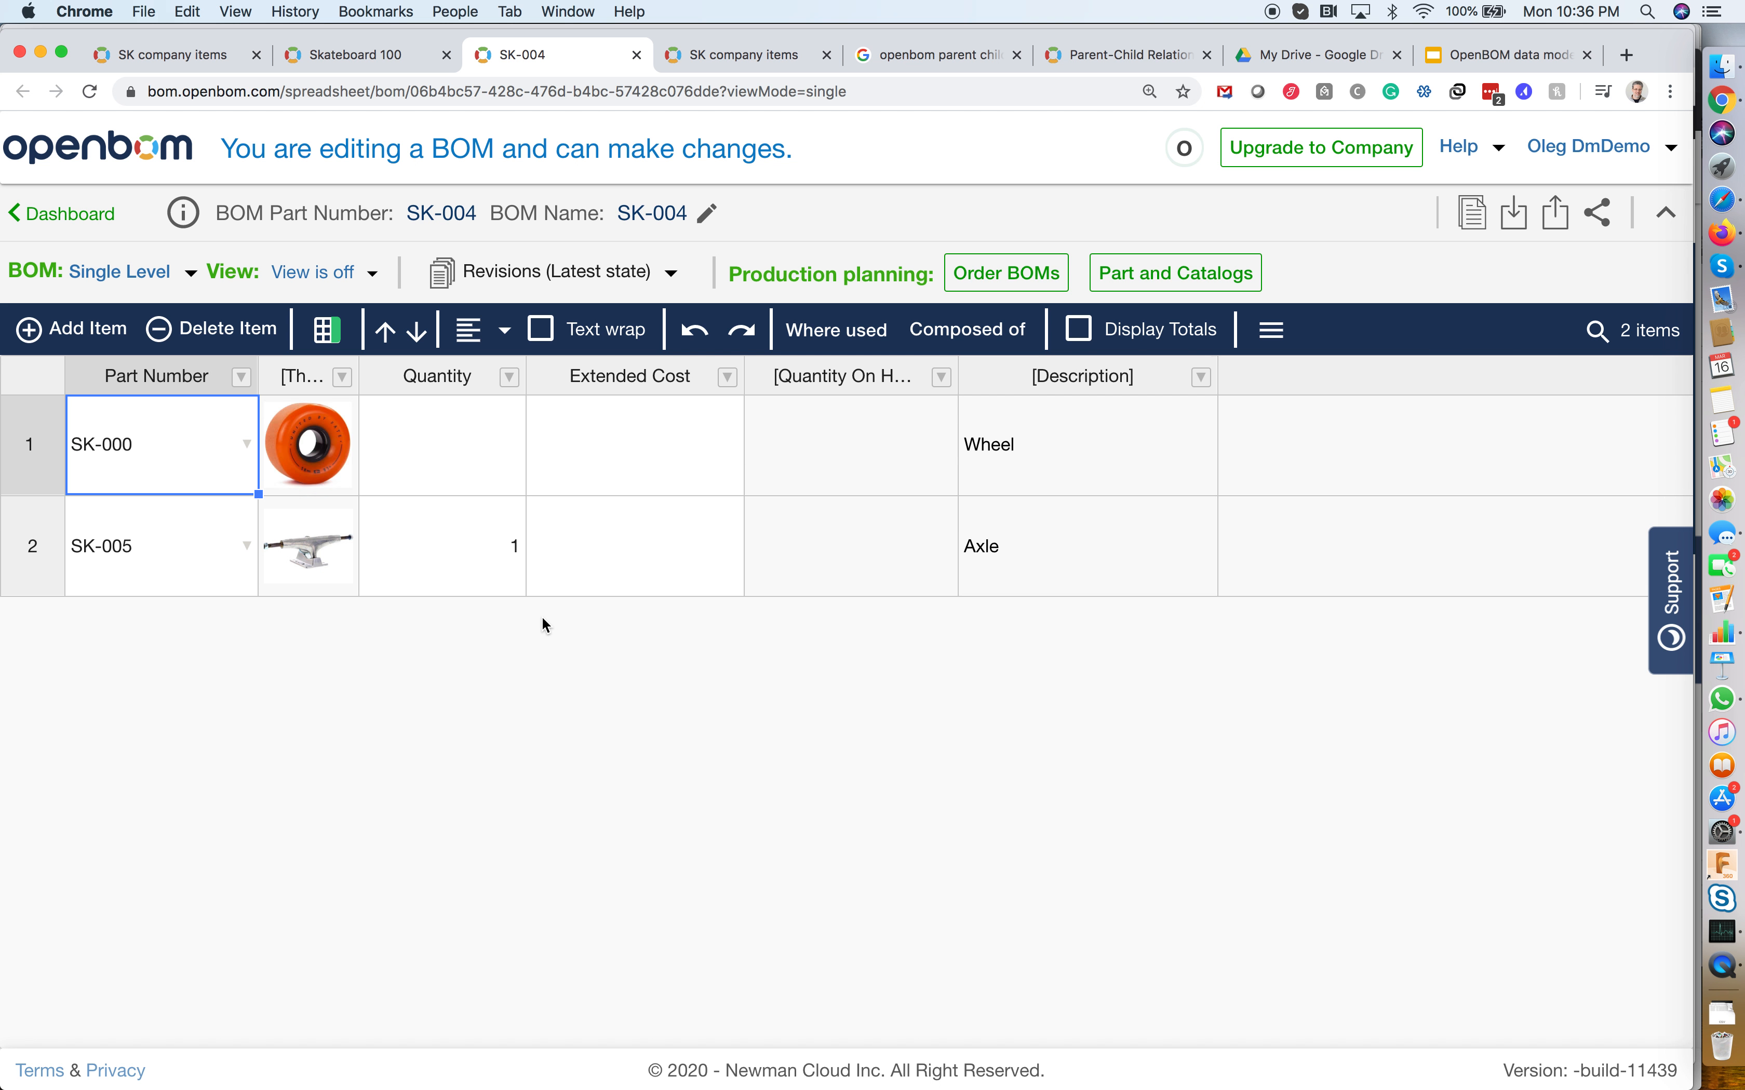
{"action": "left_click", "coordinate": [431, 461]}
{"action": "type", "text": "2"}
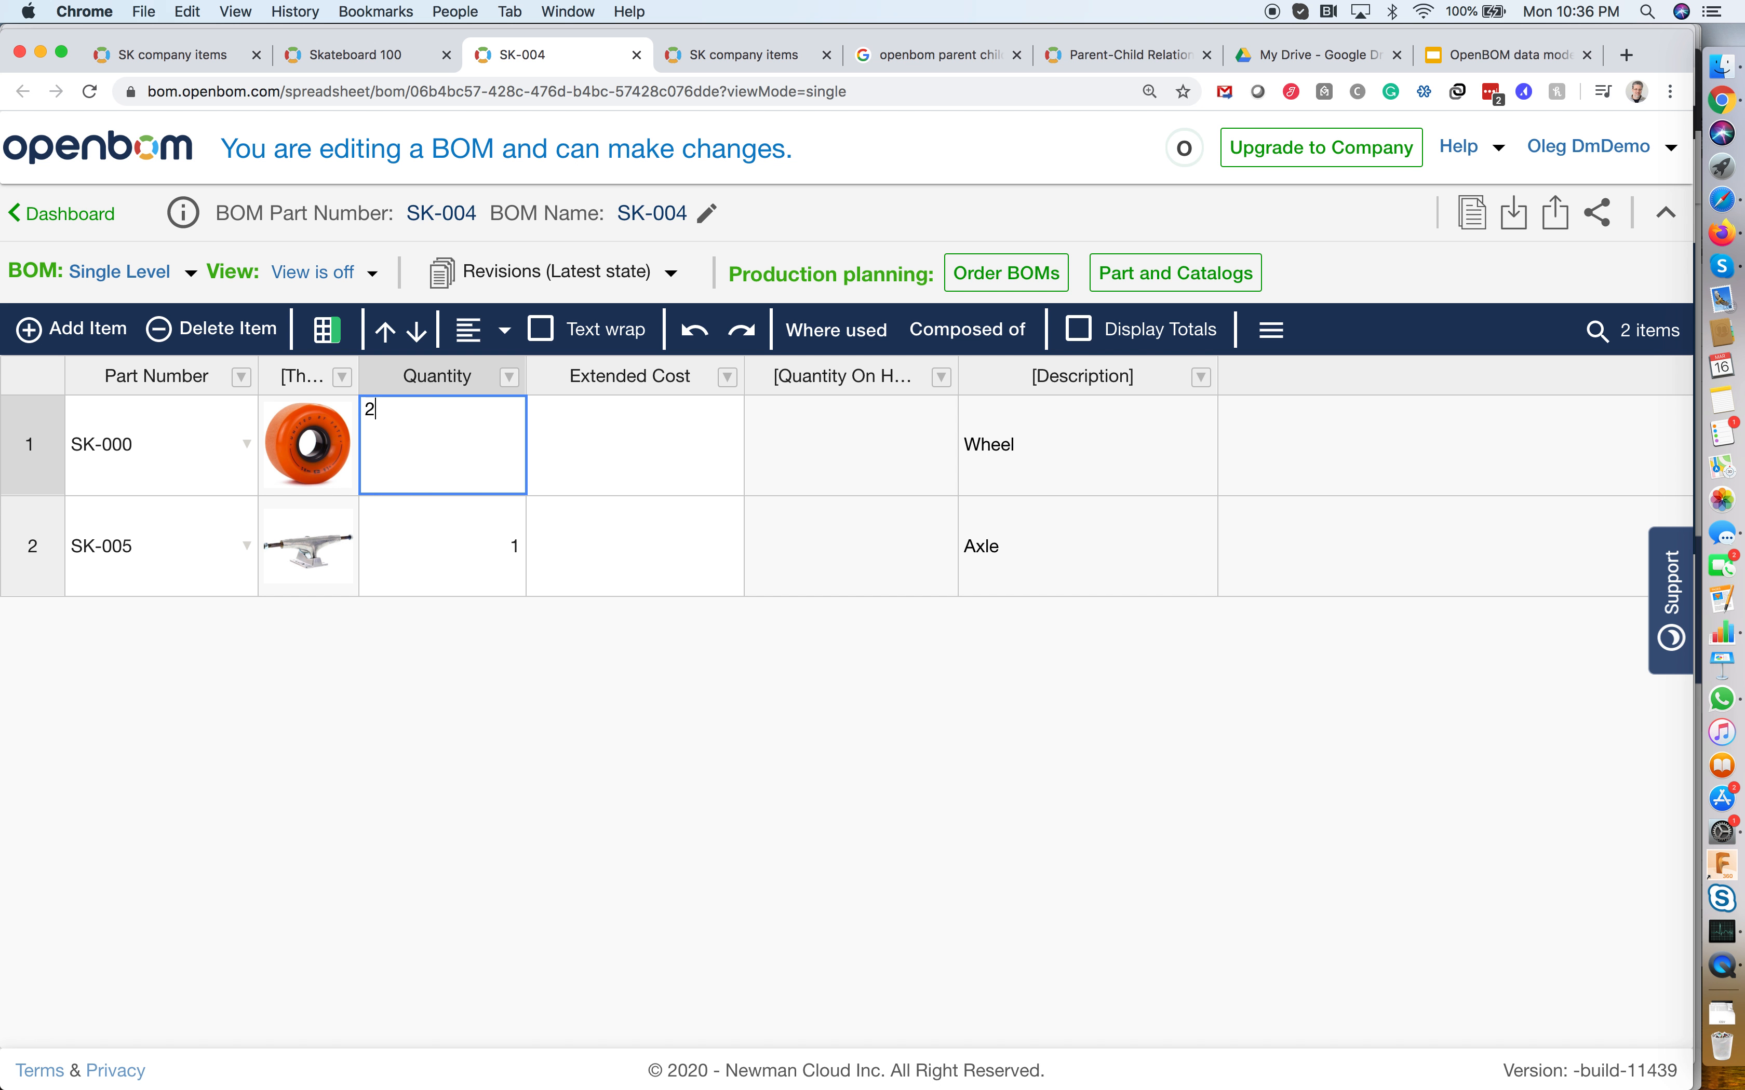
{"action": "key", "text": "Tab"}
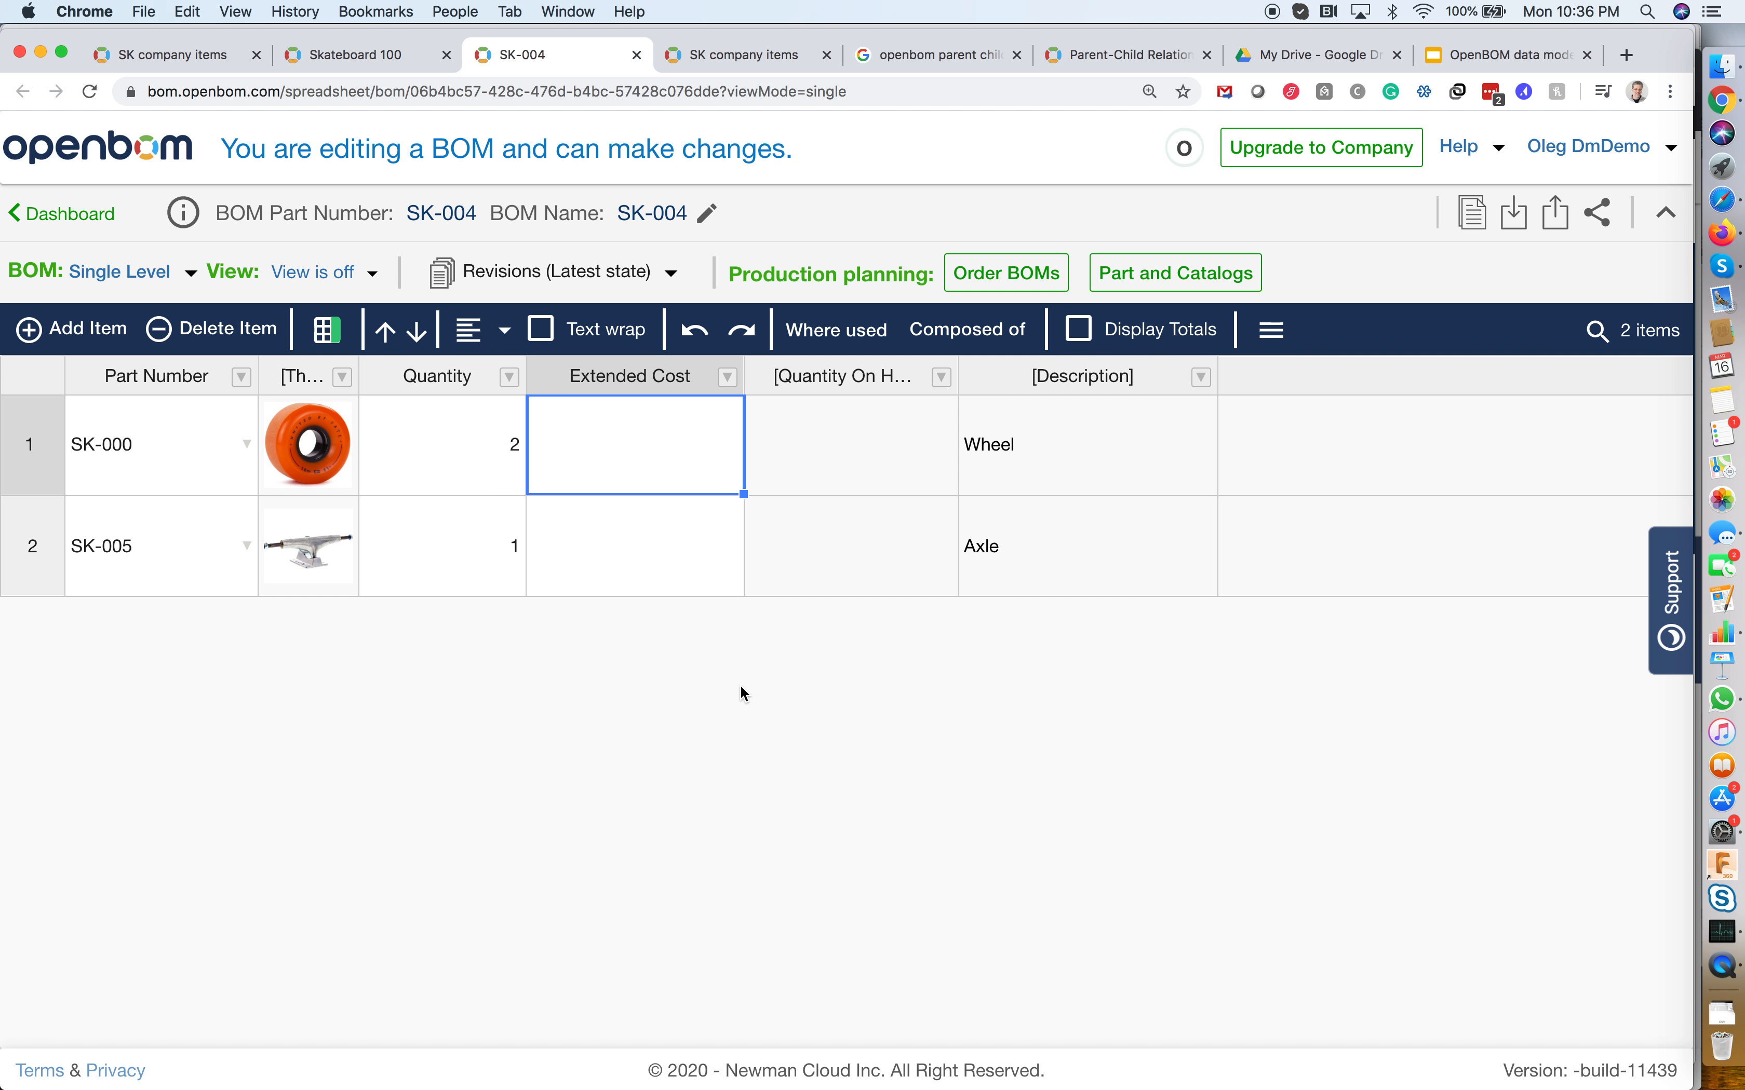
Add screw SK-002 from the SK company items catalog to the SK-004 BOM with a quantity of 4
{"action": "left_click", "coordinate": [82, 328]}
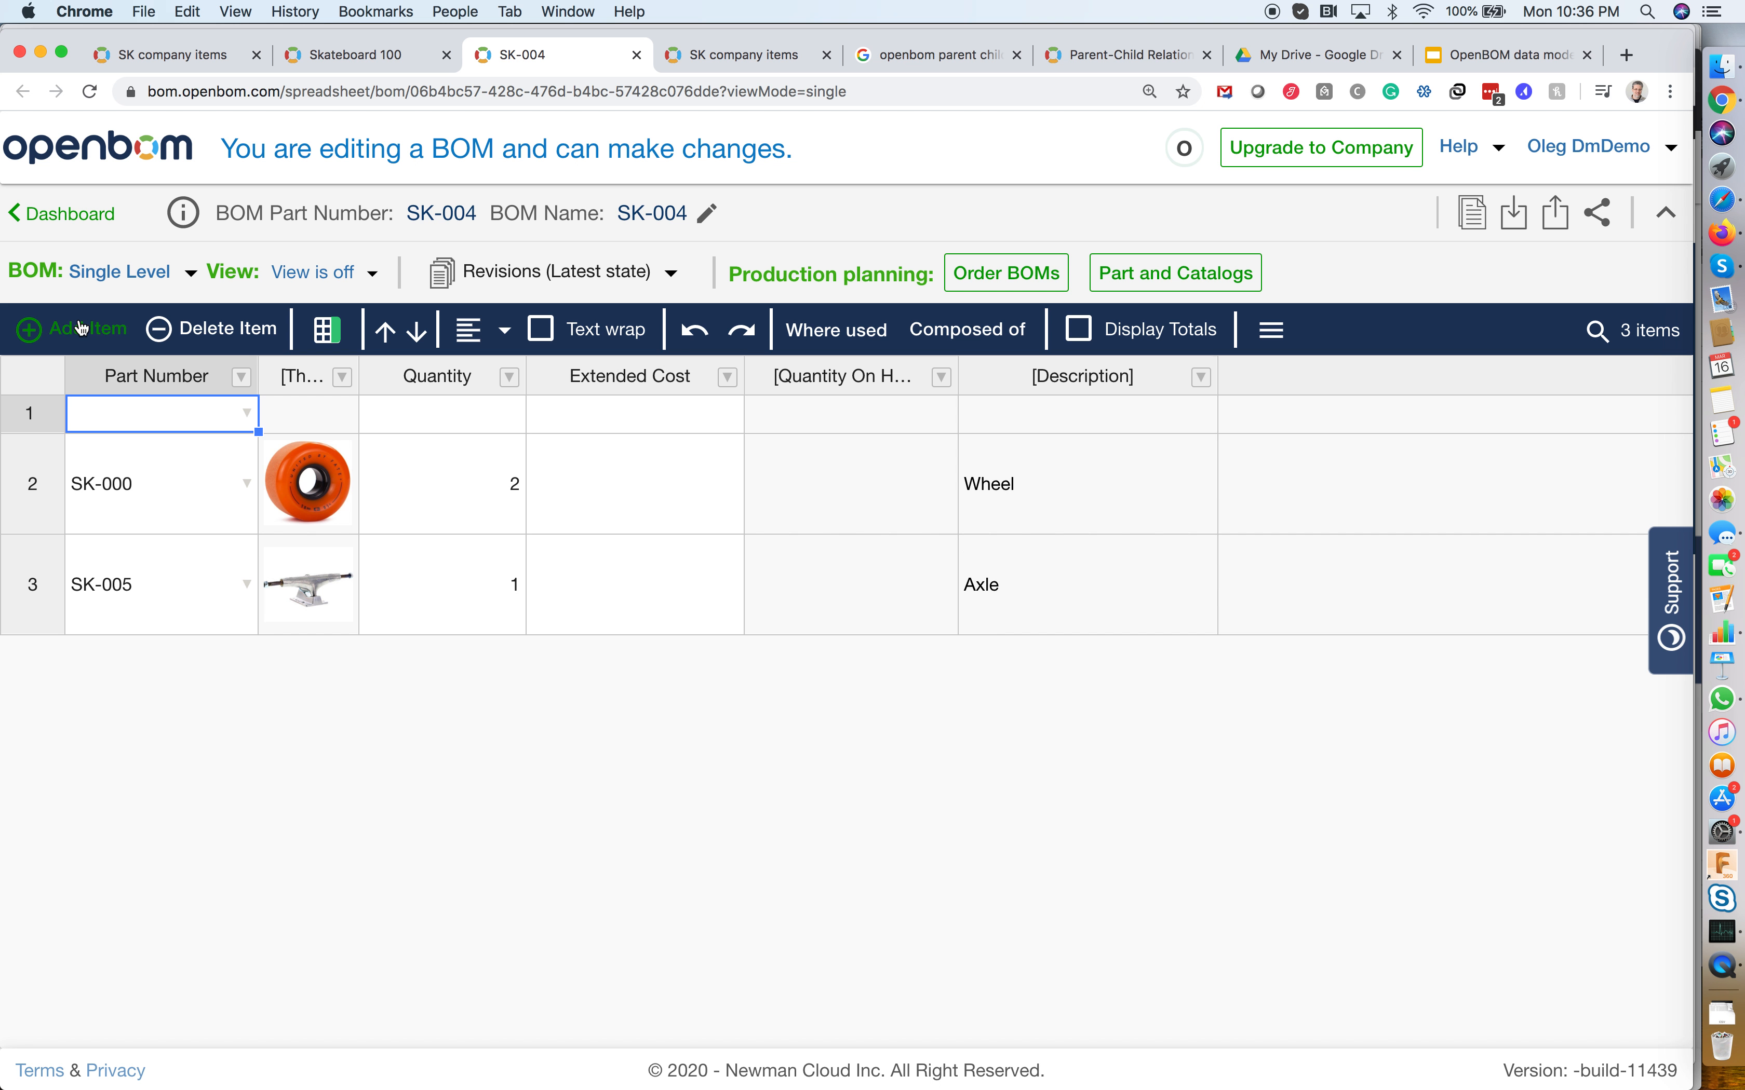
{"action": "left_click", "coordinate": [249, 423]}
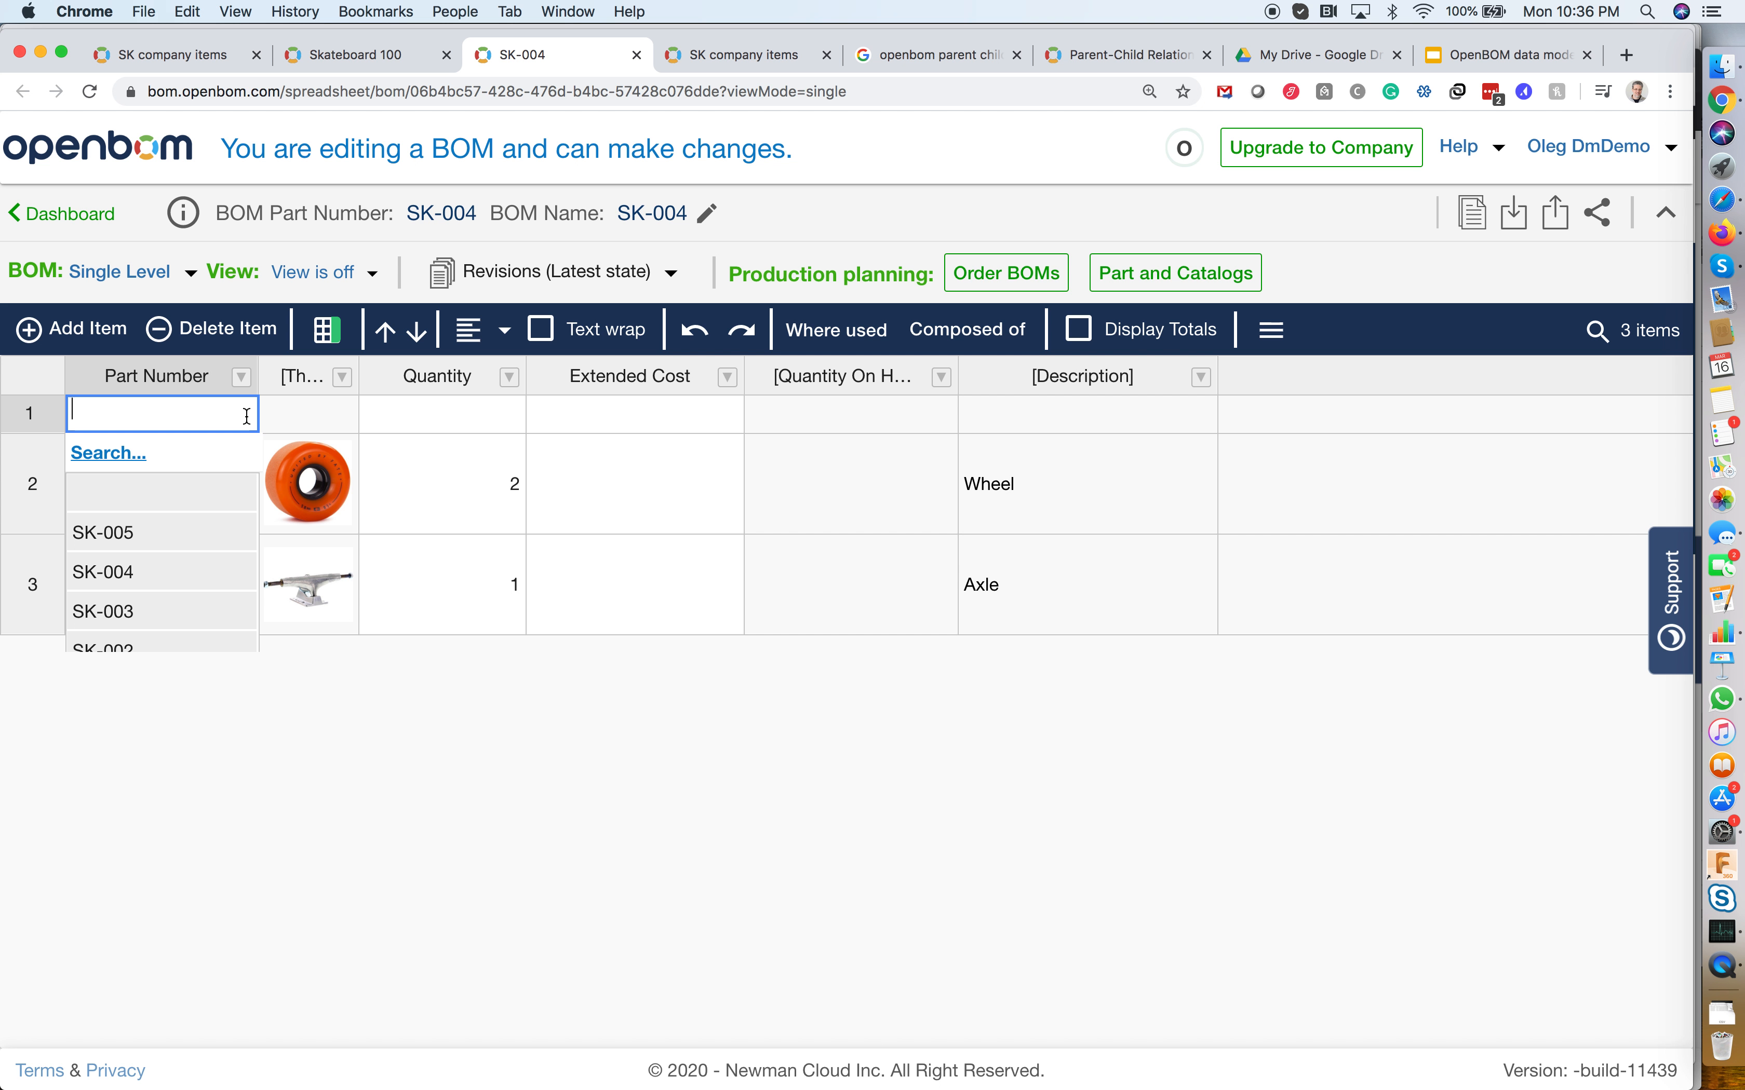
{"action": "left_click", "coordinate": [102, 453]}
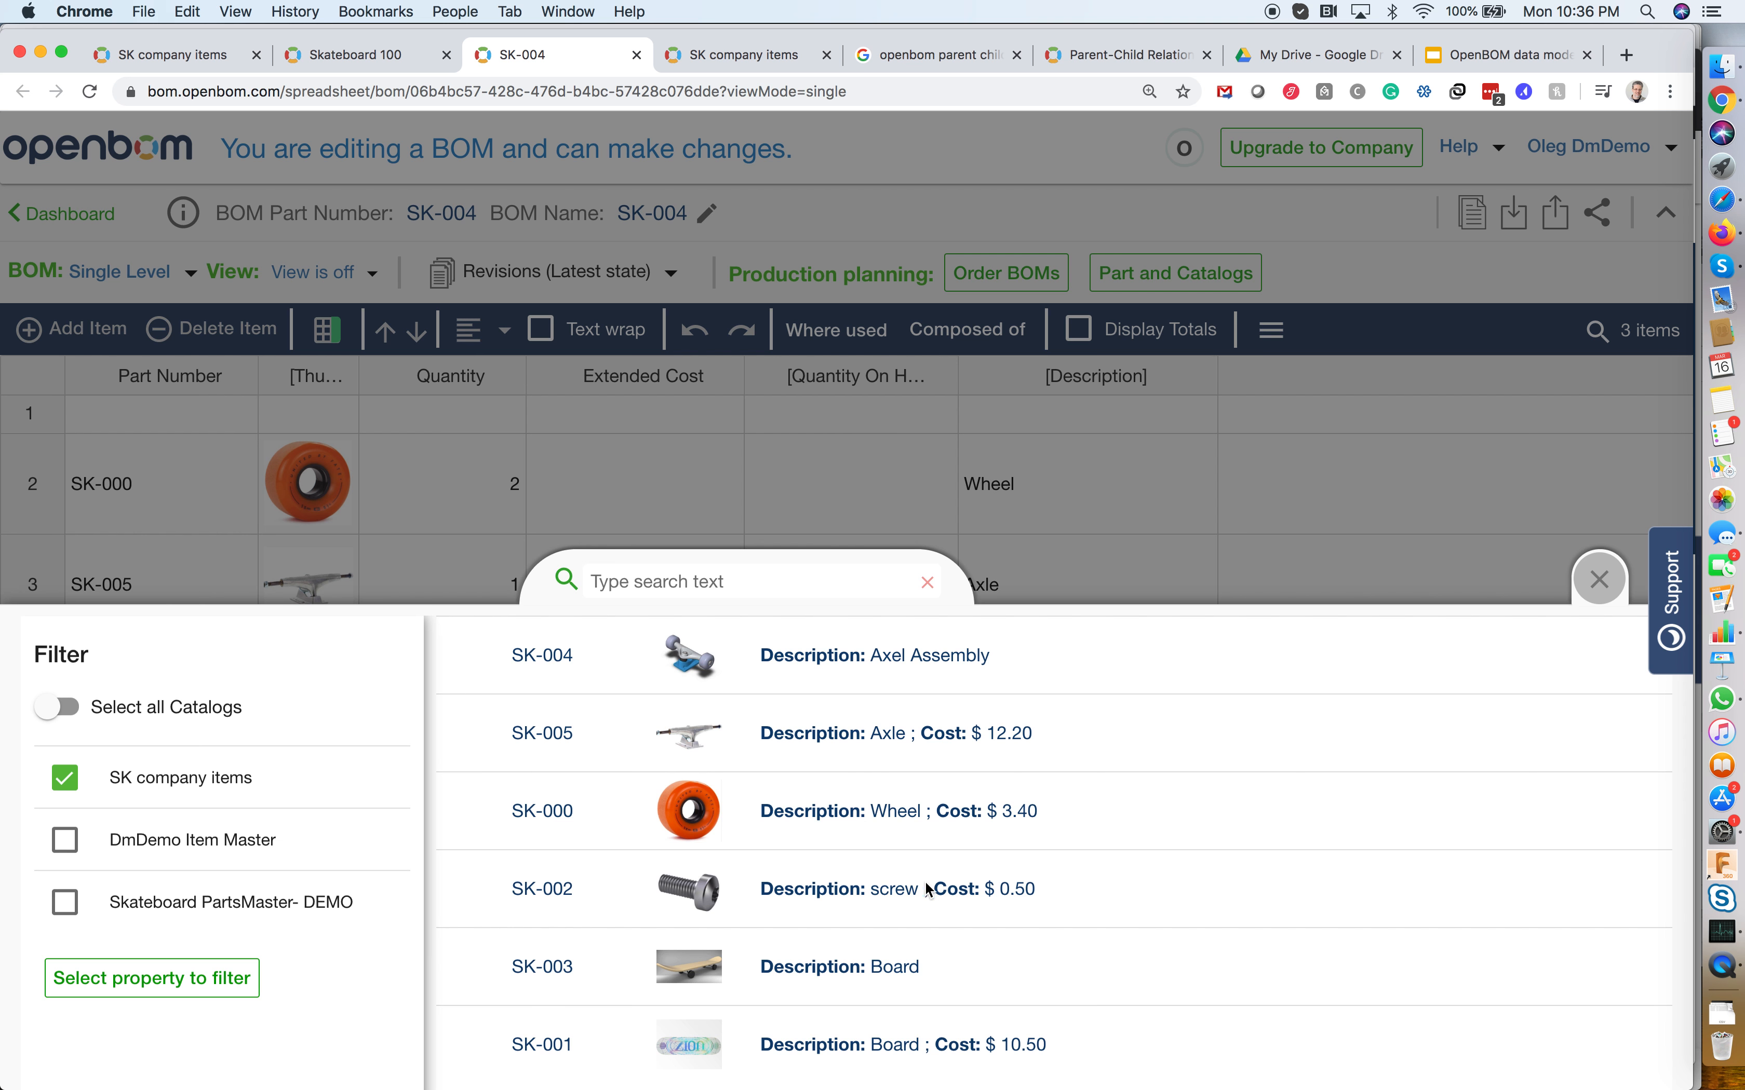
{"action": "left_click", "coordinate": [819, 870]}
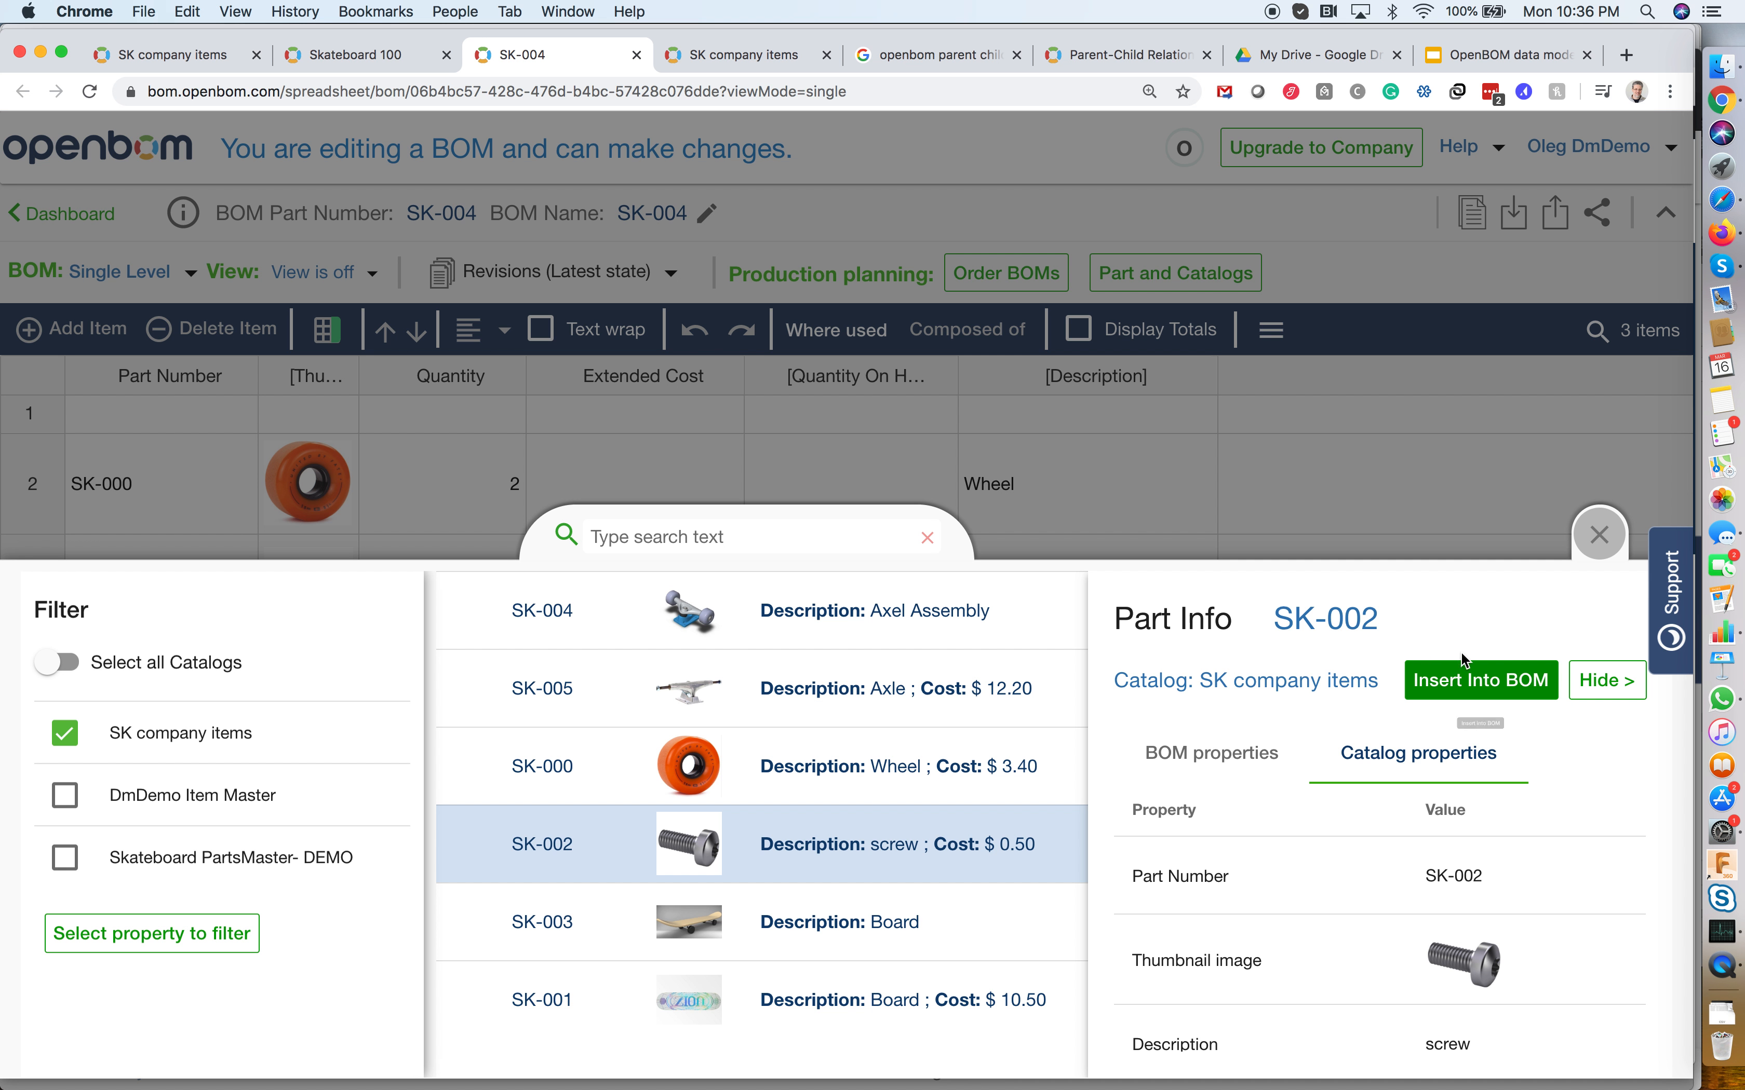
{"action": "left_click", "coordinate": [1482, 680]}
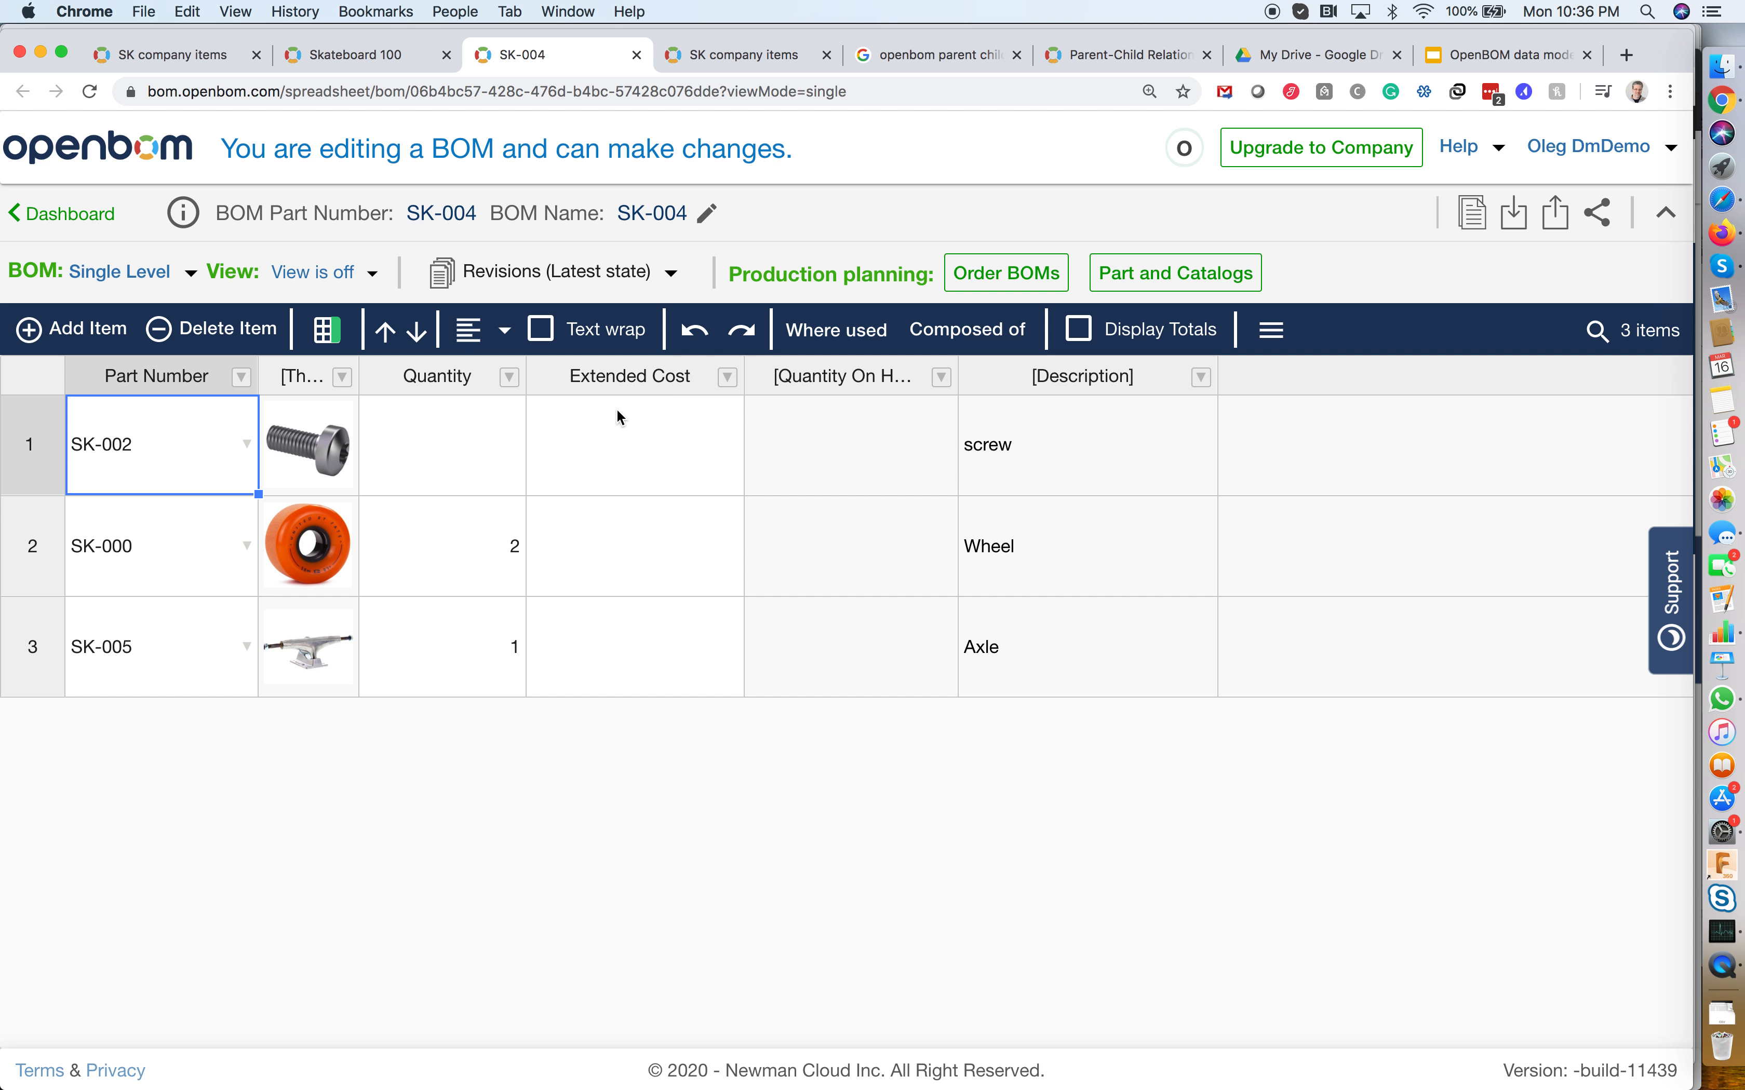
{"action": "left_click", "coordinate": [426, 419]}
{"action": "type", "text": "4"}
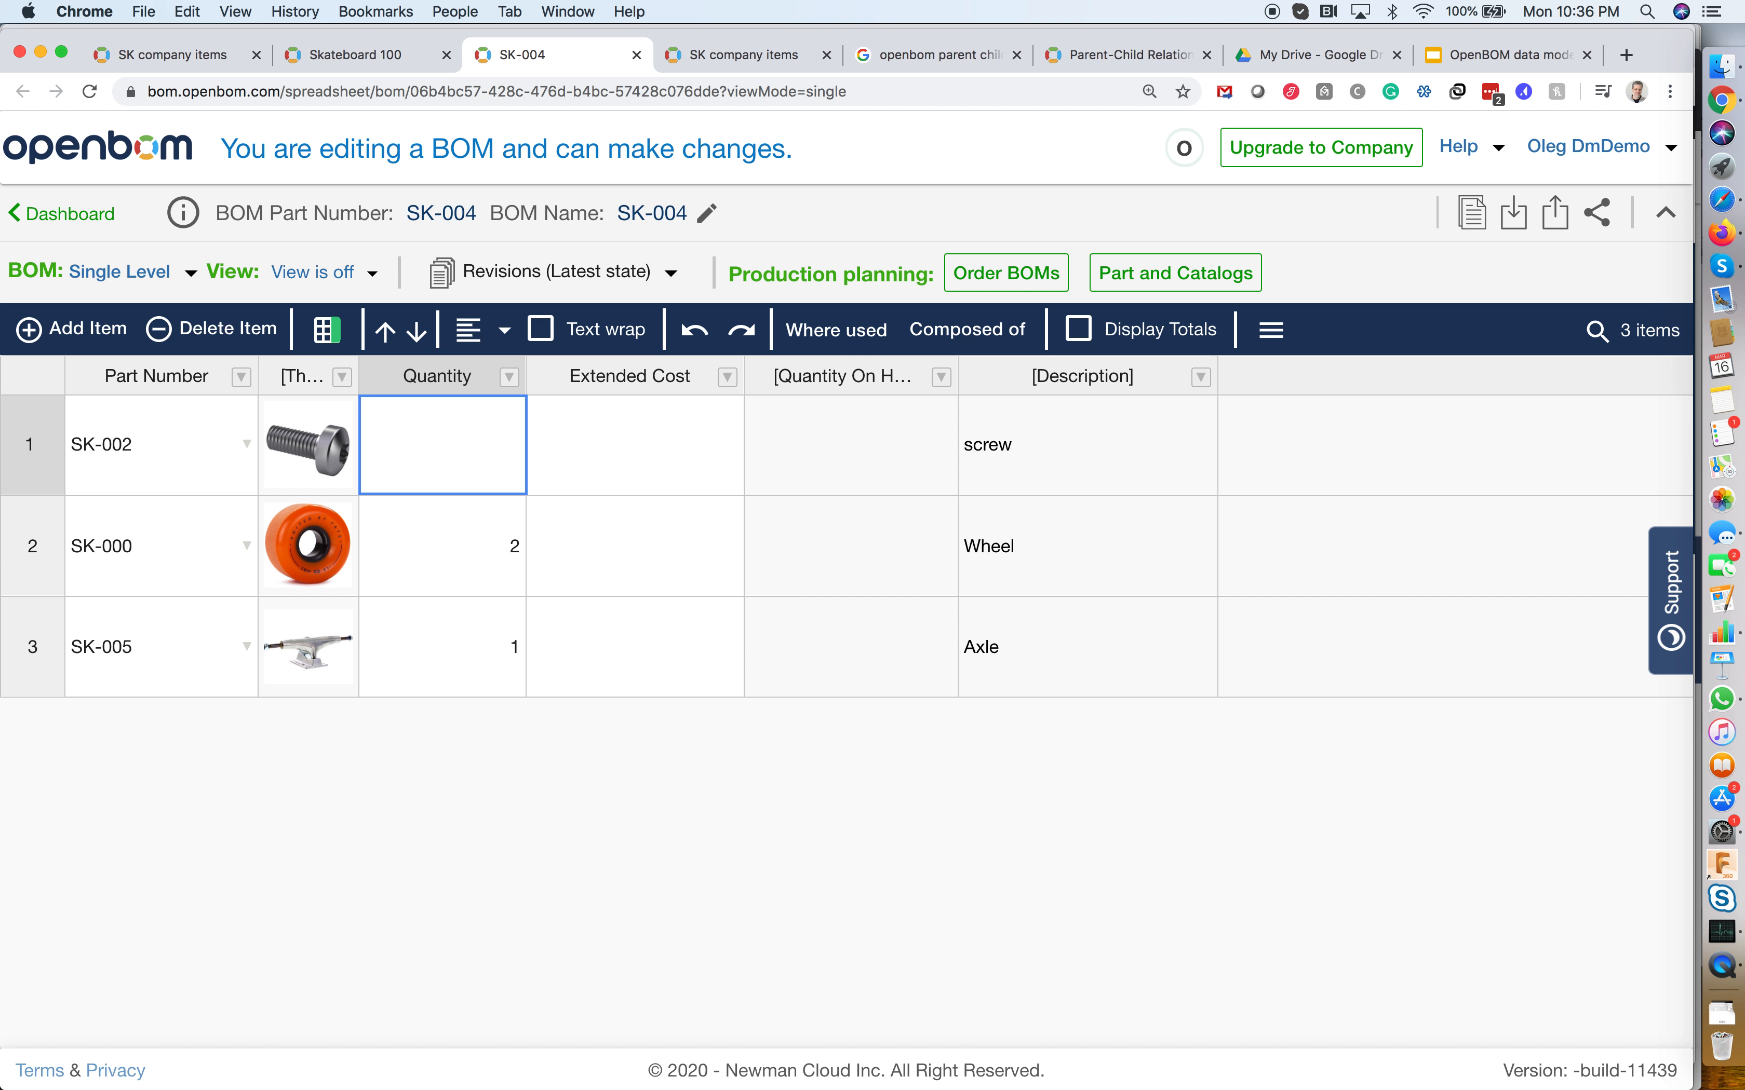
{"action": "key", "text": "Tab"}
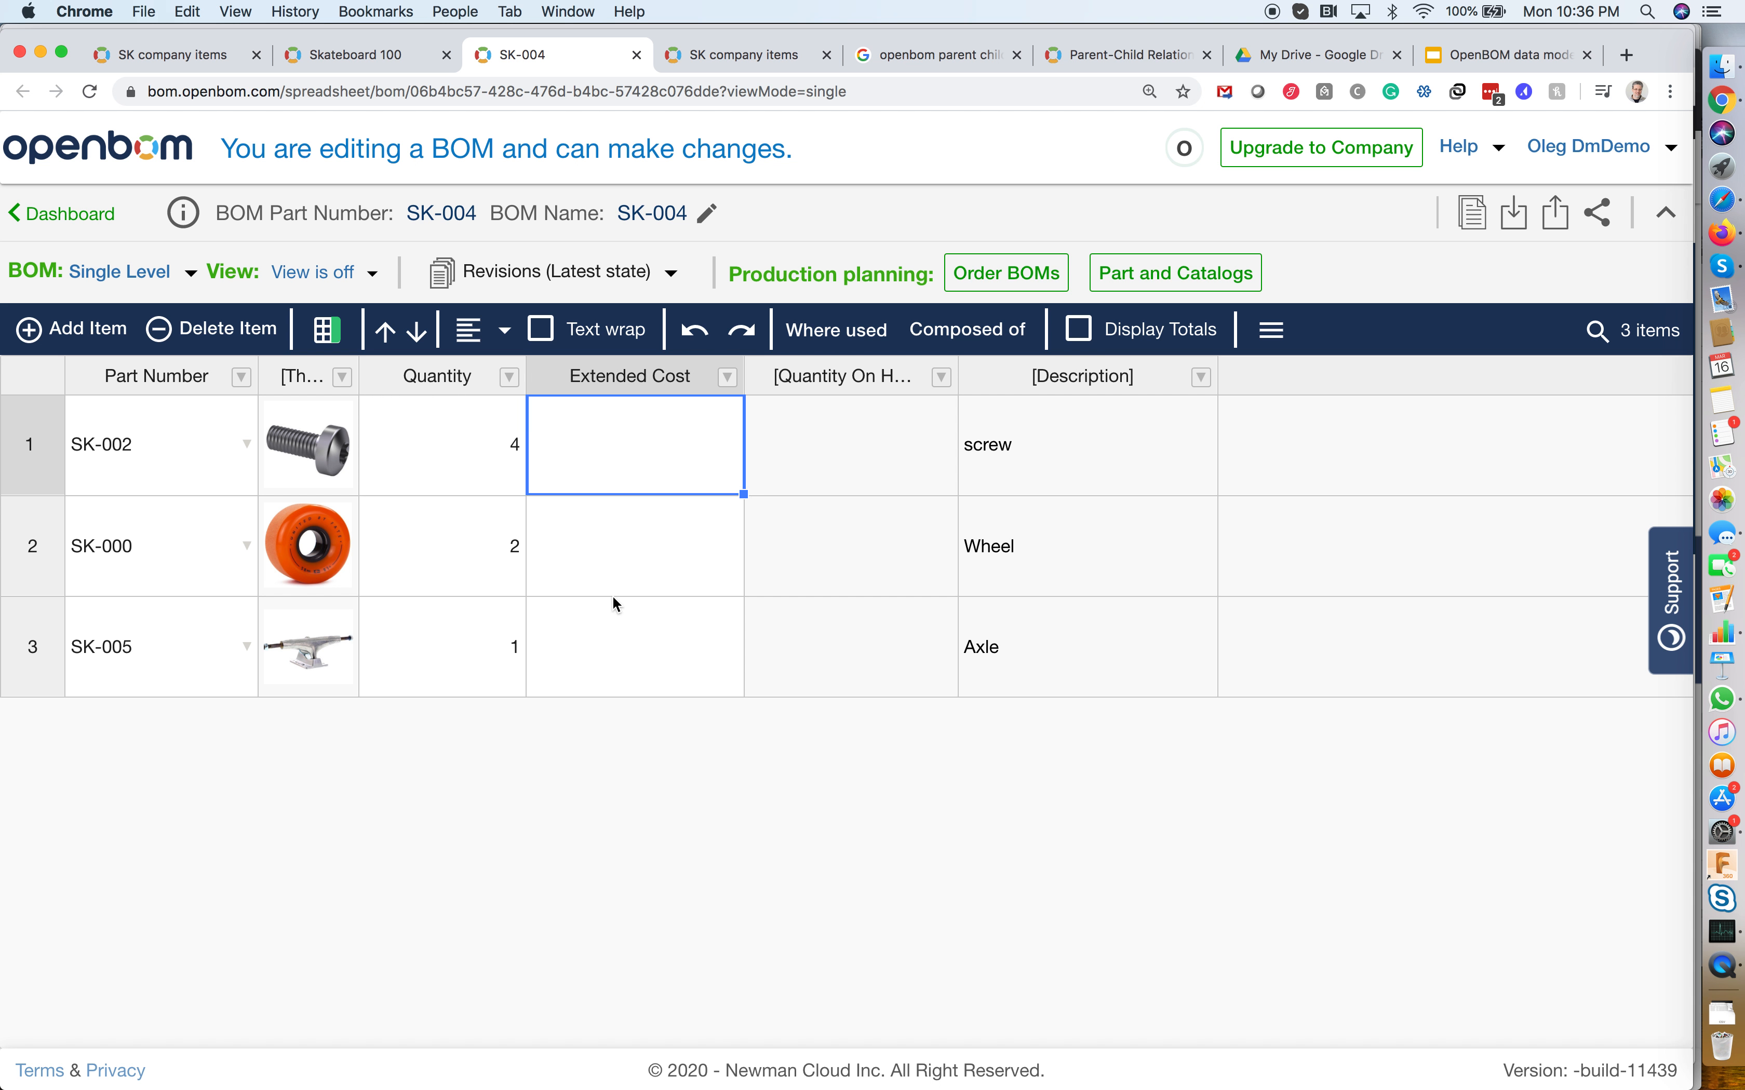
Look up where screw SK-002 is used and open the Skateboard 100 BOM from the results
{"action": "left_click", "coordinate": [430, 454]}
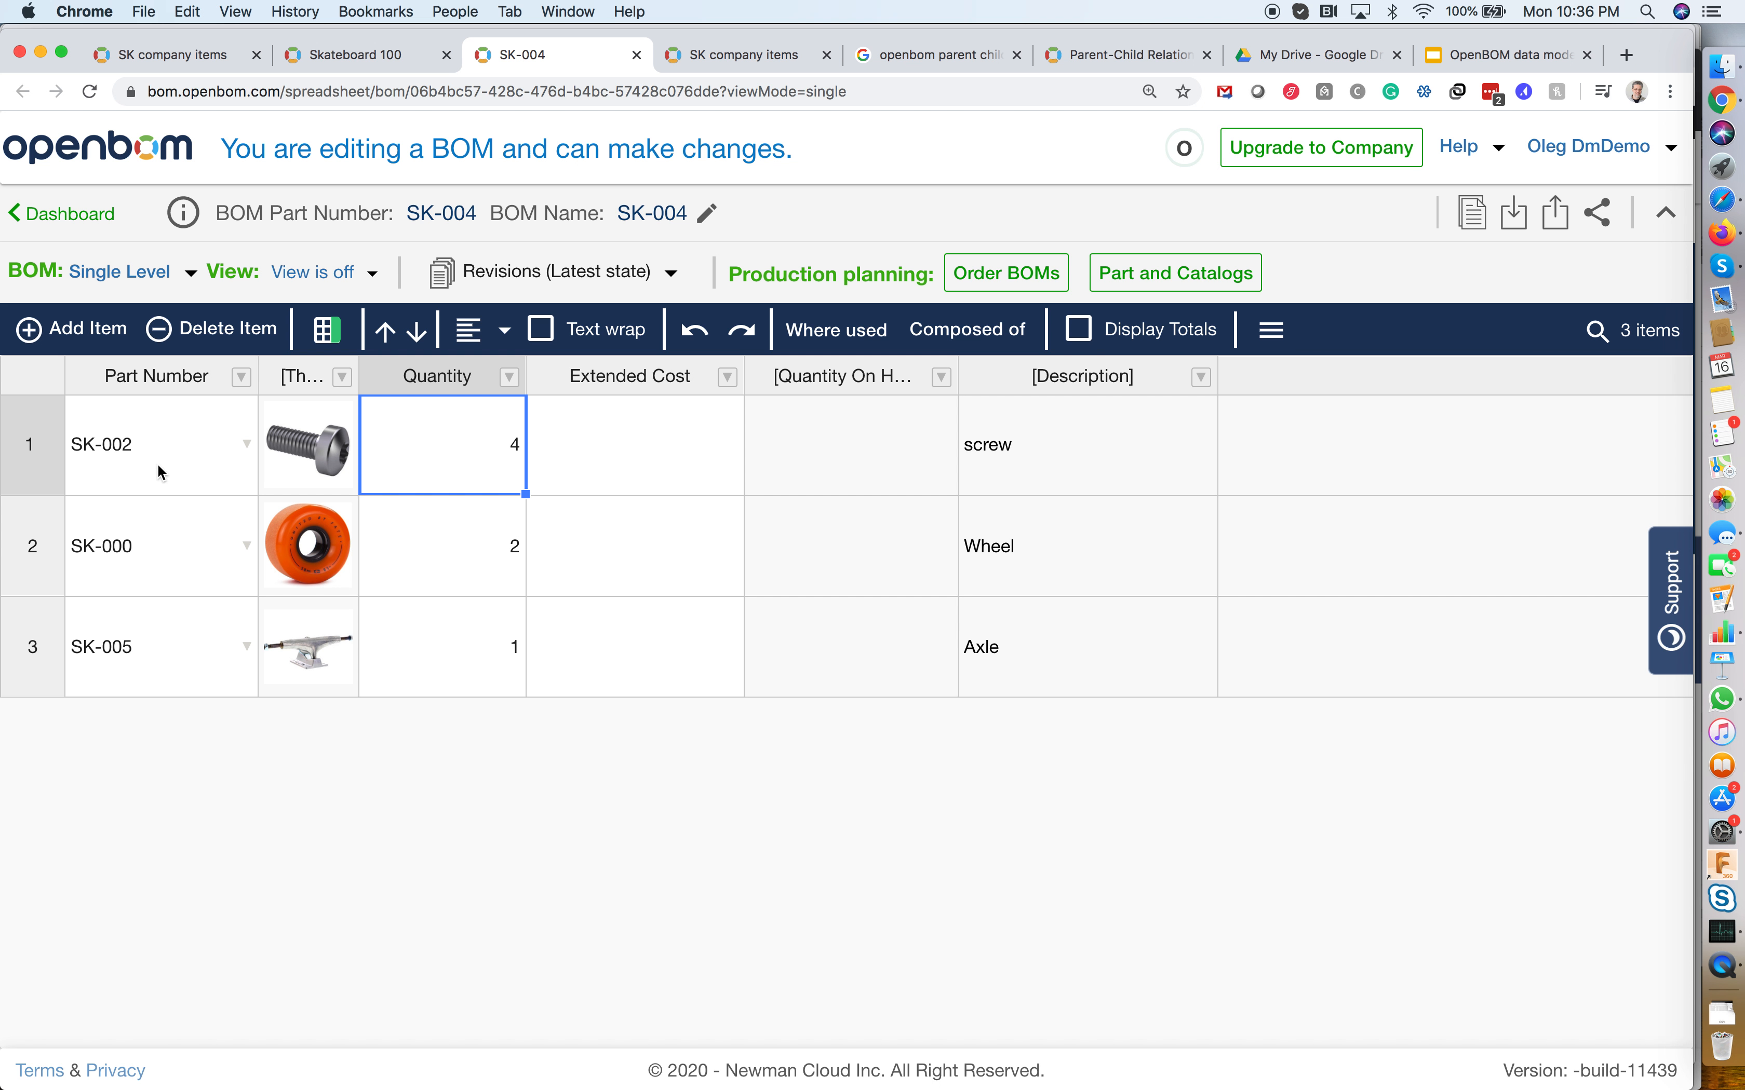
{"action": "left_click", "coordinate": [835, 336]}
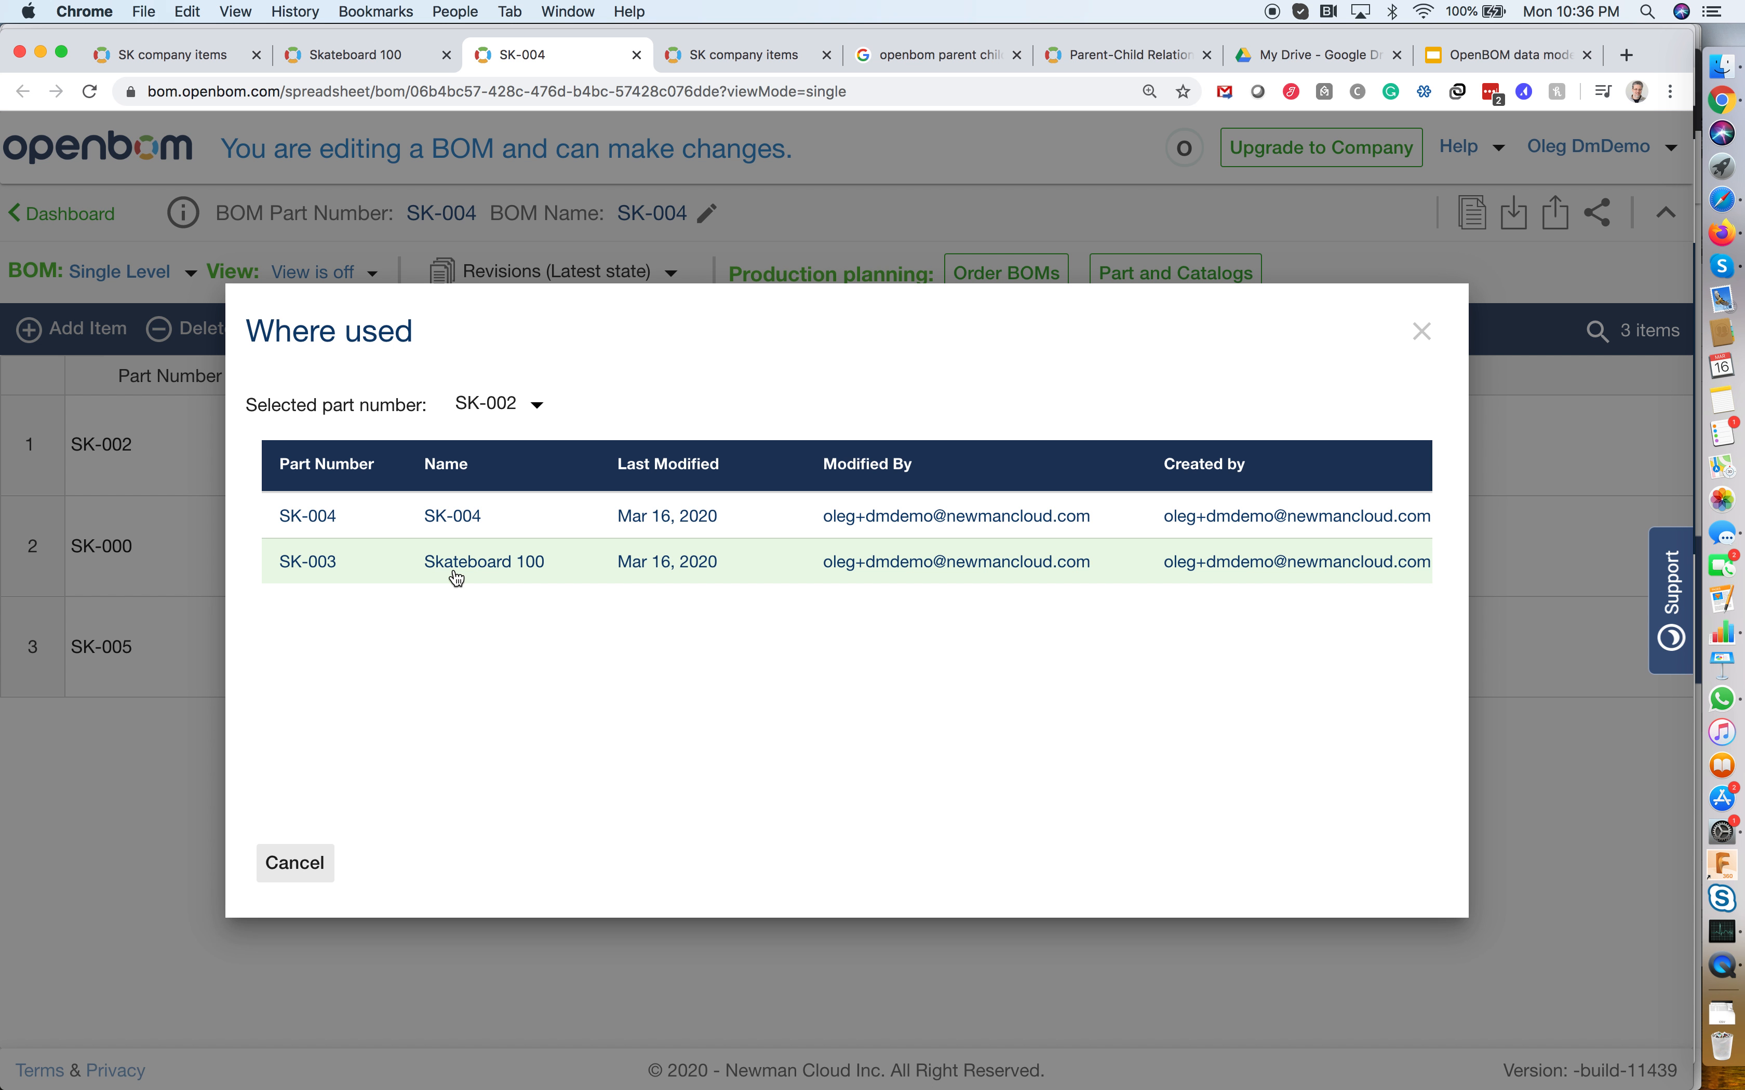
{"action": "left_click", "coordinate": [1414, 334]}
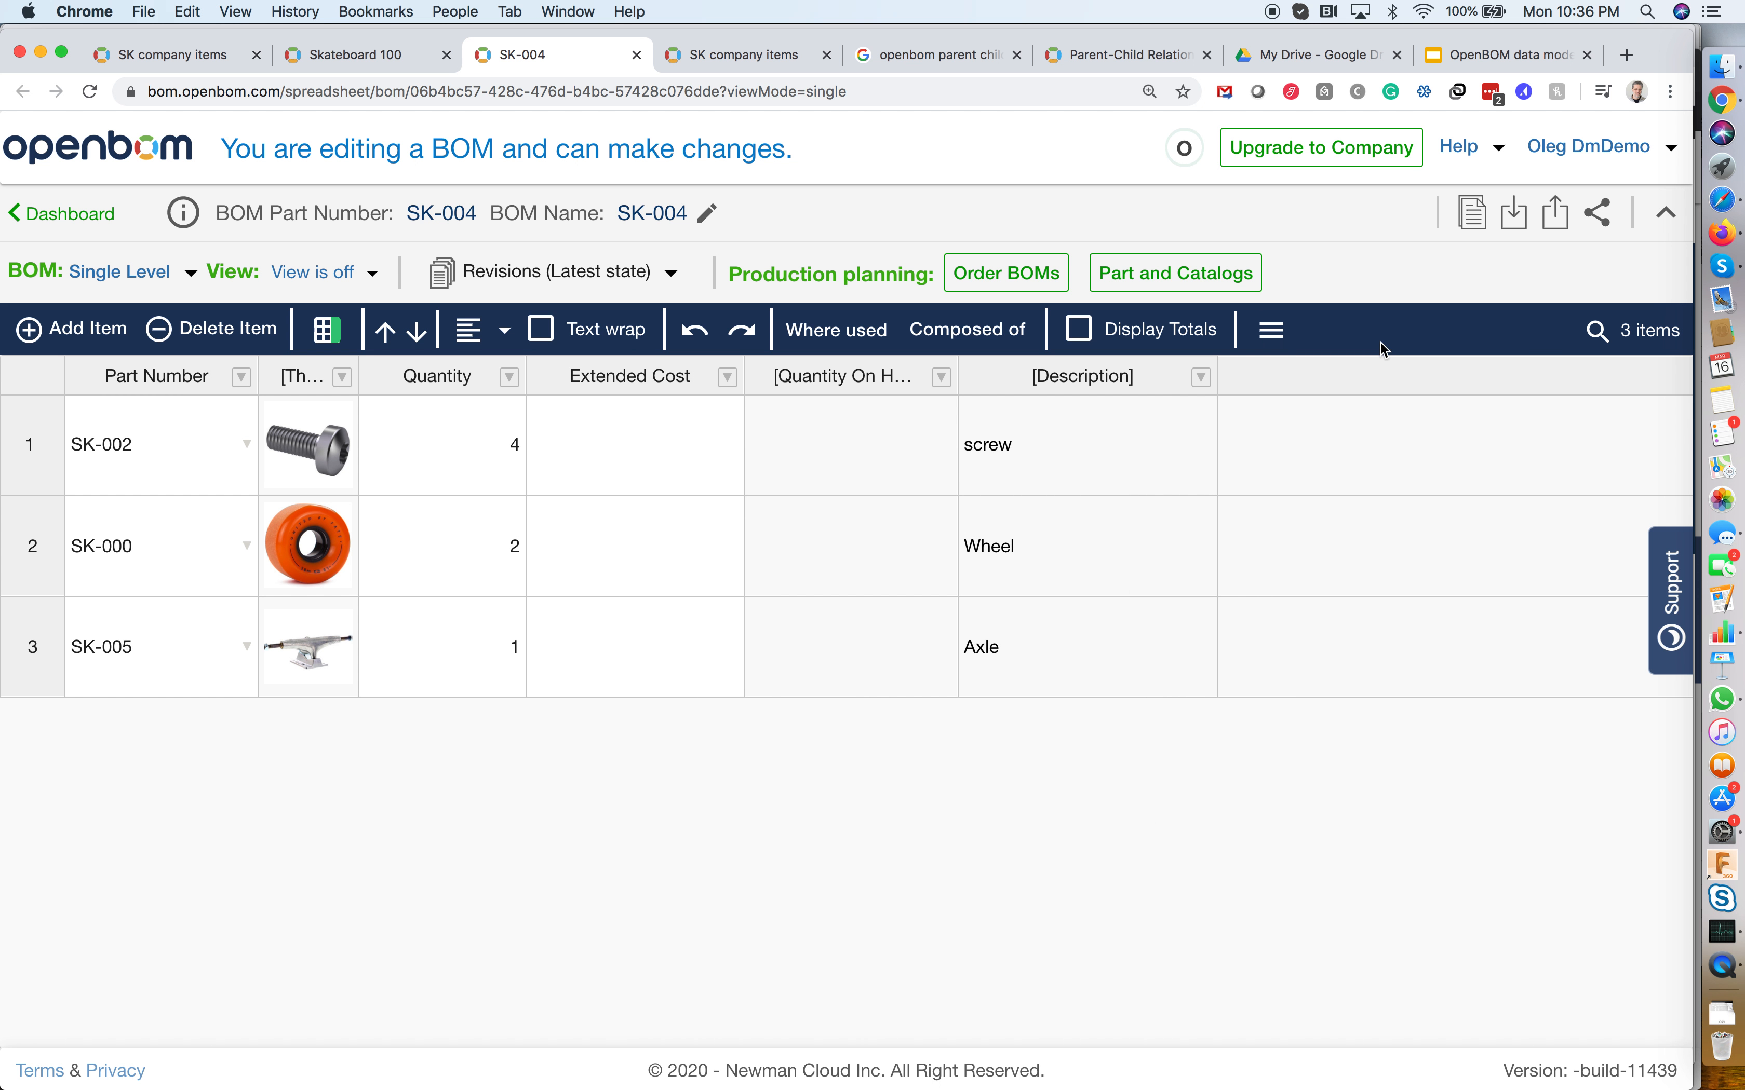
{"action": "left_click", "coordinate": [169, 434]}
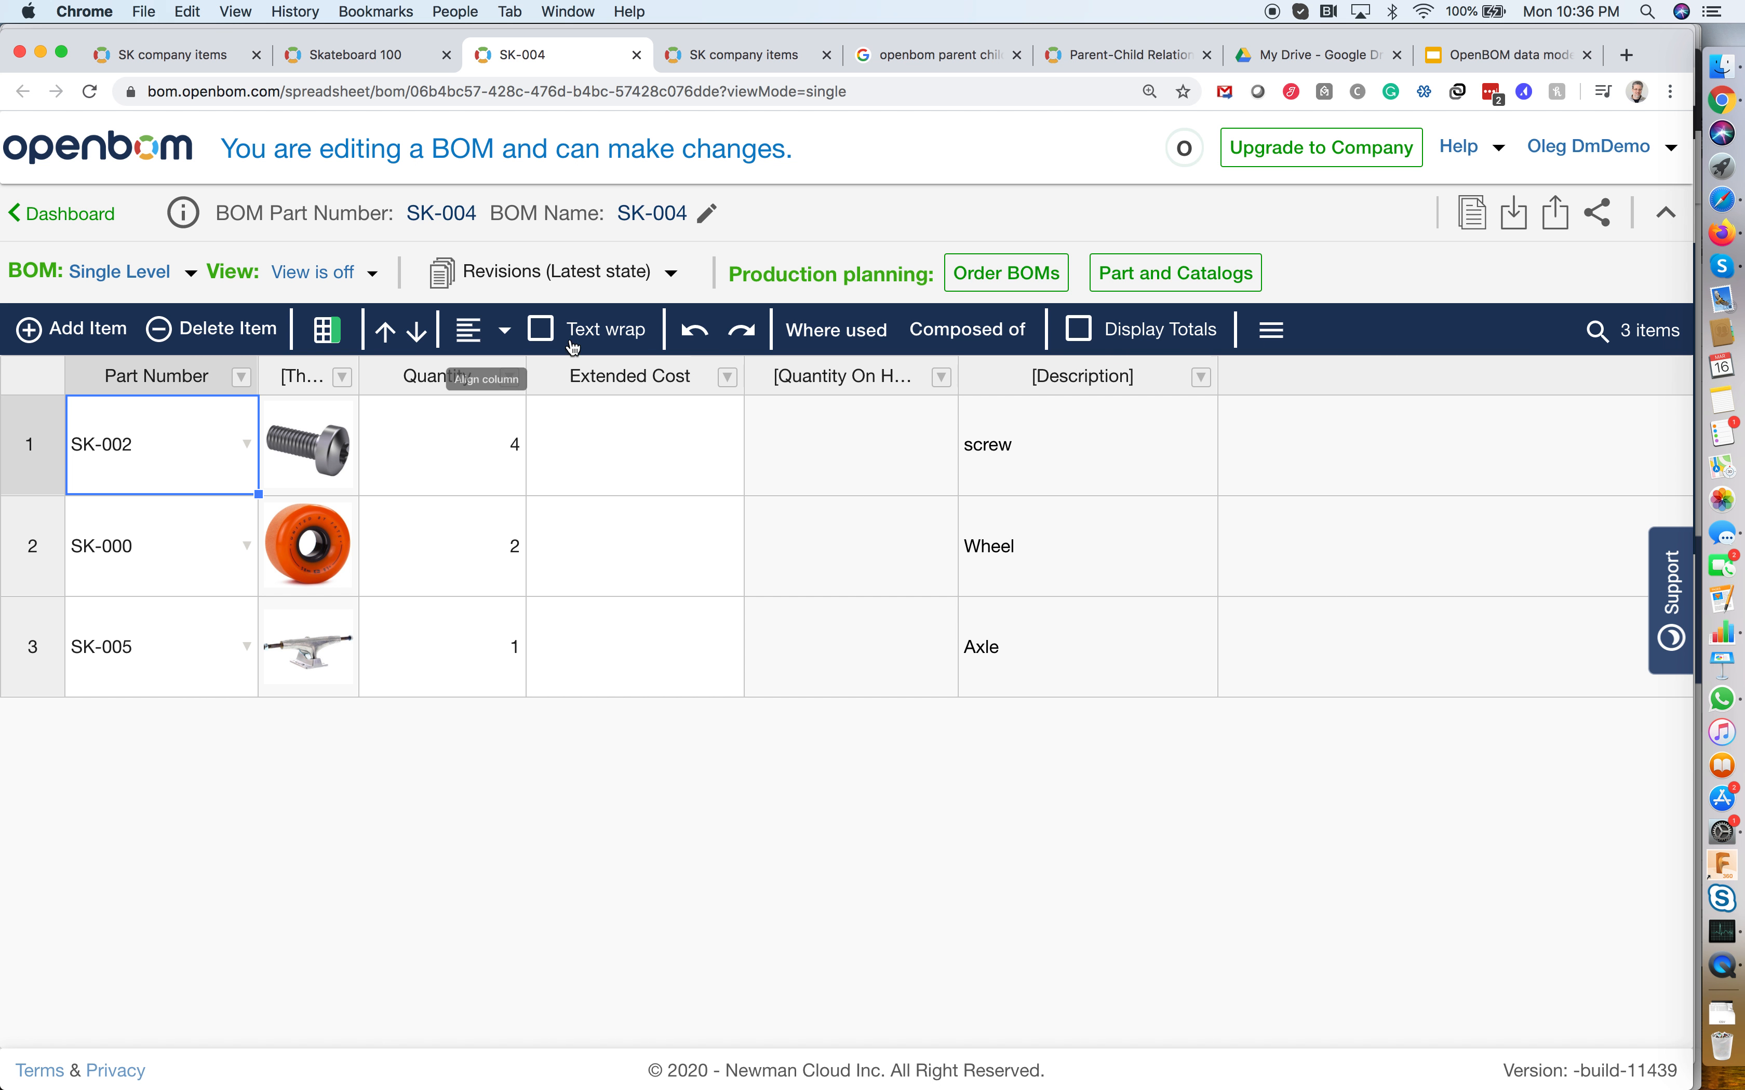
{"action": "left_click", "coordinate": [829, 332]}
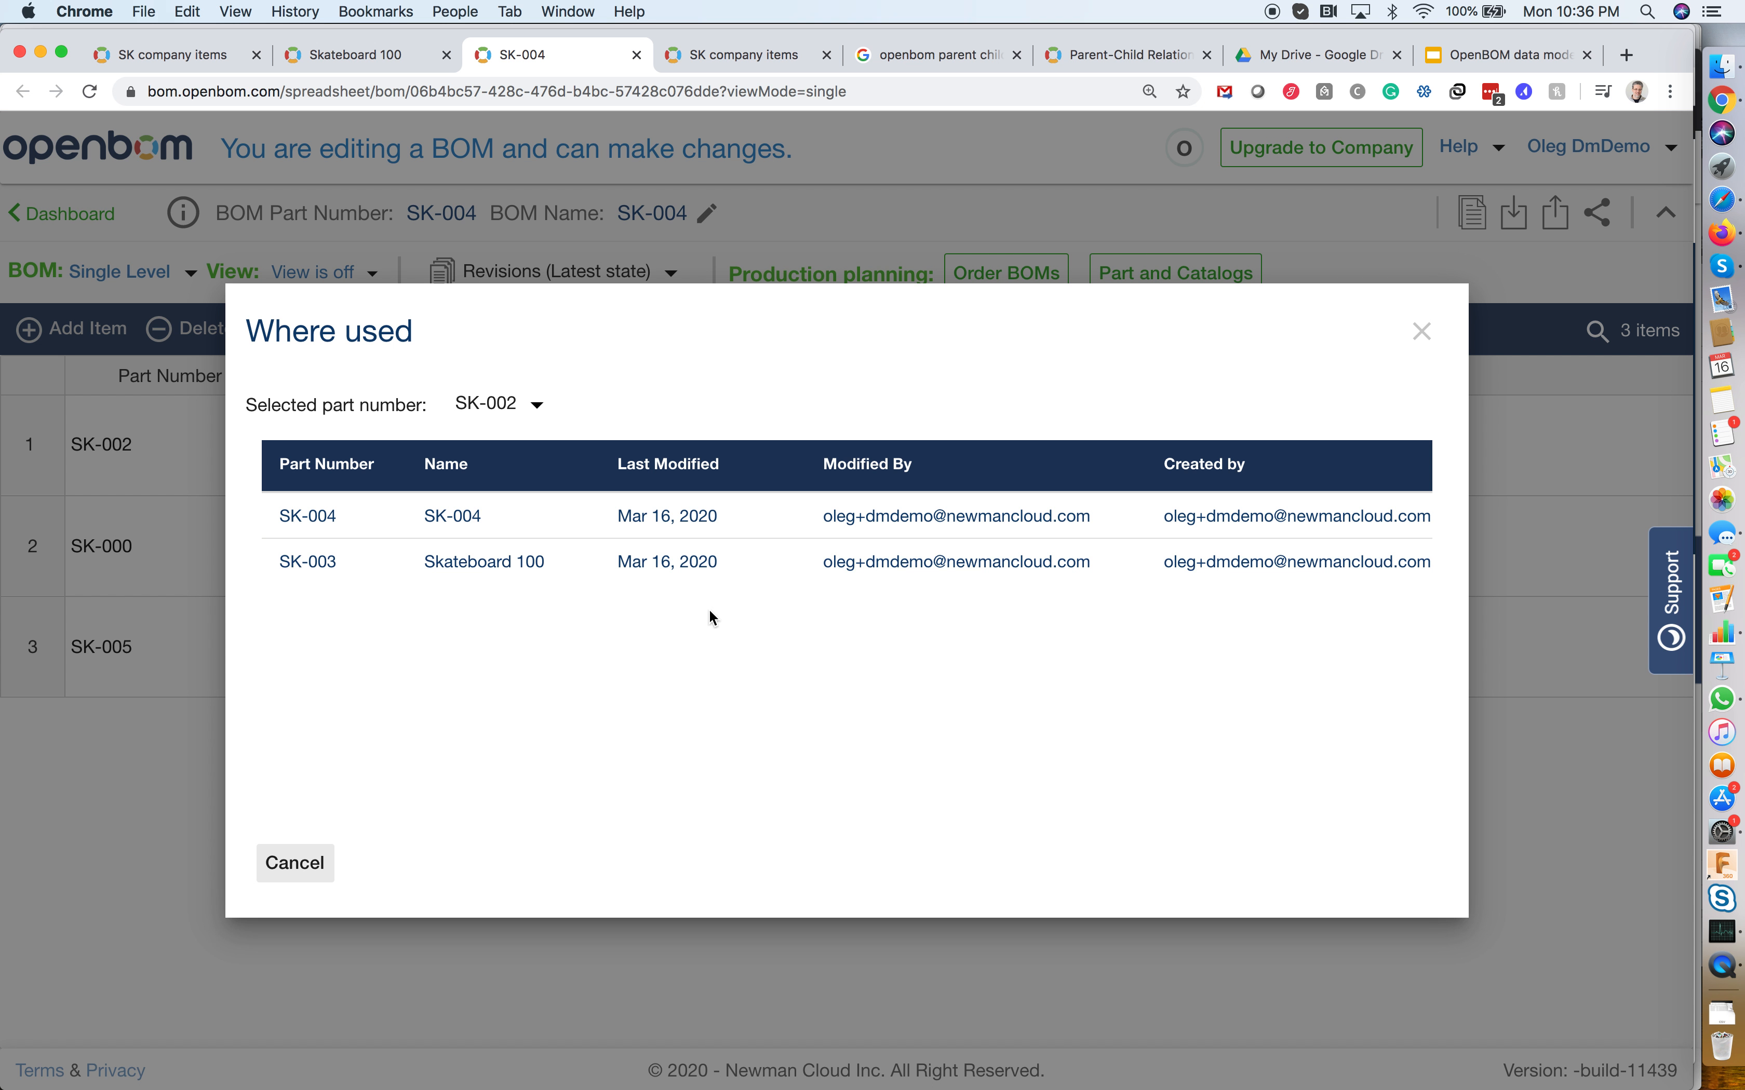
{"action": "left_click", "coordinate": [479, 563]}
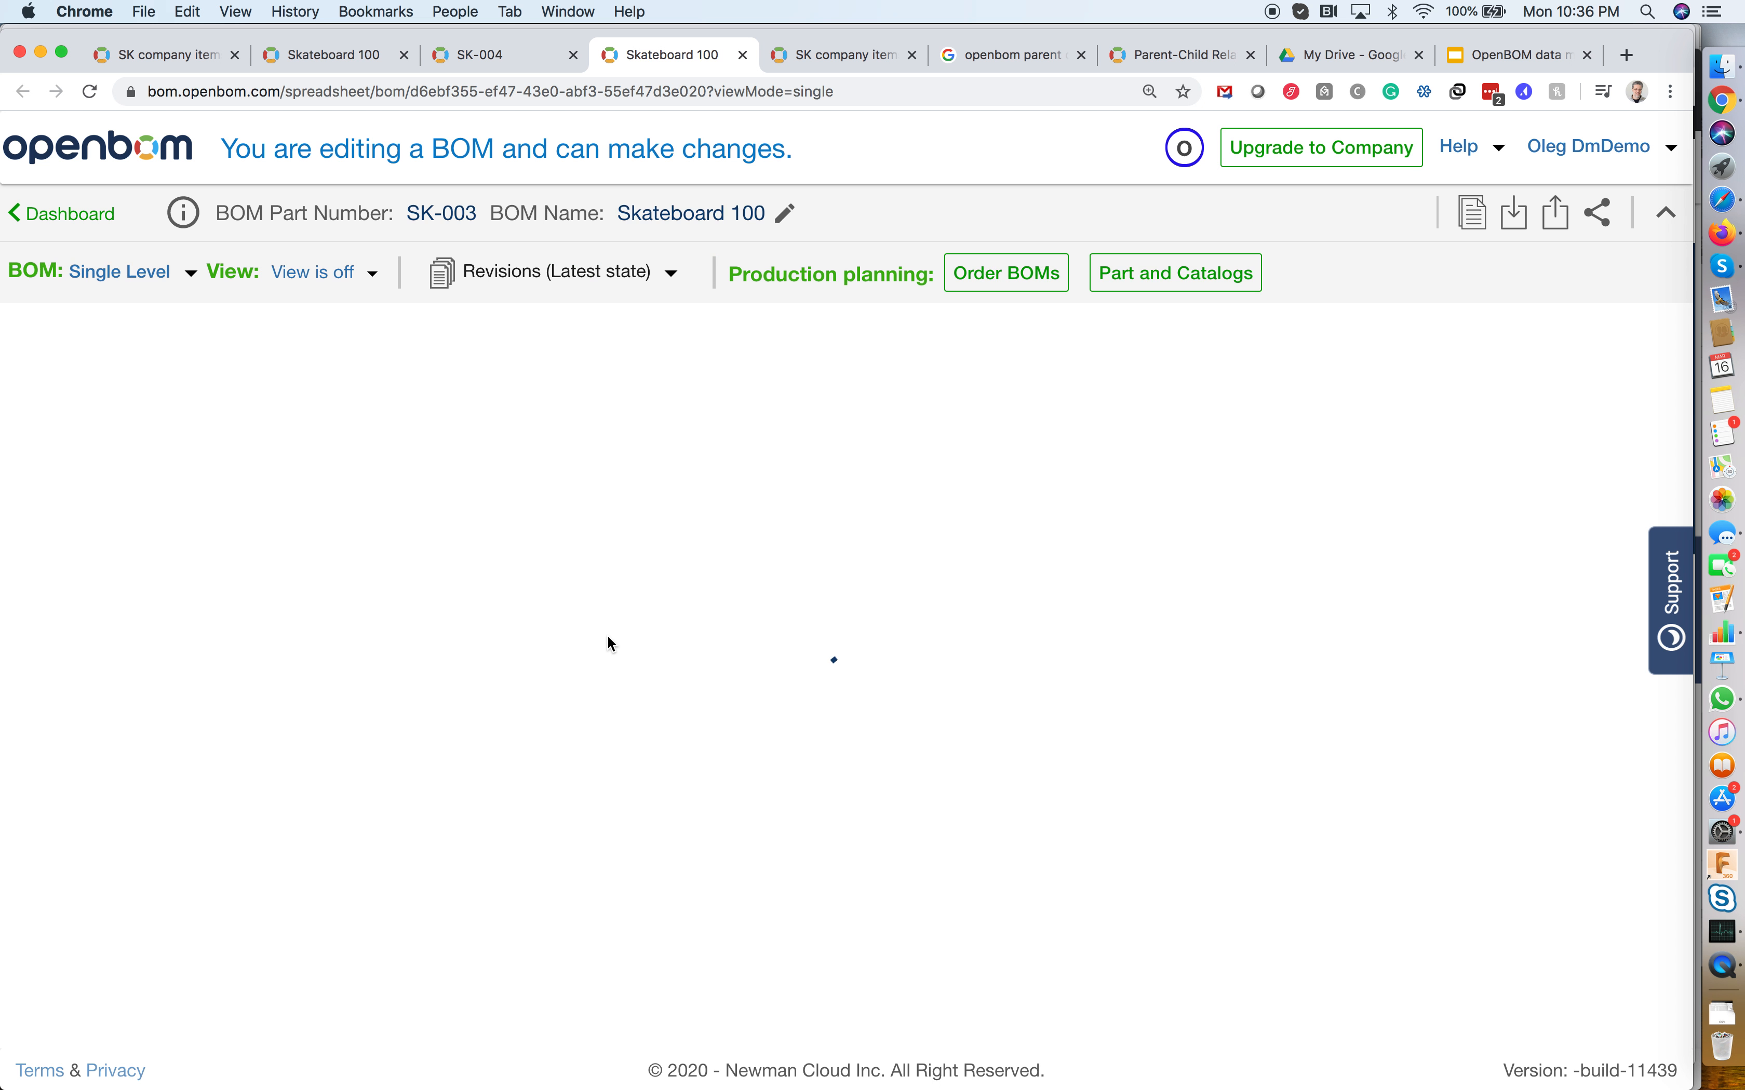
Switch the Skateboard 100 BOM to Multi-Level and examine the quantities of screw SK-002 under SK-004 and at the top level
{"action": "left_click", "coordinate": [123, 272]}
{"action": "left_click", "coordinate": [154, 393]}
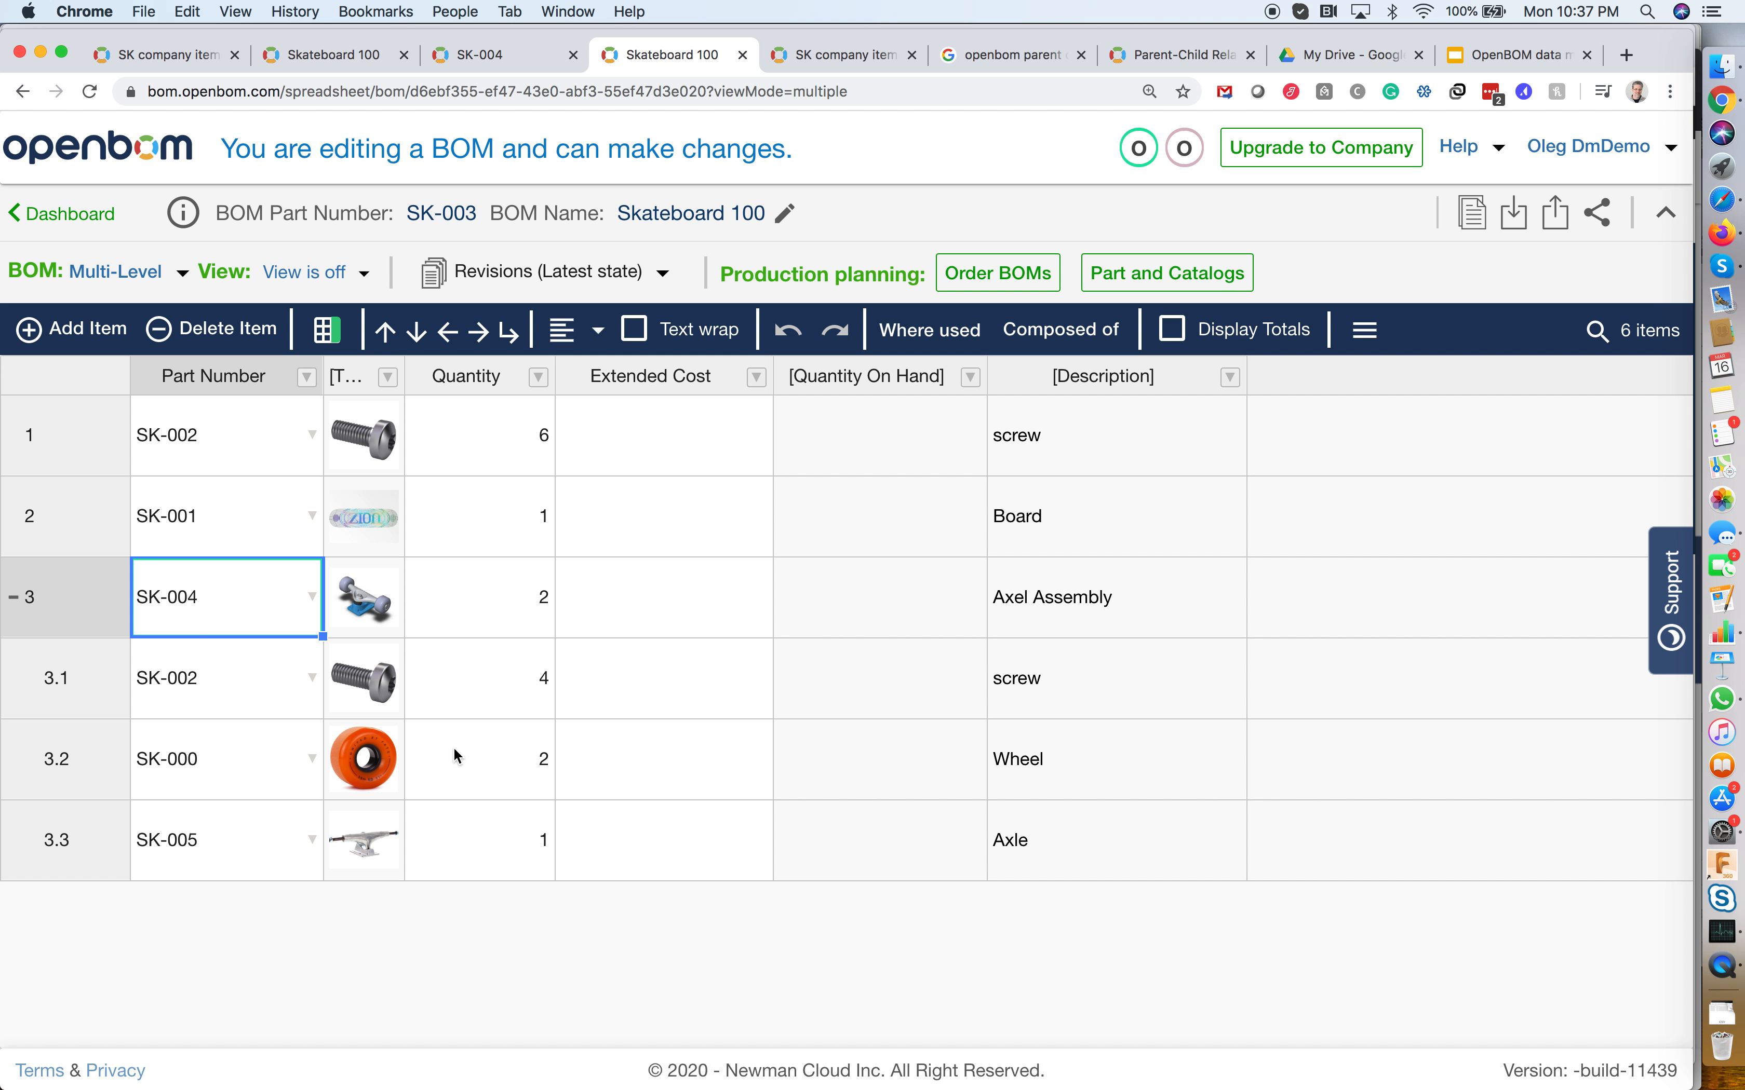
{"action": "left_click", "coordinate": [452, 695]}
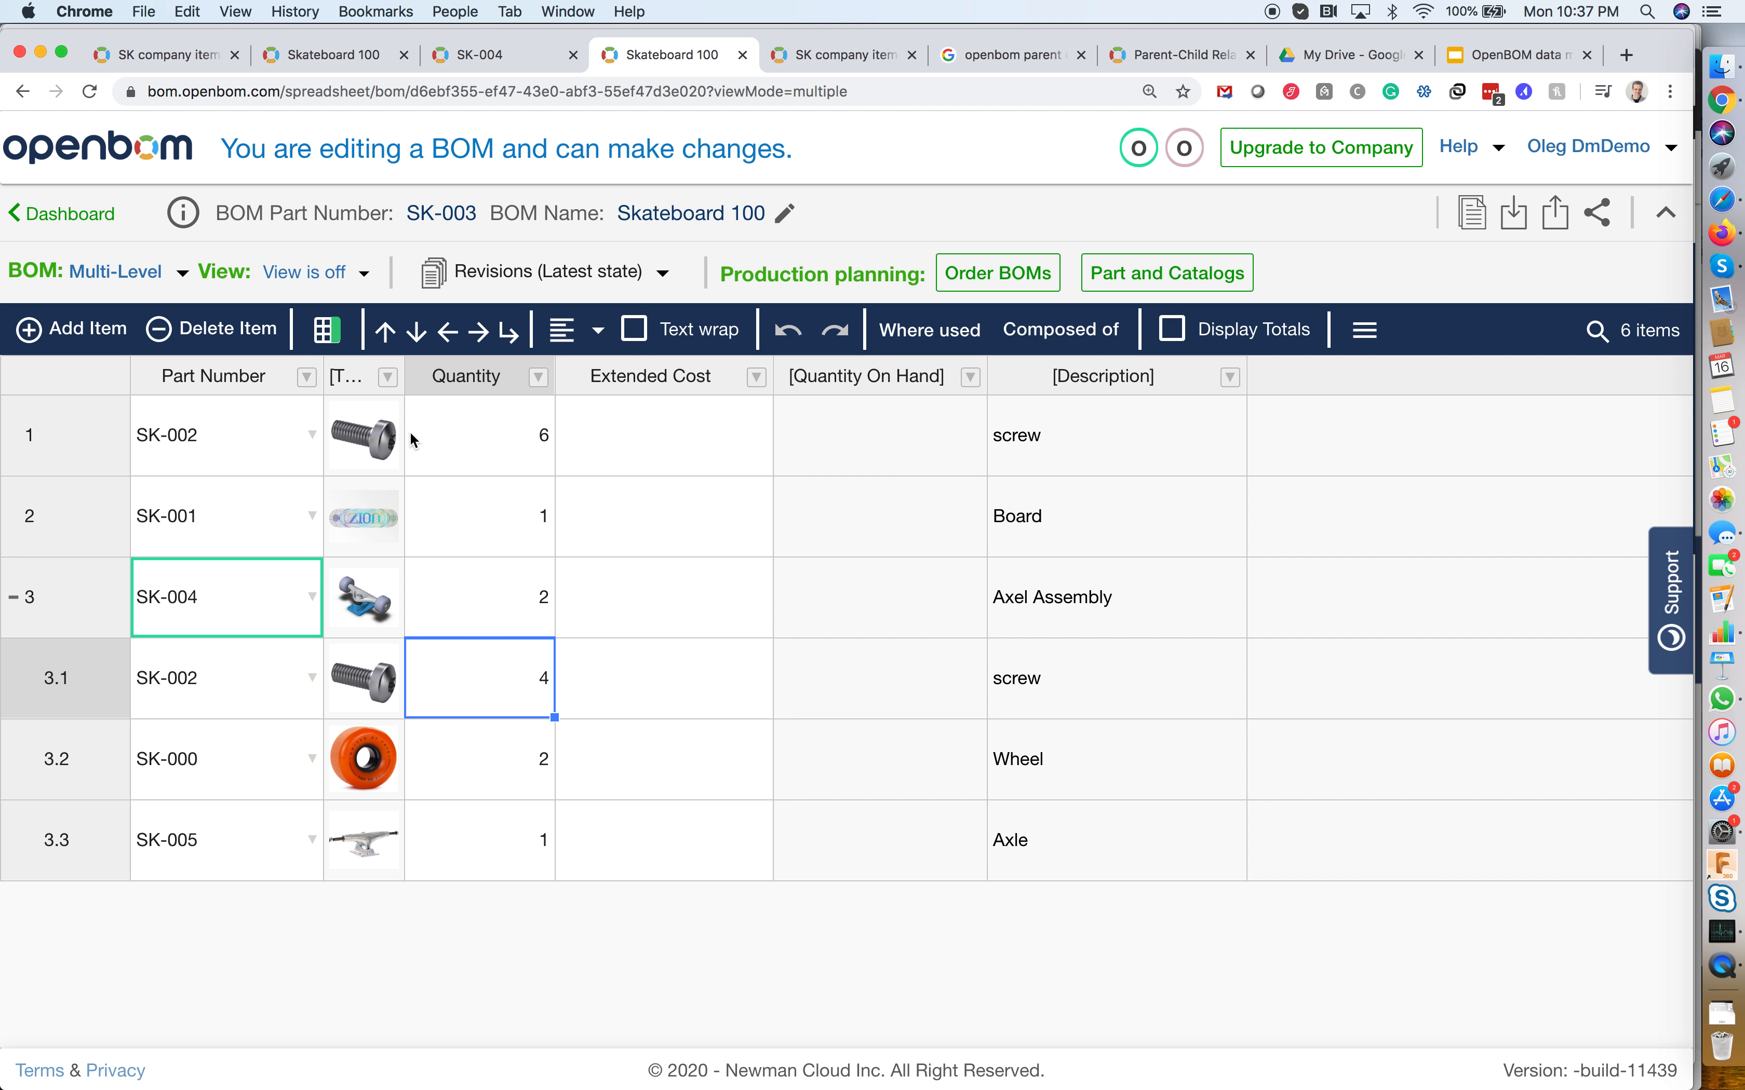
{"action": "left_click", "coordinate": [438, 437]}
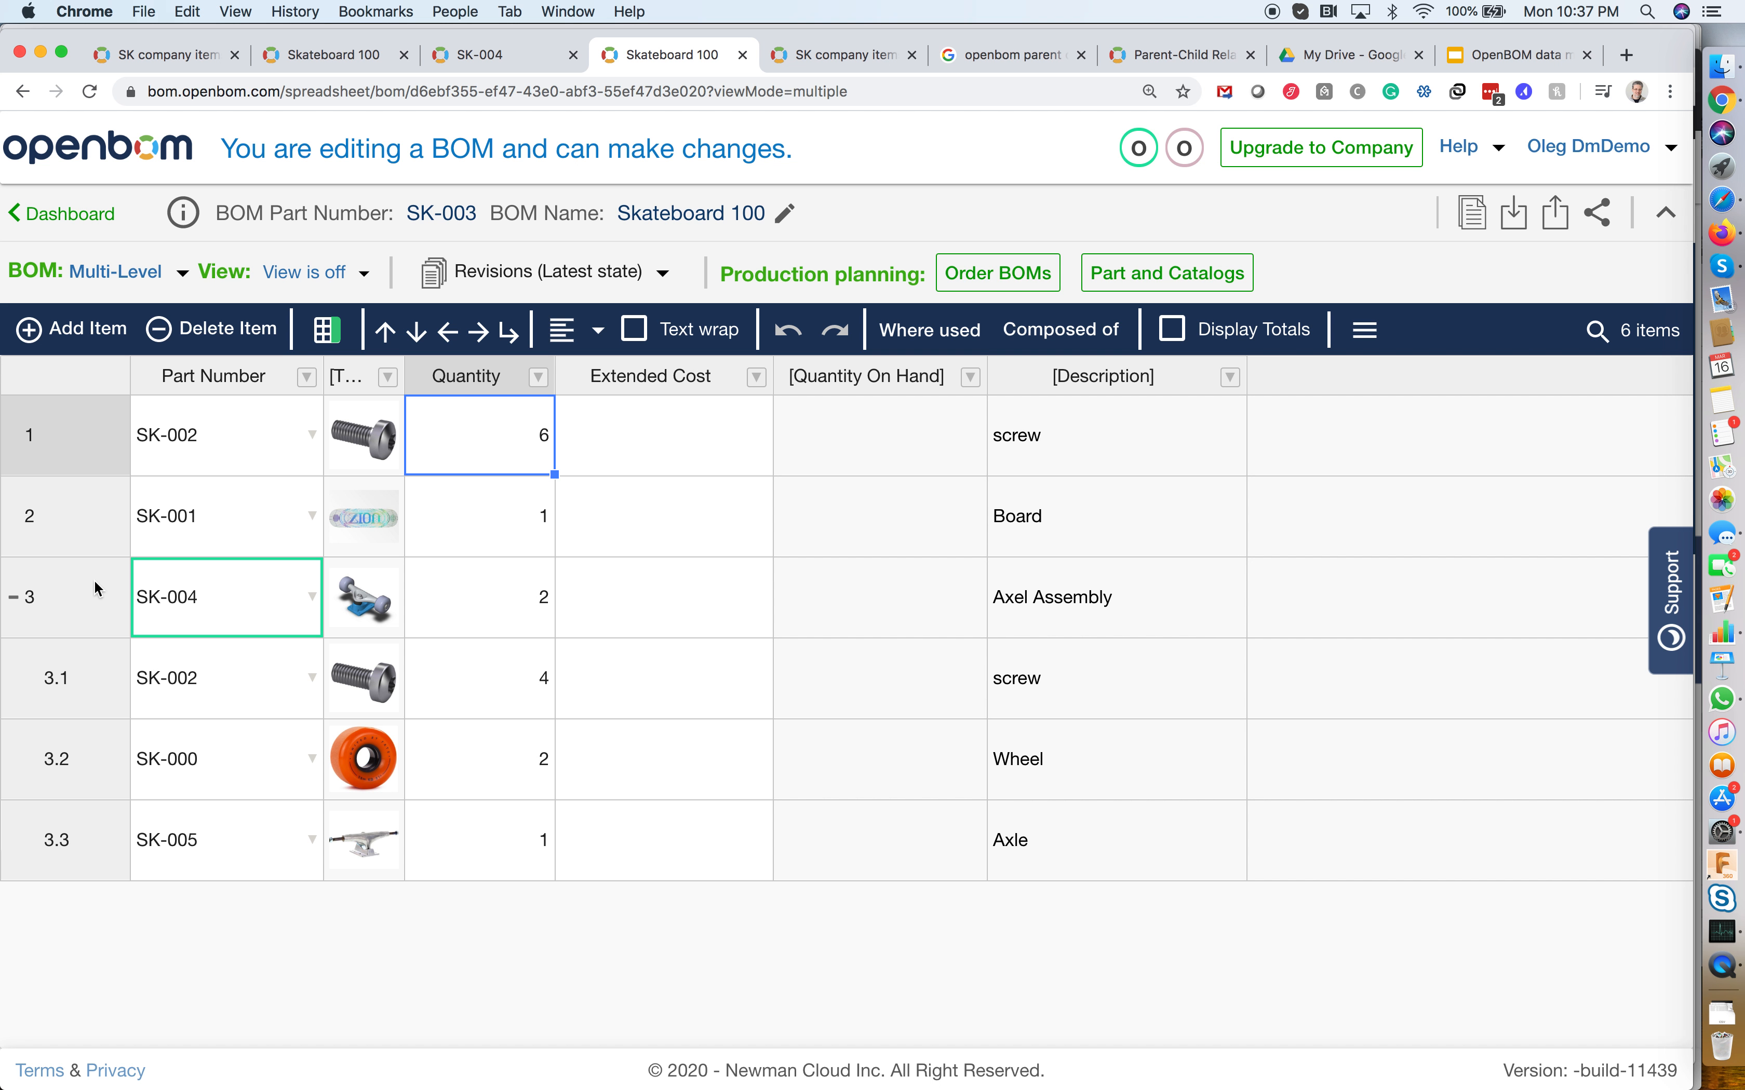
View the Skateboard 100 BOM as Single Level, then return it to Multi-Level
{"action": "left_click", "coordinate": [184, 276]}
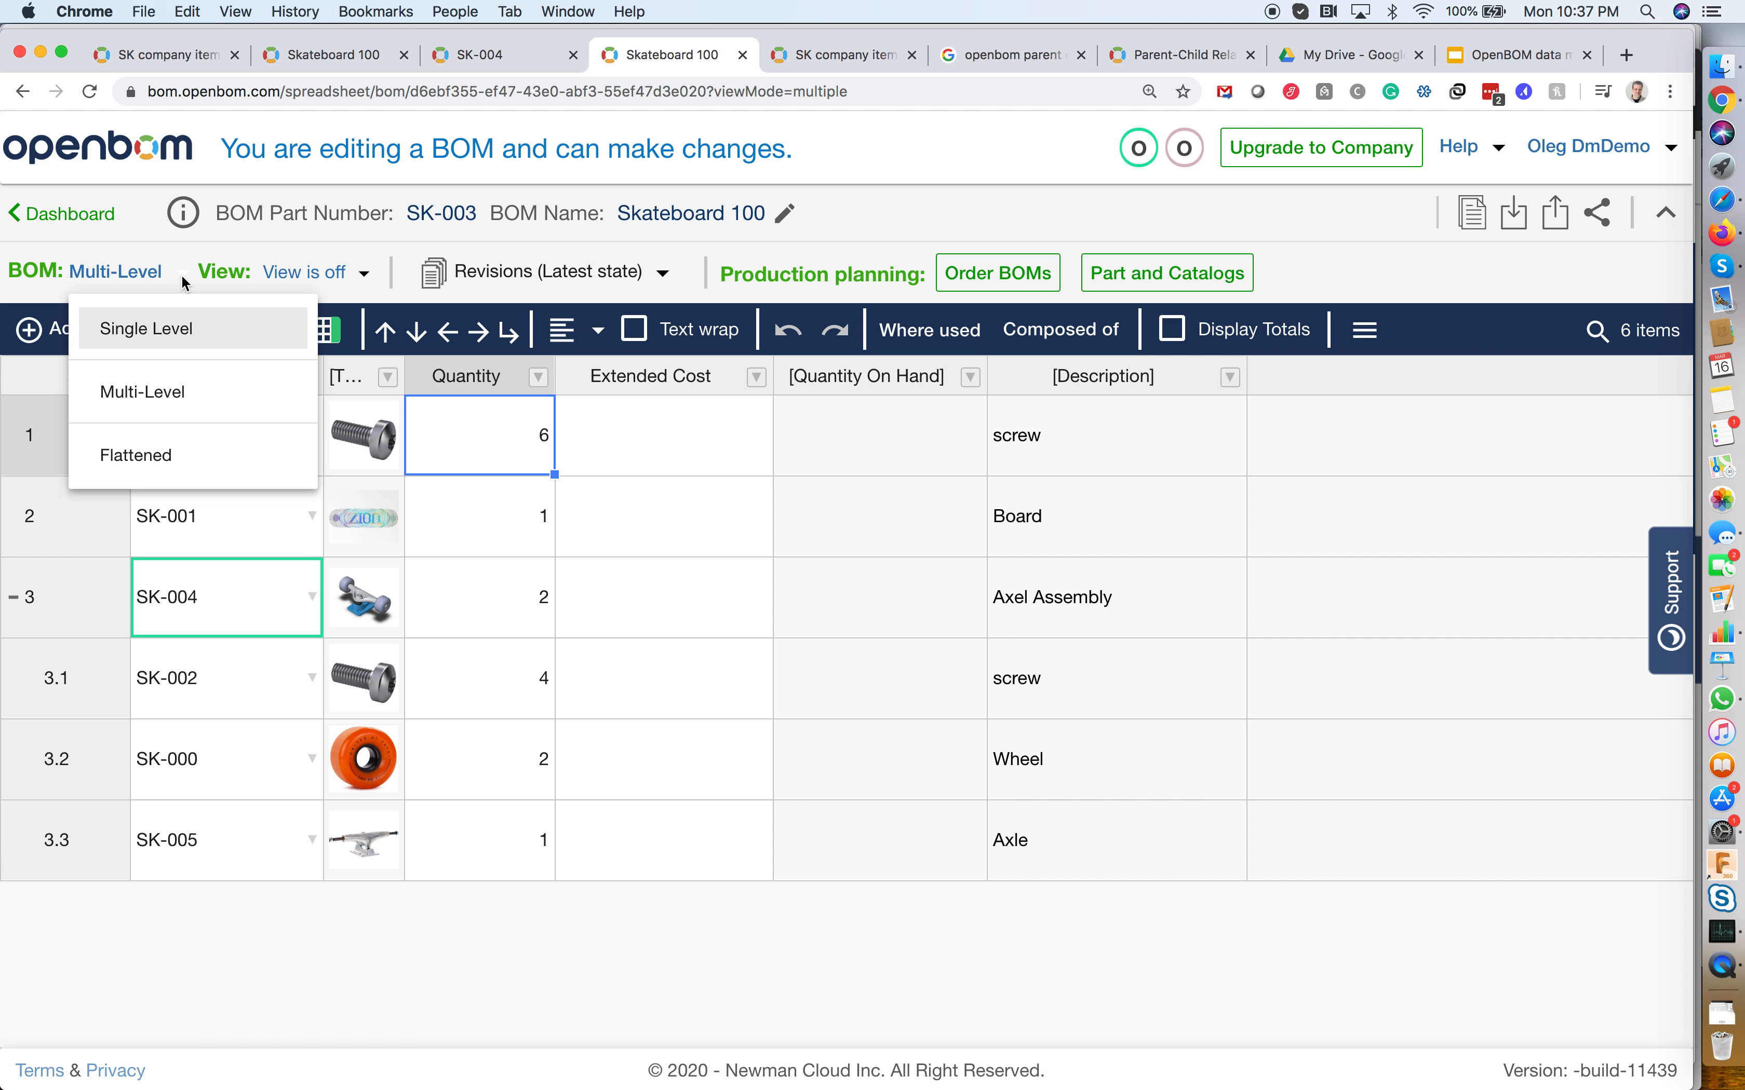
{"action": "left_click", "coordinate": [165, 332]}
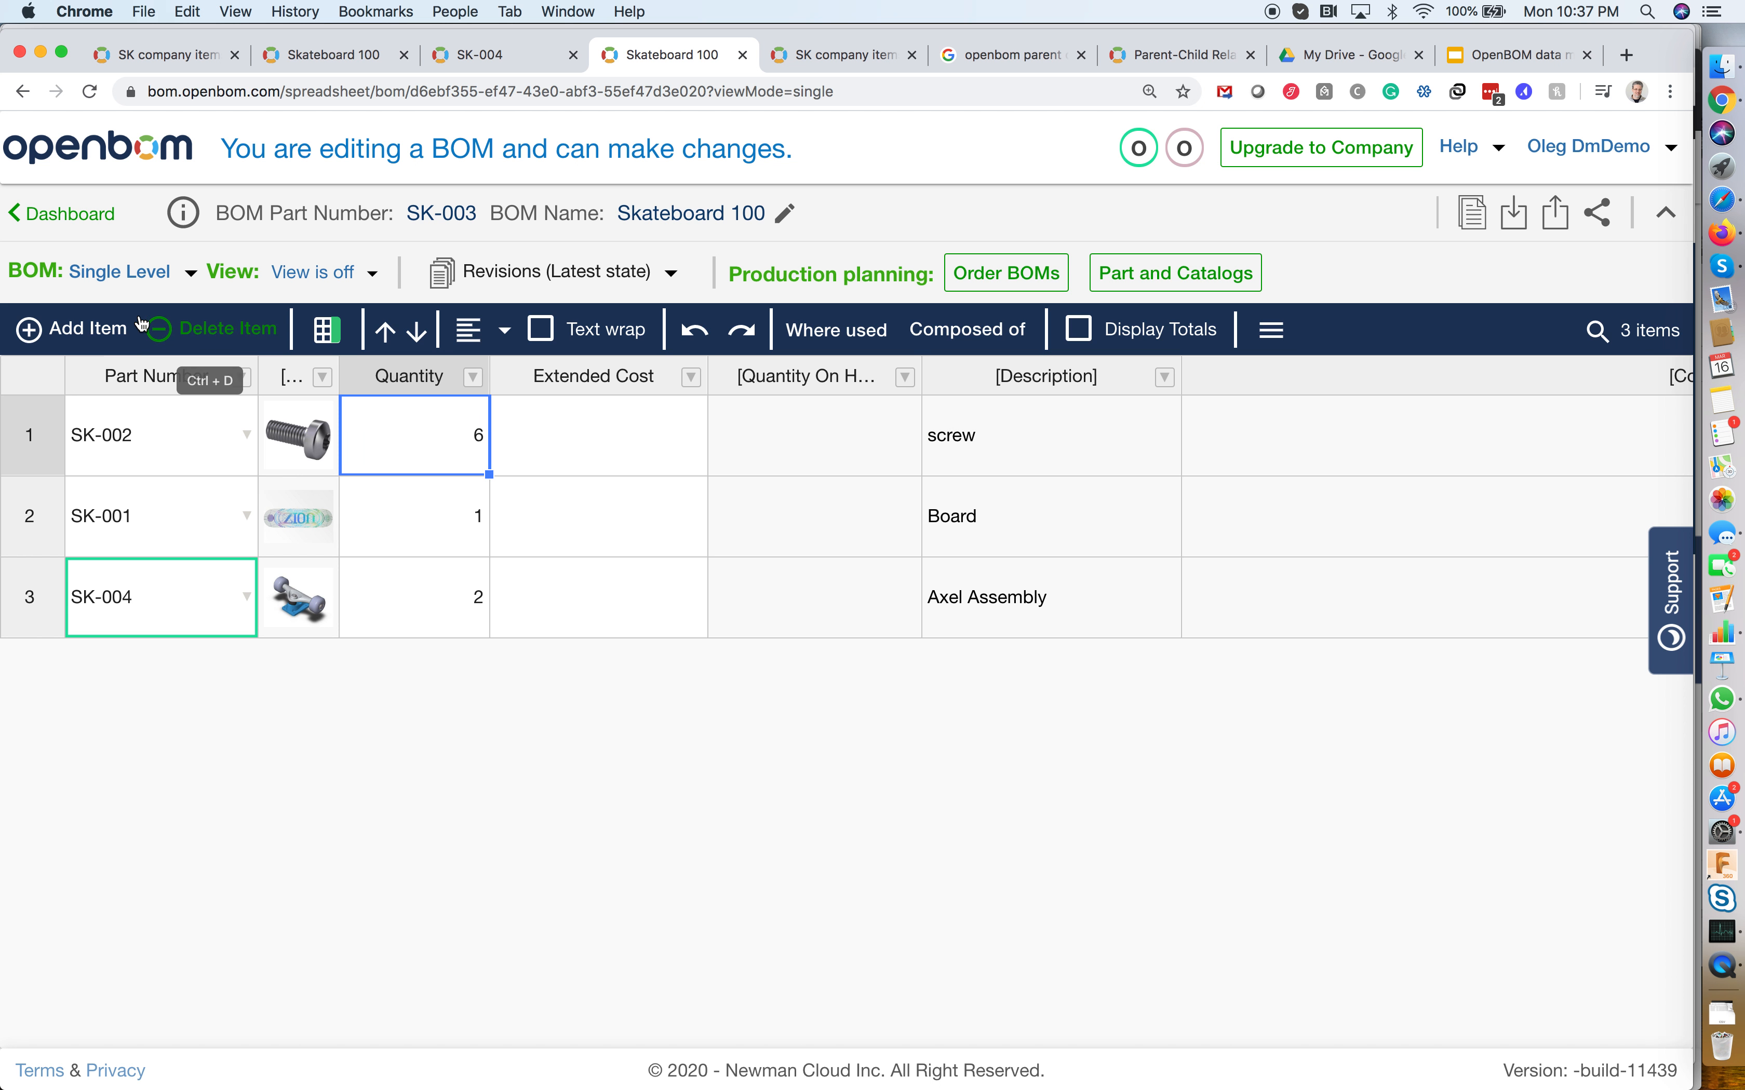
{"action": "left_click", "coordinate": [162, 273]}
{"action": "left_click", "coordinate": [111, 396]}
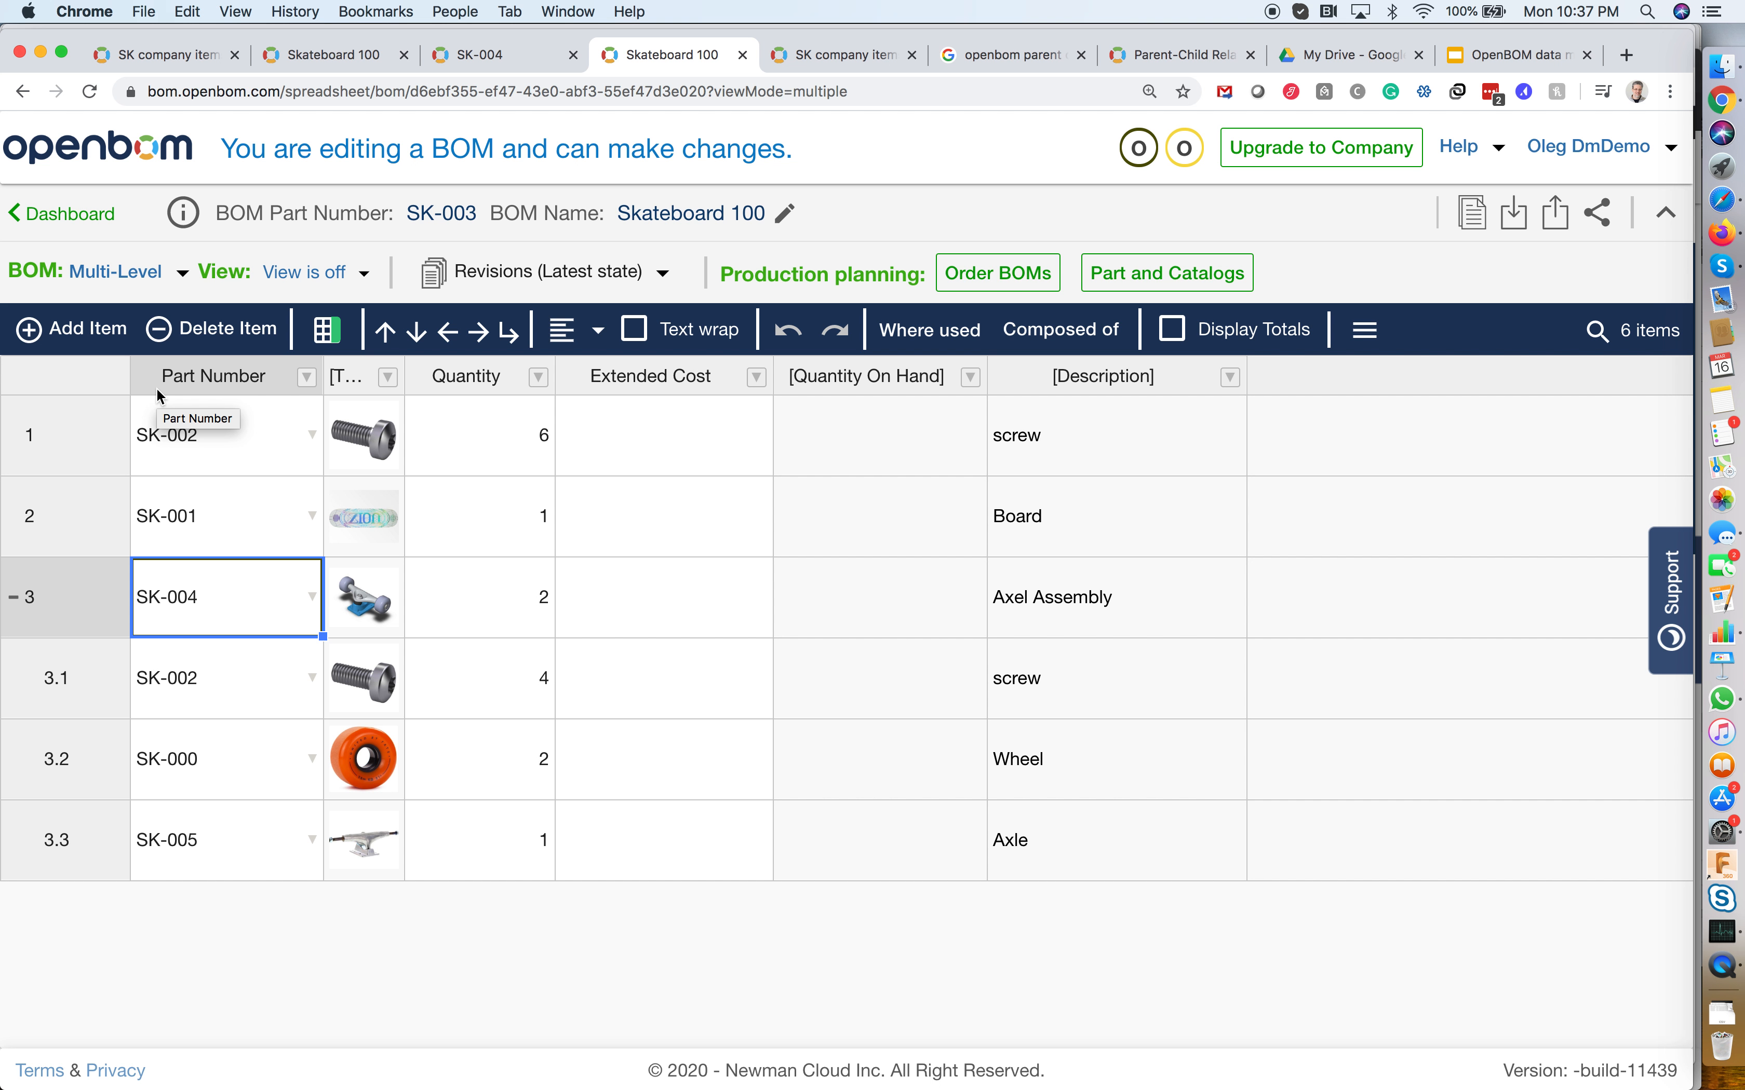
Compare the quantities of the nested screw SK-002, its parent assembly SK-004 and the top-level screw SK-002
{"action": "left_click", "coordinate": [183, 272]}
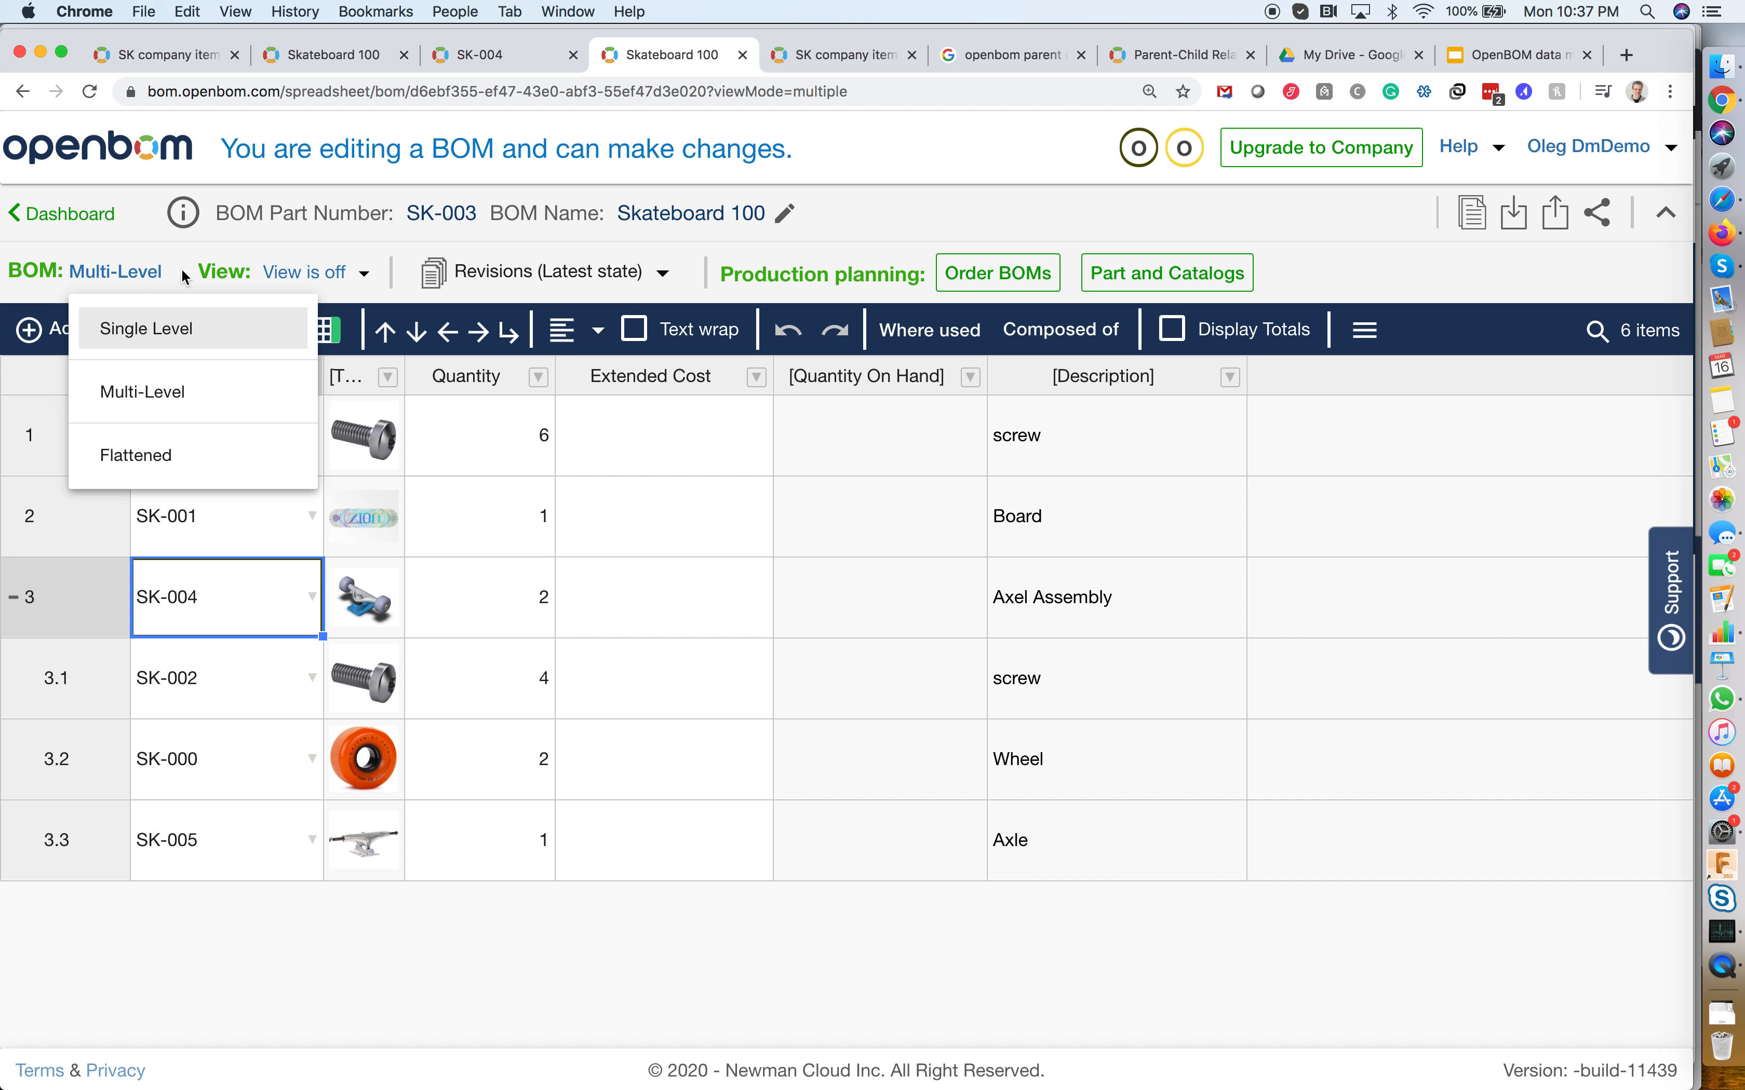
{"action": "left_click", "coordinate": [209, 393]}
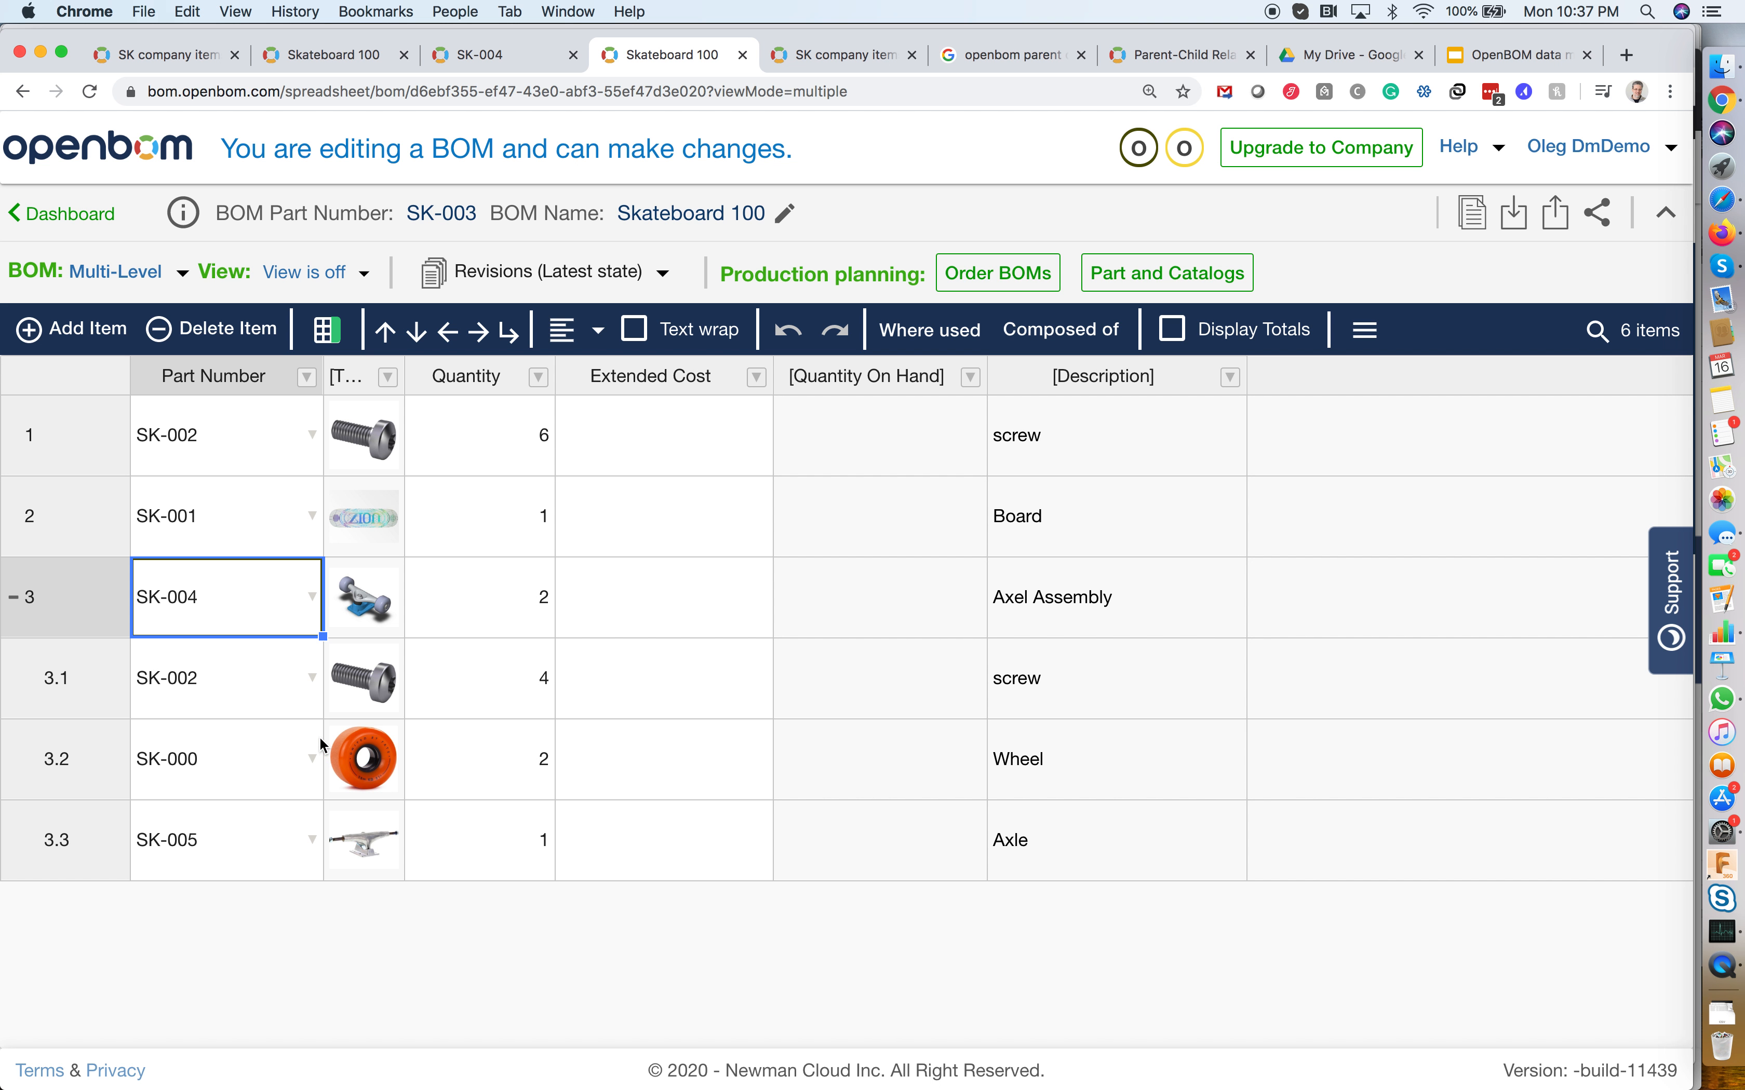
{"action": "left_click", "coordinate": [486, 705]}
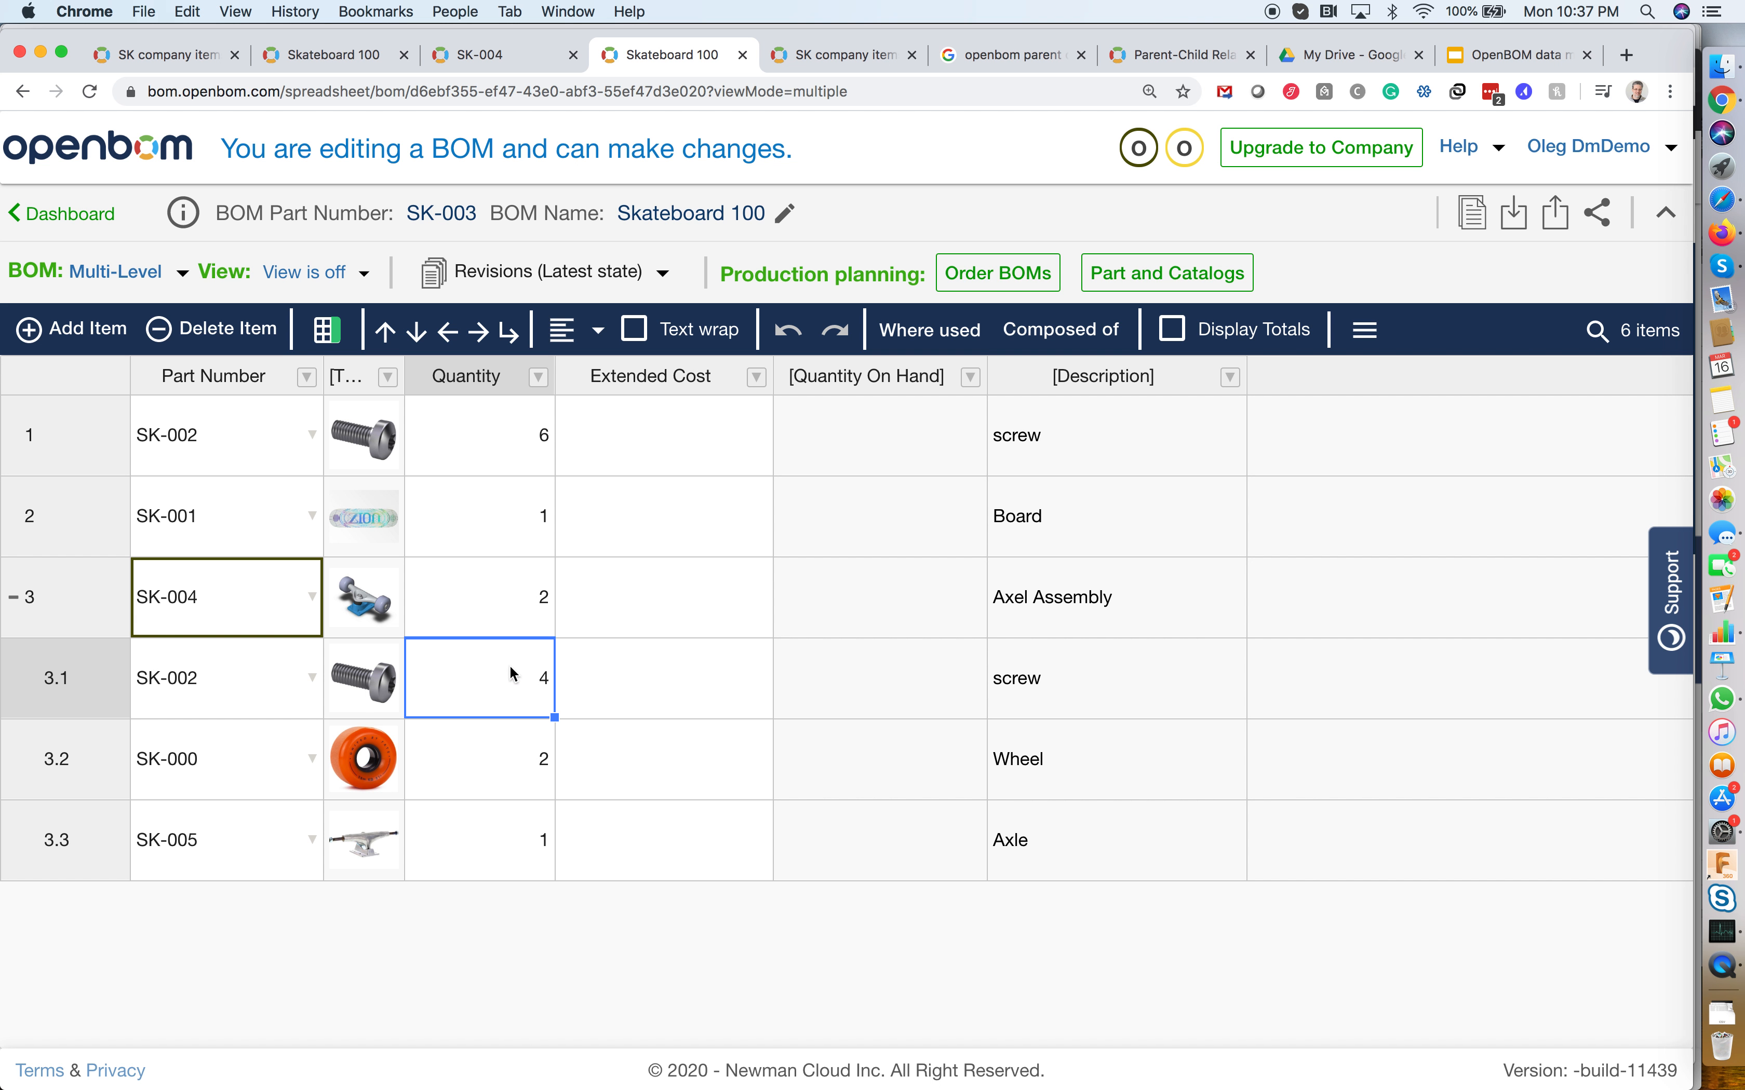
{"action": "left_click", "coordinate": [481, 617]}
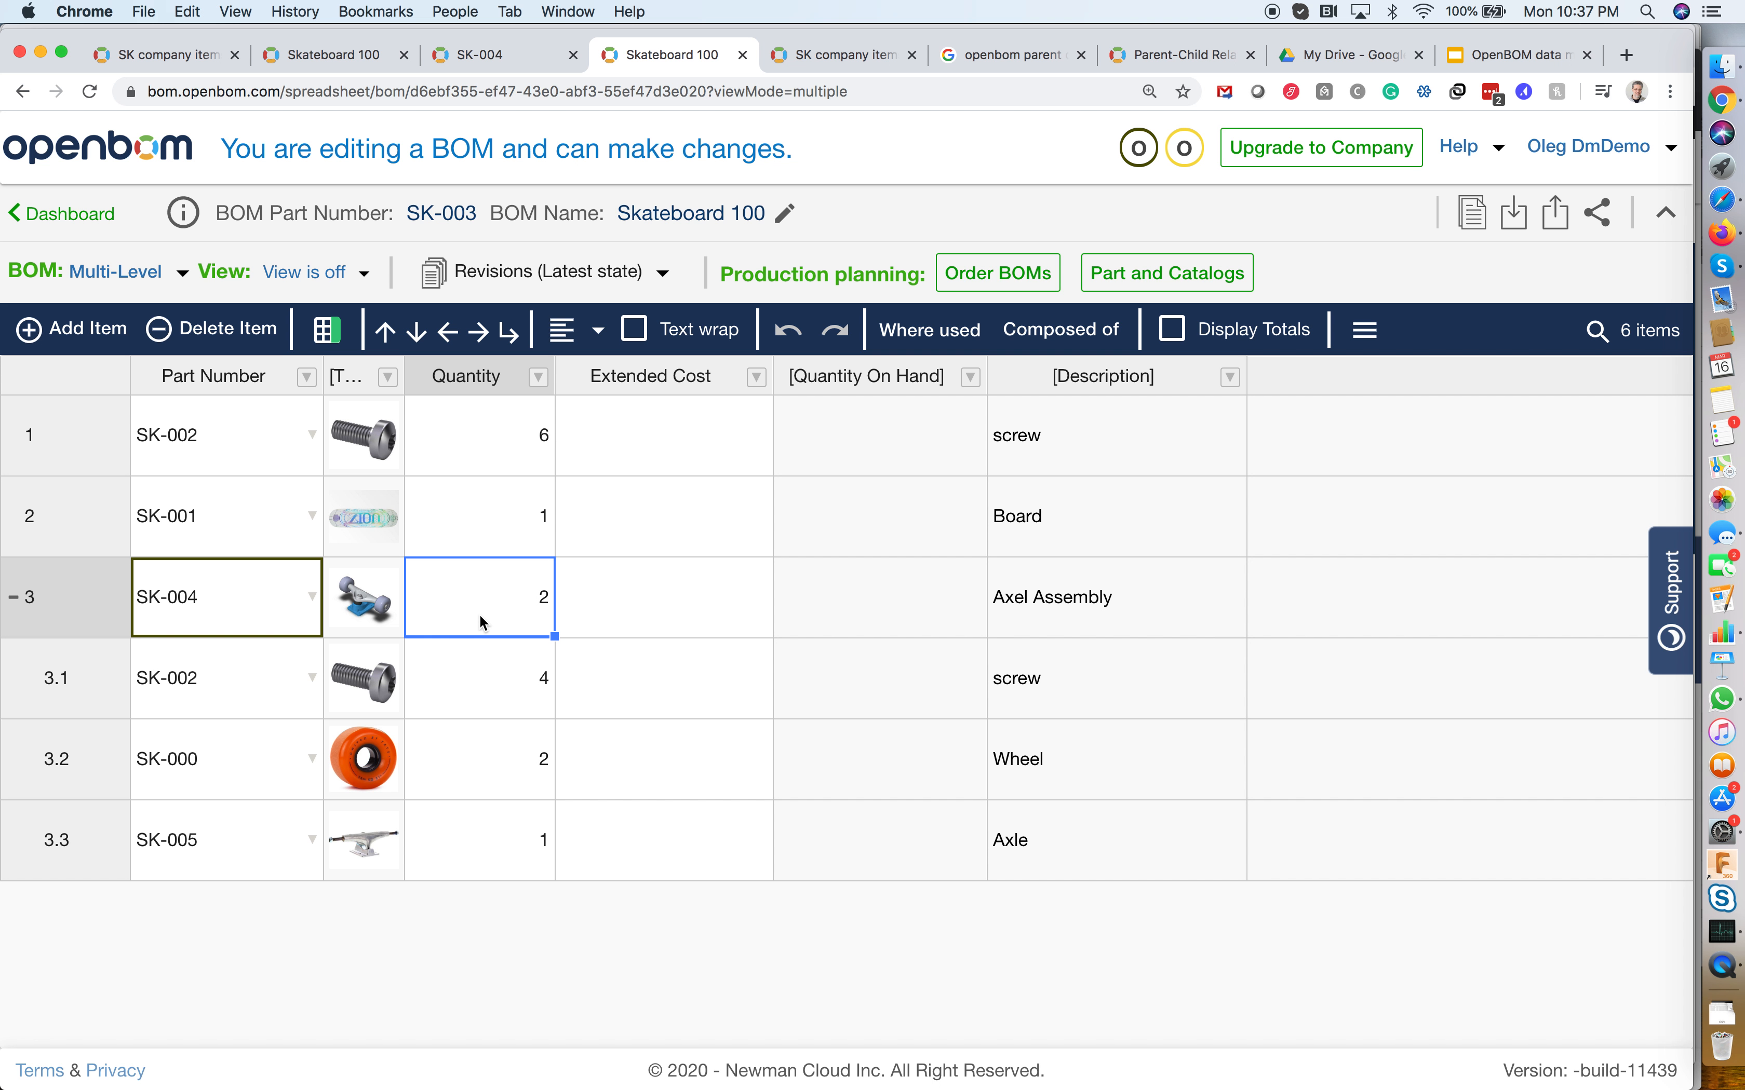
{"action": "left_click", "coordinate": [464, 469]}
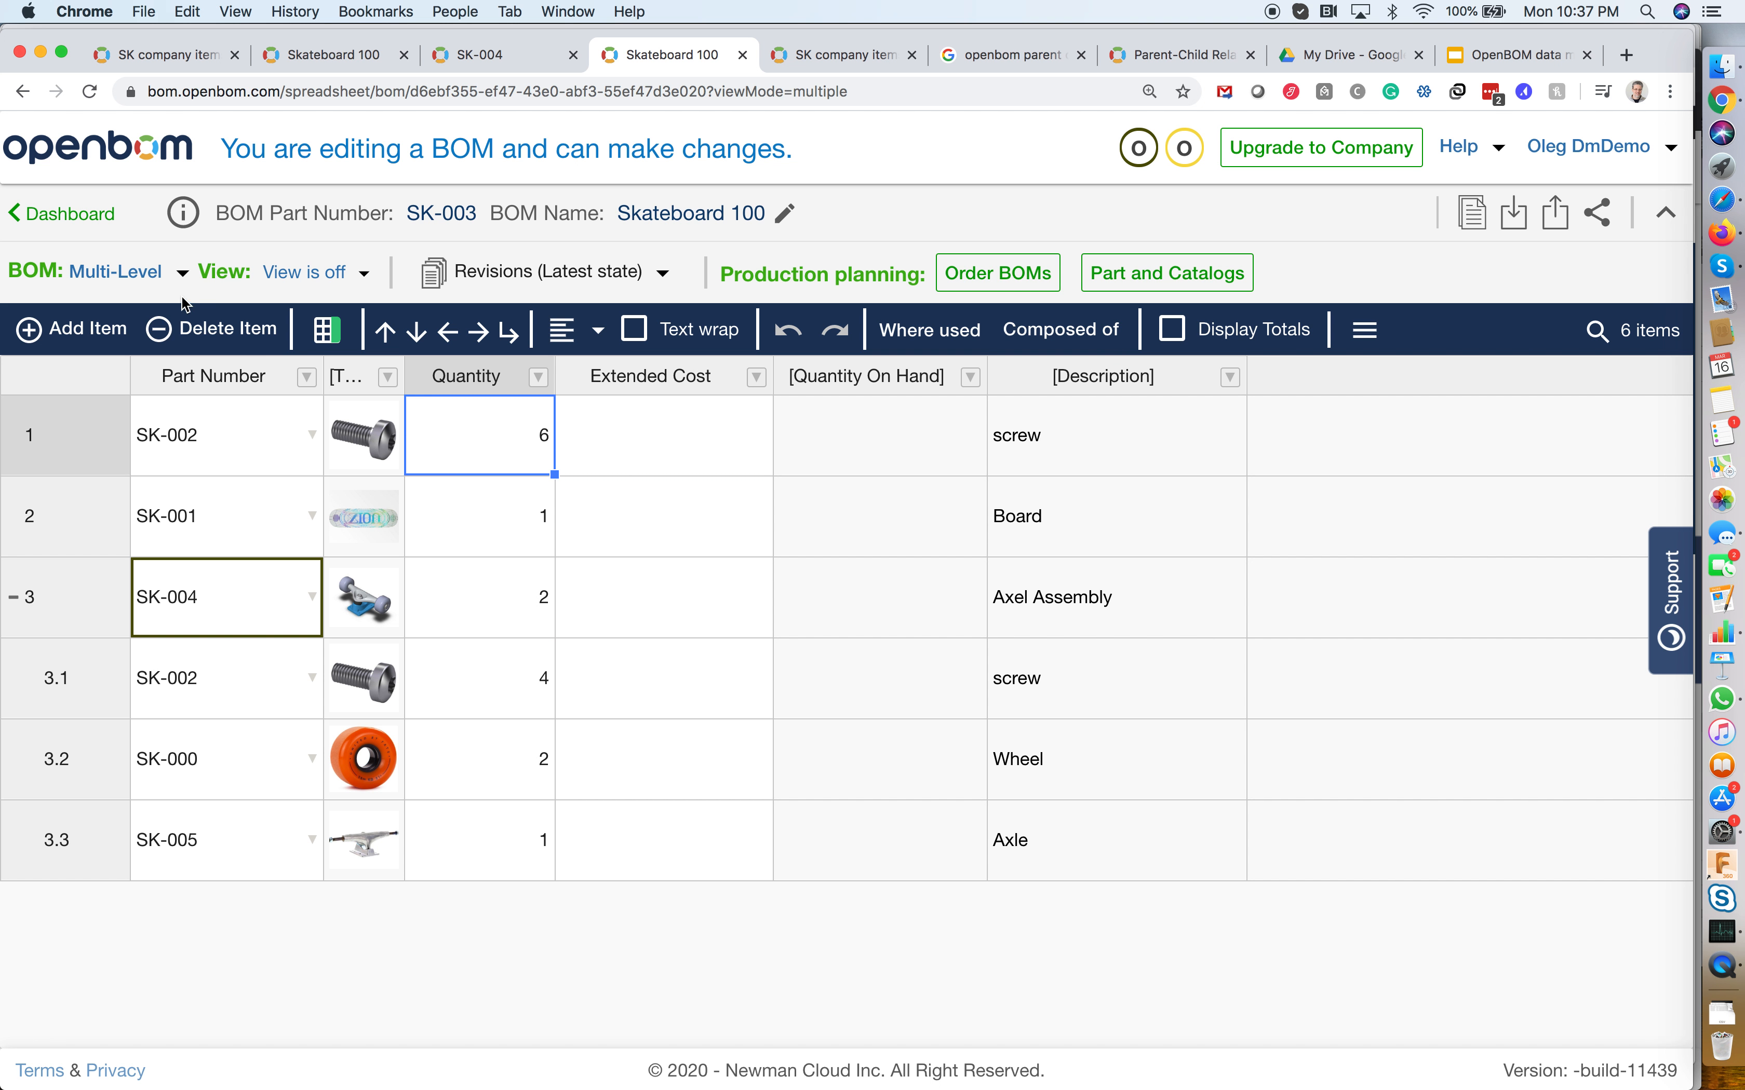
Examine the rolled-up quantity of screw SK-002 in the Flattened BOM, then return to the Multi-Level view
{"action": "left_click", "coordinate": [177, 272]}
{"action": "left_click", "coordinate": [168, 452]}
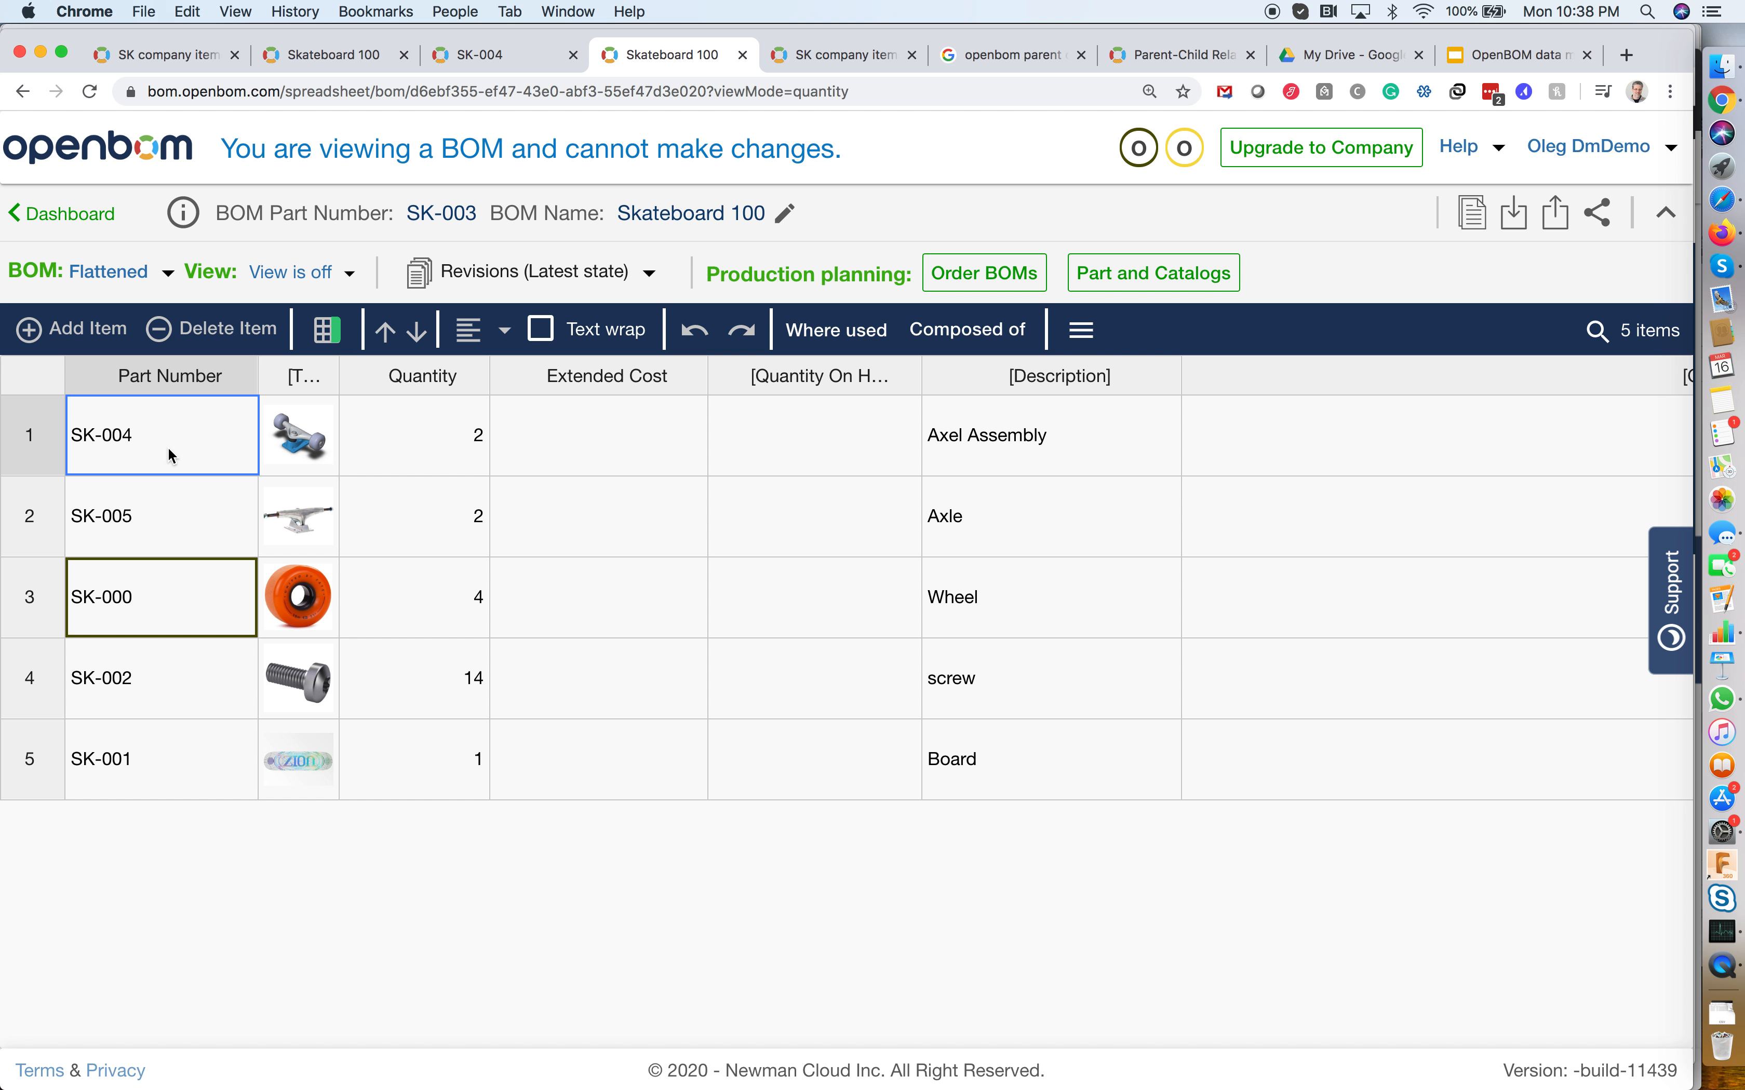
{"action": "left_click", "coordinate": [399, 684]}
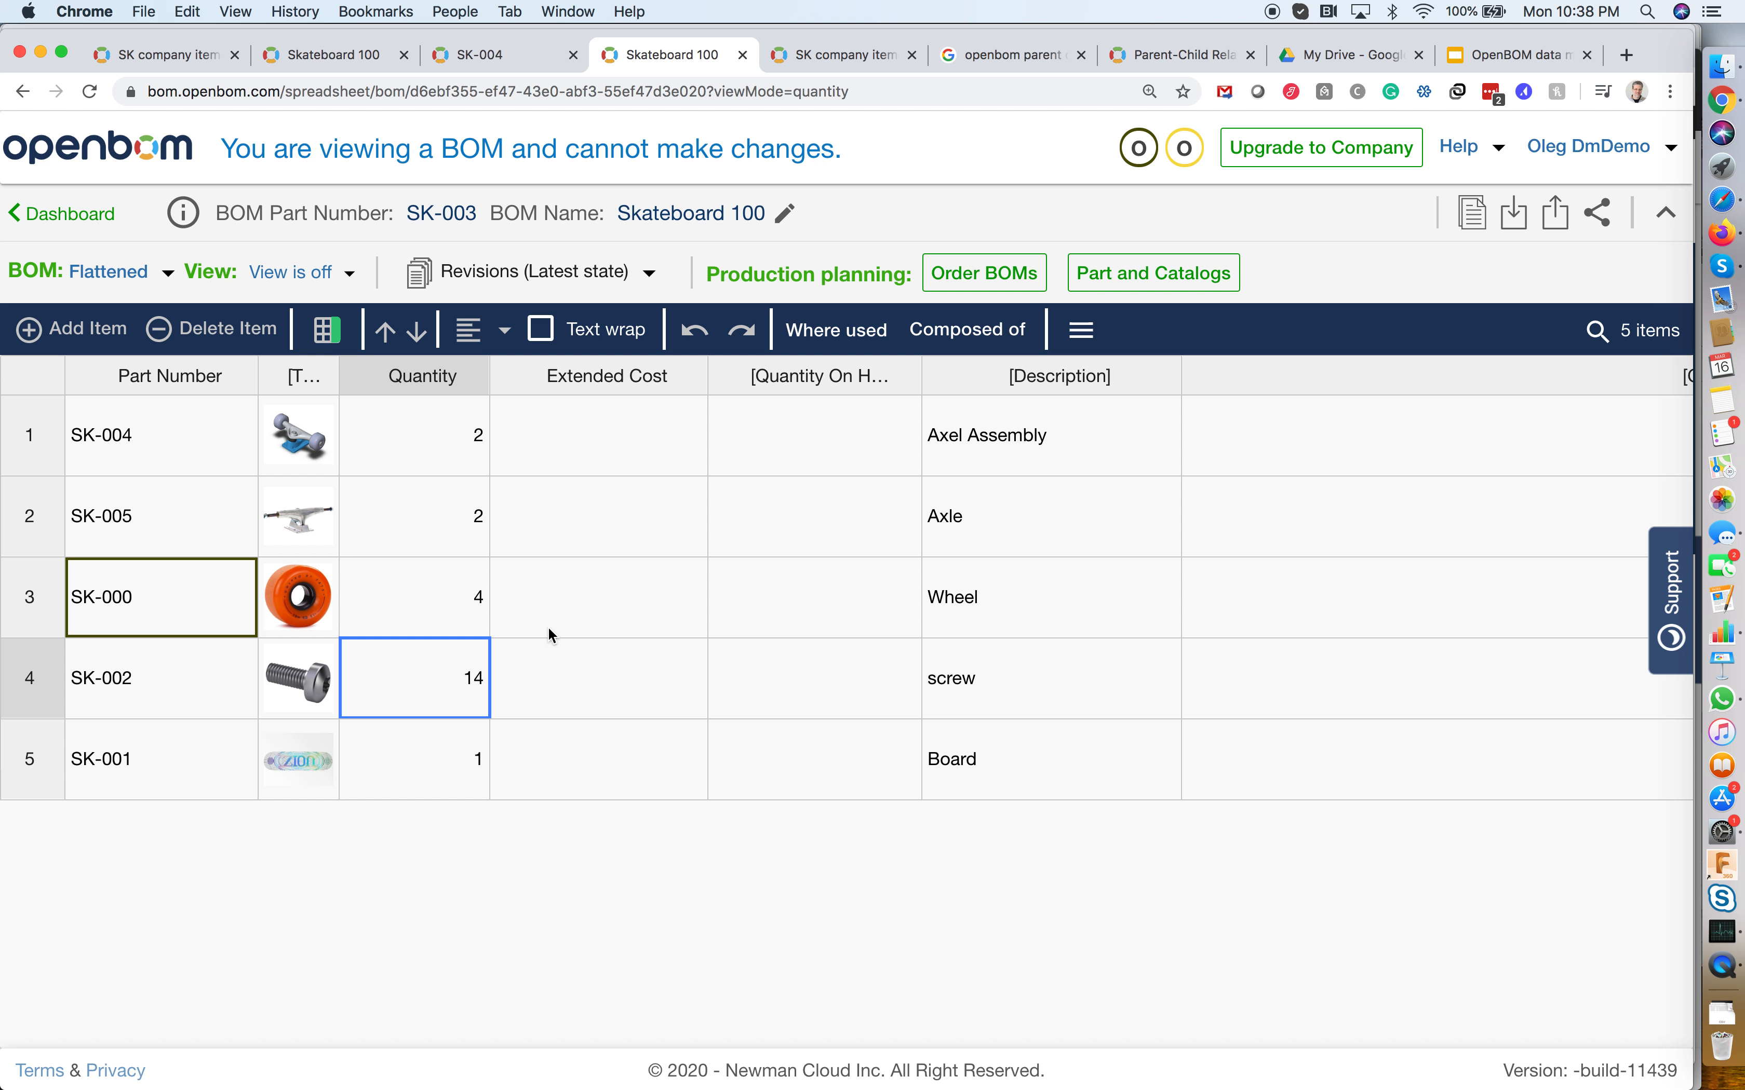
{"action": "left_click", "coordinate": [146, 285]}
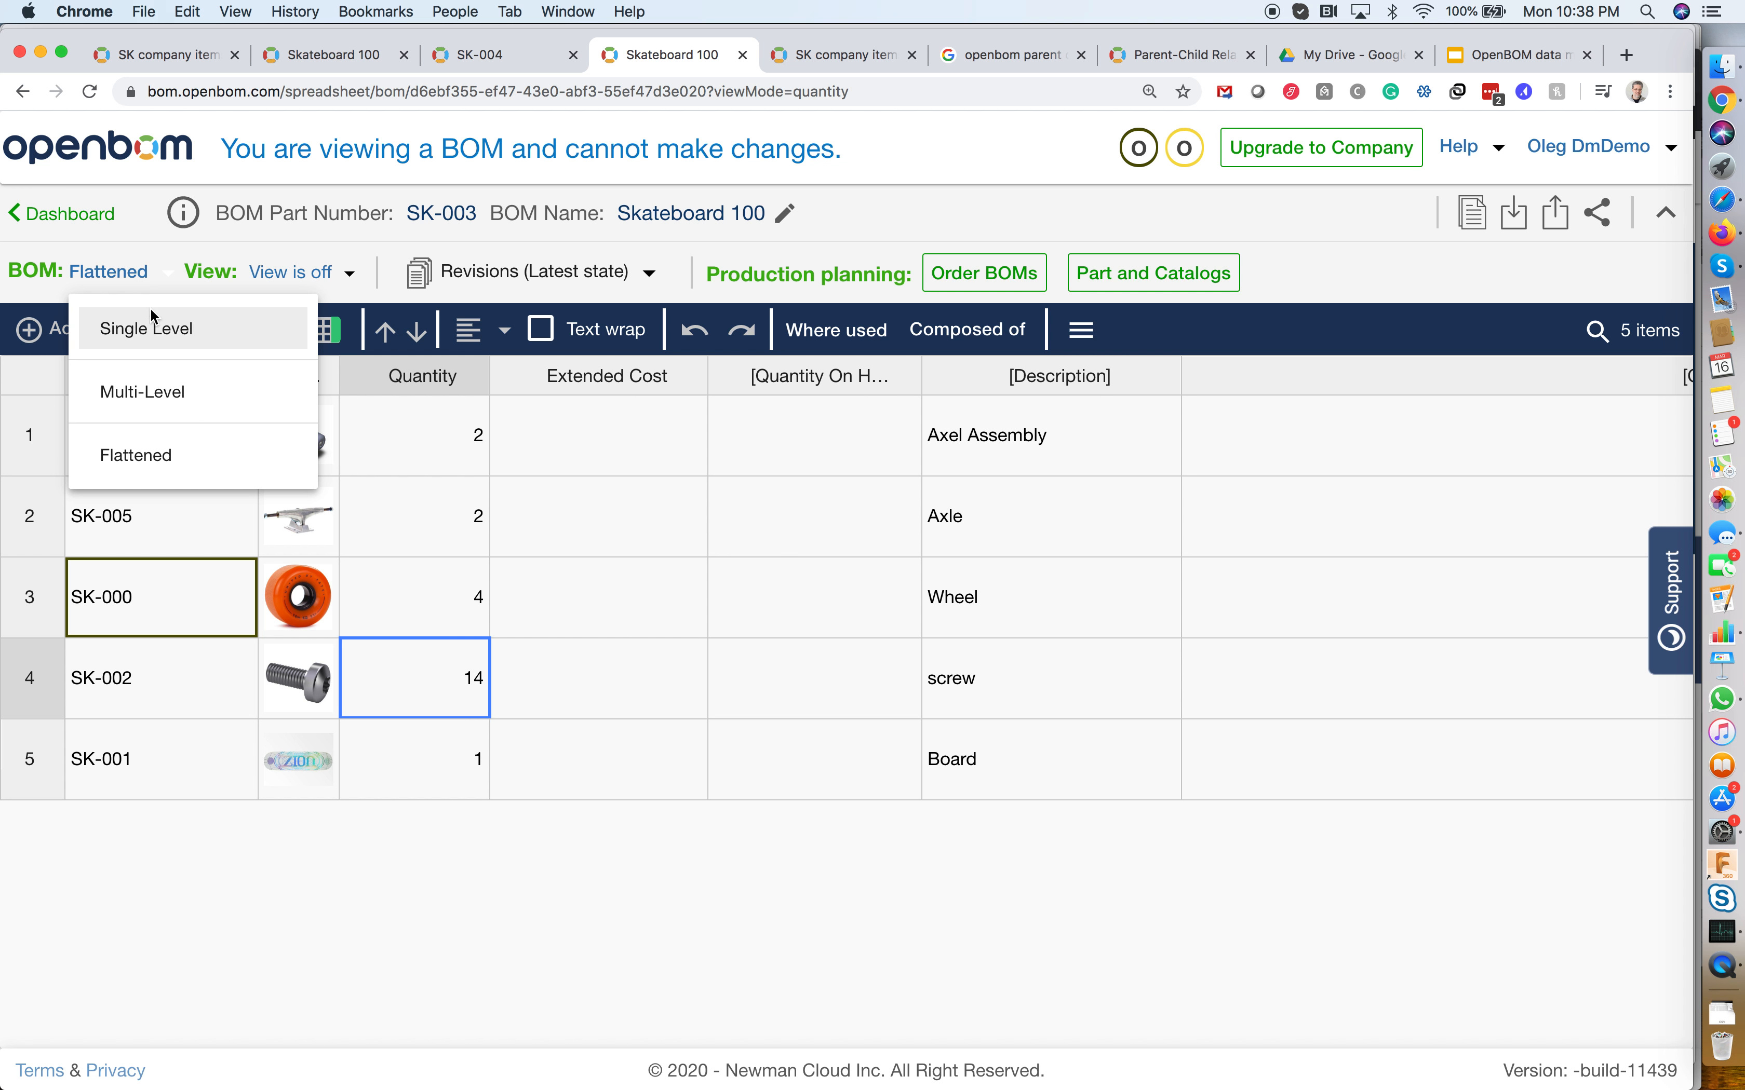
{"action": "left_click", "coordinate": [158, 393]}
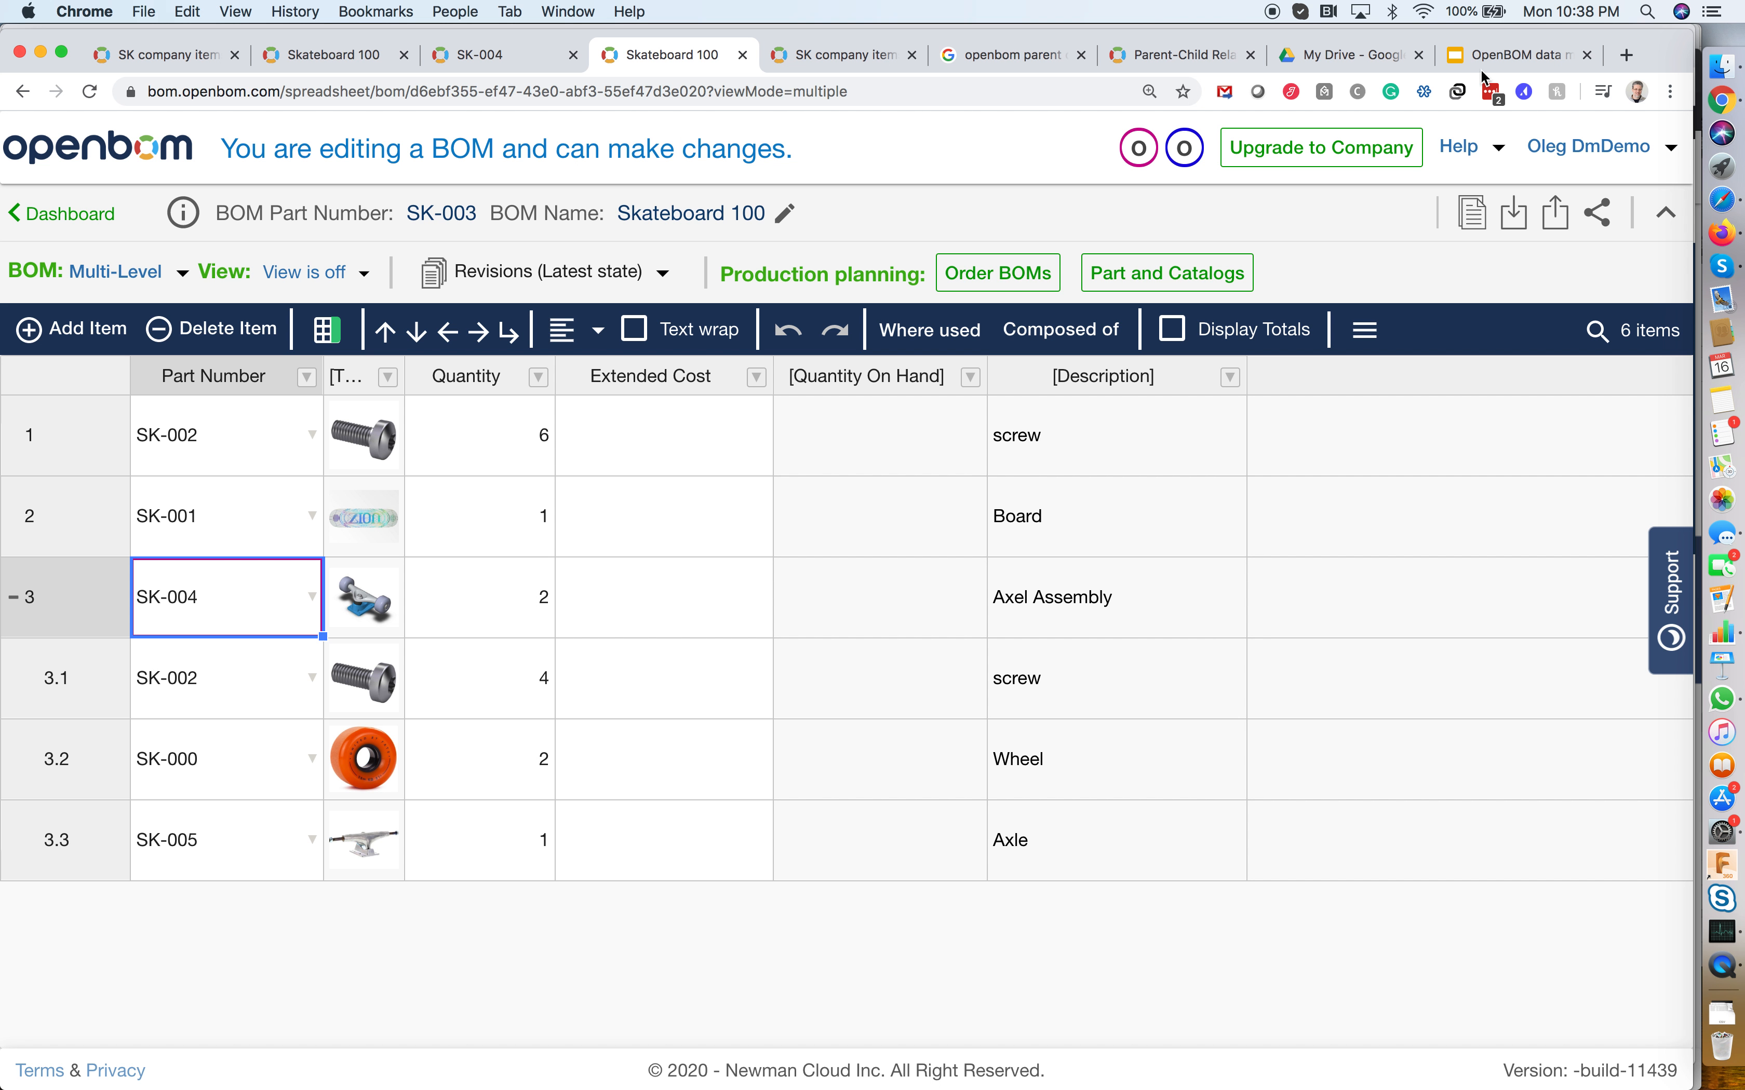
Switch to the OpenBOM data model presentation in Google Slides and examine the axle assembly and skateboard levels of the product structure
{"action": "left_click", "coordinate": [1527, 54]}
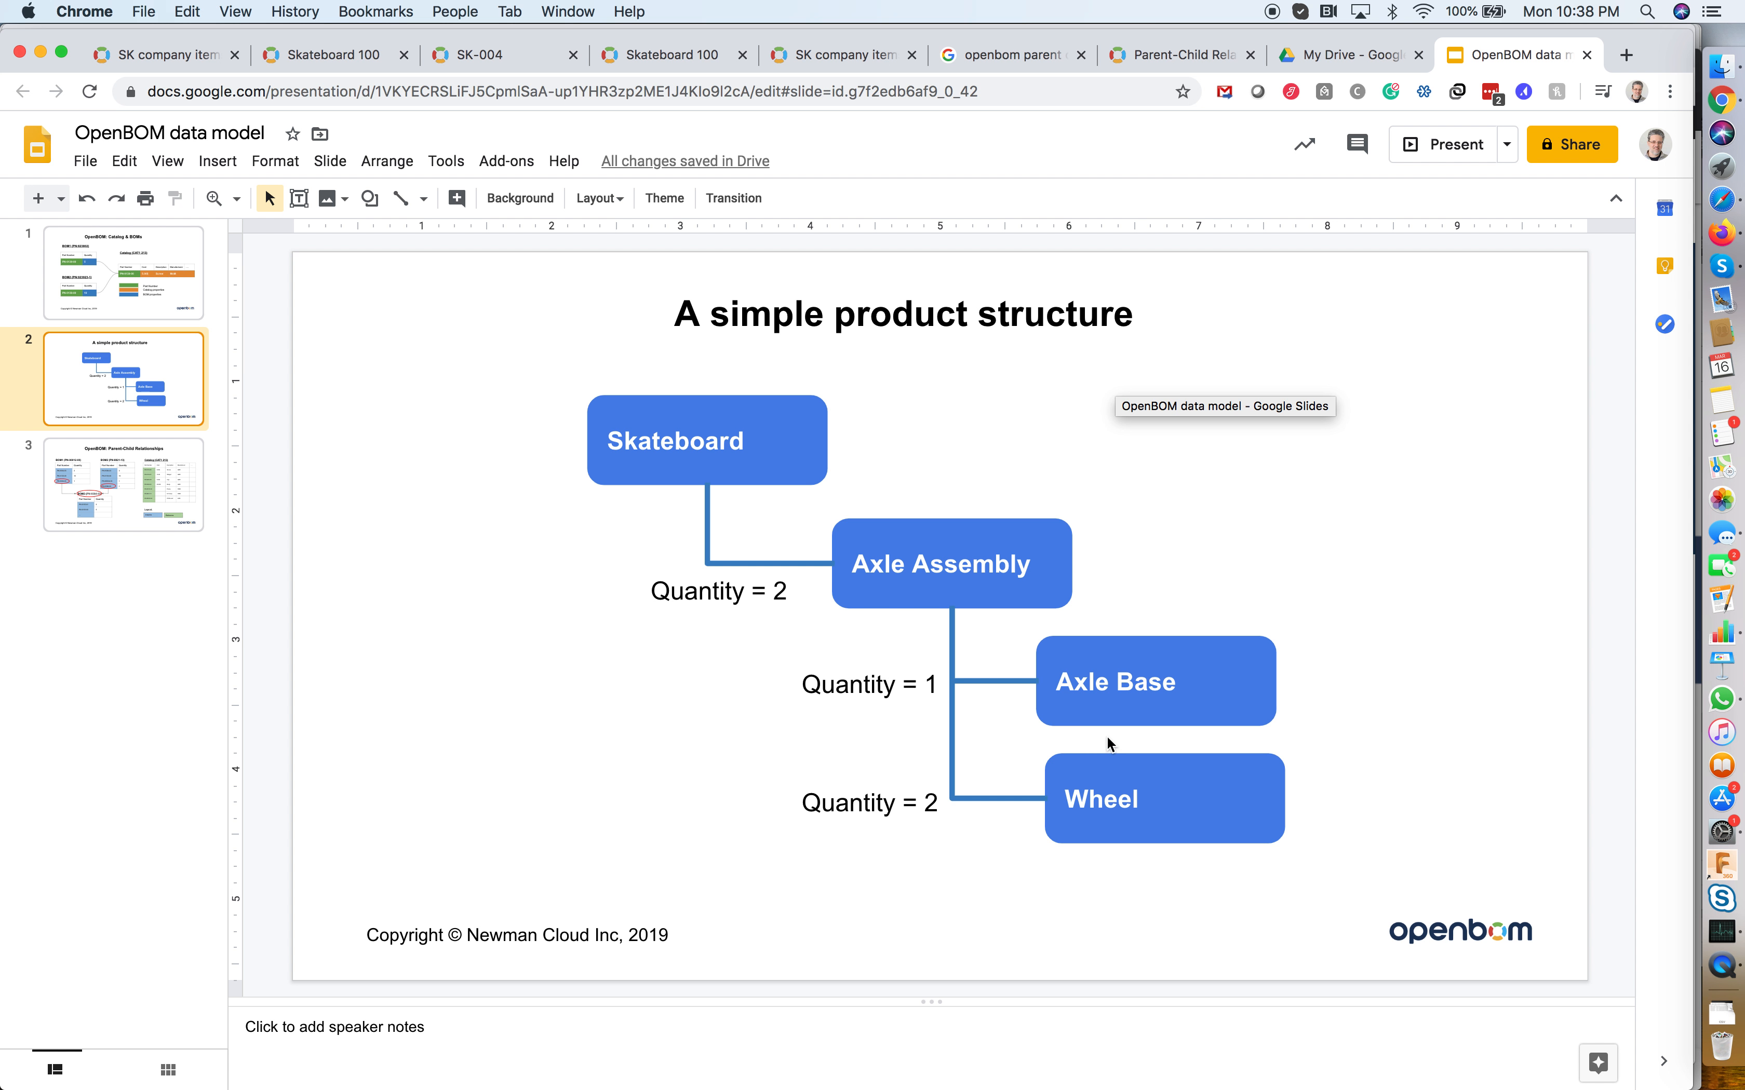
{"action": "left_click_drag", "start_coordinate": [828, 506], "coordinate": [1293, 883]}
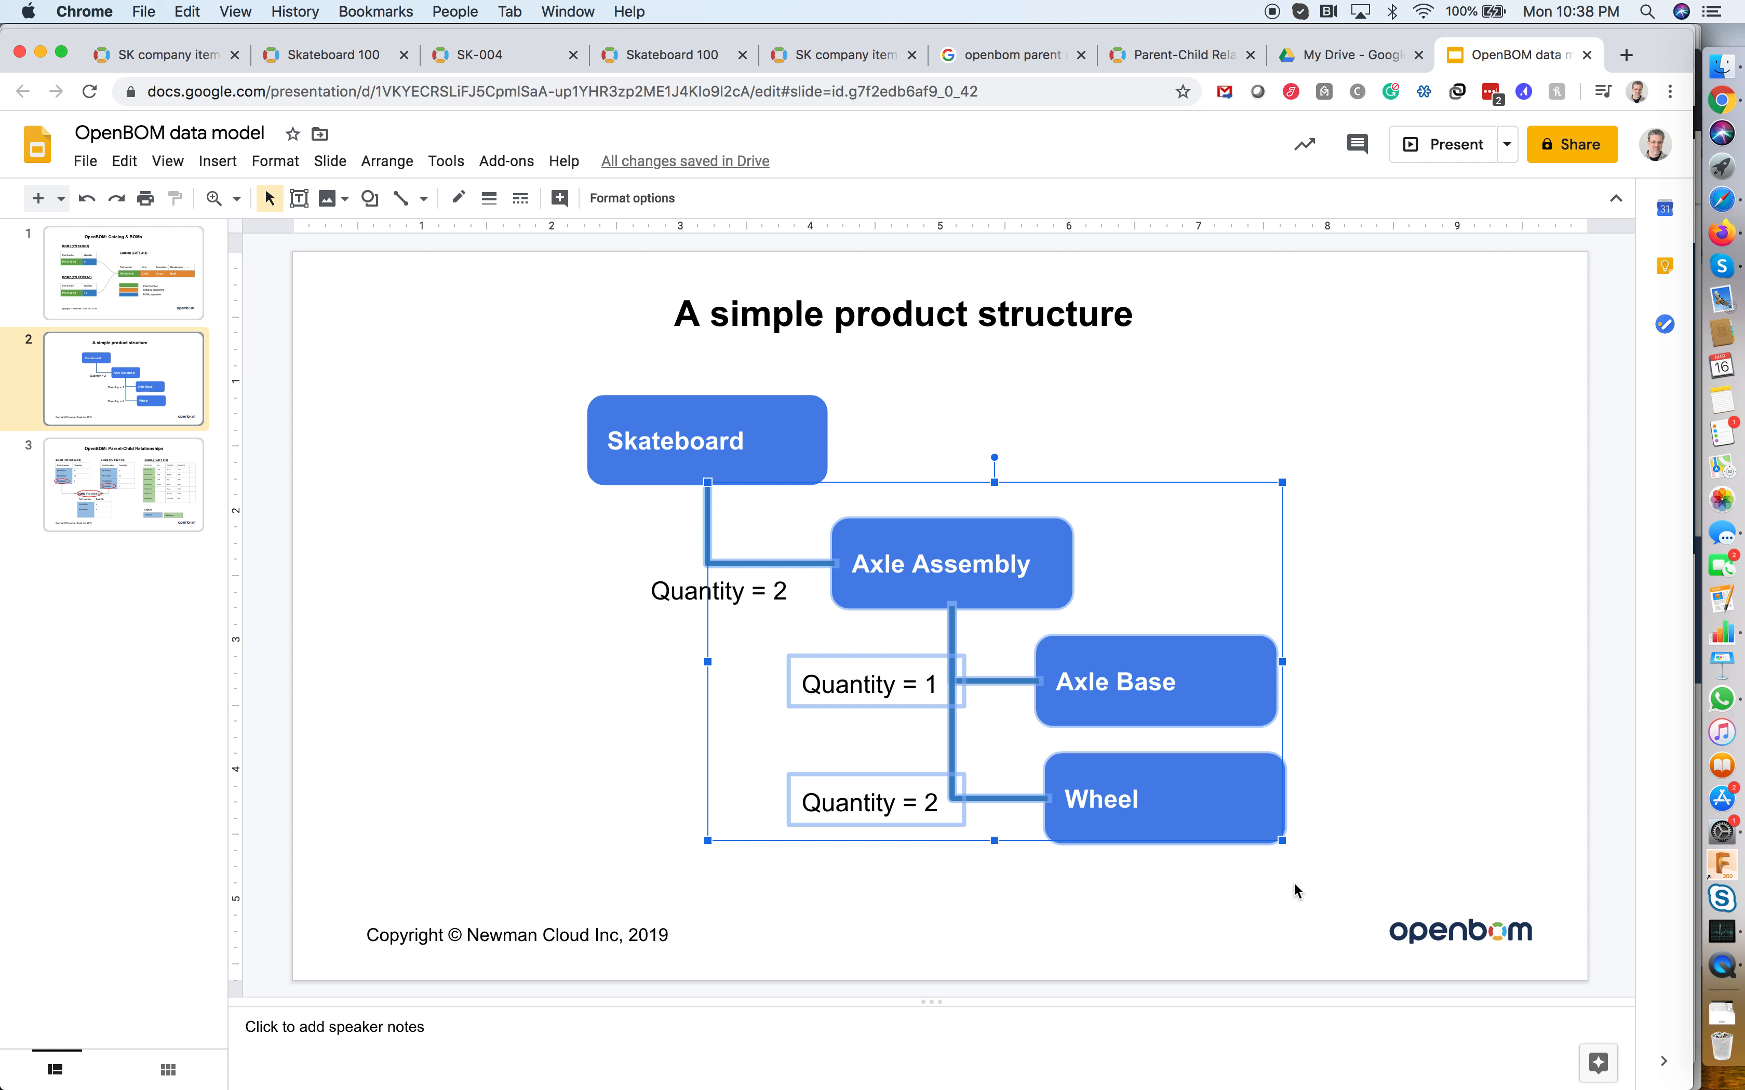
{"action": "left_click", "coordinate": [1329, 883]}
{"action": "left_click_drag", "start_coordinate": [538, 376], "coordinate": [1087, 638]}
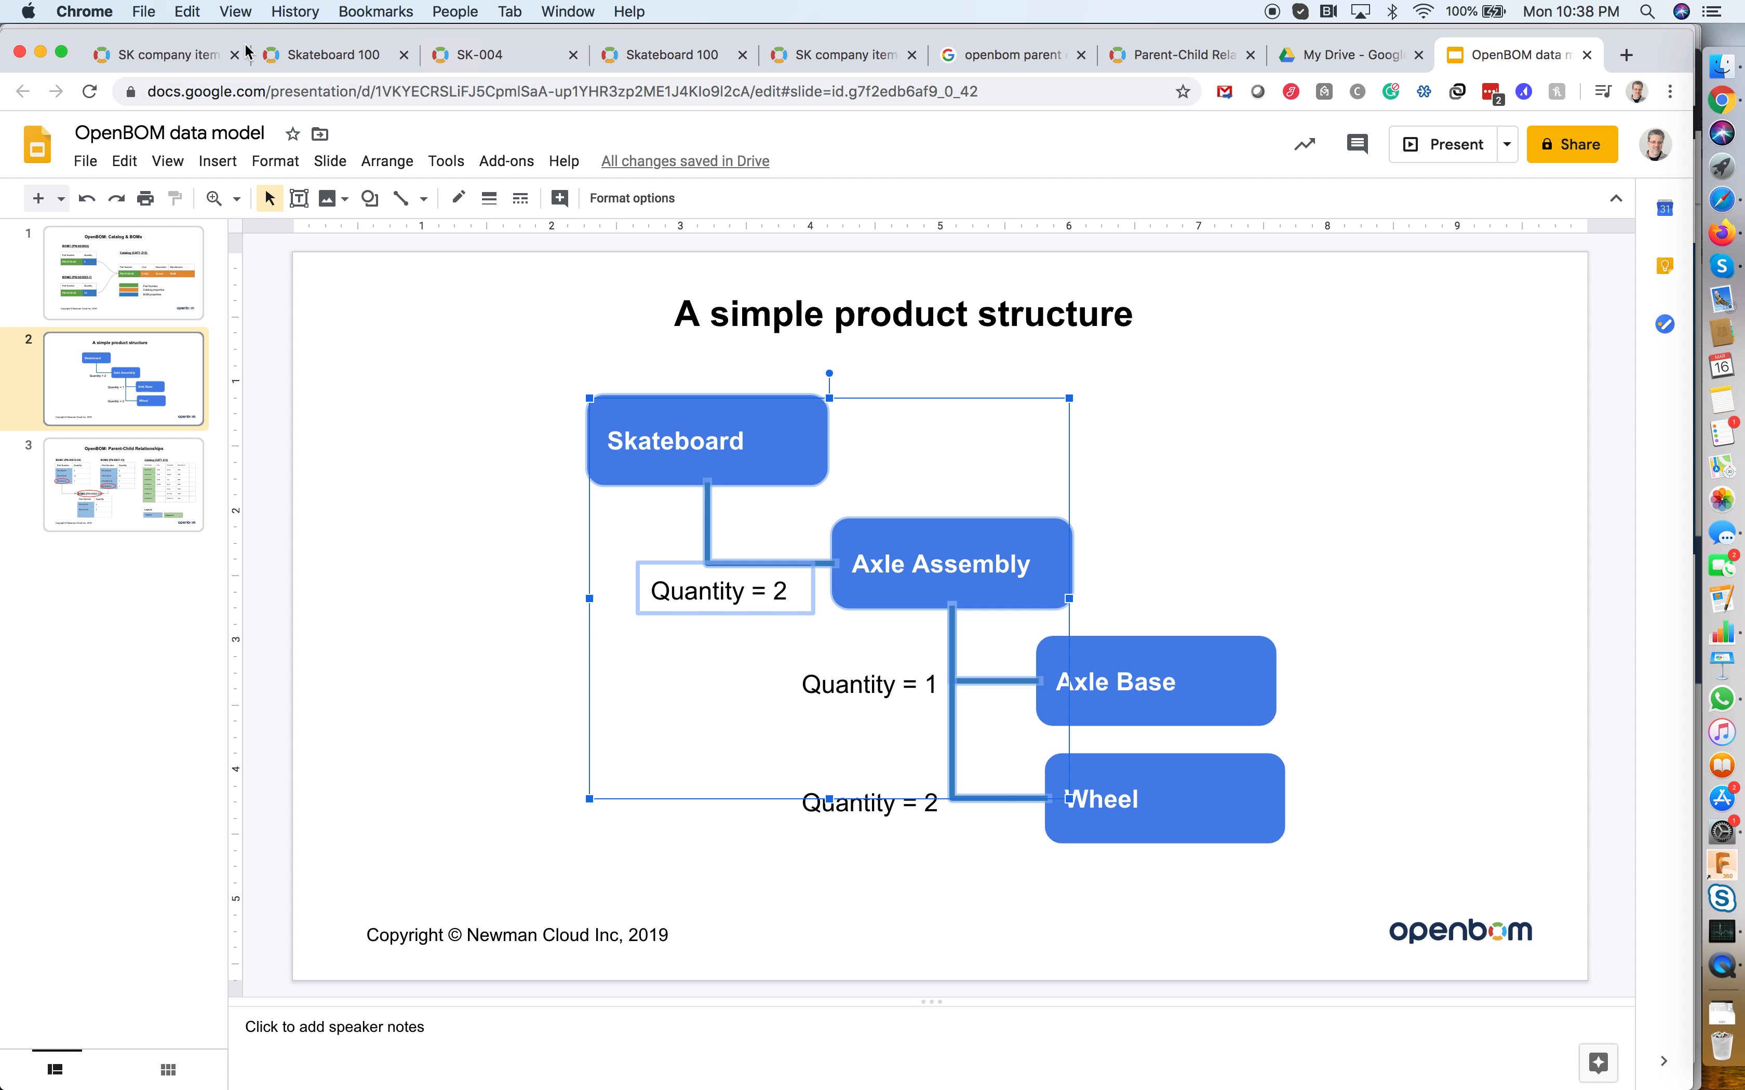
Return to OpenBOM, list all BOMs on the dashboard and open the SK-004 BOM to view its parts
{"action": "left_click", "coordinate": [171, 57]}
{"action": "left_click", "coordinate": [65, 213]}
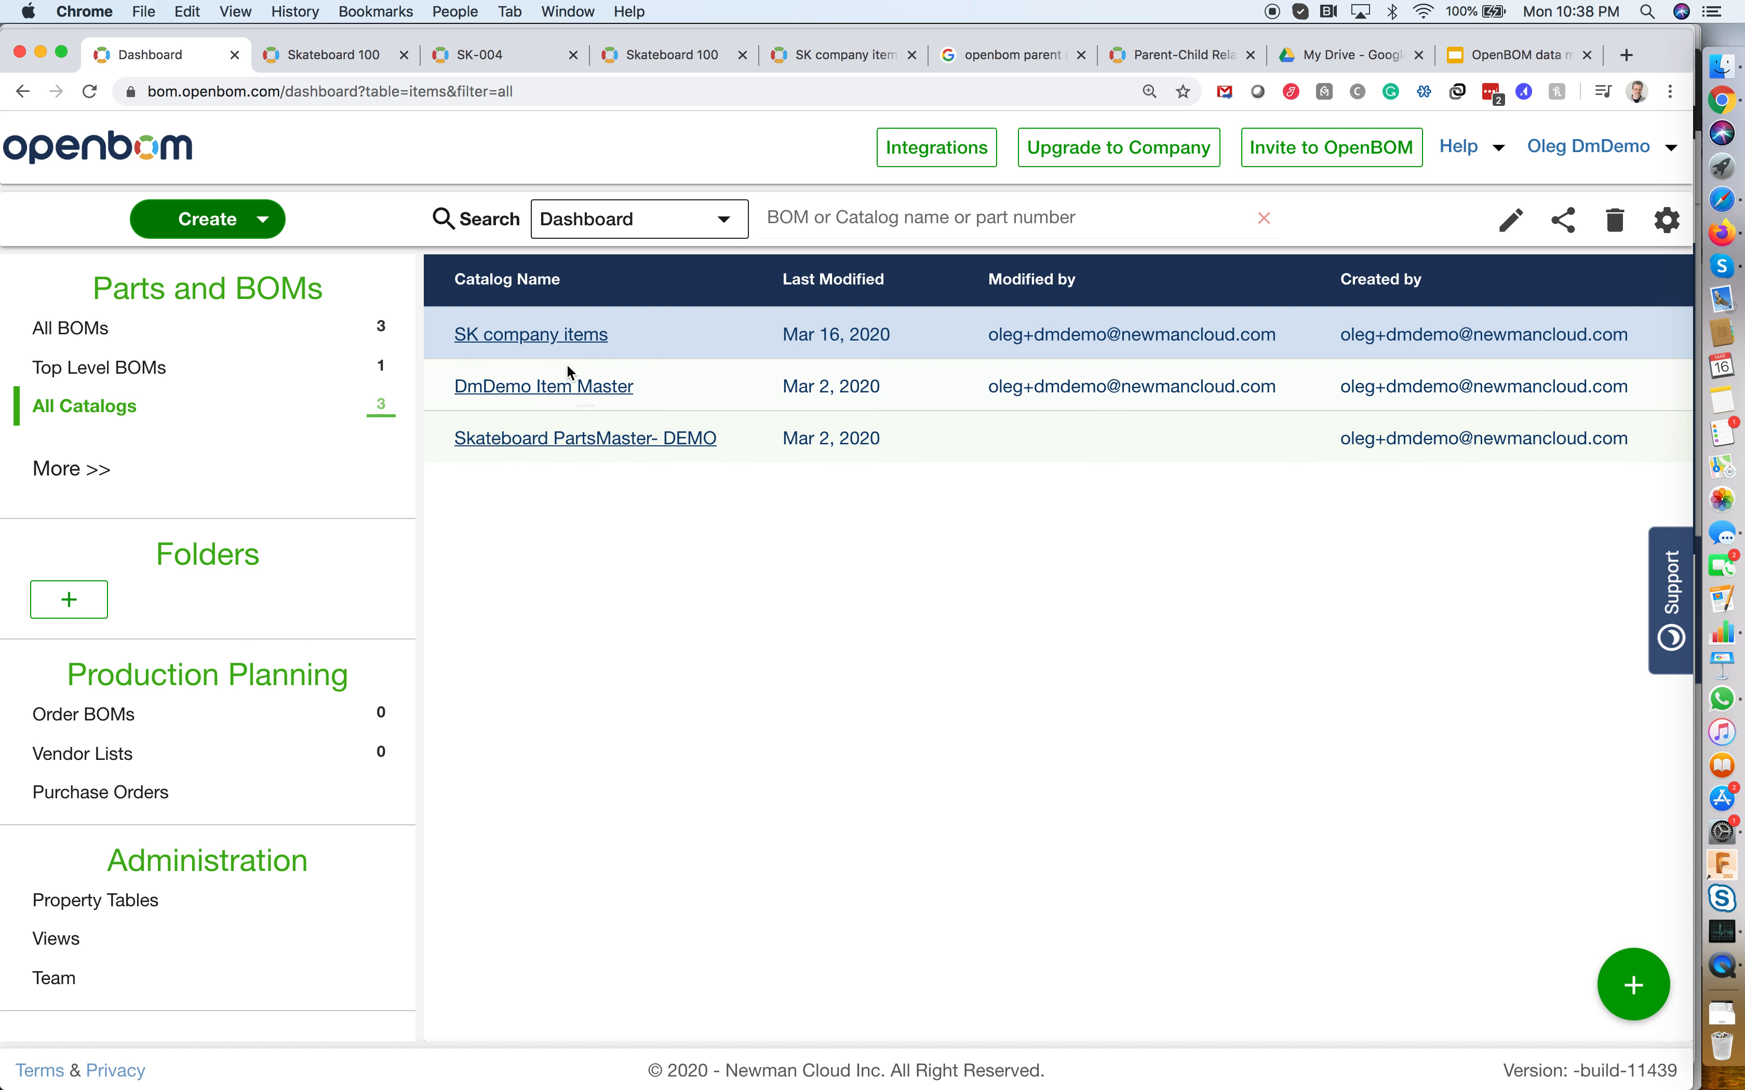
{"action": "left_click", "coordinate": [56, 338]}
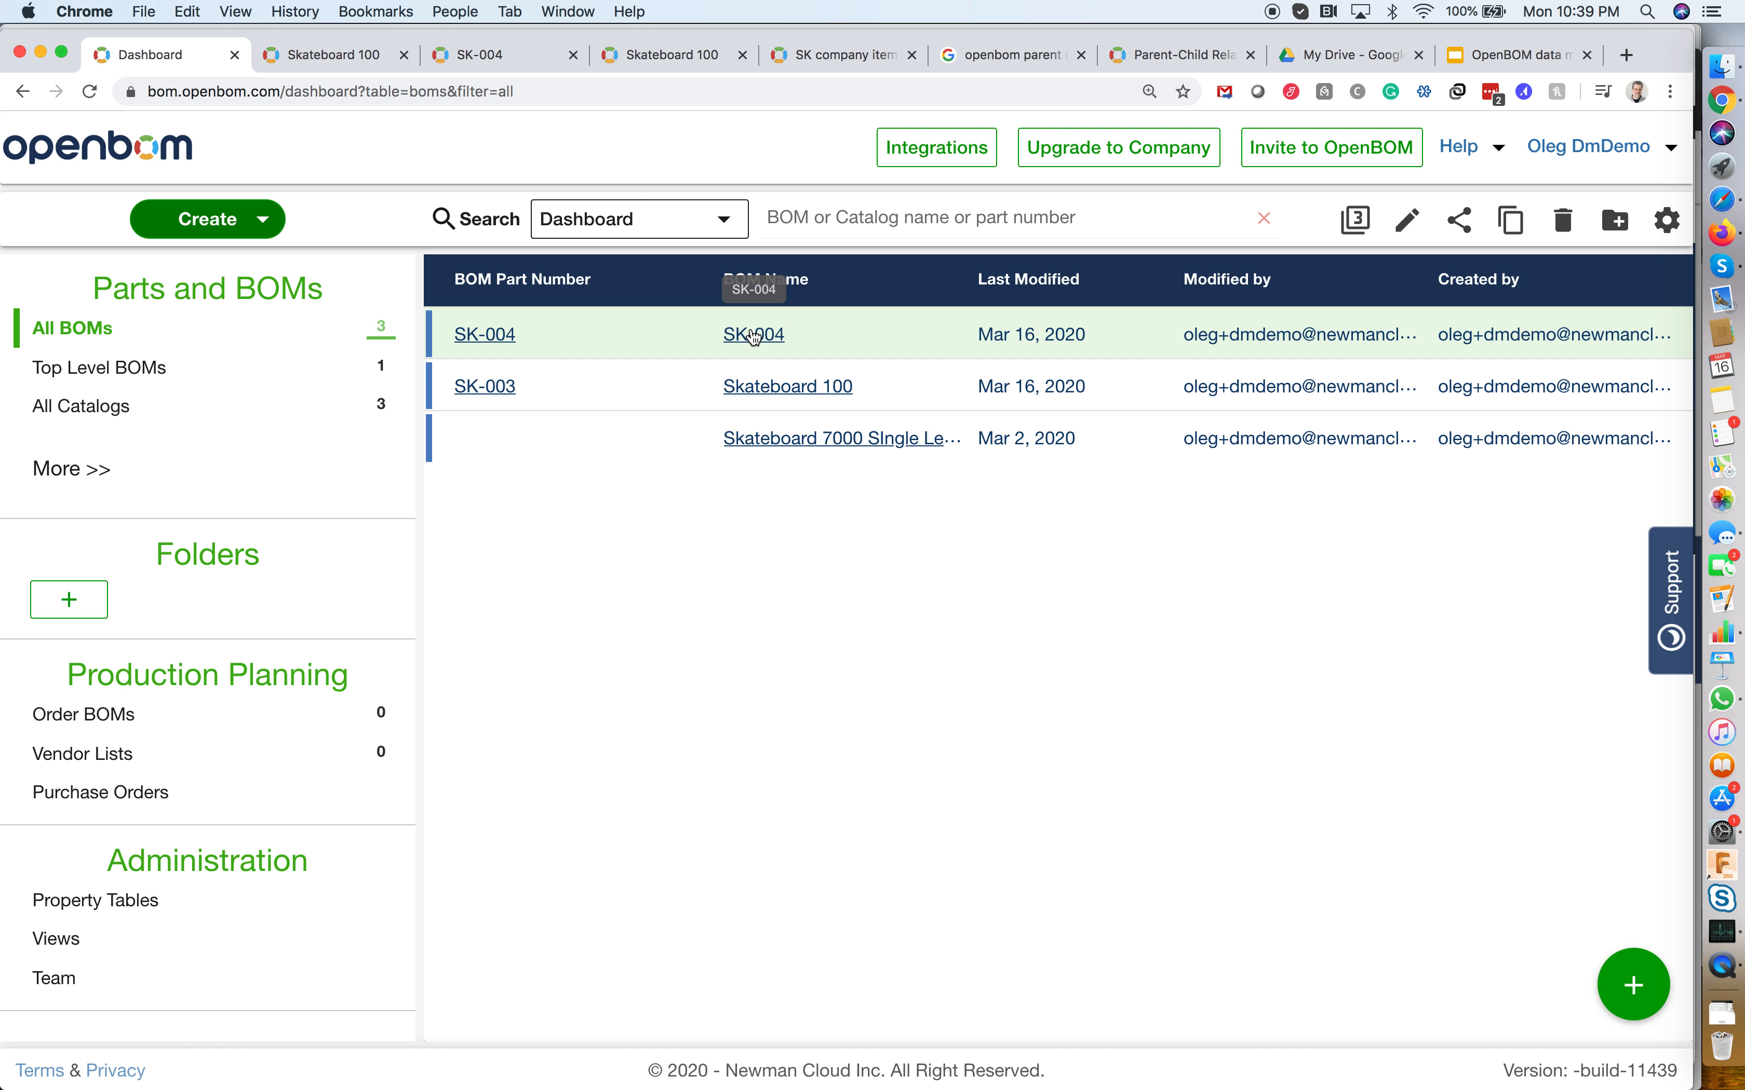
{"action": "left_click", "coordinate": [754, 336]}
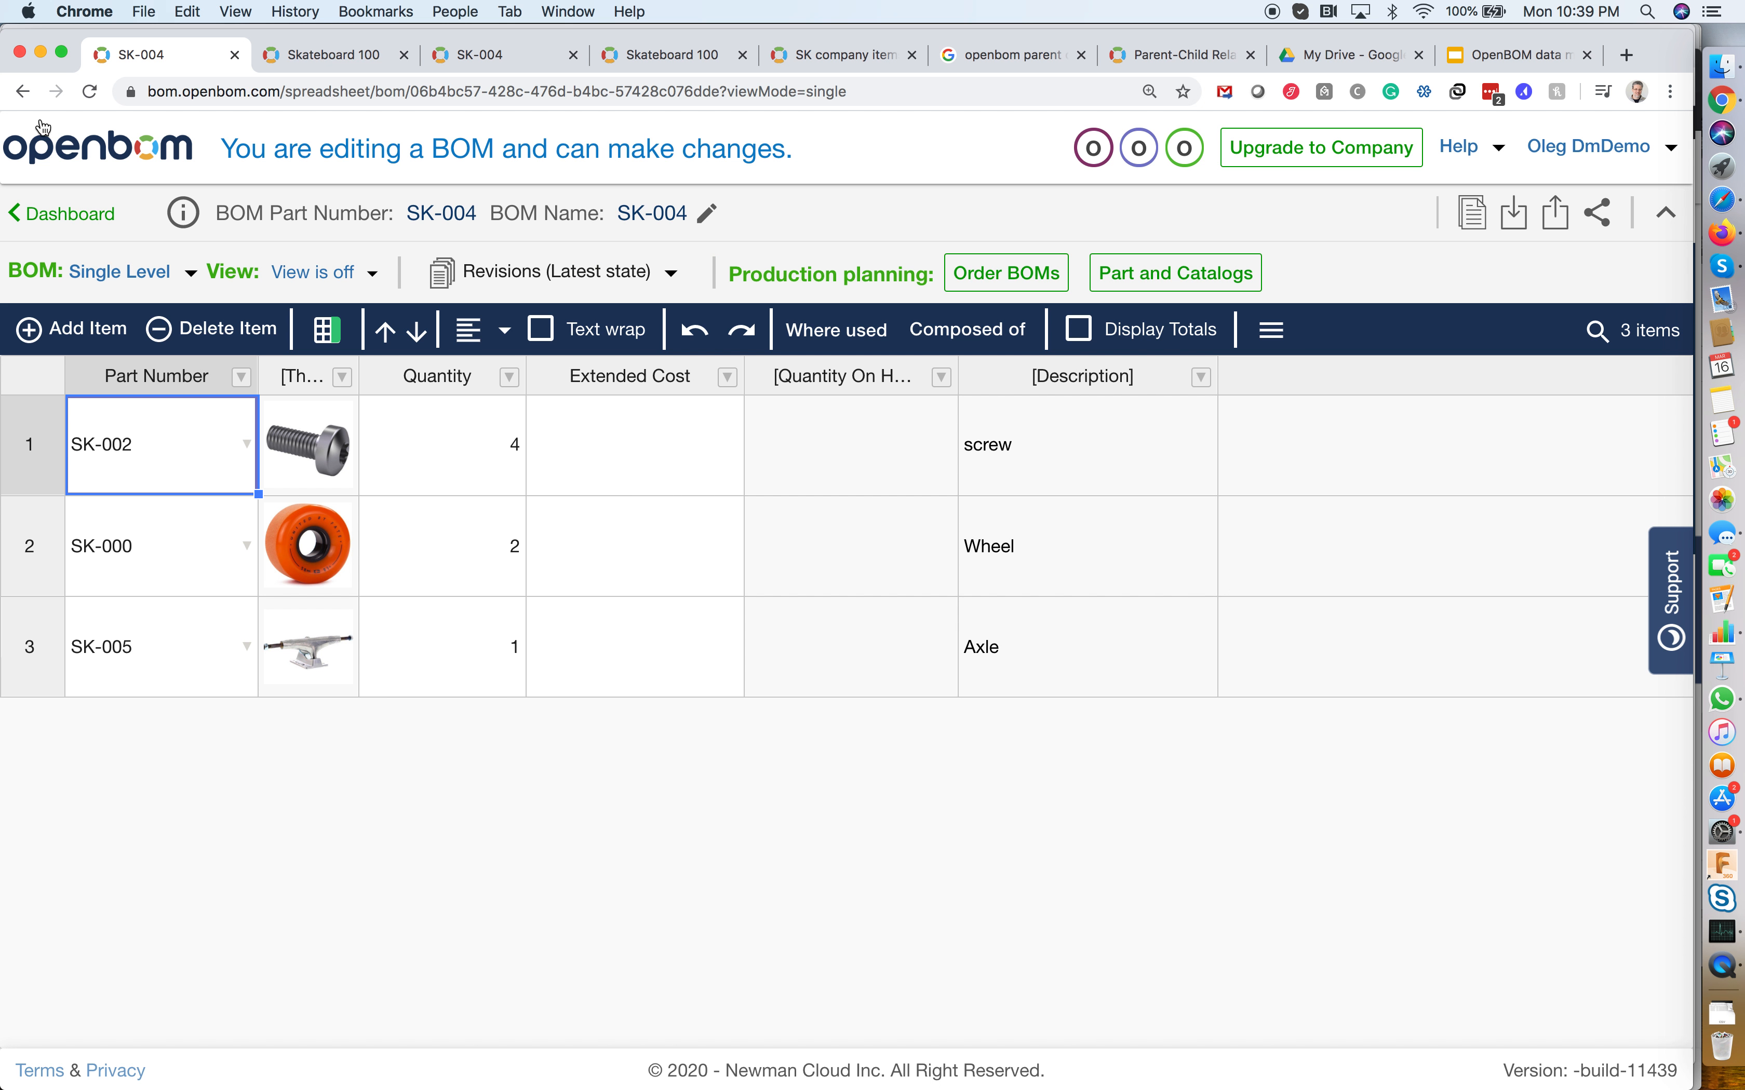
Go back to the dashboard, open the Skateboard 100 BOM and show it as Multi-Level
{"action": "left_click", "coordinate": [86, 213]}
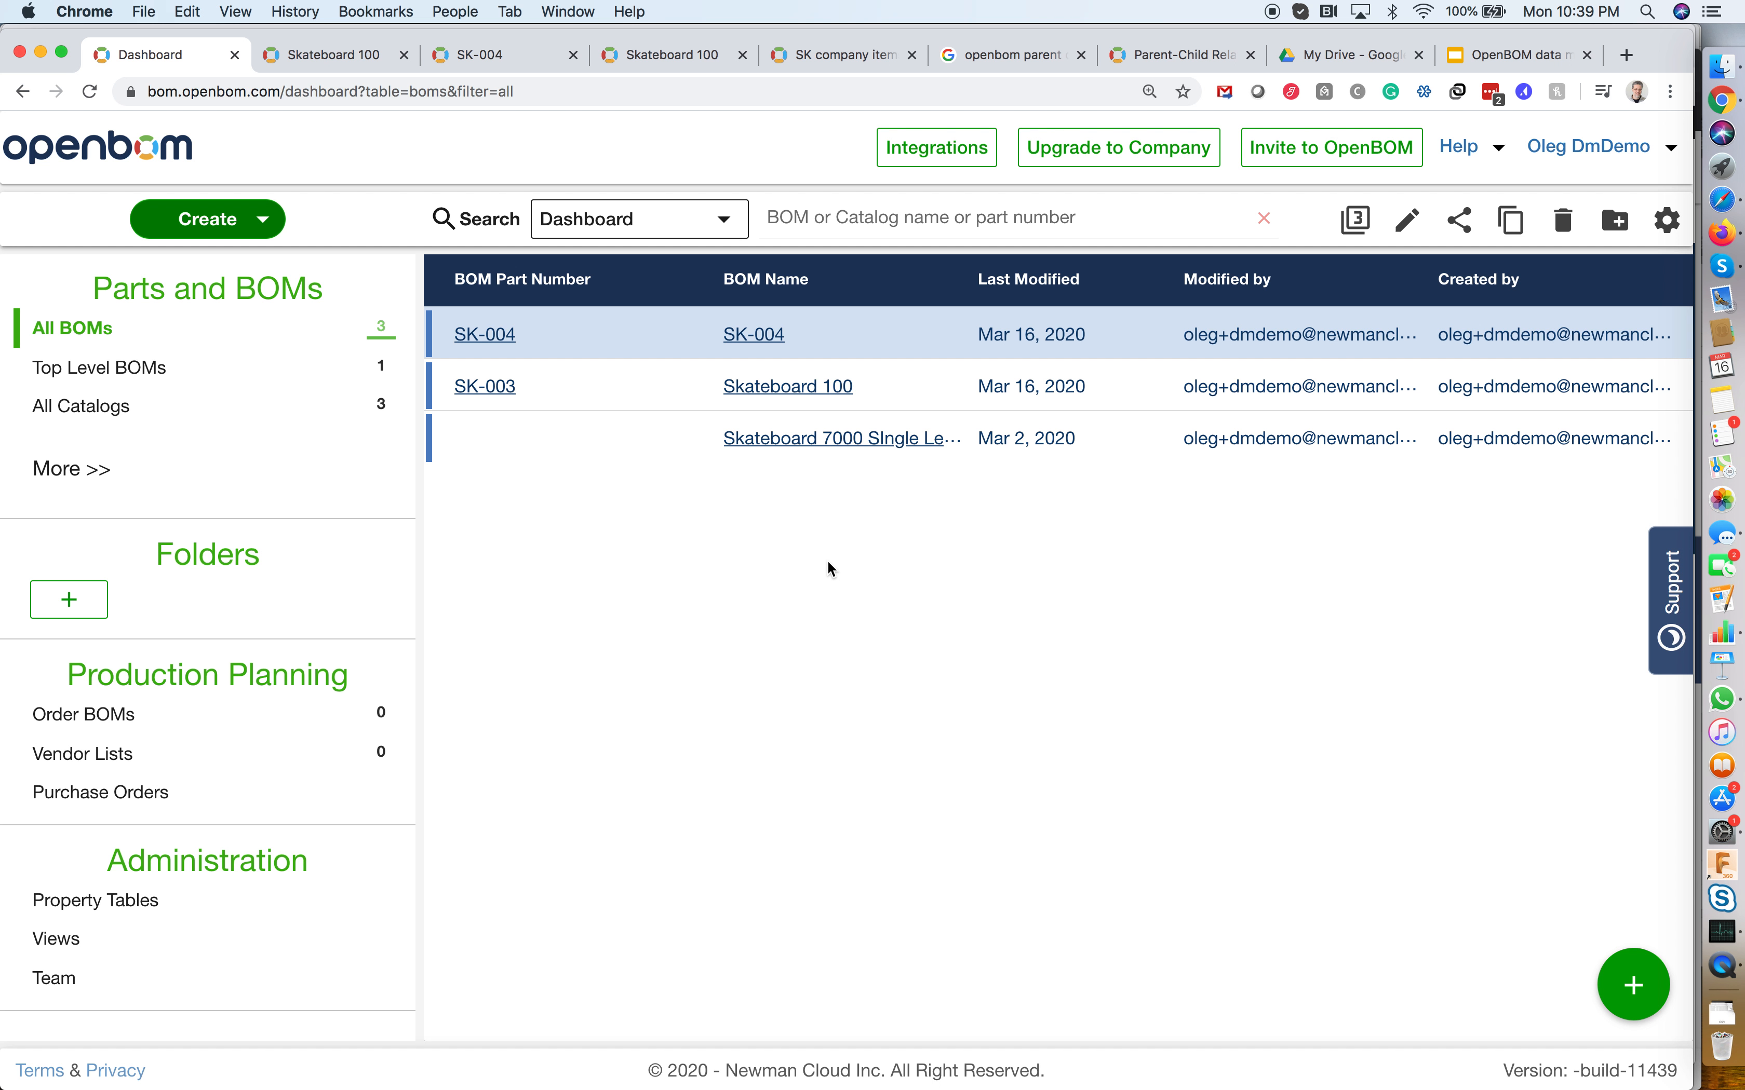
{"action": "left_click", "coordinate": [798, 387]}
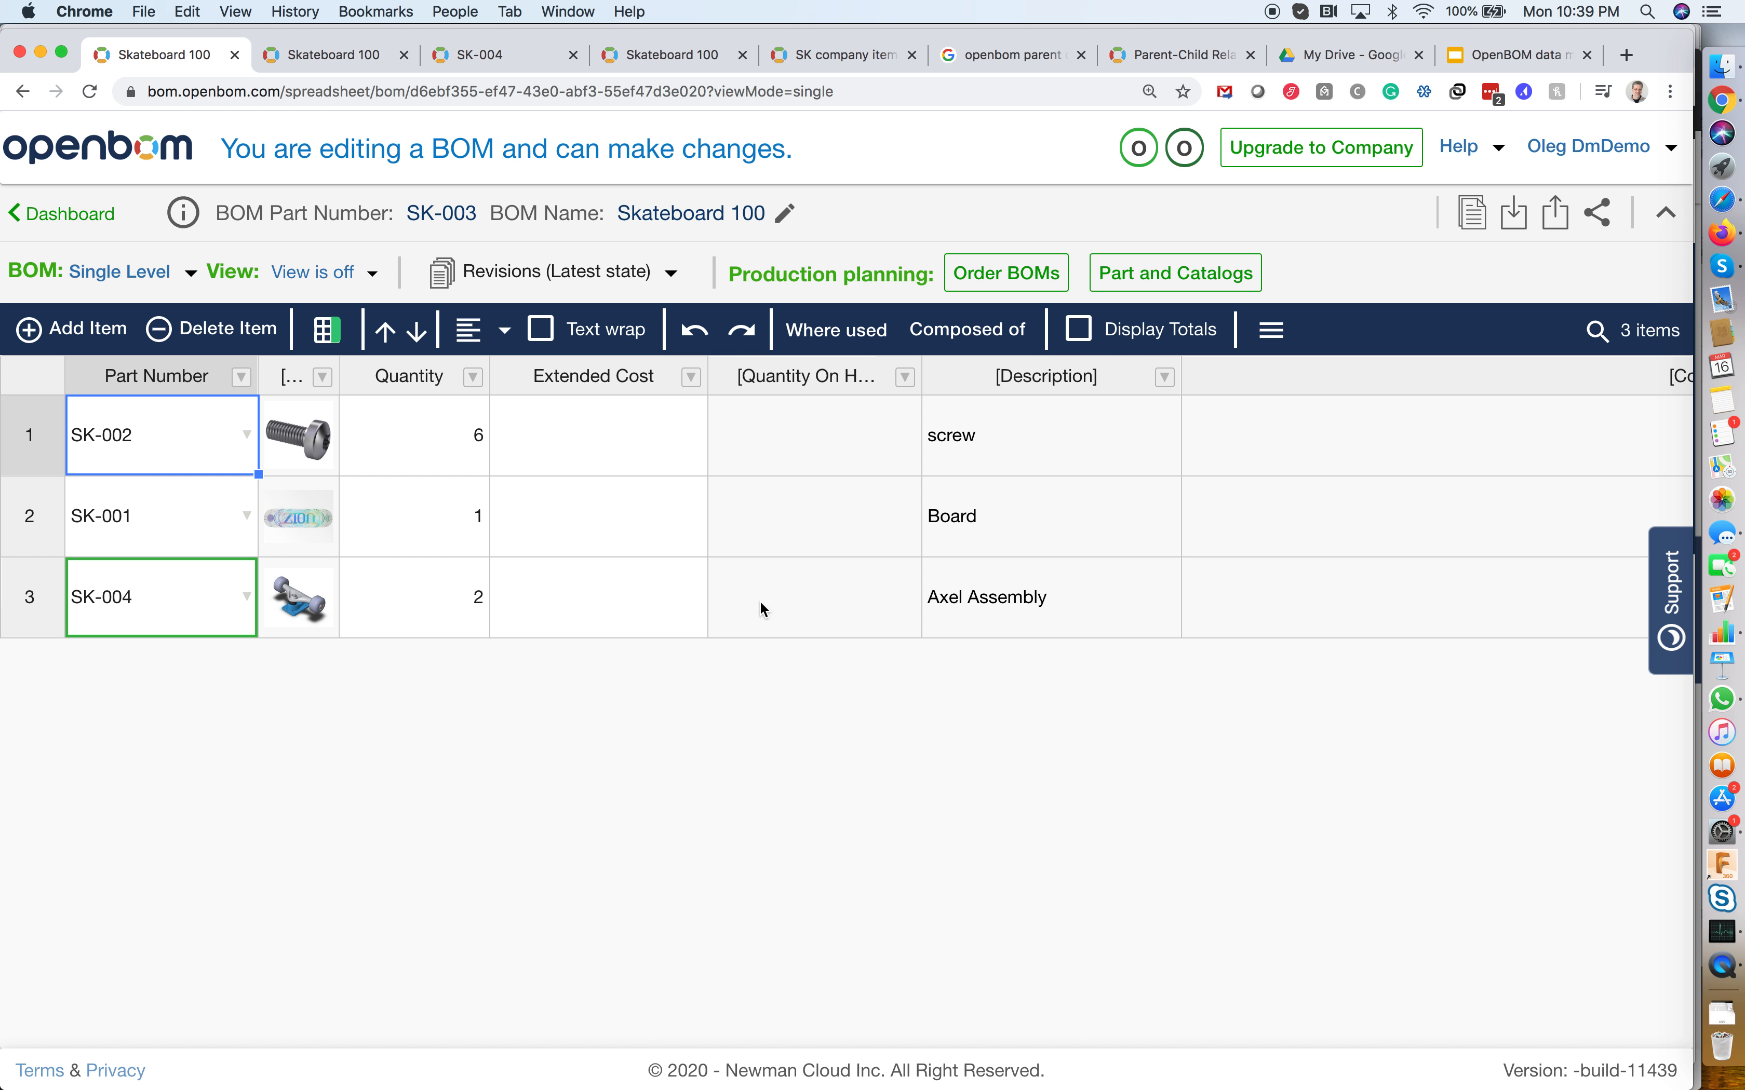
{"action": "left_click", "coordinate": [134, 272]}
{"action": "left_click", "coordinate": [161, 409]}
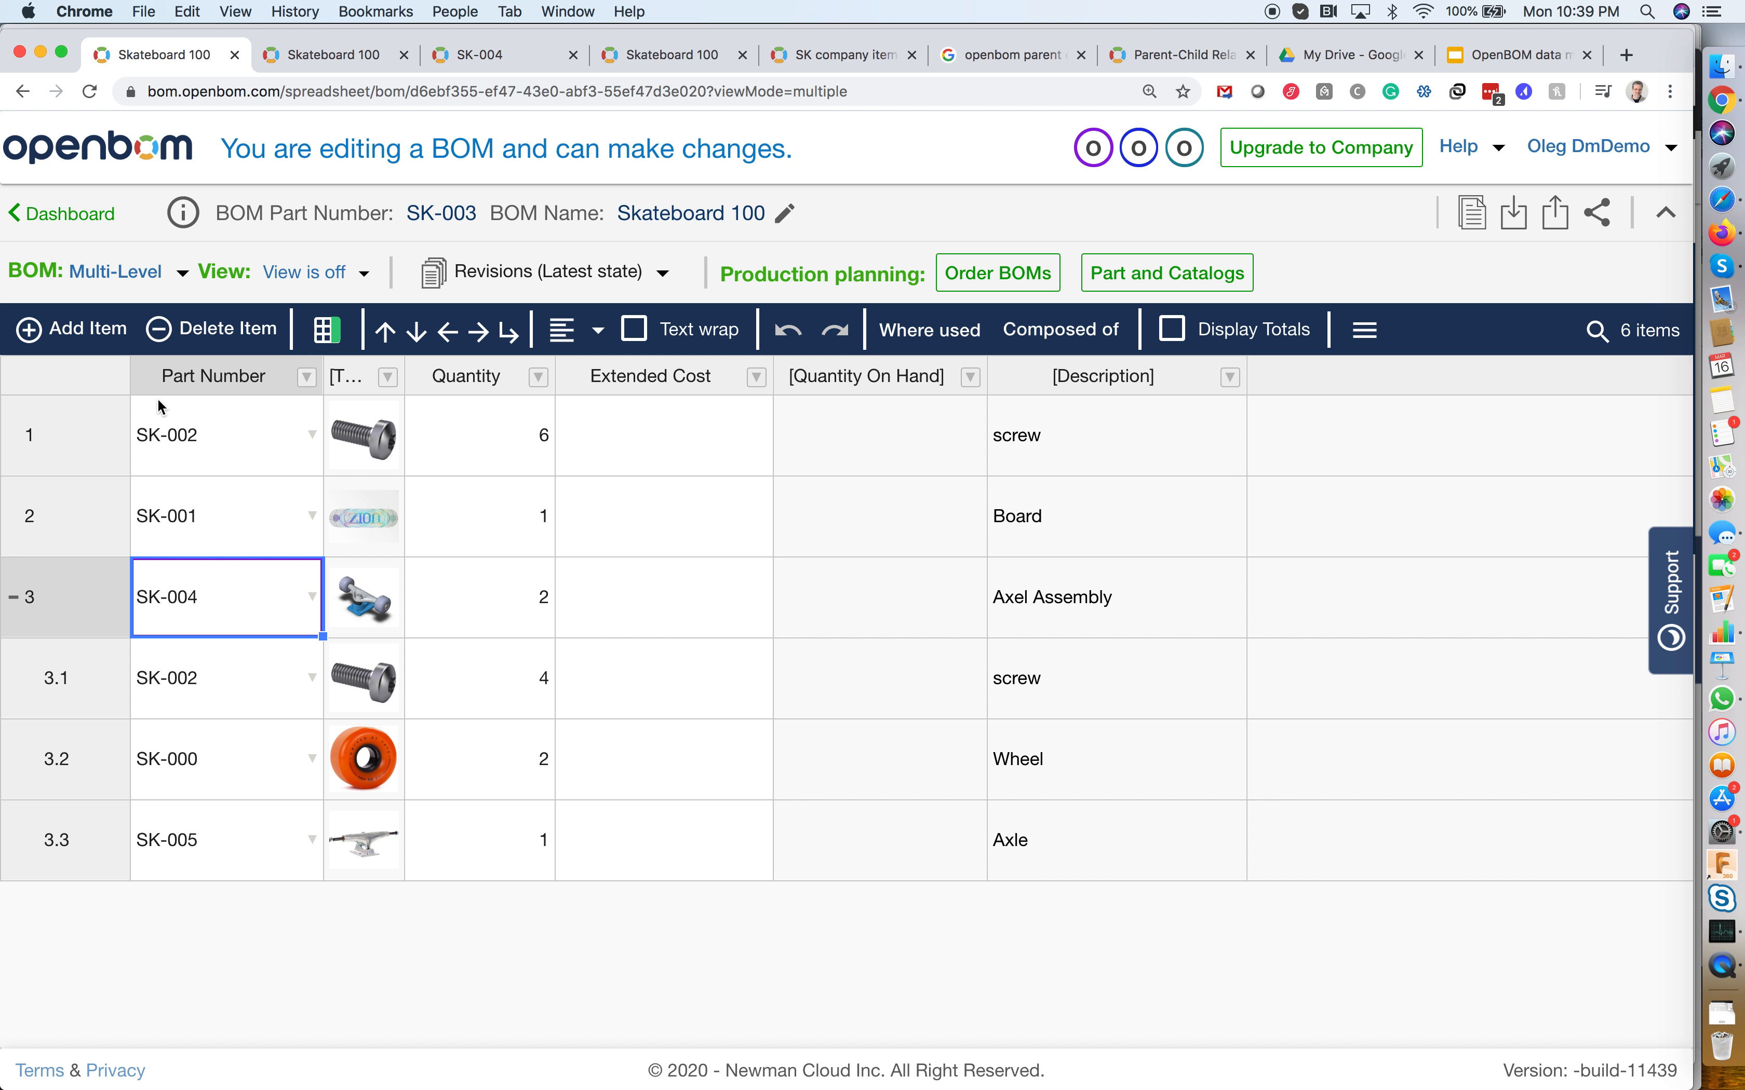